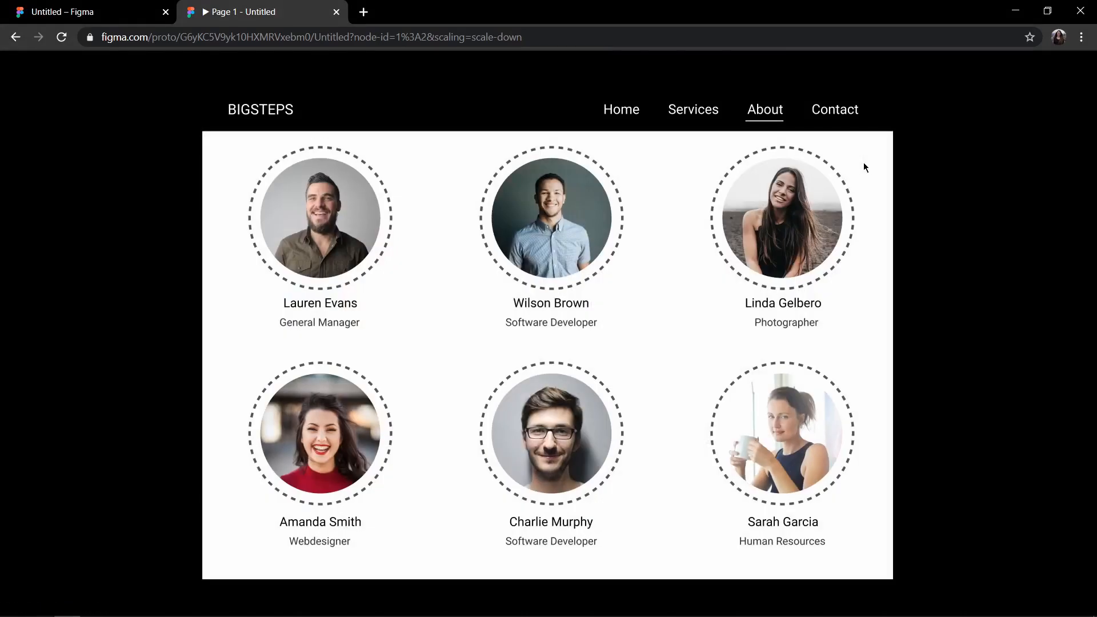
pyautogui.click(342, 234)
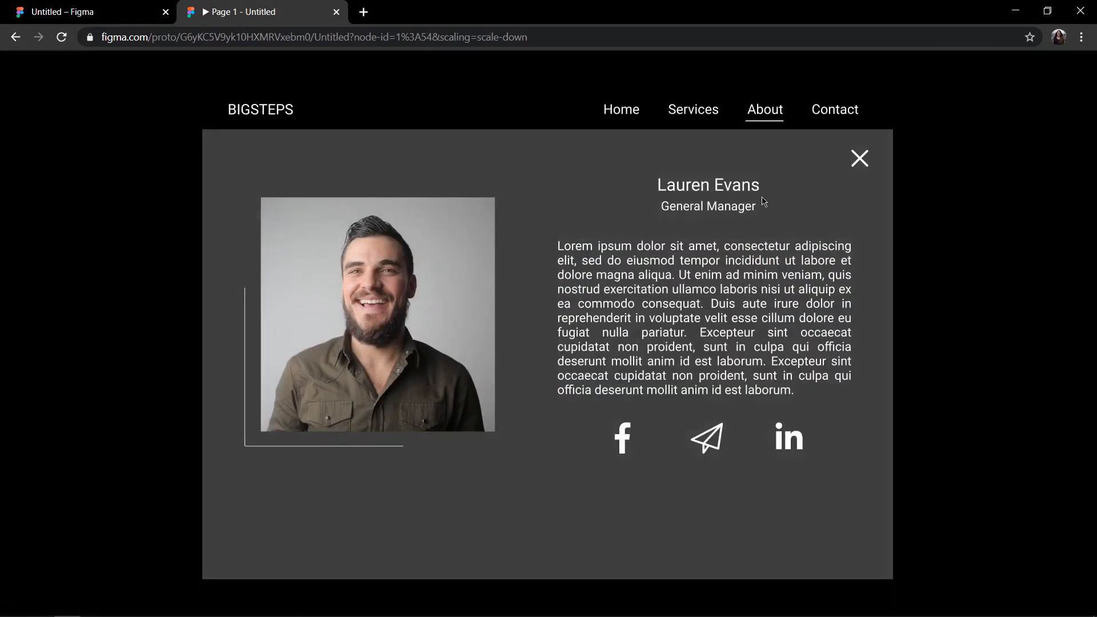
pyautogui.click(860, 159)
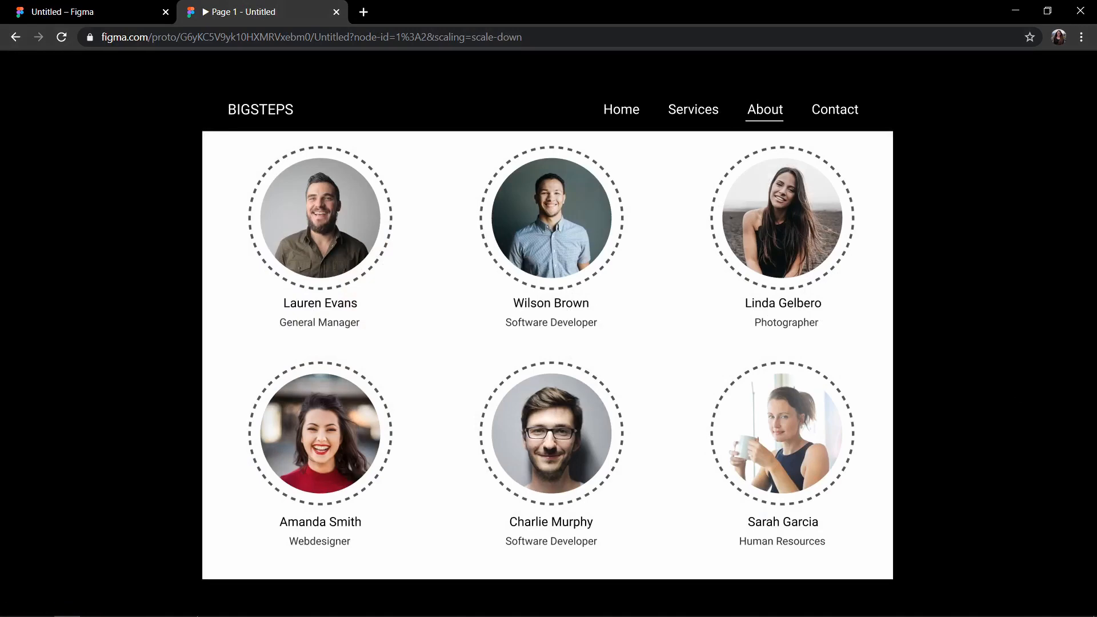
pyautogui.hotkey('ctrl', 'w')
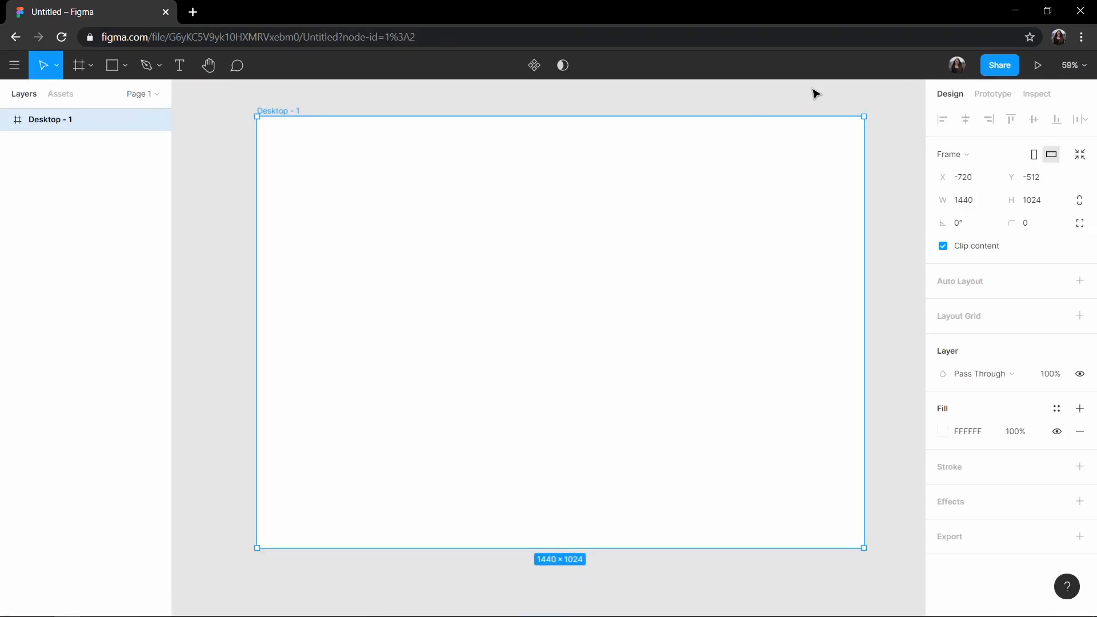
# - Draw a 1440 × 90 rectangle across the top edge of the Desktop - 1 frame and fill it black
pyautogui.moveTo(258, 143)
pyautogui.mouseDown()
pyautogui.moveTo(365, 152)
pyautogui.moveTo(864, 117)
pyautogui.mouseUp()
pyautogui.moveTo(590, 143); pyautogui.dragTo(589, 154)
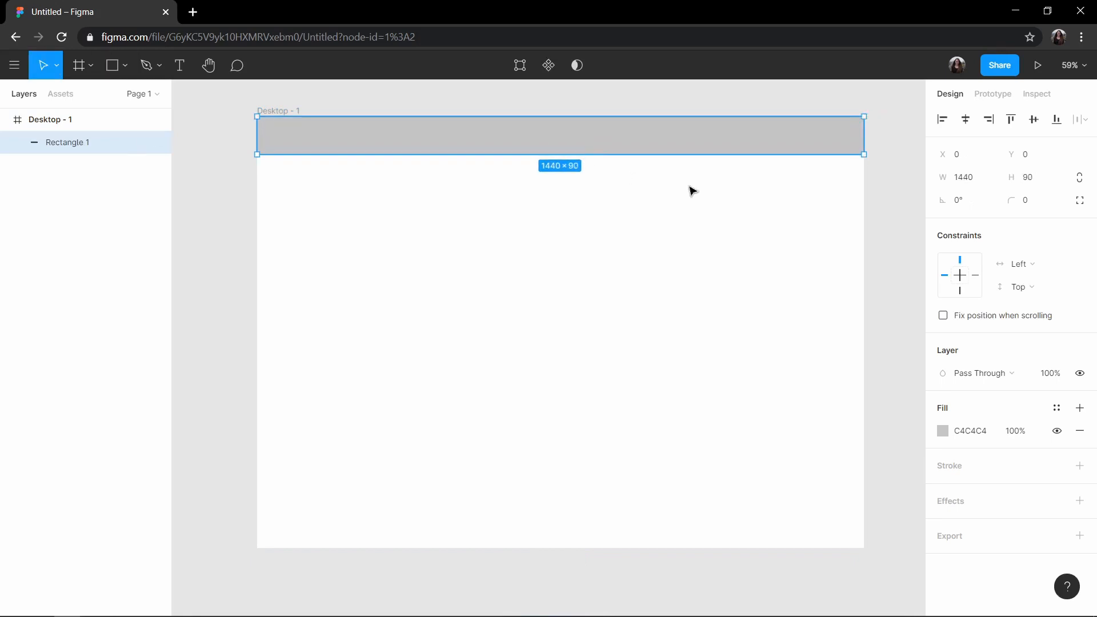
pyautogui.click(942, 431)
pyautogui.moveTo(755, 300); pyautogui.dragTo(735, 468)
# - Set the canvas background colour to grey C6C6C6
pyautogui.click(894, 149)
pyautogui.click(942, 149)
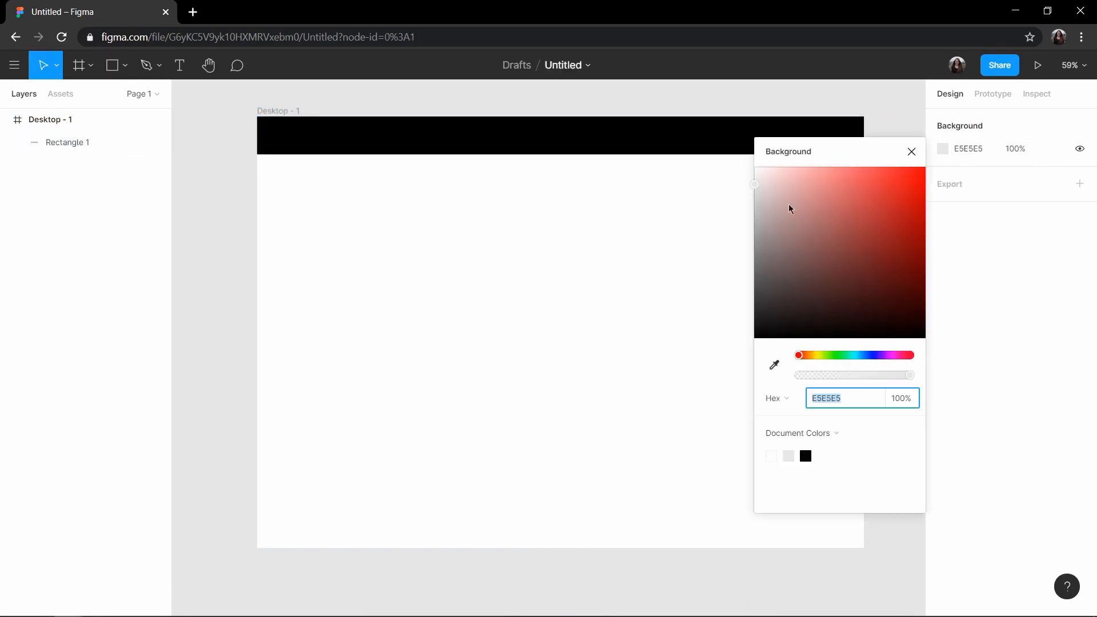
pyautogui.moveTo(789, 205); pyautogui.dragTo(734, 216)
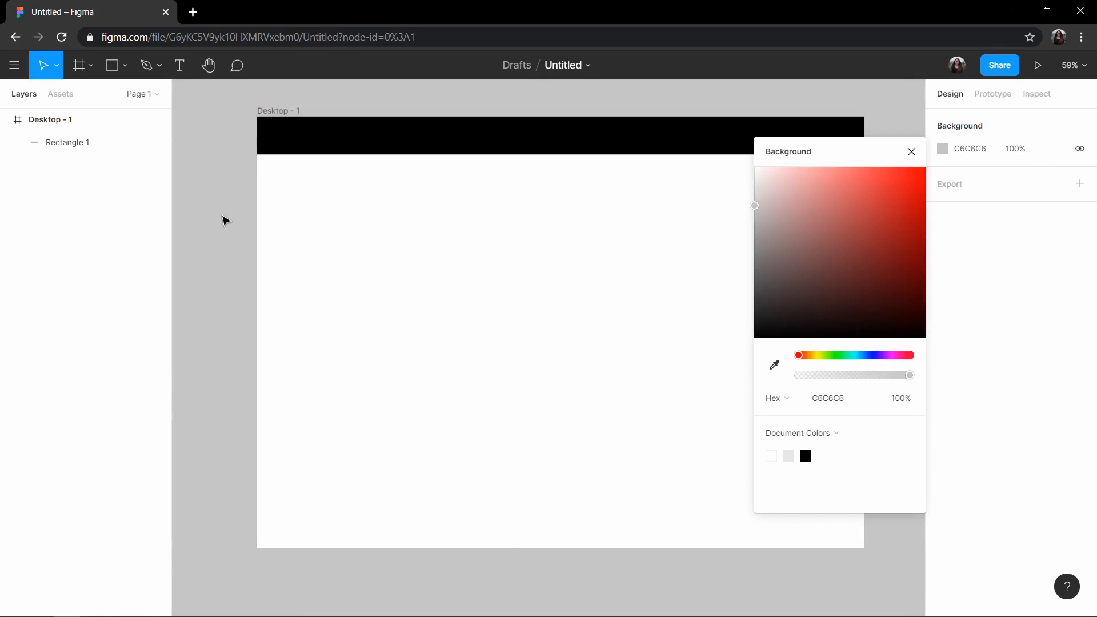
pyautogui.click(911, 152)
# - Add the text "bigsteps" on the black header bar in white FFFFFF at font size 30
pyautogui.click(179, 65)
pyautogui.click(294, 129)
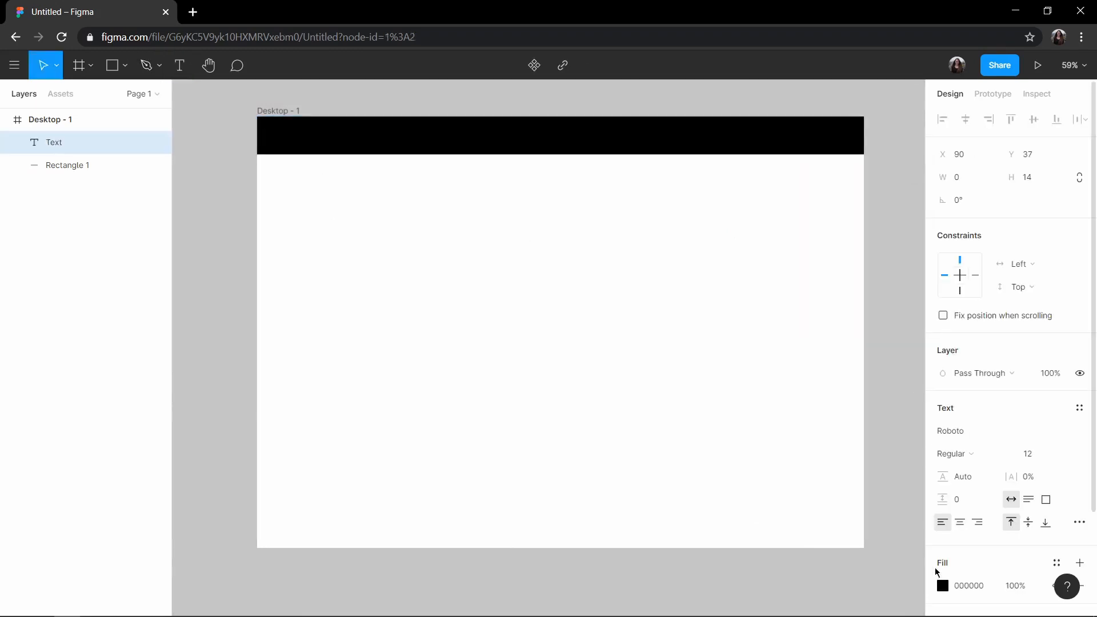
pyautogui.click(942, 583)
pyautogui.write('FFFFFF')
pyautogui.press('Return')
pyautogui.click(1064, 454)
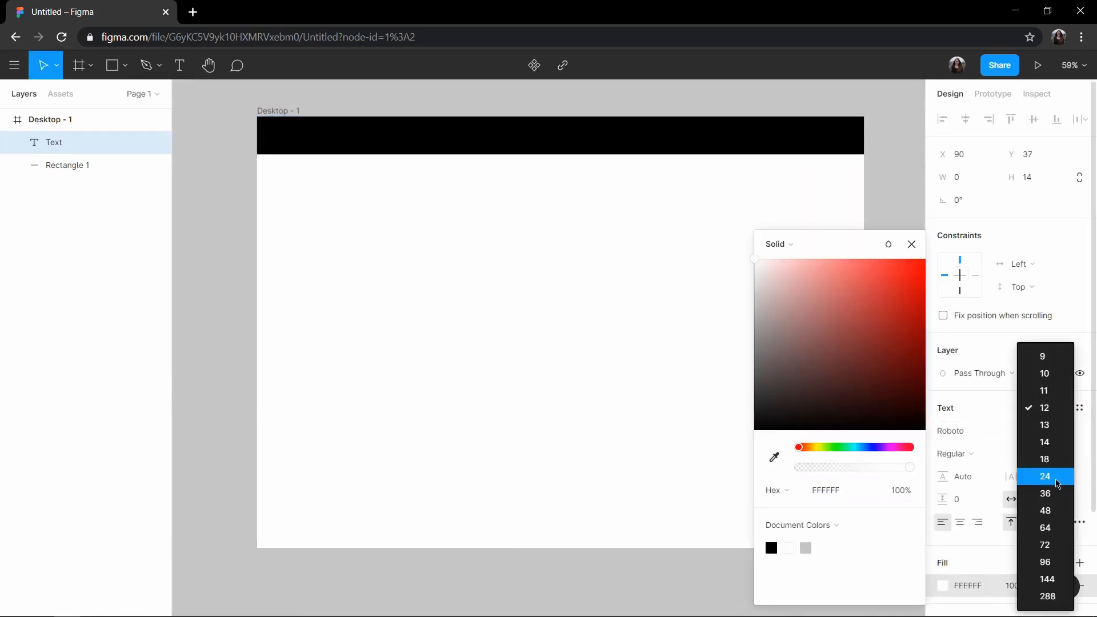
pyautogui.click(1057, 485)
pyautogui.click(1037, 454)
pyautogui.write('30')
pyautogui.press('Return')
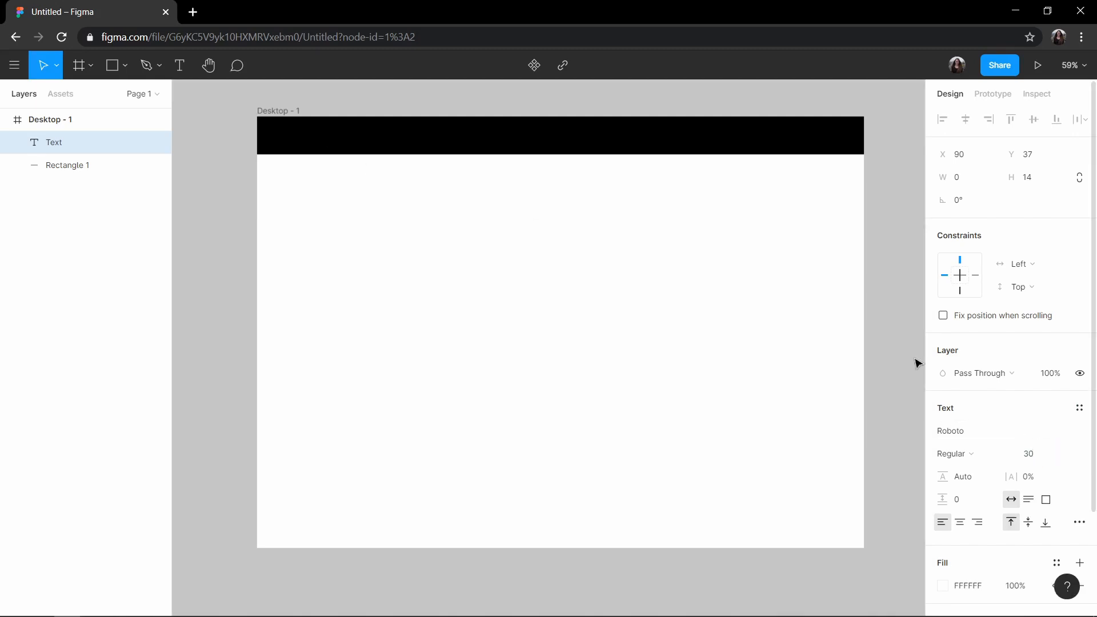
pyautogui.write('bigsteps')
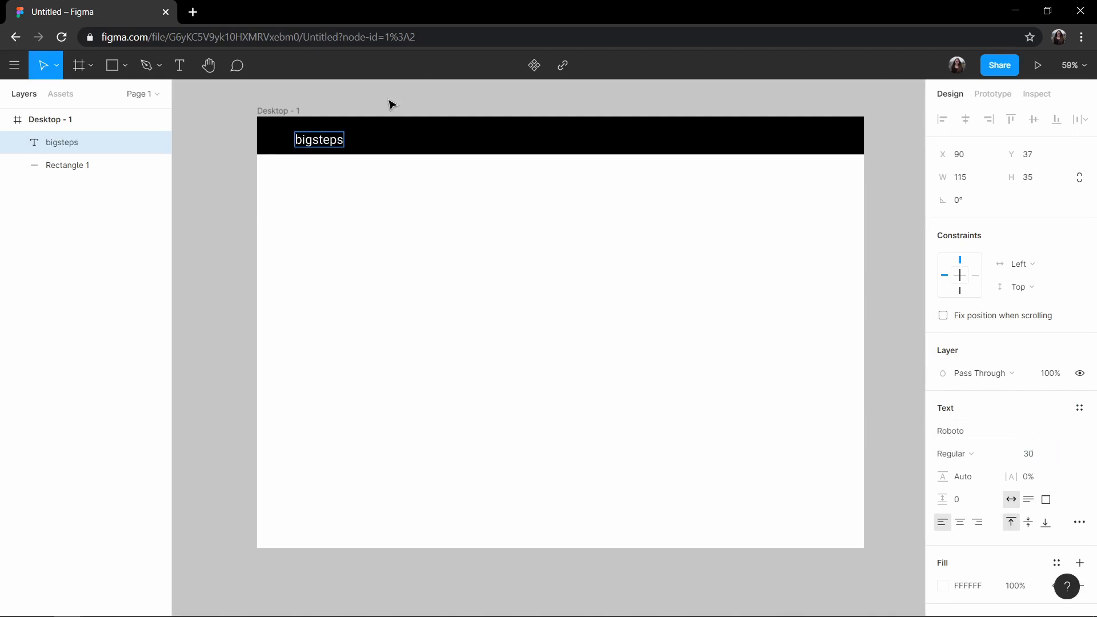
# - Set the bigsteps text to uppercase and place it vertically centred on the header bar at about X 51, Y 28
pyautogui.scroll(1, 341, 135)
pyautogui.scroll(2, 341, 135)
pyautogui.press('Escape')
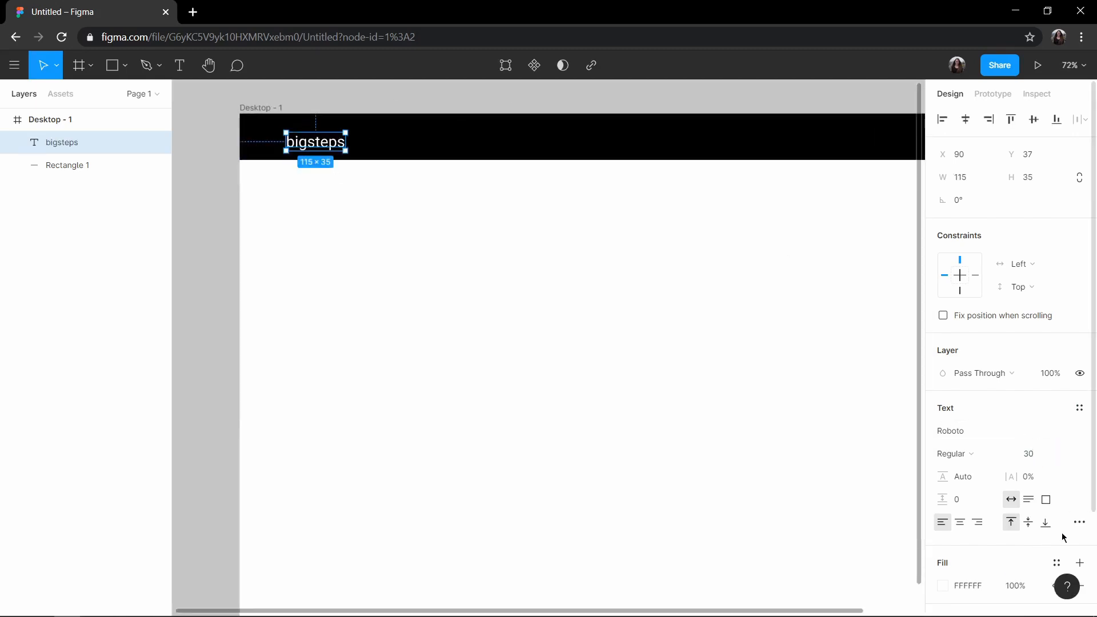
pyautogui.click(1079, 523)
pyautogui.click(839, 478)
pyautogui.moveTo(321, 141); pyautogui.dragTo(305, 139)
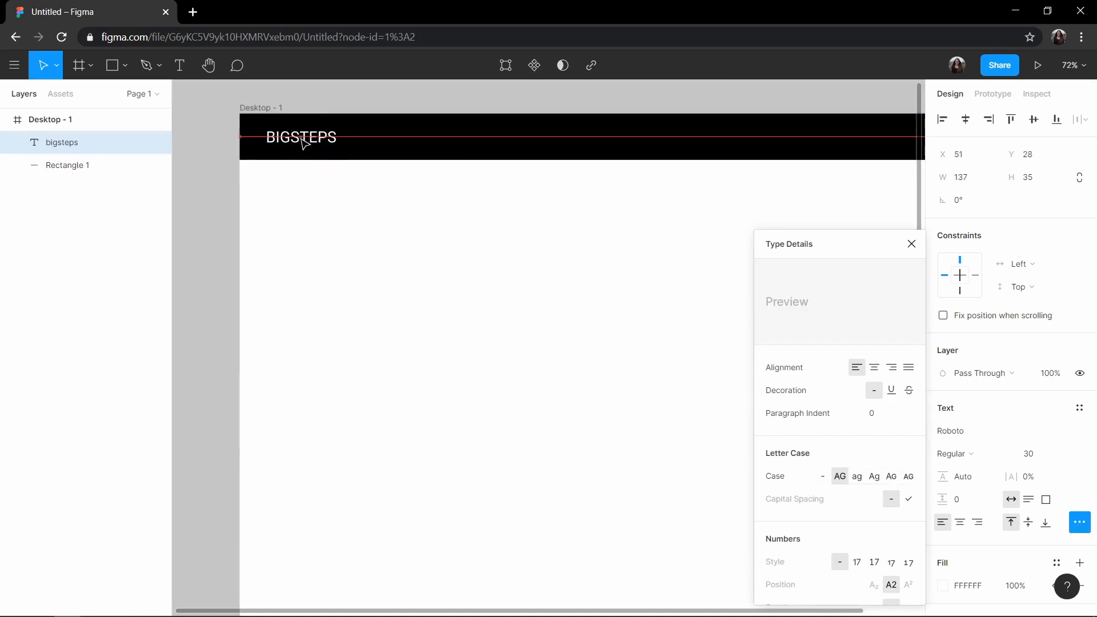
pyautogui.click(319, 101)
pyautogui.moveTo(318, 101); pyautogui.dragTo(938, 136)
pyautogui.click(682, 103)
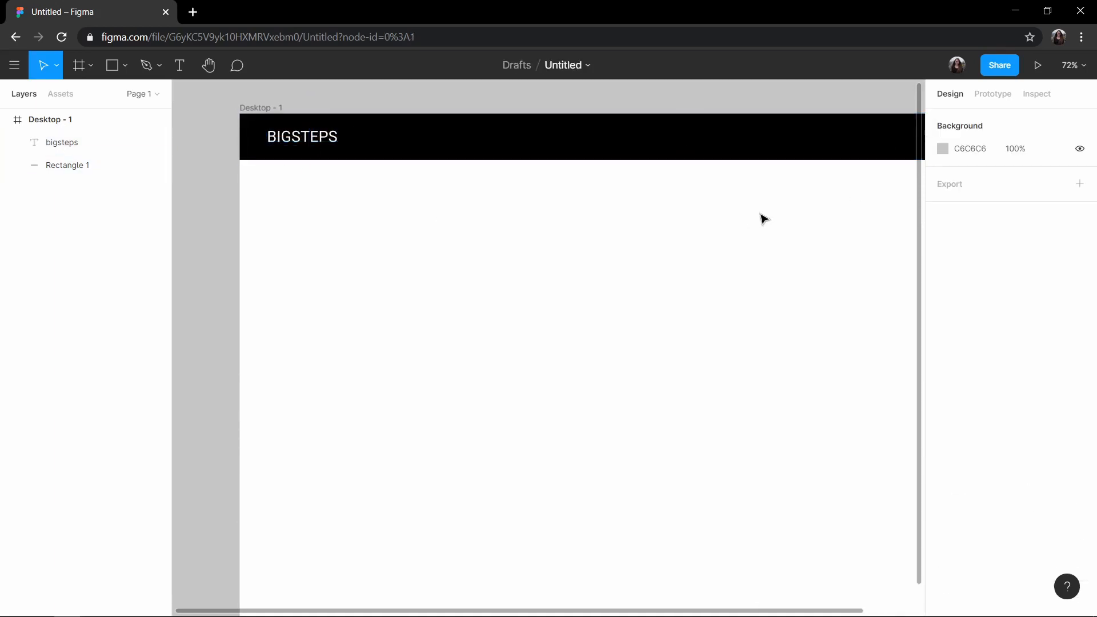
# - Add the text "Home" on the right half of the header bar in white FFFFFF at font size 24
pyautogui.hscroll(3, 761, 218)
pyautogui.click(519, 138)
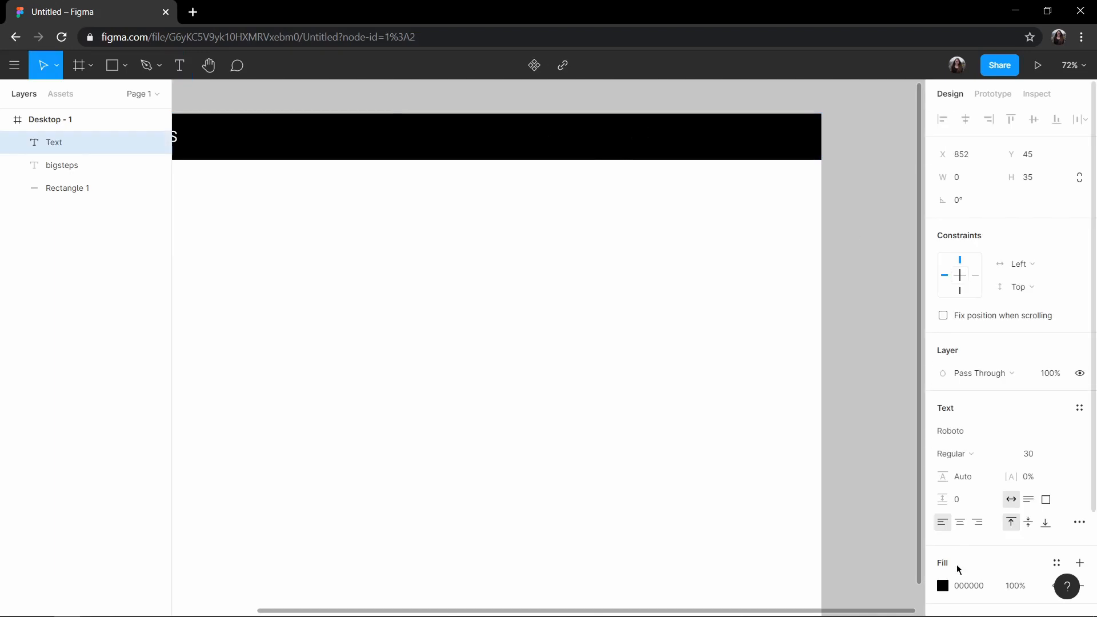
pyautogui.click(943, 586)
pyautogui.click(1067, 458)
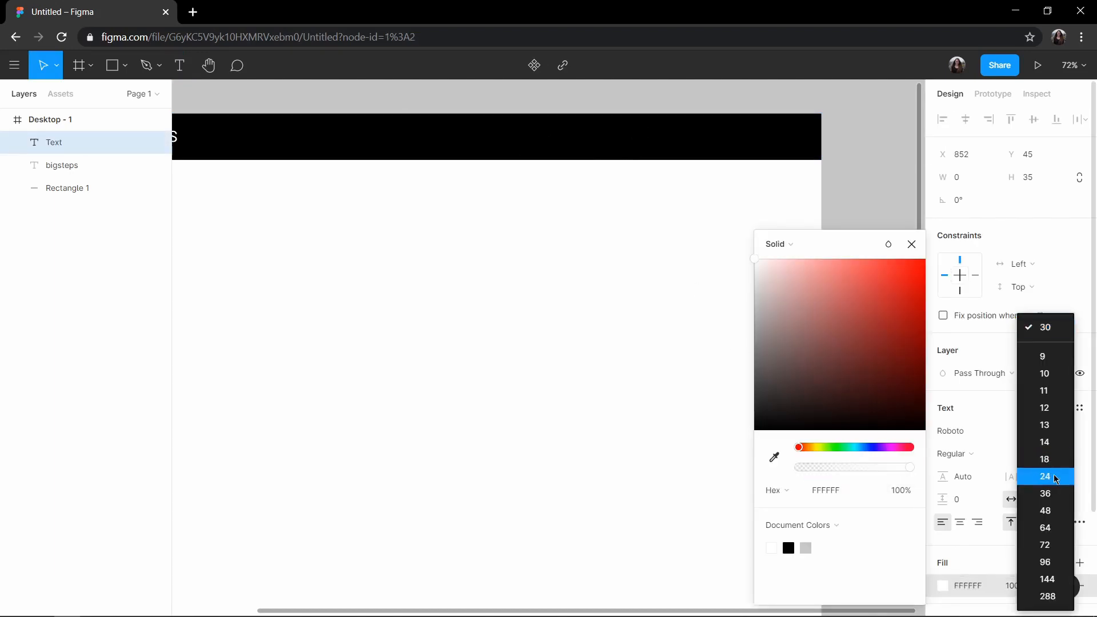
pyautogui.click(1055, 479)
pyautogui.write('Home')
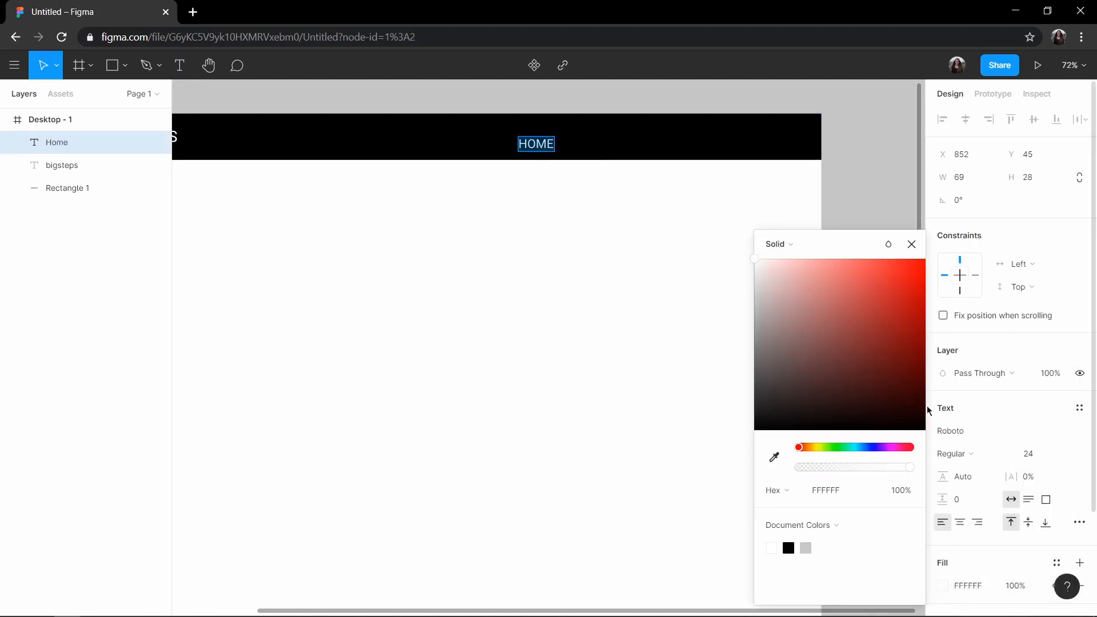
# - Remove the uppercase letter case from the Home text and set its font size to 28
pyautogui.click(1079, 522)
pyautogui.click(835, 474)
pyautogui.press('Escape')
pyautogui.press('Escape')
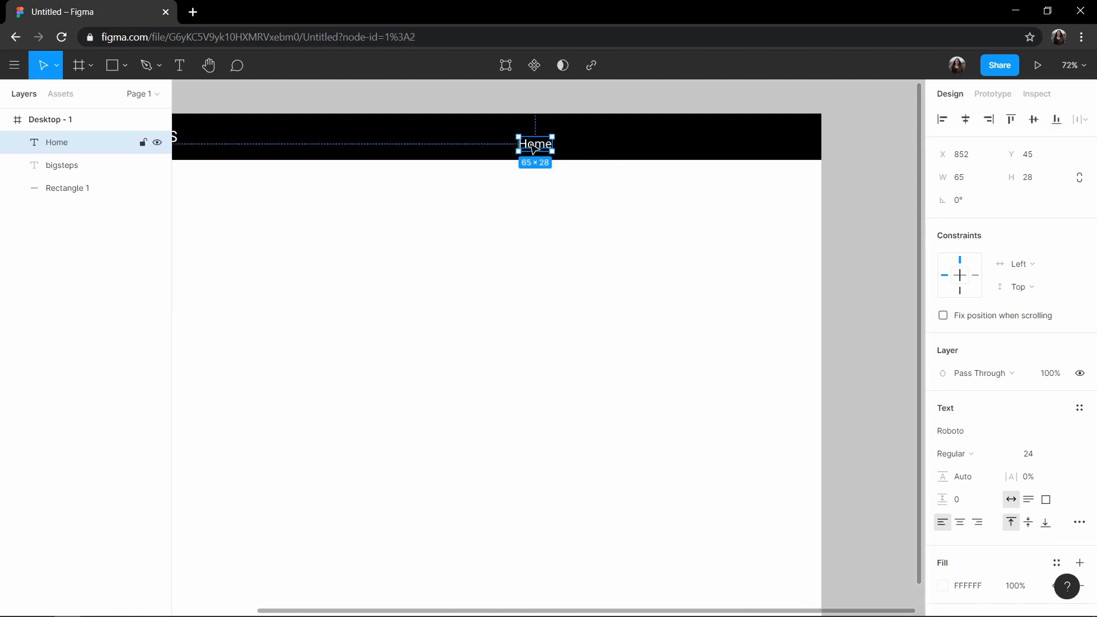
pyautogui.click(1043, 457)
pyautogui.write('28')
pyautogui.press('Return')
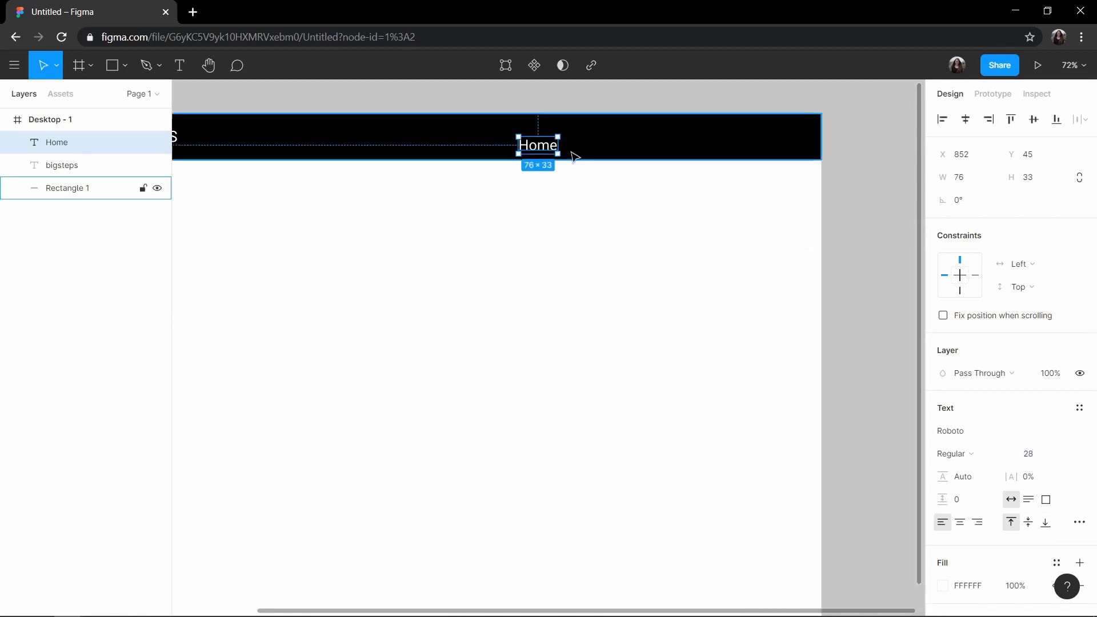
# - Duplicate the Home label three times along the header bar and align the vertical centres of all four labels
pyautogui.hotkey('ctrl', 'c')
pyautogui.hotkey('ctrl', 'v')
pyautogui.moveTo(539, 147); pyautogui.dragTo(766, 149)
pyautogui.hotkey('ctrl', 'v')
pyautogui.hotkey('ctrl', 'v')
pyautogui.click(548, 181)
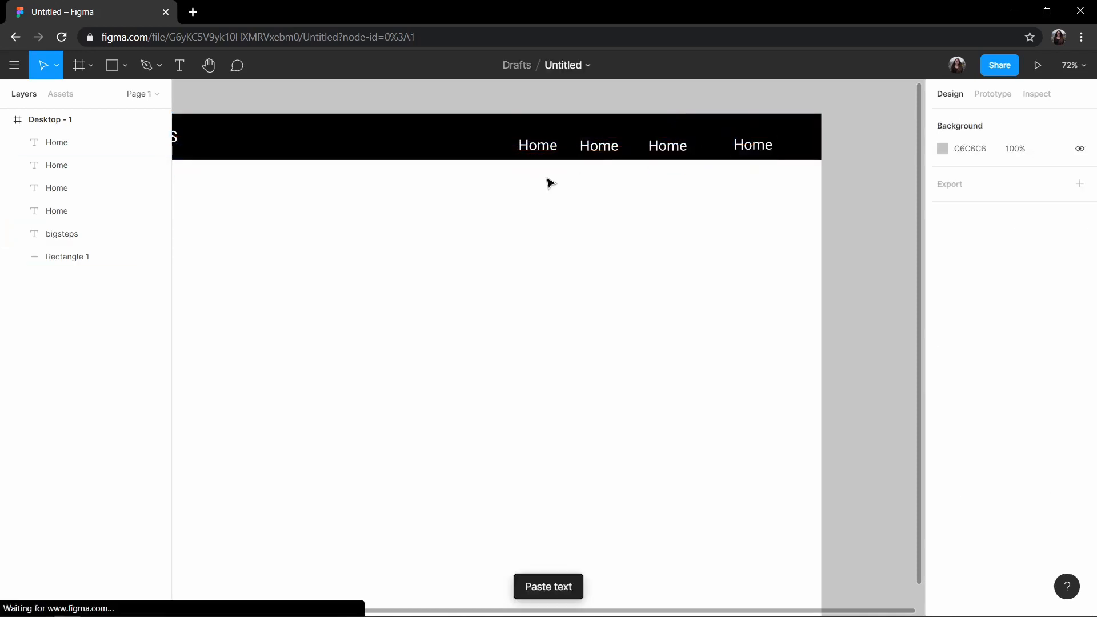
pyautogui.moveTo(504, 93); pyautogui.dragTo(813, 174)
pyautogui.click(1034, 119)
# - Change the text of the three copied labels to Services, About and Contact
pyautogui.click(579, 143)
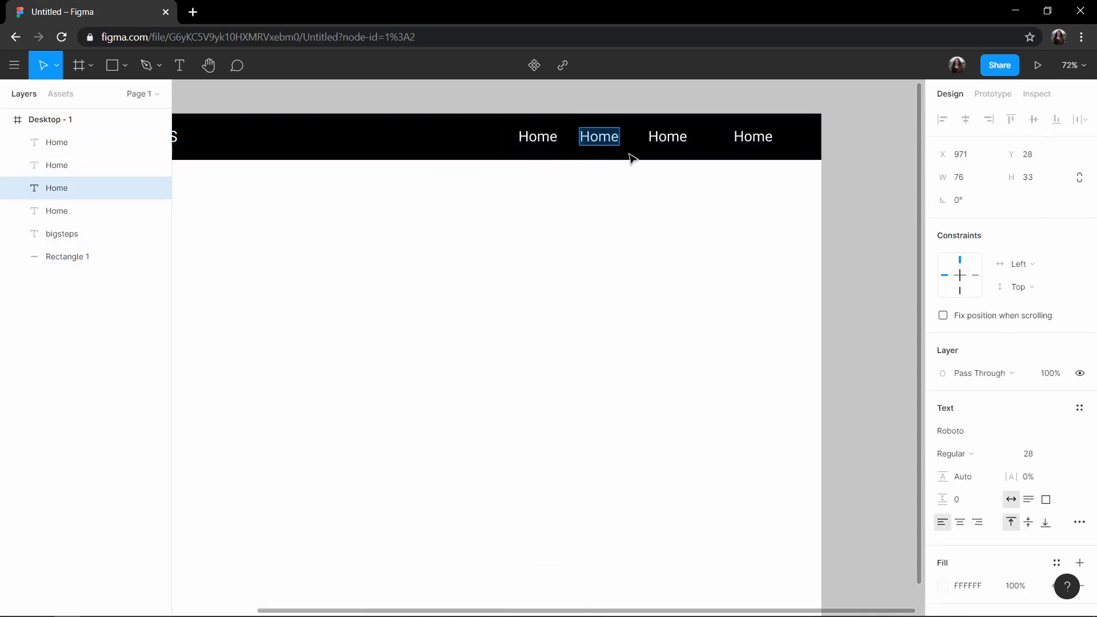
pyautogui.click(672, 140)
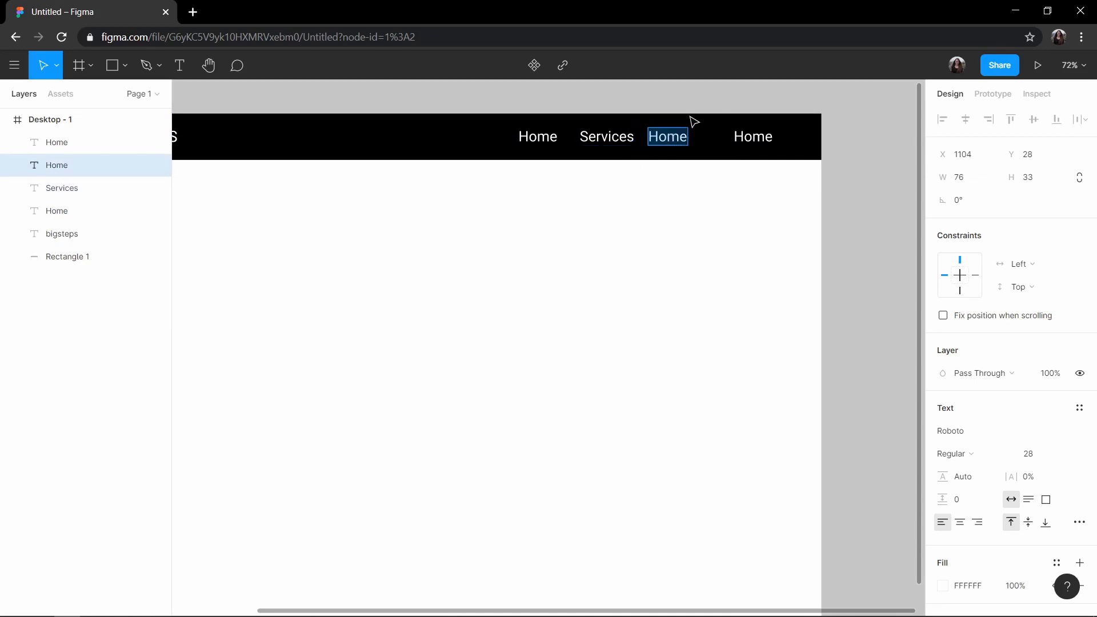
pyautogui.click(750, 138)
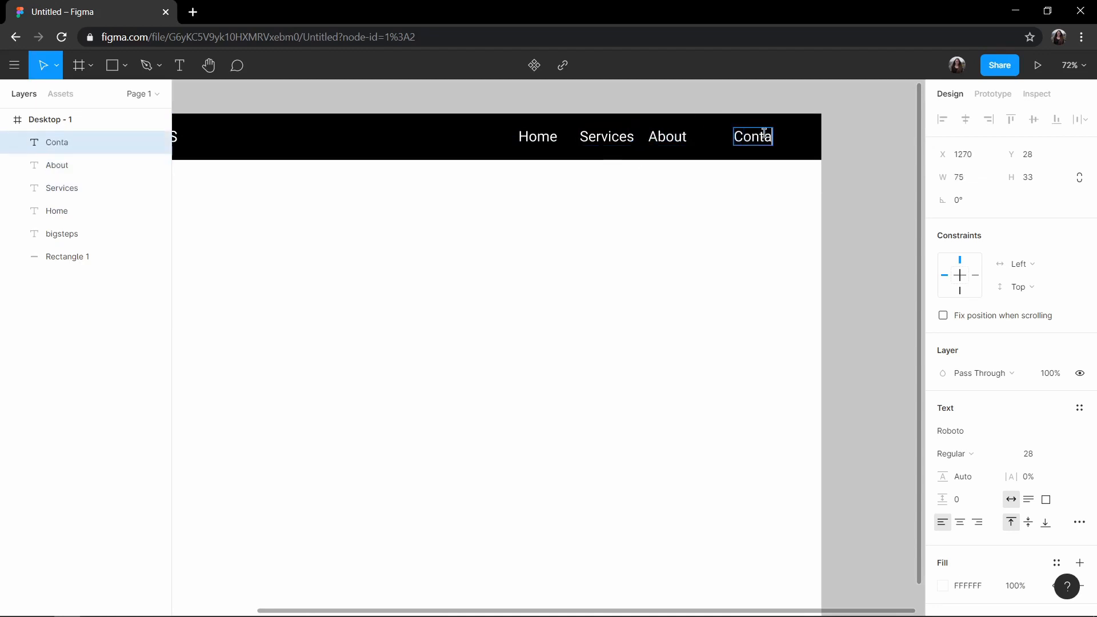
pyautogui.click(861, 207)
# - Space the Home, Services, About and Contact labels evenly and align their vertical centres
pyautogui.moveTo(668, 143); pyautogui.dragTo(622, 143)
pyautogui.moveTo(541, 143); pyautogui.dragTo(533, 143)
pyautogui.moveTo(514, 94); pyautogui.dragTo(768, 150)
pyautogui.click(1033, 120)
pyautogui.click(780, 246)
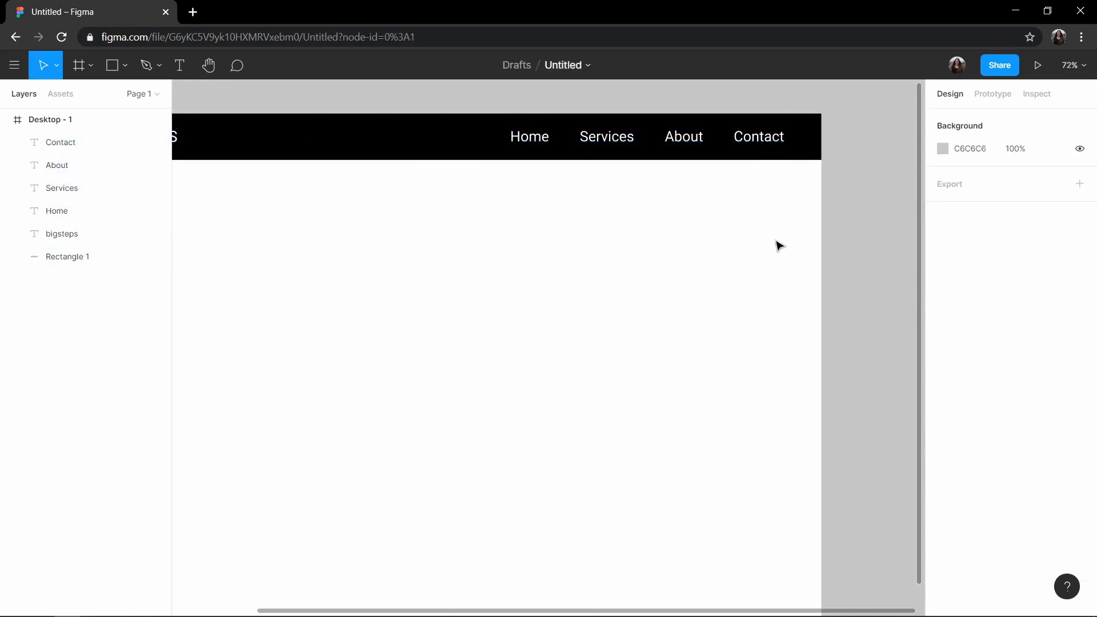
# - Draw a line about 79 px long beneath the About label, with rotation 0° and a white FFFFFF stroke
pyautogui.click(124, 65)
pyautogui.click(108, 113)
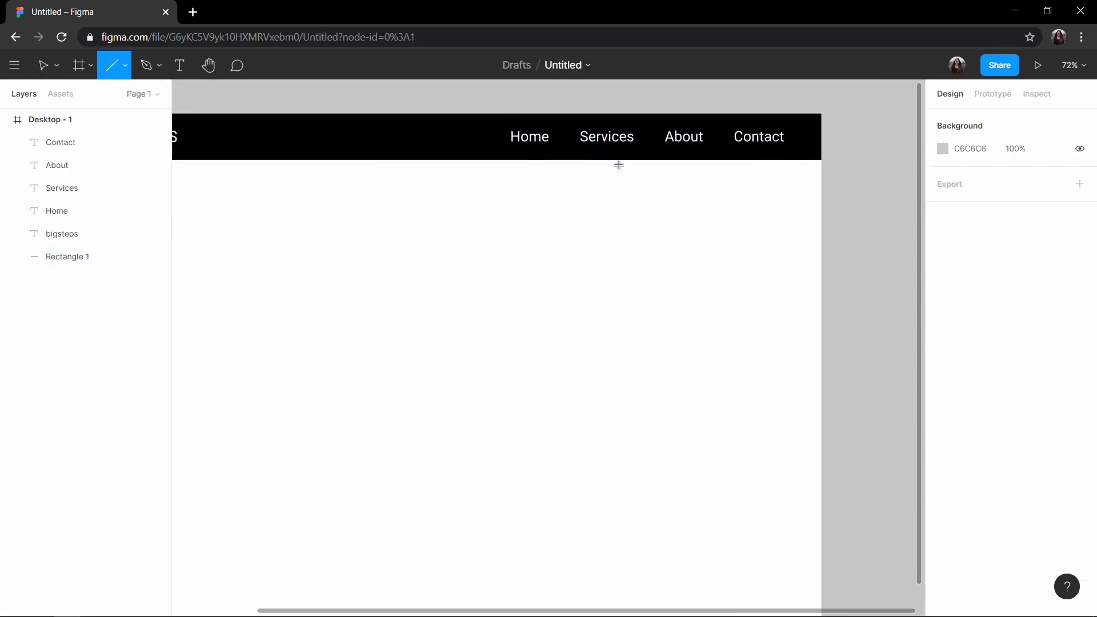
pyautogui.moveTo(663, 150); pyautogui.dragTo(703, 150)
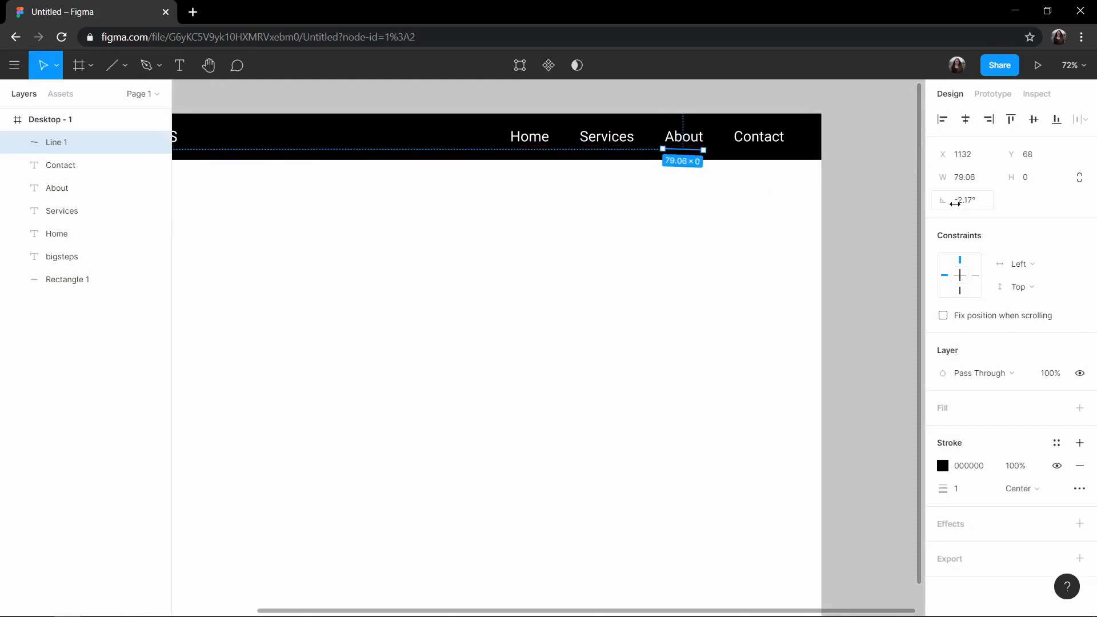
pyautogui.press('Return')
pyautogui.click(943, 465)
pyautogui.moveTo(794, 342); pyautogui.dragTo(664, 248)
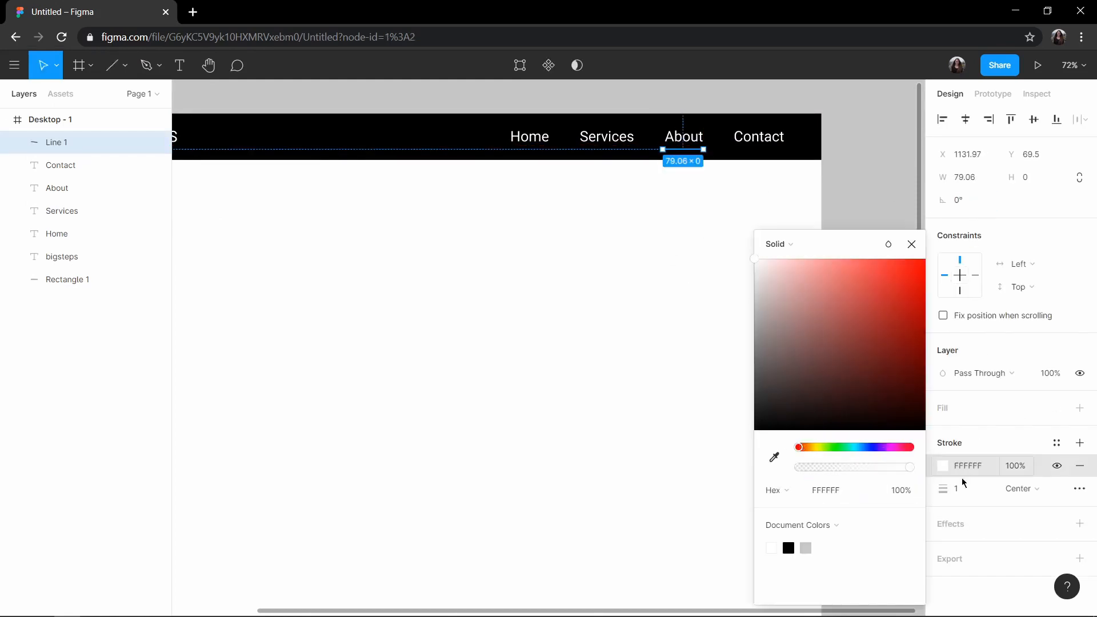
# - Set the About underline's stroke width to 2 and its dashes to 5, 5
pyautogui.click(964, 488)
pyautogui.write('2')
pyautogui.press('Return')
pyautogui.click(1079, 488)
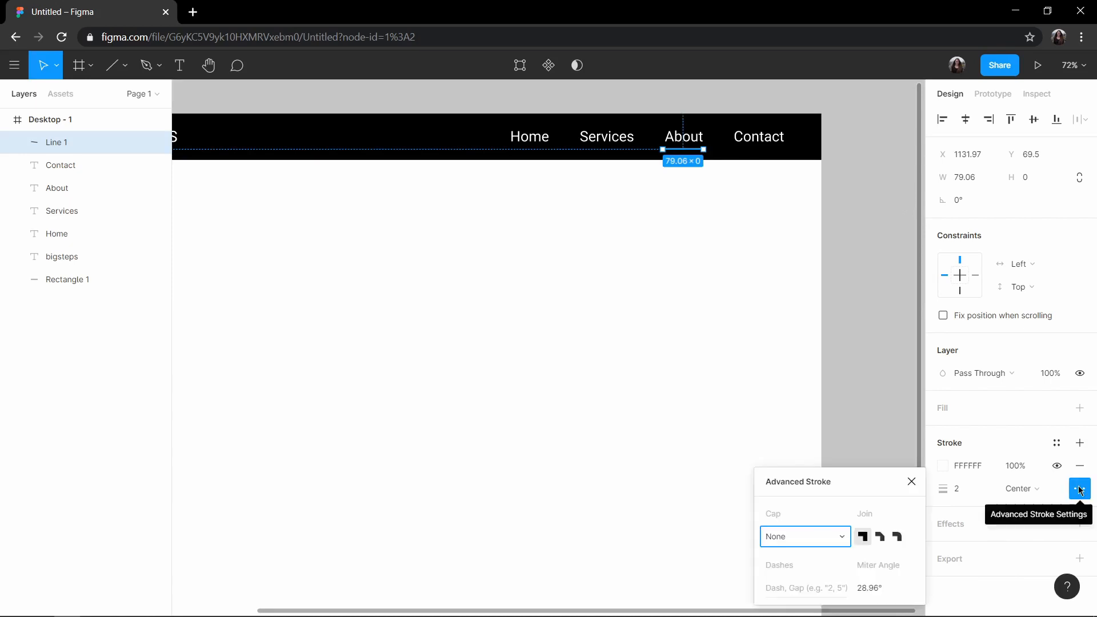
pyautogui.press('Return')
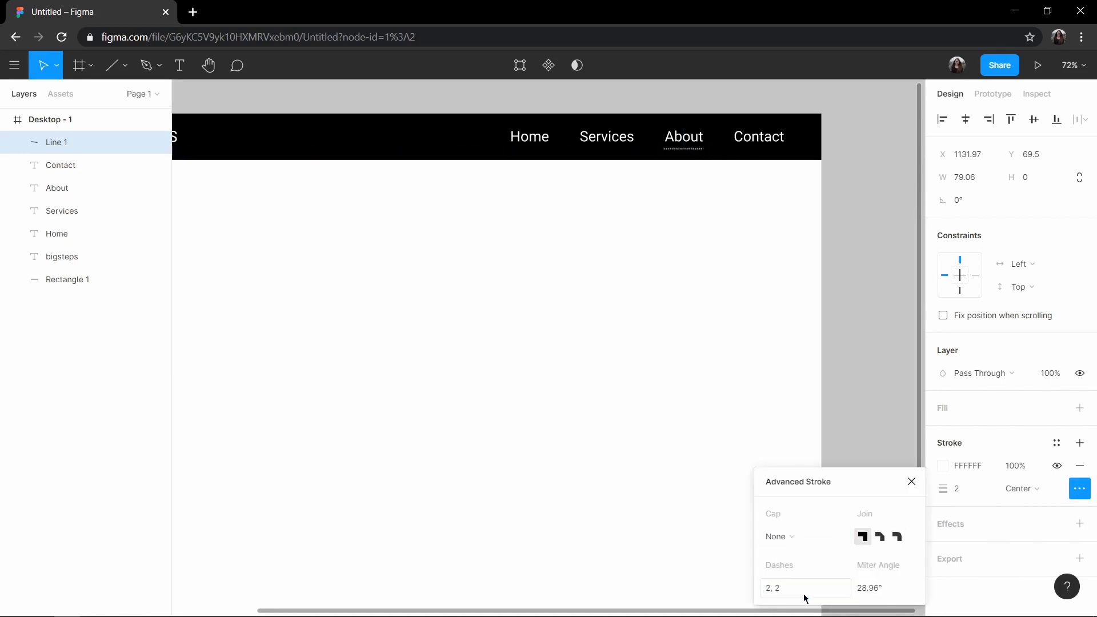
pyautogui.press('Return')
# - Undo the deletion of the About underline and check its dash pattern in the advanced stroke settings
pyautogui.press('Delete')
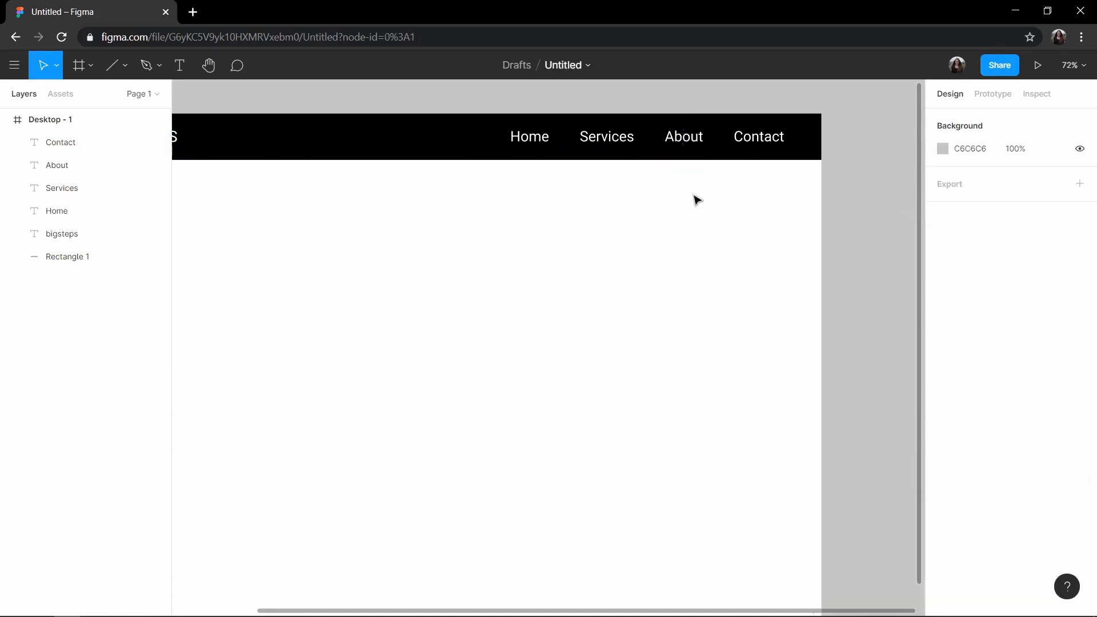
pyautogui.hotkey('ctrl', 'z')
pyautogui.click(731, 183)
pyautogui.scroll(2, 705, 137)
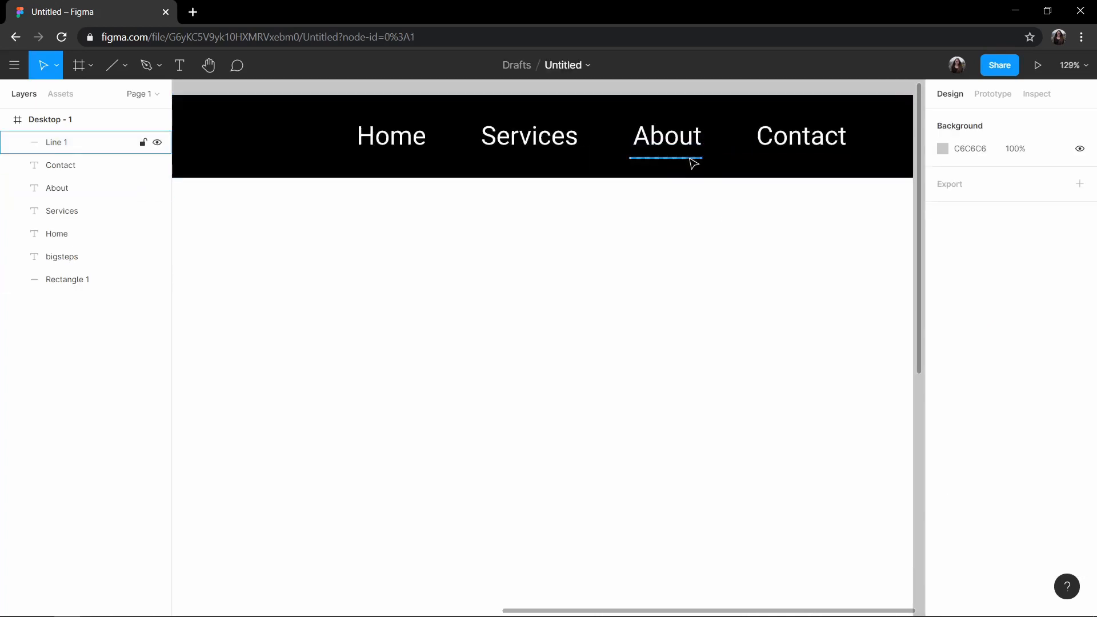
pyautogui.click(691, 159)
pyautogui.click(1080, 489)
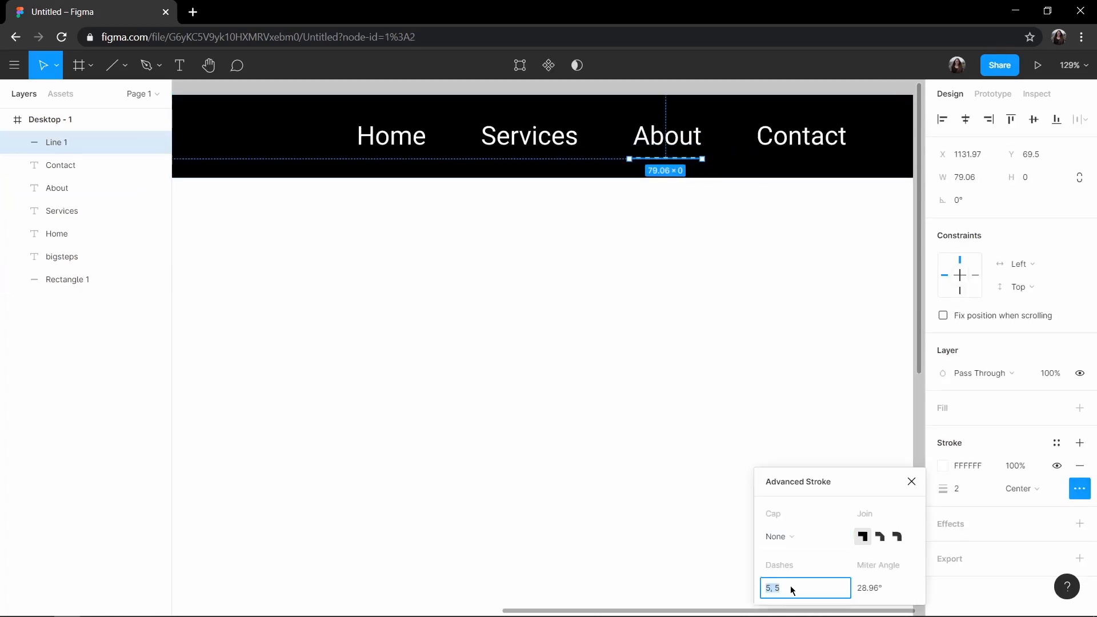
pyautogui.click(636, 362)
# - Draw a 1440 × 934 frame filling the page area below the header bar
pyautogui.scroll(-3, 531, 358)
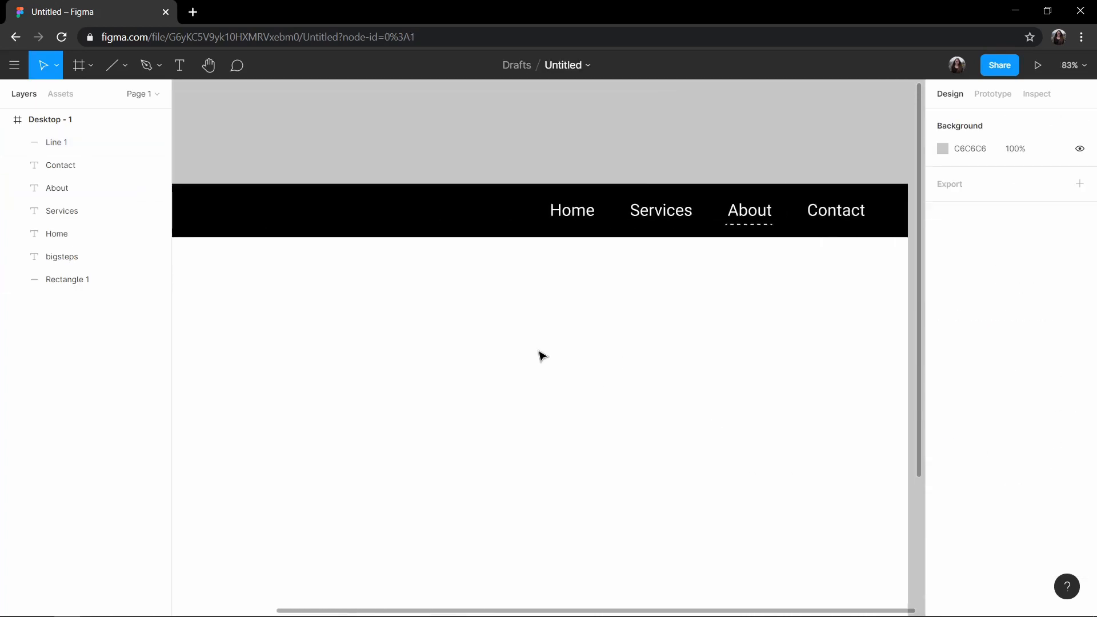
pyautogui.scroll(-2, 531, 383)
pyautogui.scroll(3, 548, 392)
pyautogui.click(79, 65)
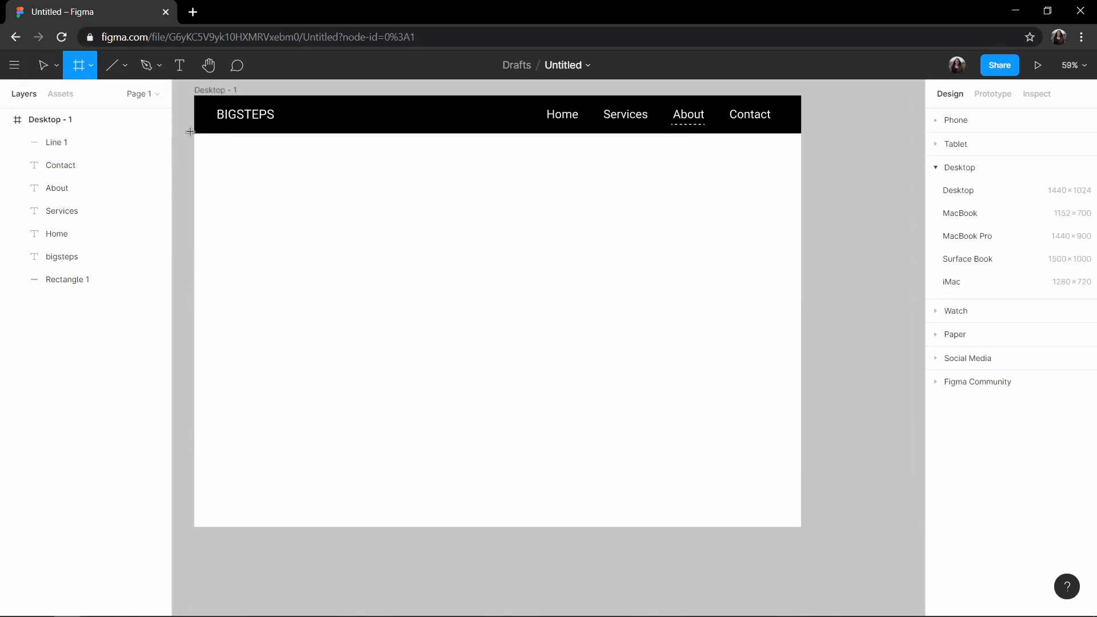
pyautogui.moveTo(192, 133); pyautogui.dragTo(801, 526)
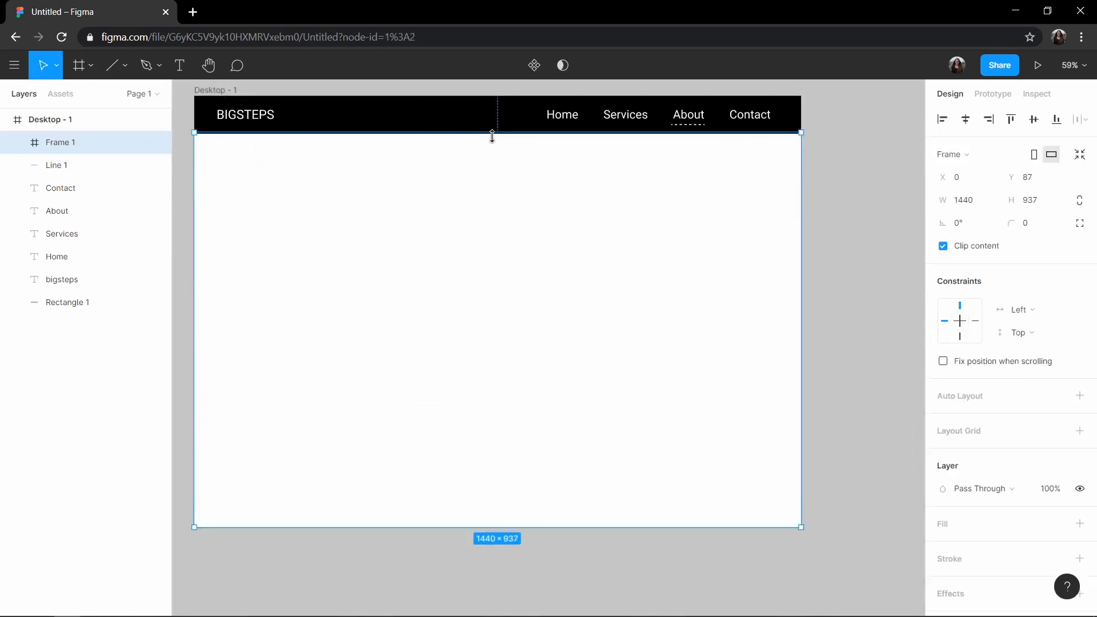
# - Add a layout grid to the frame below the header with 3 columns and a gutter of 10
pyautogui.click(1080, 431)
pyautogui.click(942, 454)
pyautogui.click(810, 459)
pyautogui.click(800, 473)
pyautogui.click(791, 517)
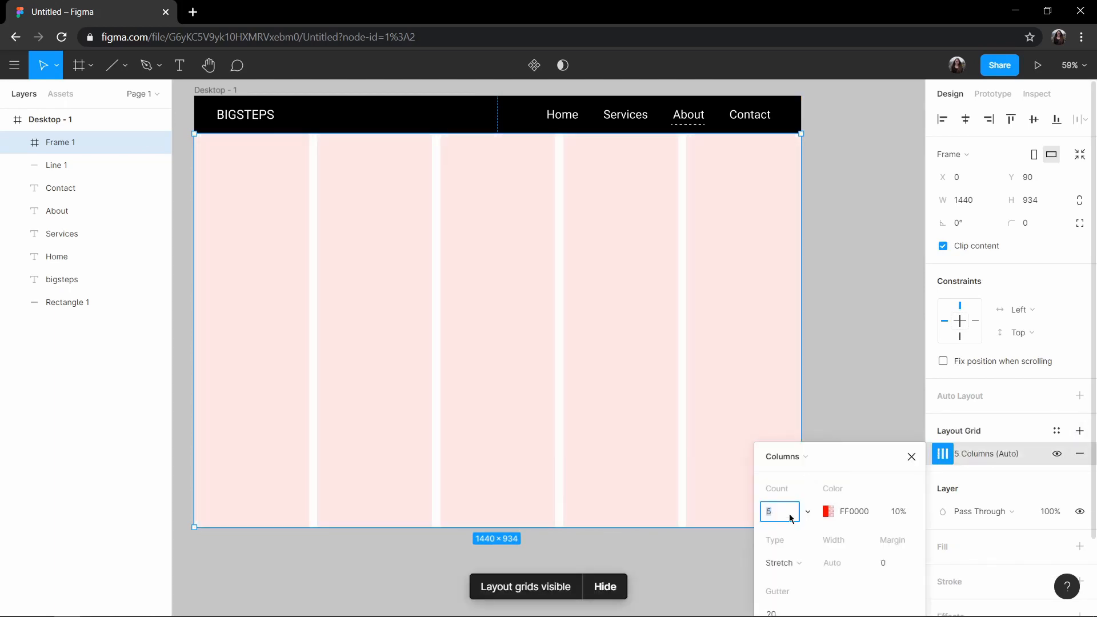
pyautogui.write('3')
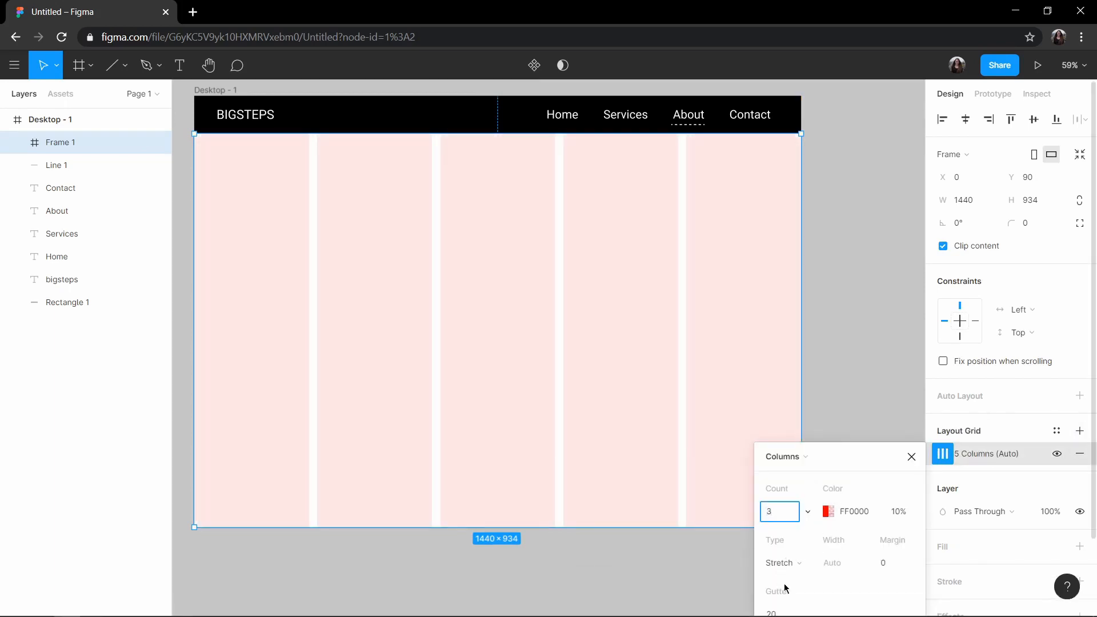
pyautogui.press('Return')
pyautogui.press('Return')
pyautogui.click(857, 343)
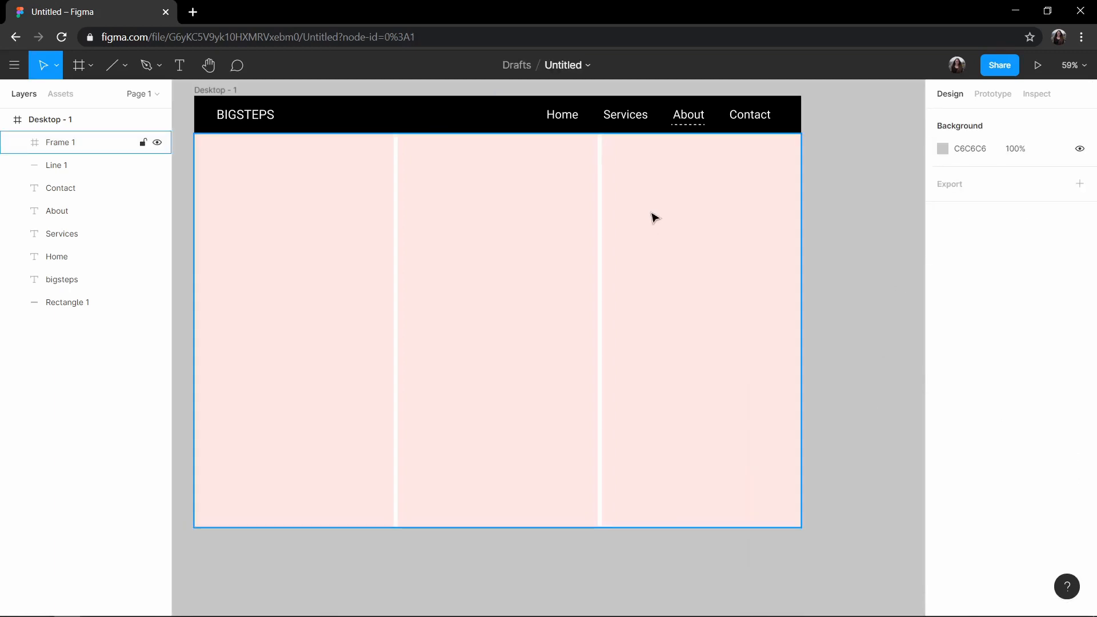
# - Add a second layout grid of 2 rows to the frame below the header
pyautogui.click(653, 214)
pyautogui.click(1078, 432)
pyautogui.click(992, 454)
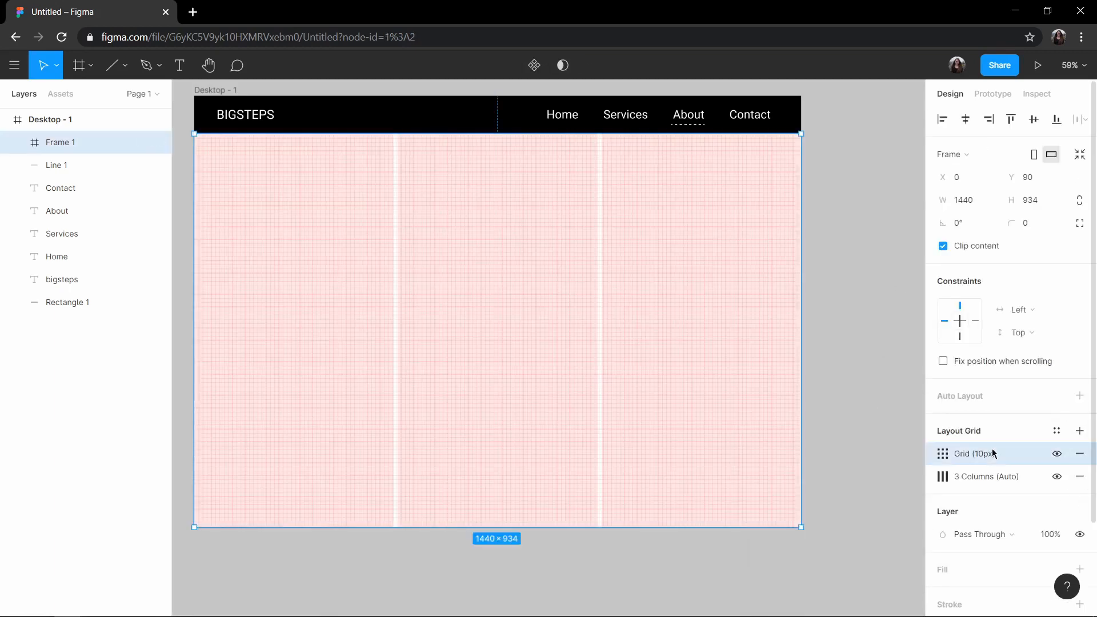
pyautogui.click(942, 453)
pyautogui.click(768, 457)
pyautogui.click(771, 489)
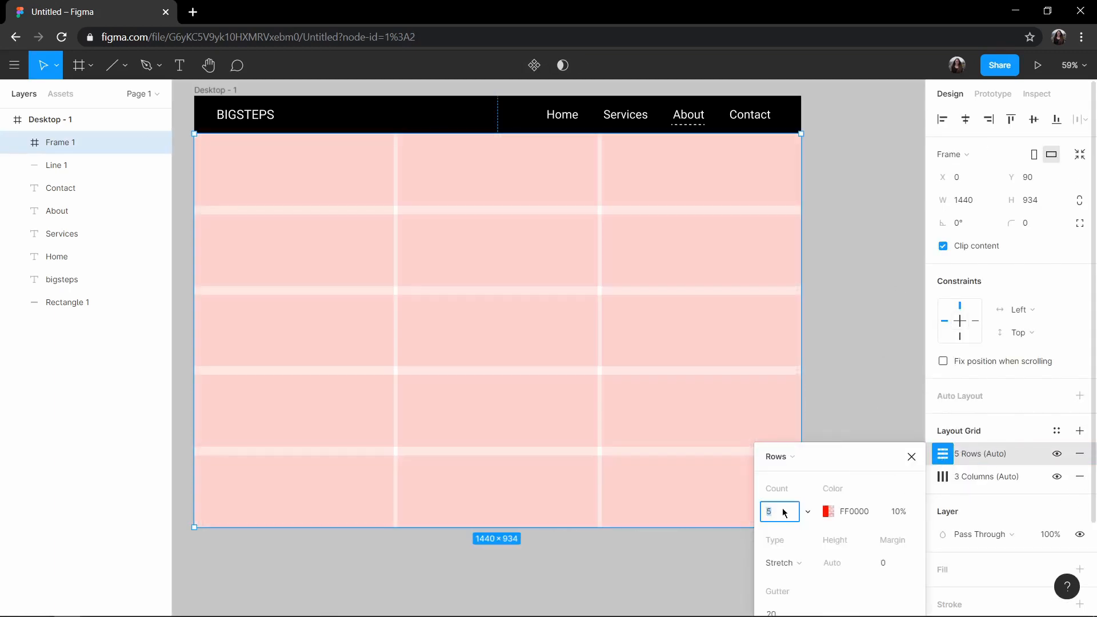
pyautogui.press('Return')
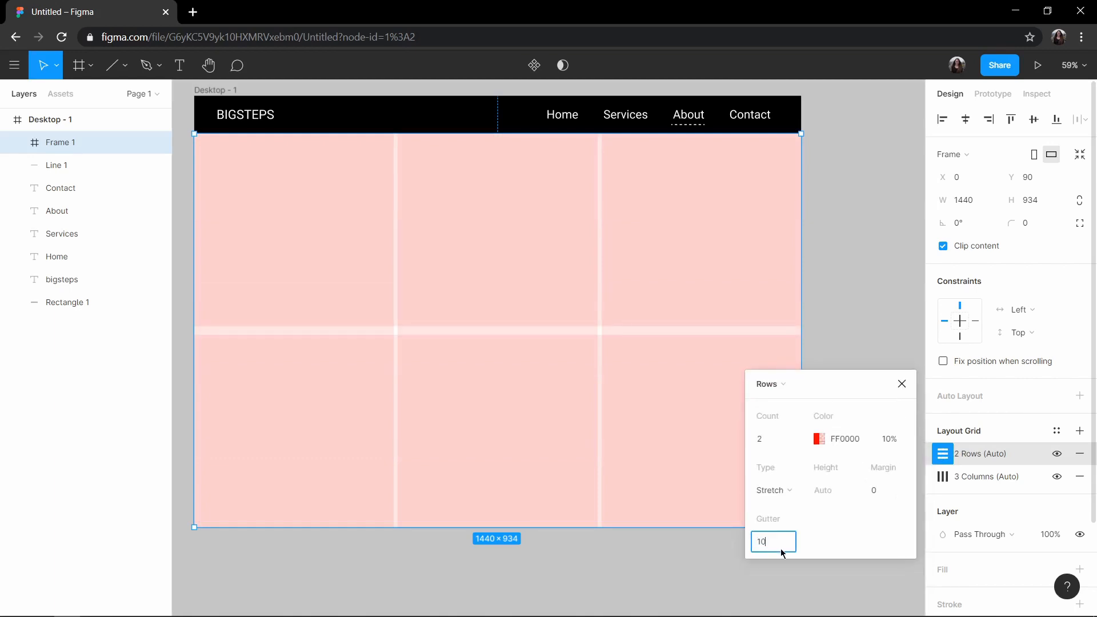
# - Set the row grid's gutter to 5 and narrow the column grid's gutter to match it
pyautogui.click(781, 550)
pyautogui.write('10')
pyautogui.press('Return')
pyautogui.press('Return')
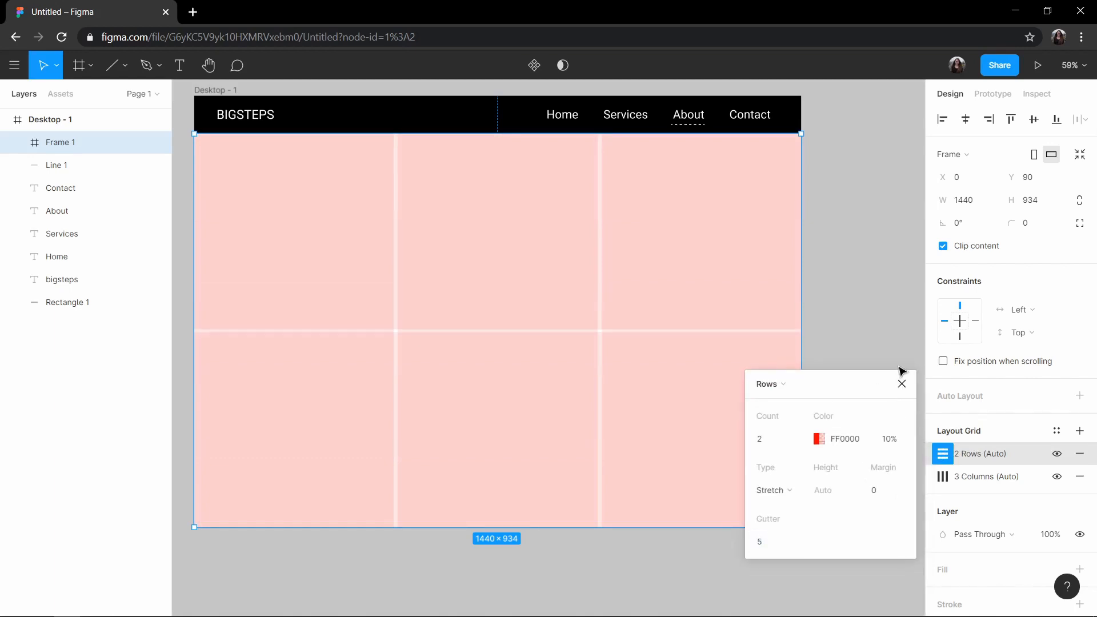
pyautogui.click(902, 383)
pyautogui.click(942, 479)
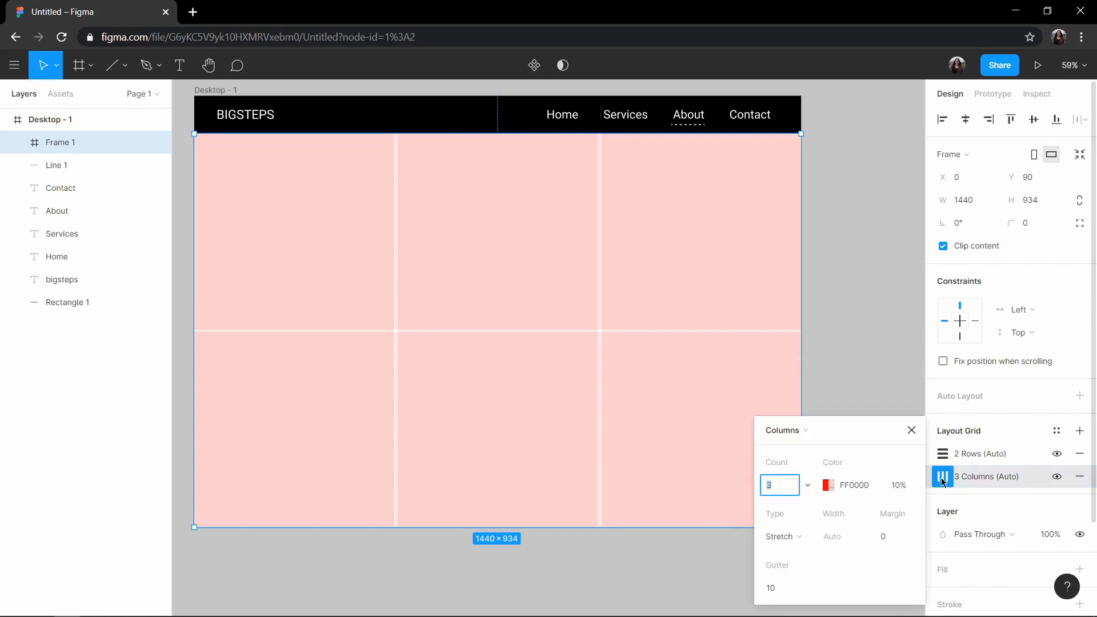
pyautogui.click(899, 292)
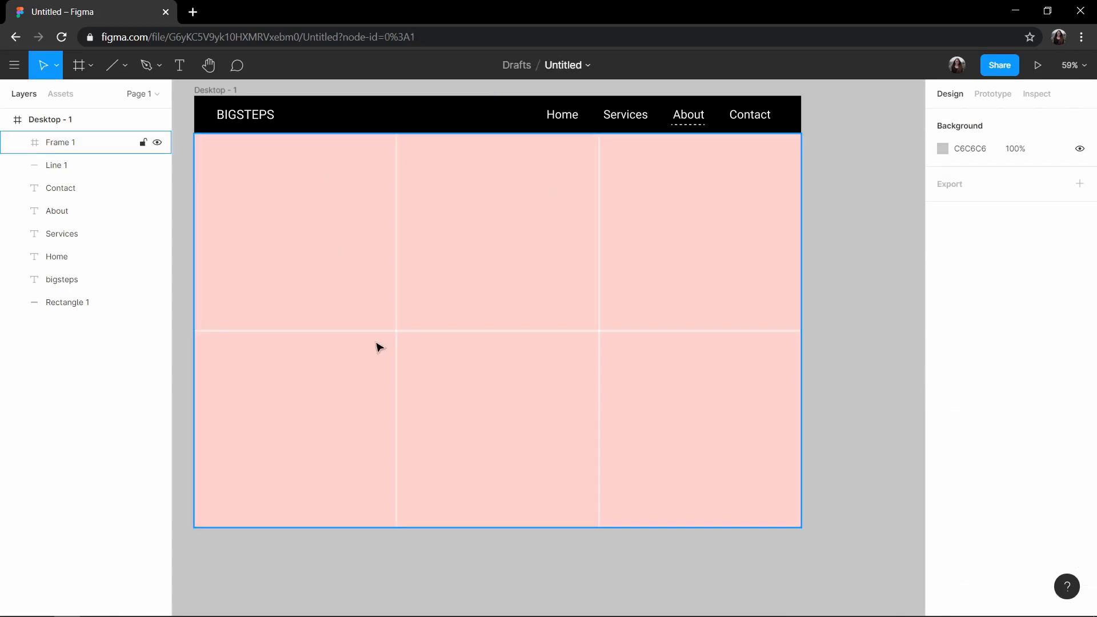
# - Make the About underline solid by setting its stroke dashes to 0
pyautogui.scroll(-2, 201, 352)
pyautogui.hscroll(-3, 203, 335)
pyautogui.click(743, 149)
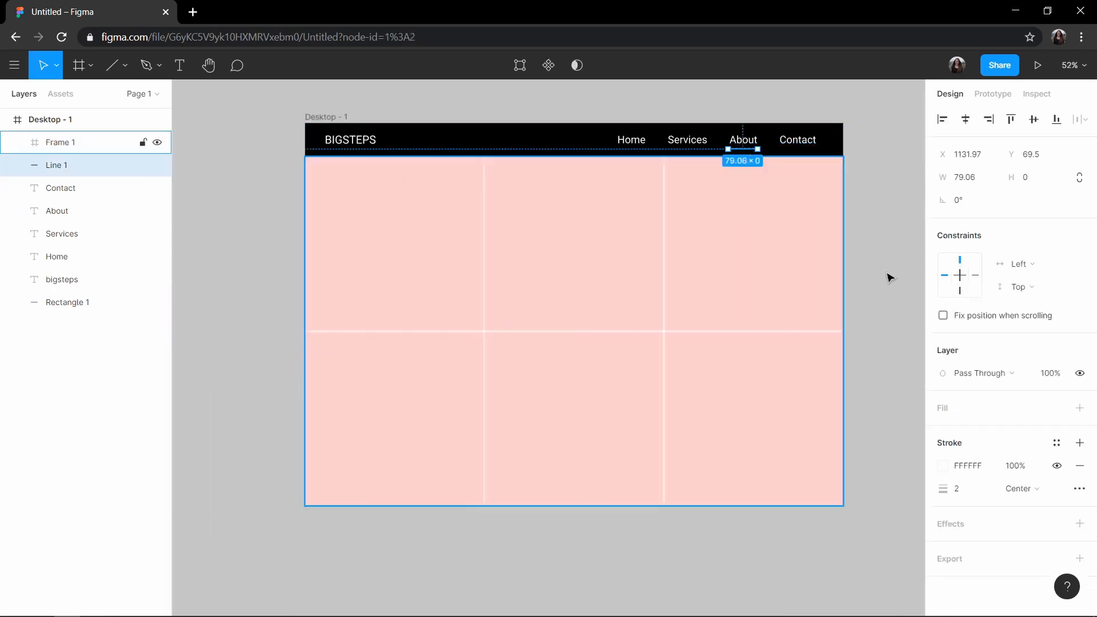
pyautogui.click(1079, 488)
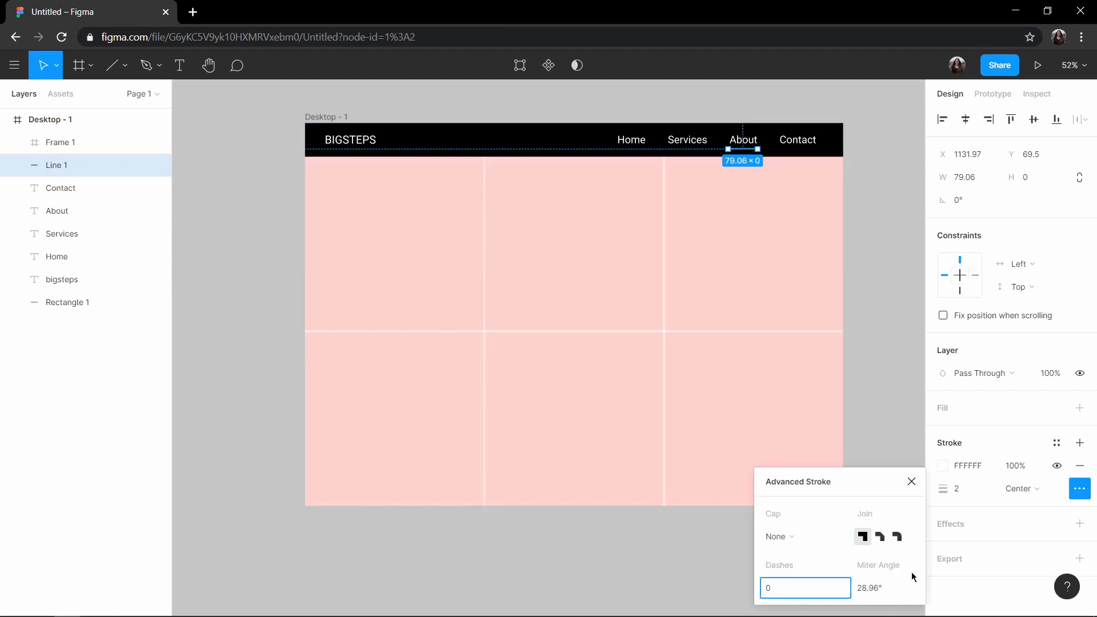
pyautogui.click(881, 286)
# - Try to place image 01 inside the first cell of the gridded frame
pyautogui.scroll(-2, 328, 253)
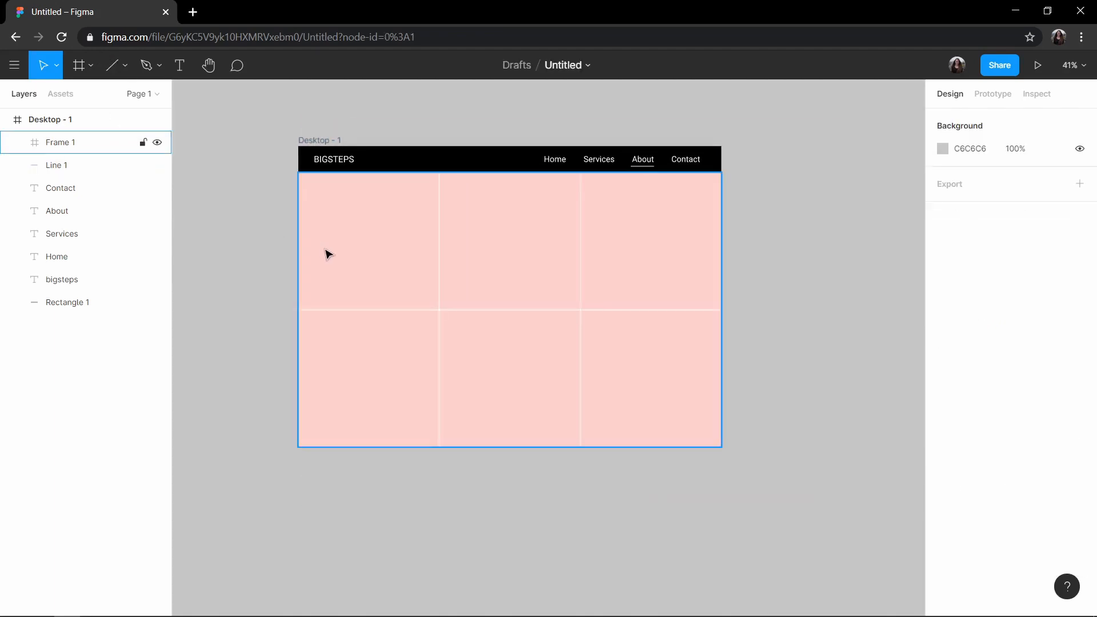
pyautogui.hscroll(-3, 327, 251)
pyautogui.click(14, 65)
pyautogui.moveTo(36, 166)
pyautogui.click(178, 213)
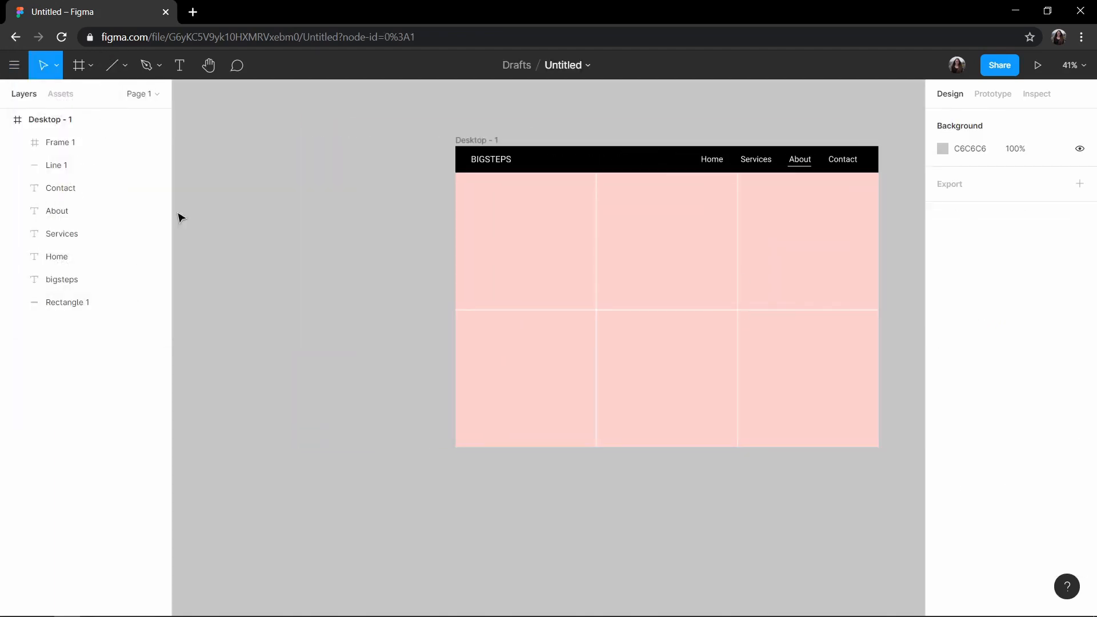
pyautogui.click(68, 133)
pyautogui.doubleClick(190, 129)
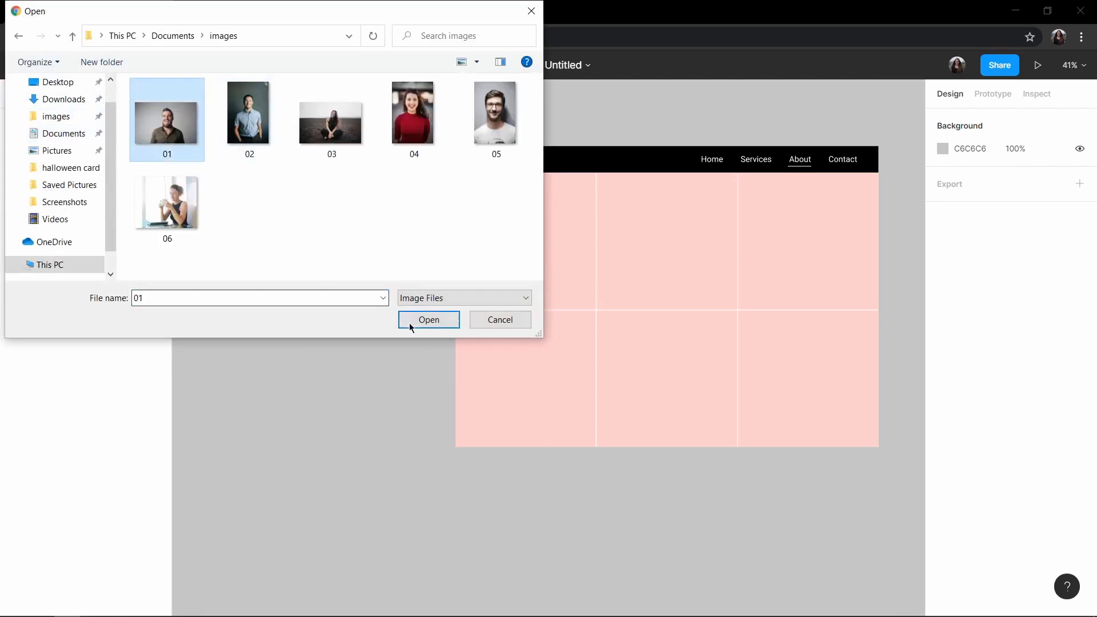
pyautogui.click(409, 323)
pyautogui.click(516, 228)
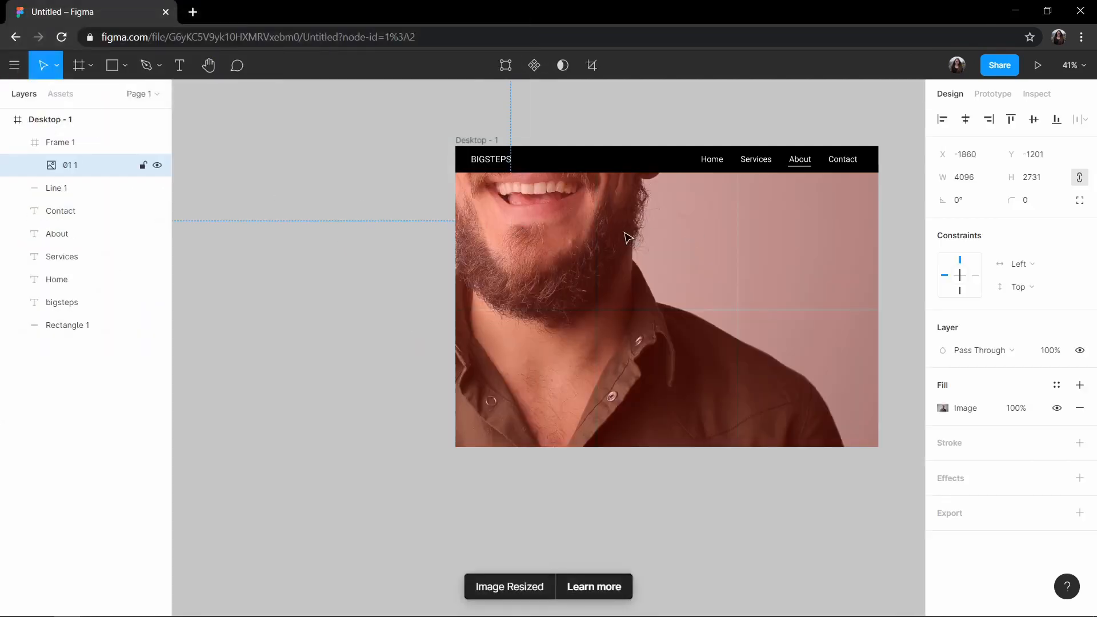
pyautogui.hotkey('ctrl', 'z')
# - Place image 01 from the images folder on the canvas outside the Desktop - 1 frame
pyautogui.click(15, 65)
pyautogui.moveTo(36, 165)
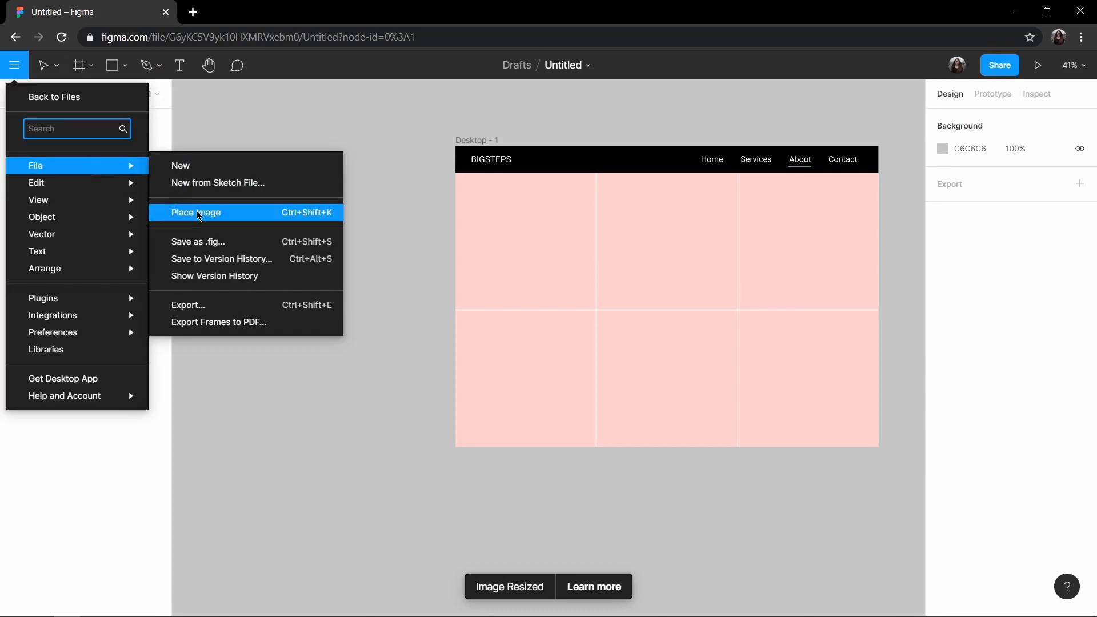
pyautogui.click(197, 213)
pyautogui.click(167, 121)
pyautogui.click(428, 320)
pyautogui.click(360, 290)
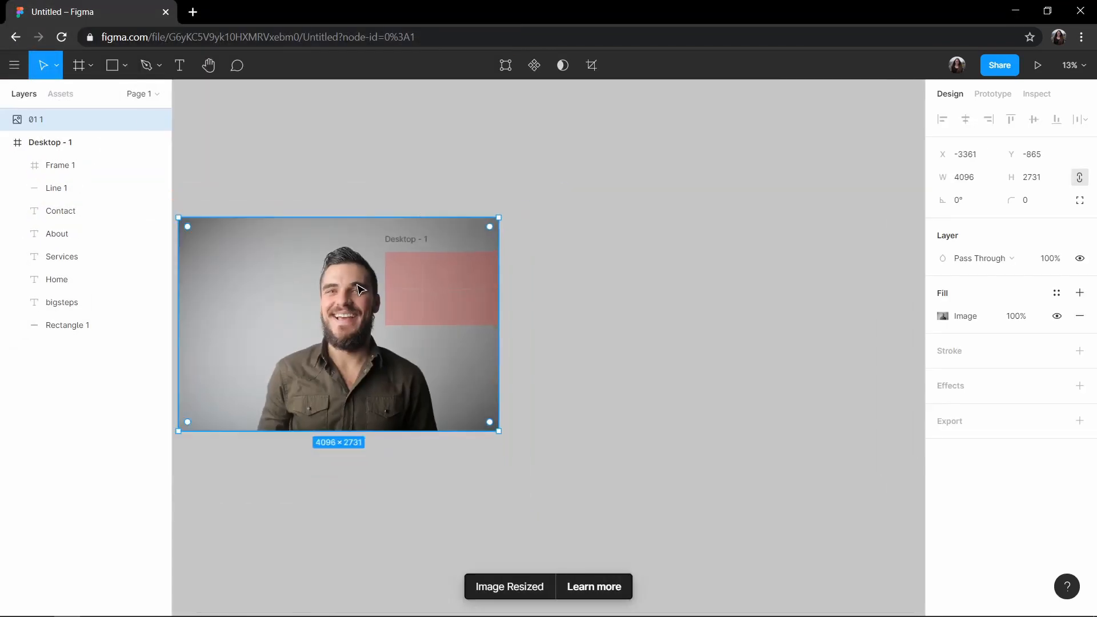
# - Scale the portrait photo down proportionally to about 610 × 407 beside the Desktop - 1 frame
pyautogui.moveTo(499, 217); pyautogui.dragTo(351, 257)
pyautogui.scroll(4, 335, 296)
pyautogui.scroll(2, 335, 296)
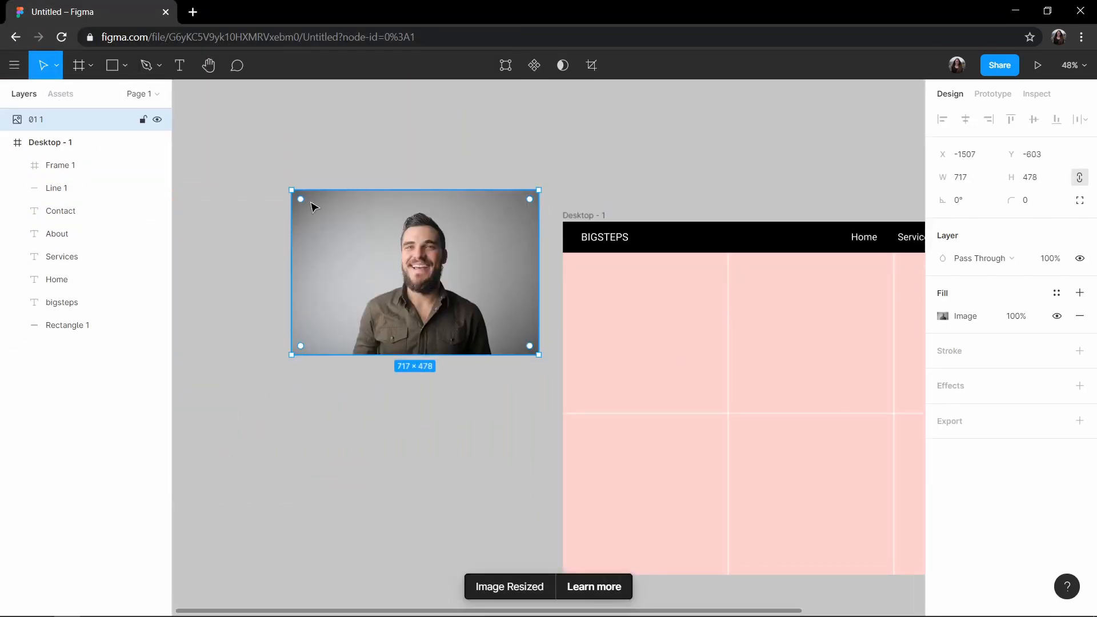
pyautogui.moveTo(291, 189); pyautogui.dragTo(328, 214)
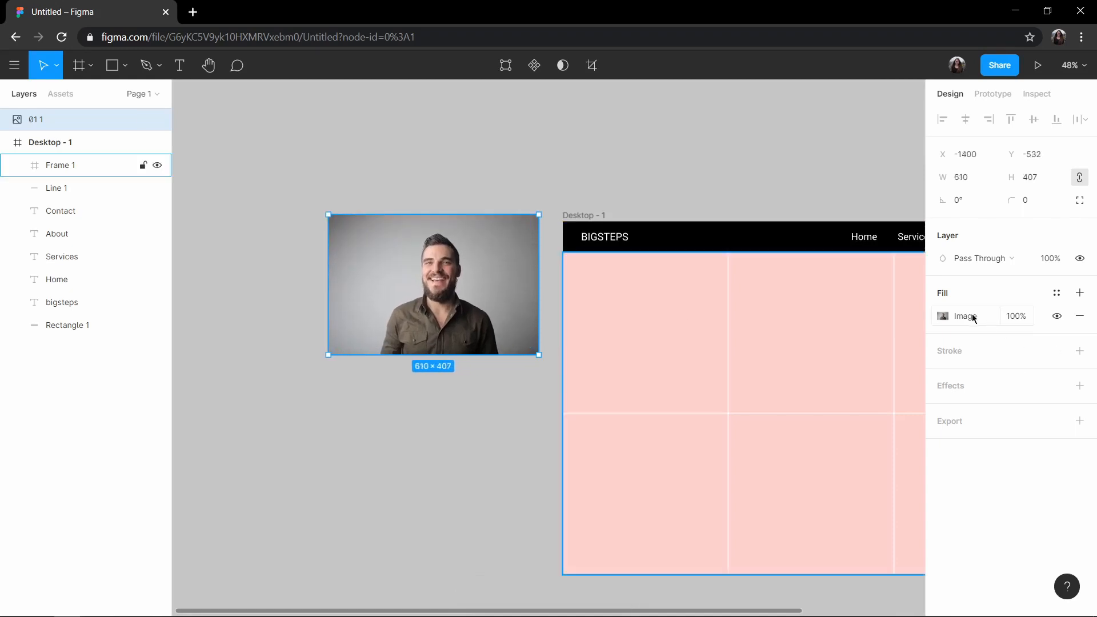
# - Crop the photo to a near-square of about 390 × 387 around the man and set its height to 390
pyautogui.click(943, 316)
pyautogui.click(810, 280)
pyautogui.click(809, 274)
pyautogui.click(774, 307)
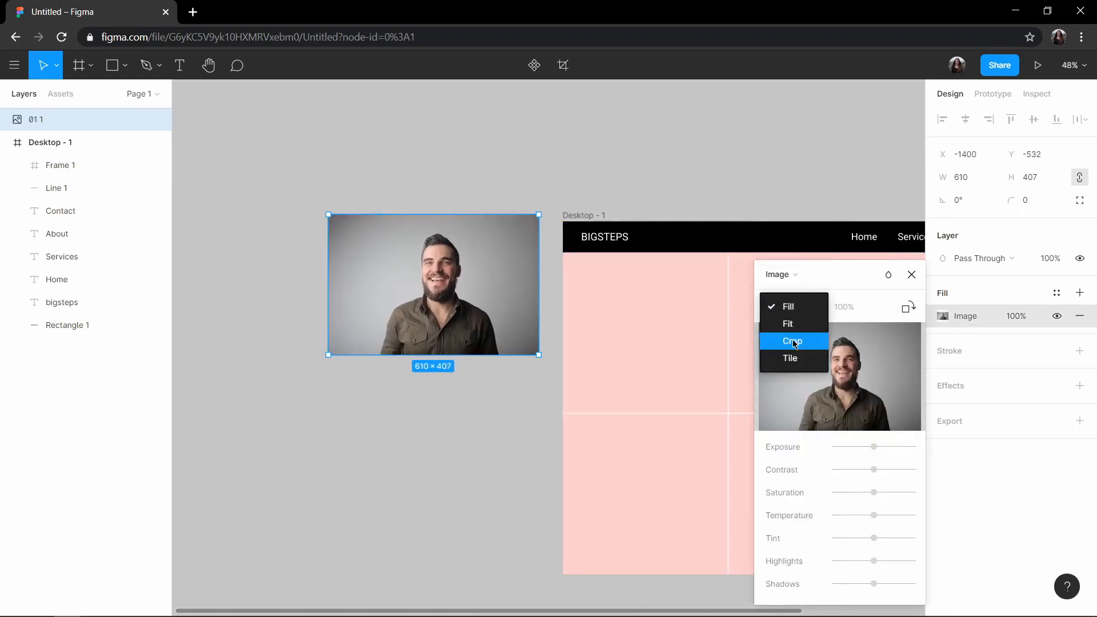
pyautogui.click(774, 341)
pyautogui.moveTo(539, 283); pyautogui.dragTo(498, 280)
pyautogui.moveTo(331, 268); pyautogui.dragTo(361, 283)
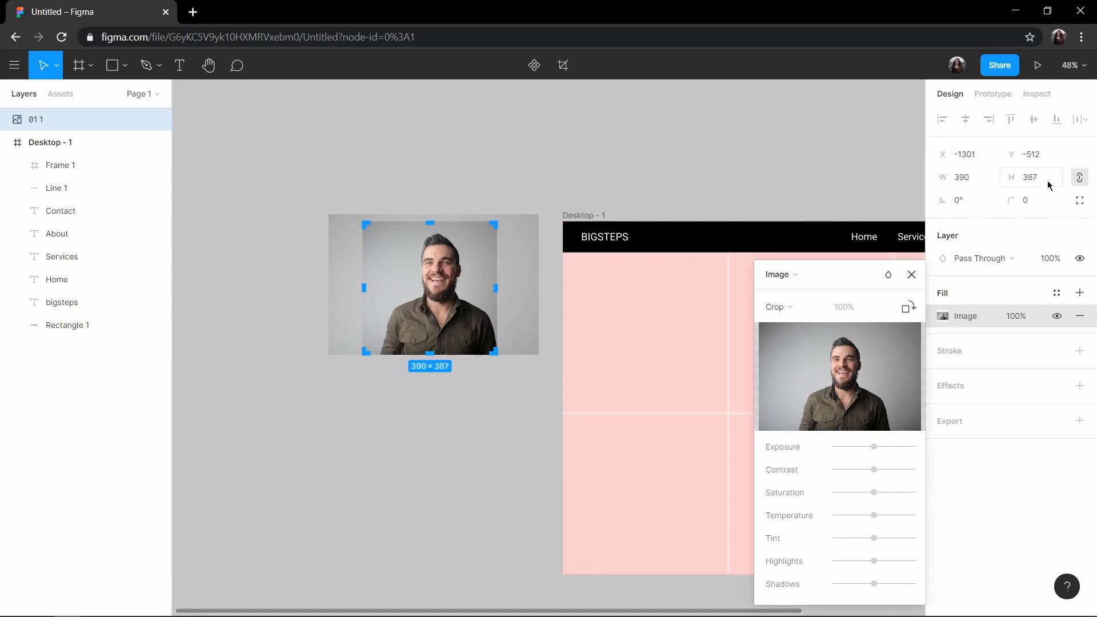
pyautogui.click(1032, 178)
pyautogui.write('390')
pyautogui.press('Return')
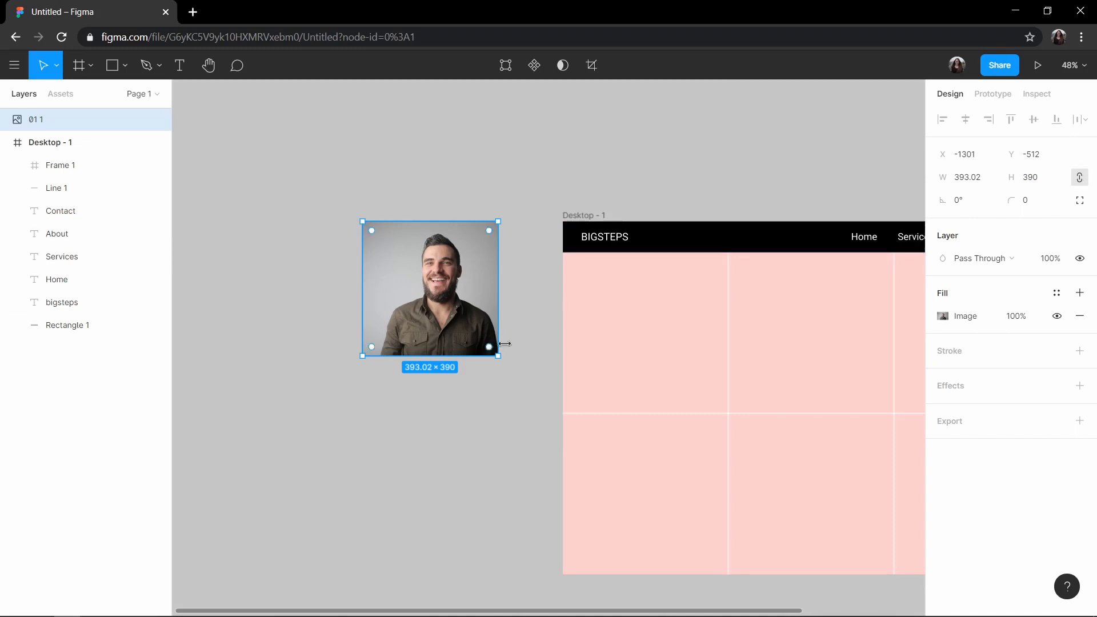
# - Centre the man within the photo's crop area and round its corners to a radius of 195
pyautogui.click(955, 318)
pyautogui.moveTo(470, 307); pyautogui.dragTo(463, 311)
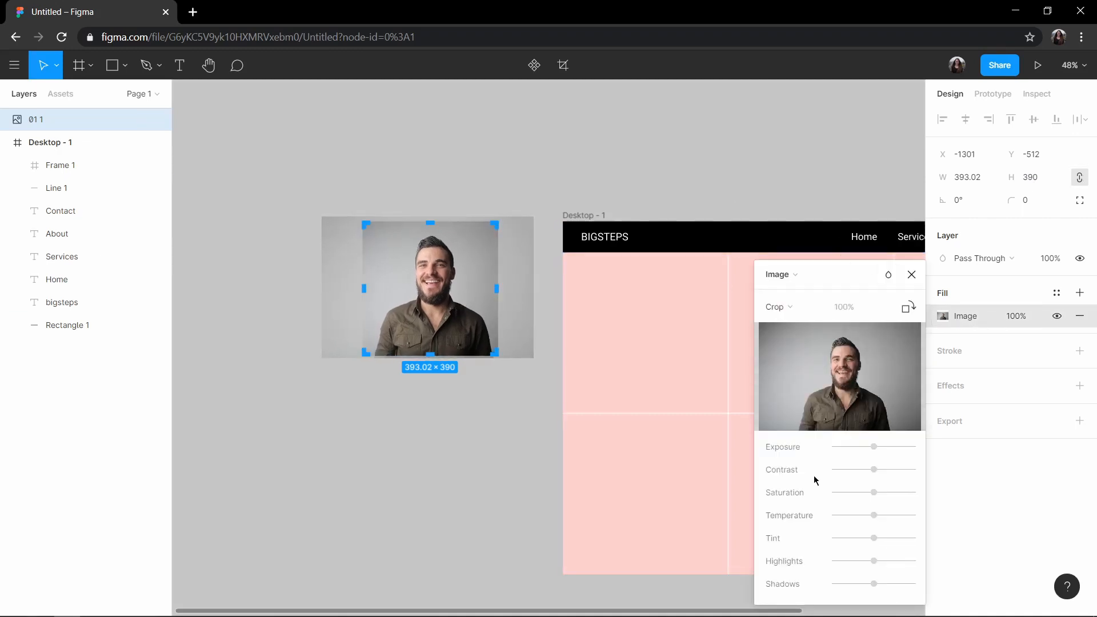
pyautogui.click(911, 274)
pyautogui.moveTo(491, 229); pyautogui.dragTo(342, 348)
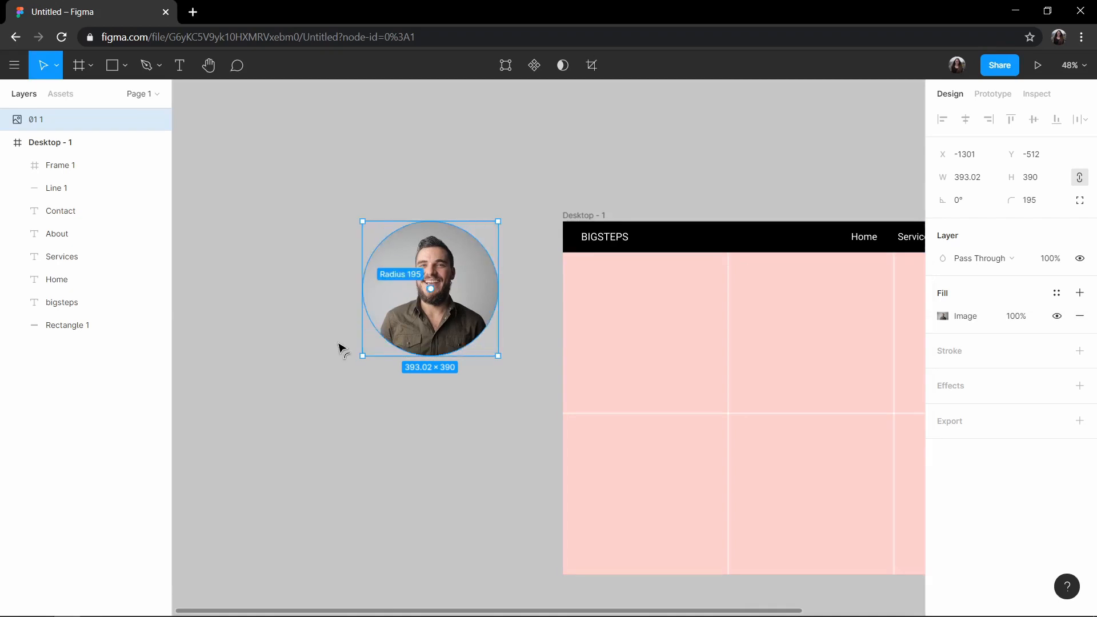
# - Move the round photo into the upper-left grid cell and set its size to 290 × 290
pyautogui.click(1084, 181)
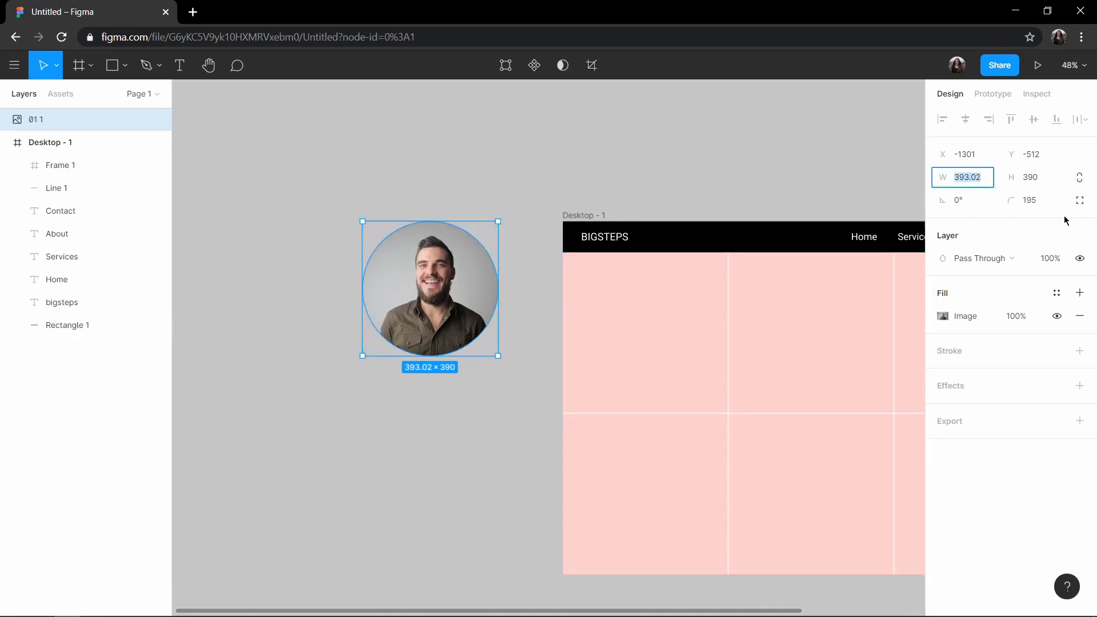
pyautogui.moveTo(457, 295); pyautogui.dragTo(665, 313)
pyautogui.press('Return')
pyautogui.click(963, 184)
pyautogui.write('290')
pyautogui.press('Return')
# - Draw an ellipse on the canvas beside the Desktop - 1 frame and set its size to 310 × 310
pyautogui.scroll(3, 712, 296)
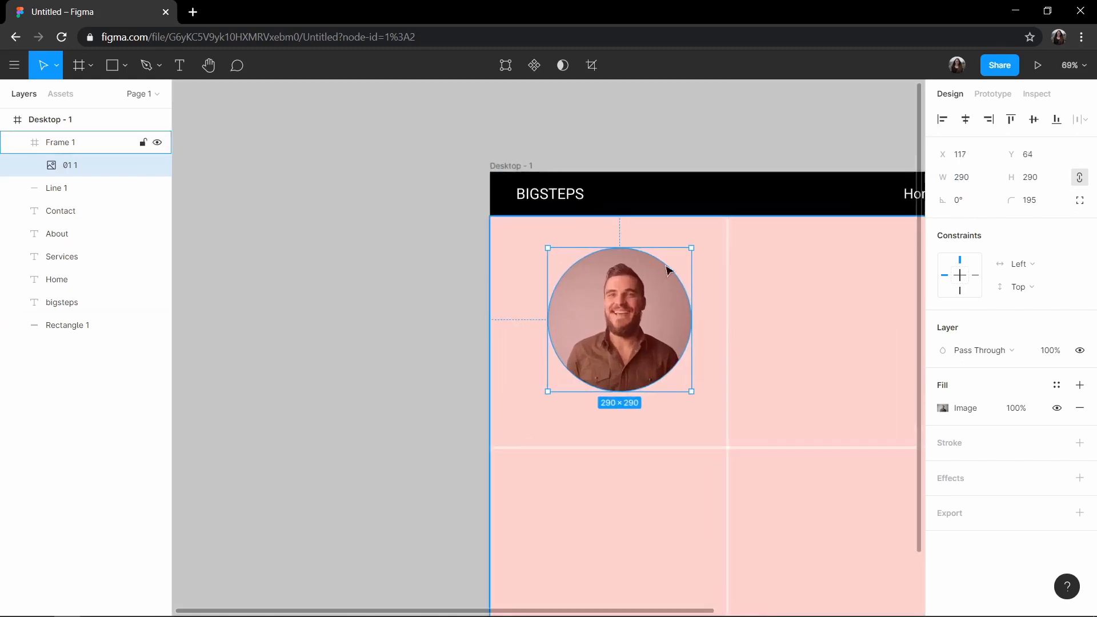
pyautogui.hscroll(2, 669, 269)
pyautogui.click(326, 181)
pyautogui.click(125, 65)
pyautogui.click(160, 148)
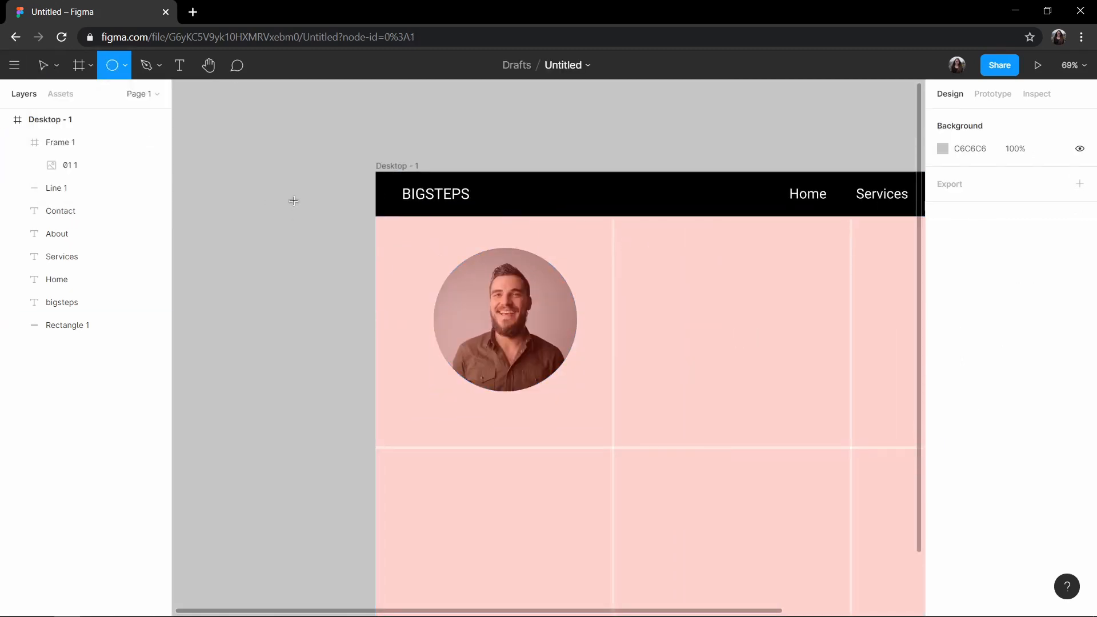
pyautogui.moveTo(219, 201)
pyautogui.mouseDown()
pyautogui.moveTo(354, 305)
pyautogui.moveTo(362, 341)
pyautogui.mouseUp()
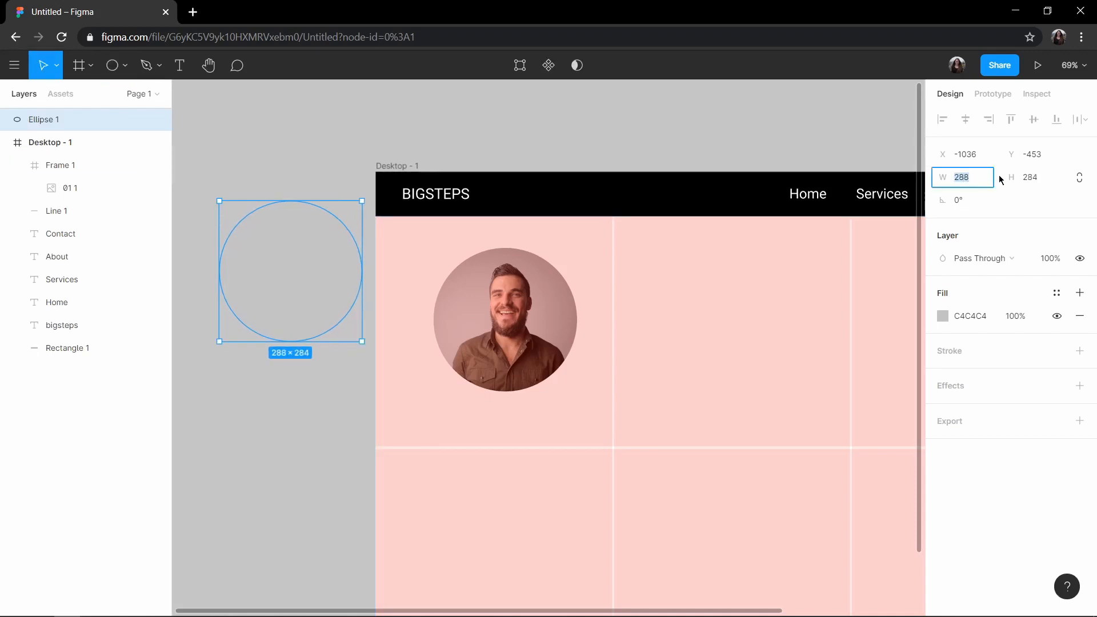
pyautogui.write('310')
pyautogui.press('Tab')
pyautogui.write('310')
pyautogui.press('Return')
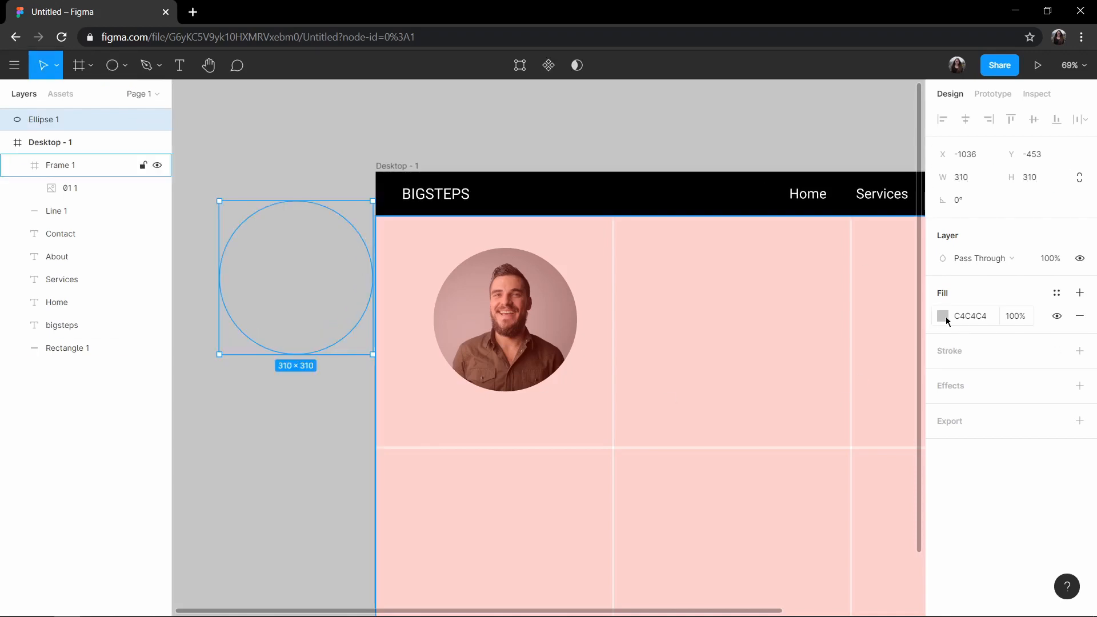
# - Give the ellipse a black 000000 inside stroke with a width of 3 and dashes of 10
pyautogui.click(1079, 351)
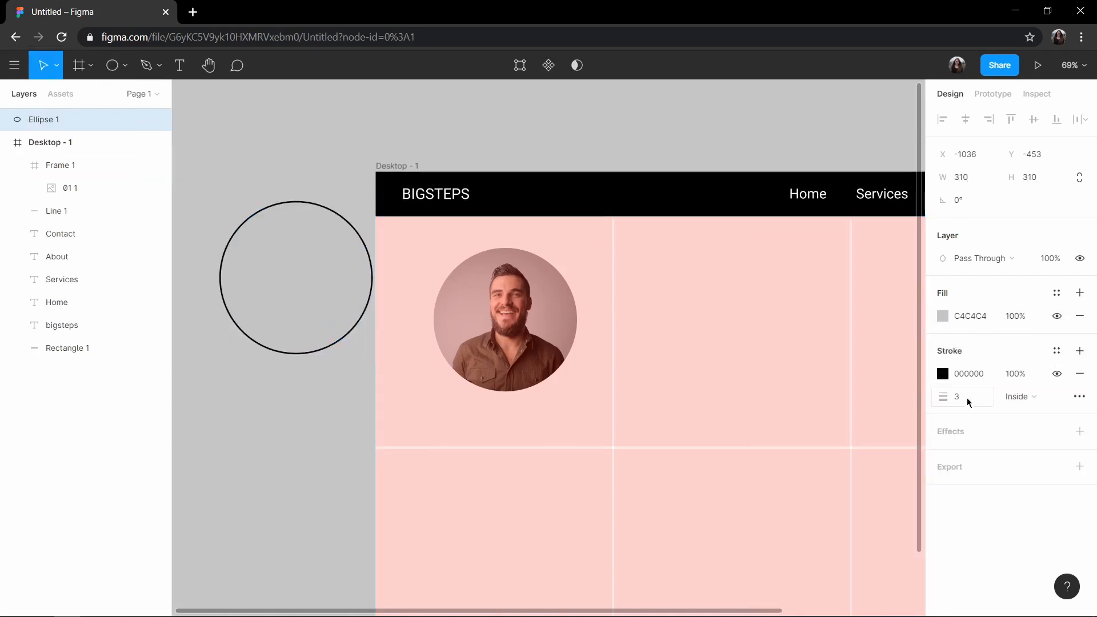
pyautogui.click(1082, 396)
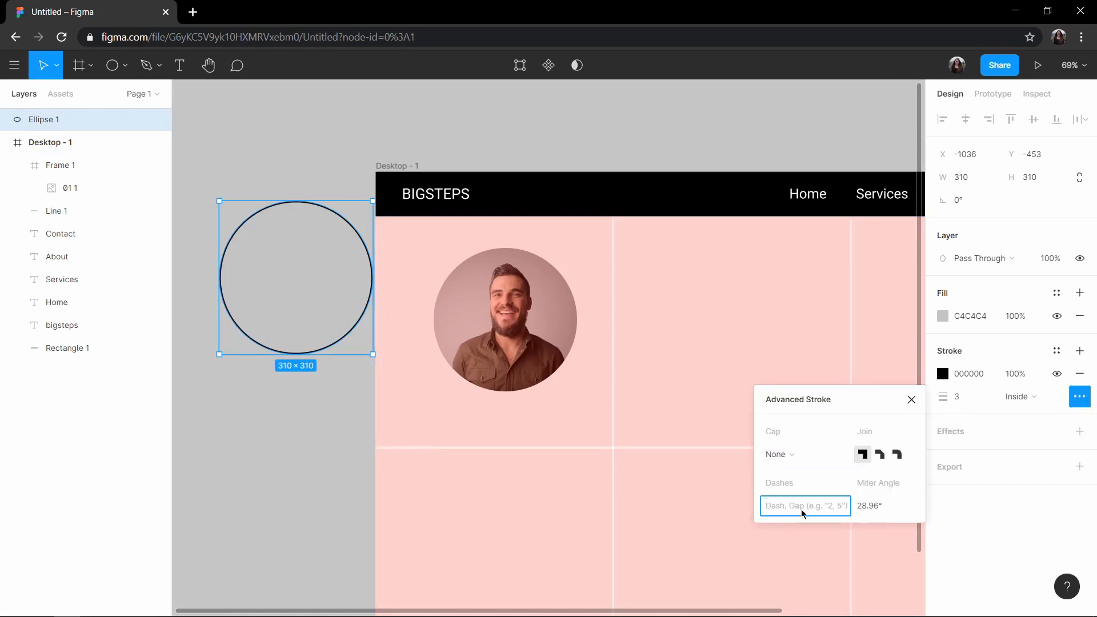
pyautogui.click(805, 514)
pyautogui.write('2')
pyautogui.press('BackSpace')
pyautogui.write('10')
pyautogui.press('Return')
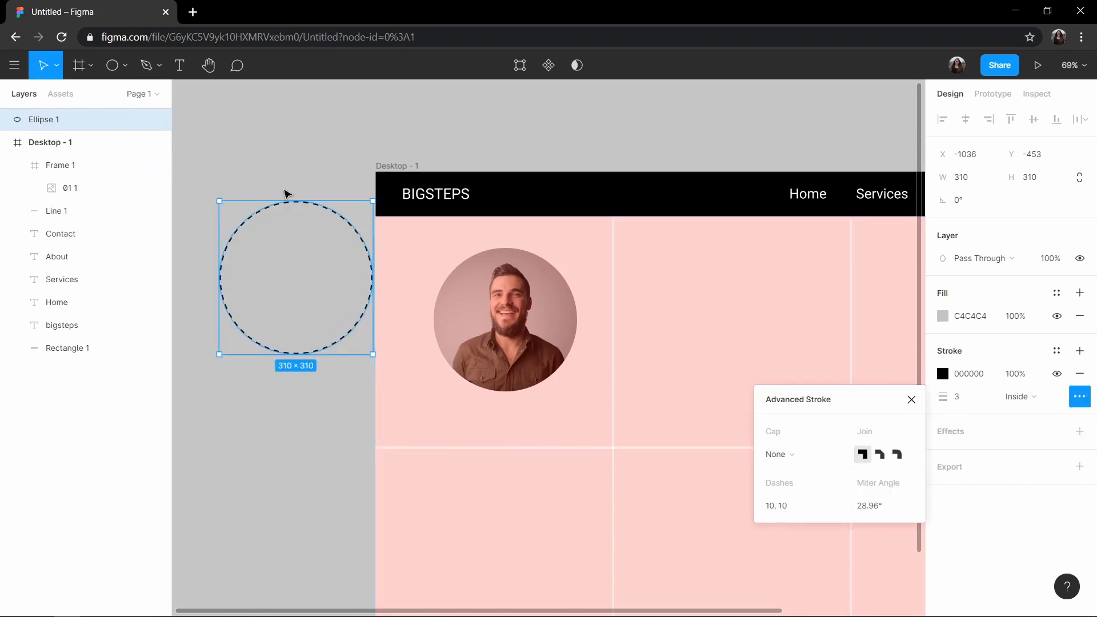
# - Set the ellipse's stroke width to 5 and remove its fill
pyautogui.click(969, 394)
pyautogui.write('5')
pyautogui.click(942, 316)
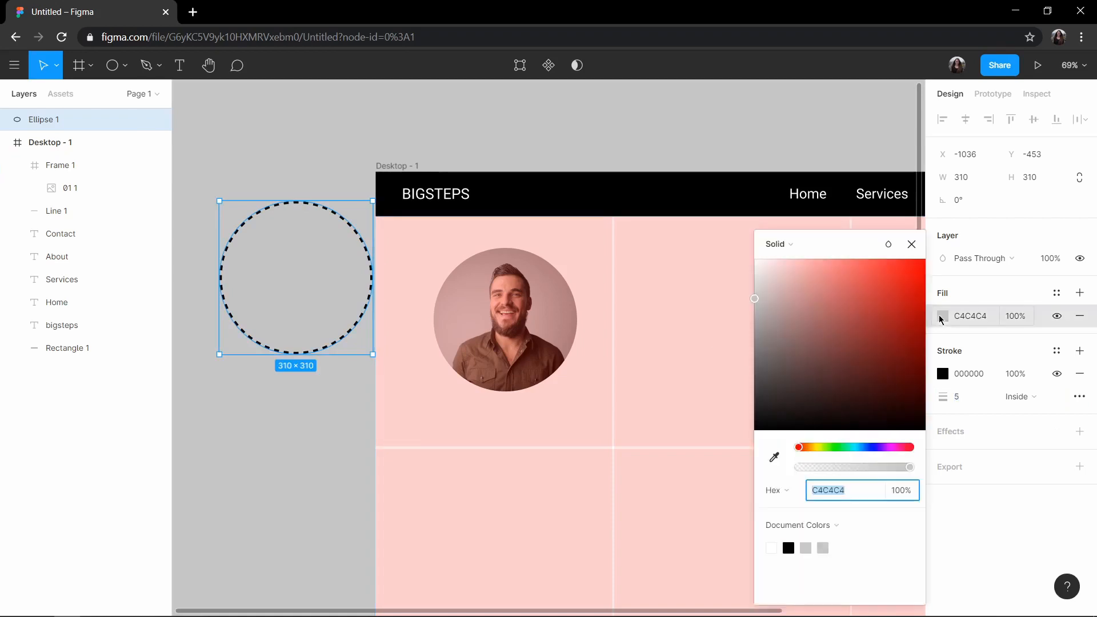
pyautogui.moveTo(759, 343); pyautogui.dragTo(724, 358)
pyautogui.click(1080, 316)
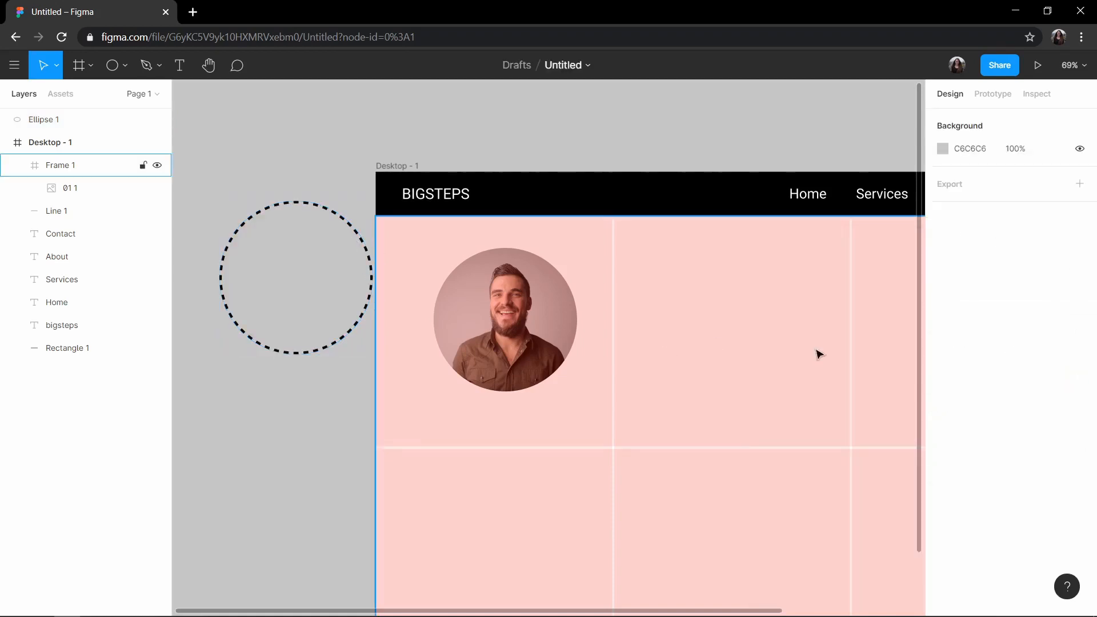
# - Change the dashed ring's stroke colour to 545454 and centre the ring around the round portrait at 350 × 350
pyautogui.click(942, 352)
pyautogui.moveTo(754, 429)
pyautogui.mouseDown()
pyautogui.moveTo(743, 360)
pyautogui.moveTo(717, 378)
pyautogui.mouseUp()
pyautogui.moveTo(335, 216)
pyautogui.mouseDown()
pyautogui.moveTo(540, 263)
pyautogui.moveTo(594, 237)
pyautogui.moveTo(589, 229)
pyautogui.mouseUp()
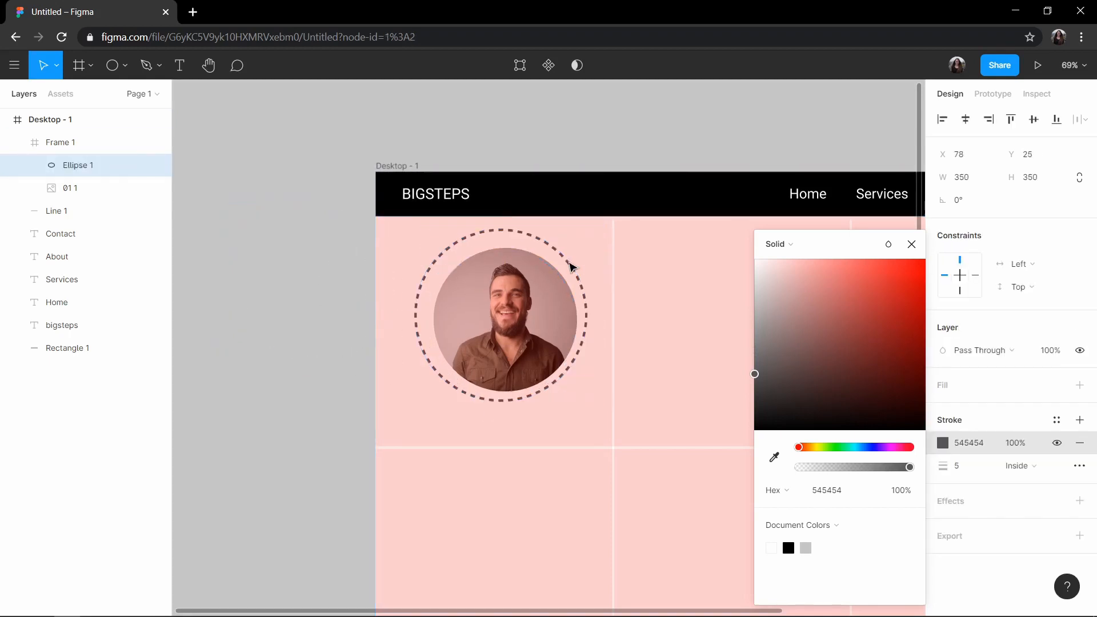
pyautogui.moveTo(573, 264); pyautogui.dragTo(574, 264)
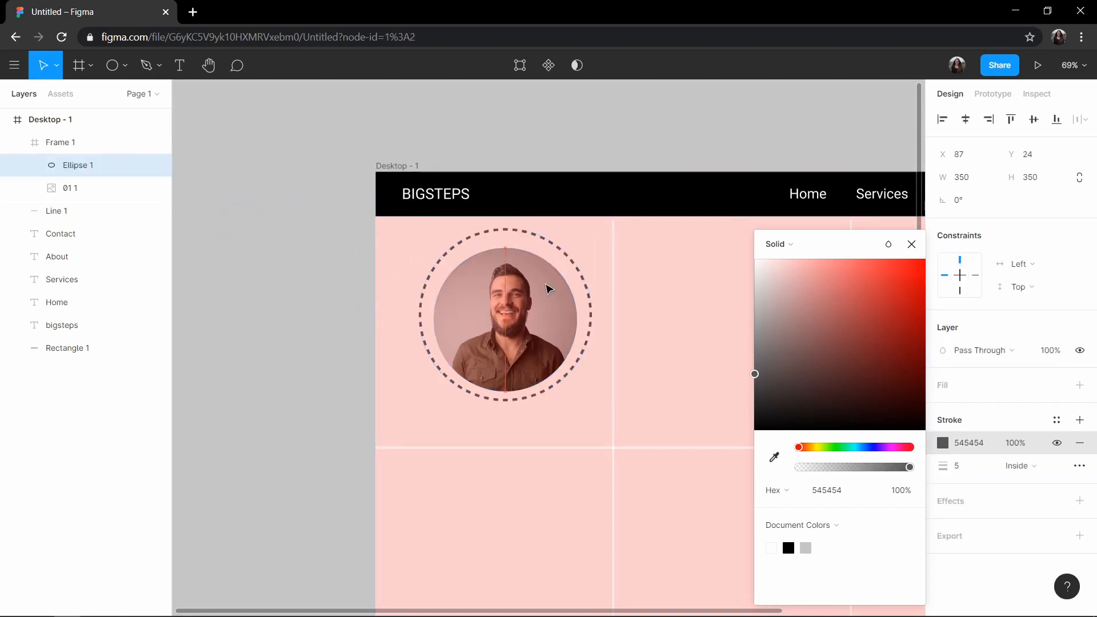
pyautogui.click(568, 342)
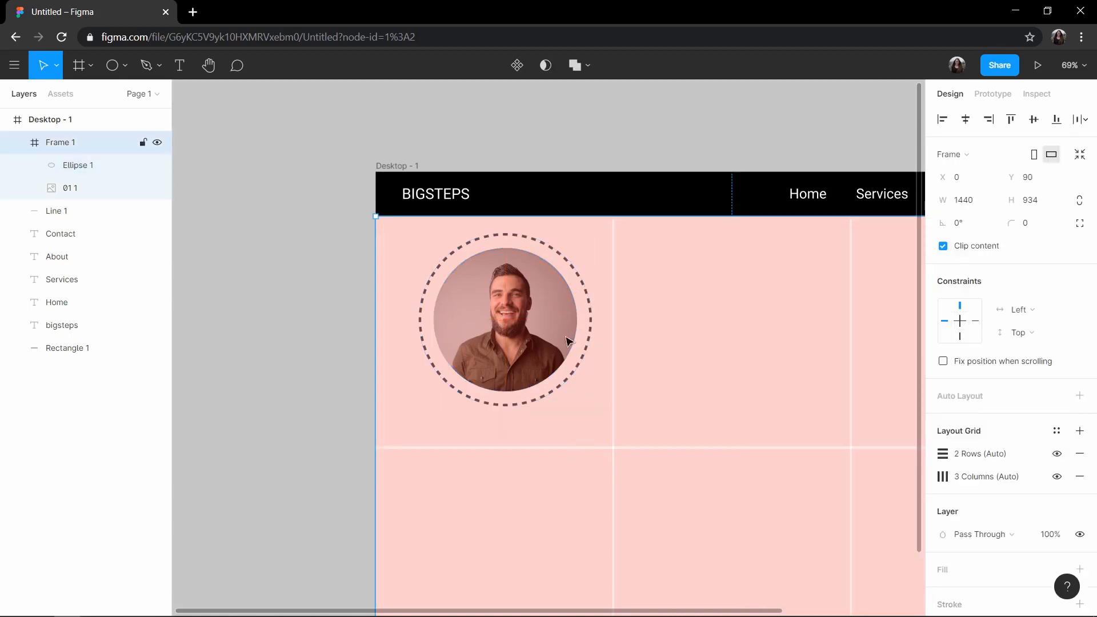
# - Shrink the dashed ring around its centre to about 337 × 337 so it sits closer to the portrait
pyautogui.click(572, 269)
pyautogui.click(575, 266)
pyautogui.moveTo(591, 231); pyautogui.dragTo(567, 269)
pyautogui.click(599, 98)
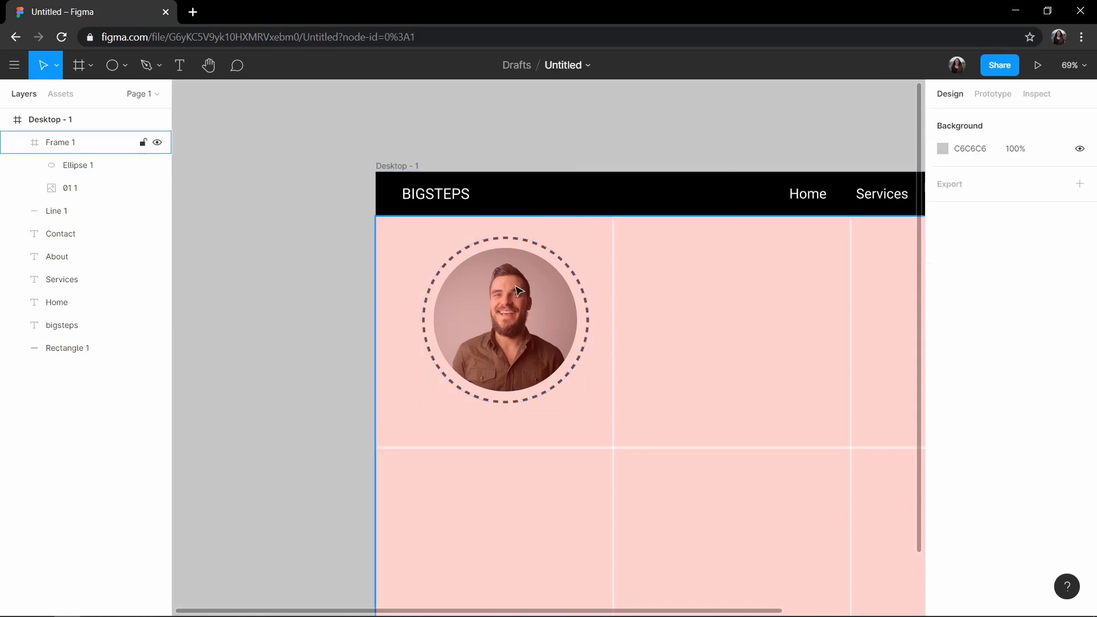
pyautogui.click(525, 310)
pyautogui.rightClick(507, 226)
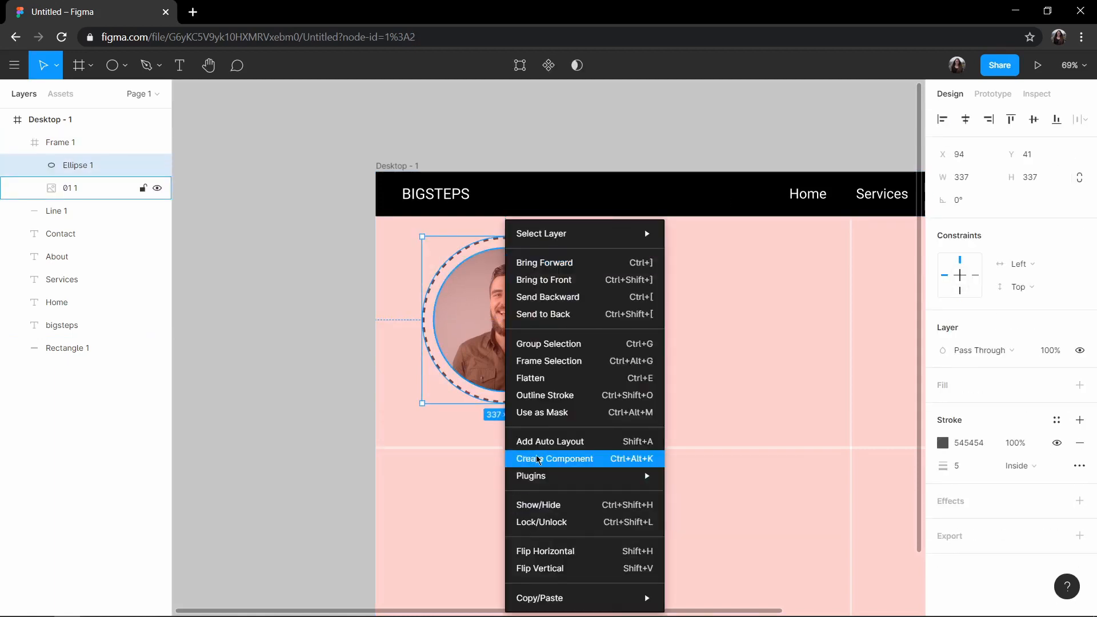
pyautogui.click(531, 341)
pyautogui.hotkey('ctrl', 'z')
pyautogui.hotkey('ctrl', 'z')
pyautogui.click(517, 102)
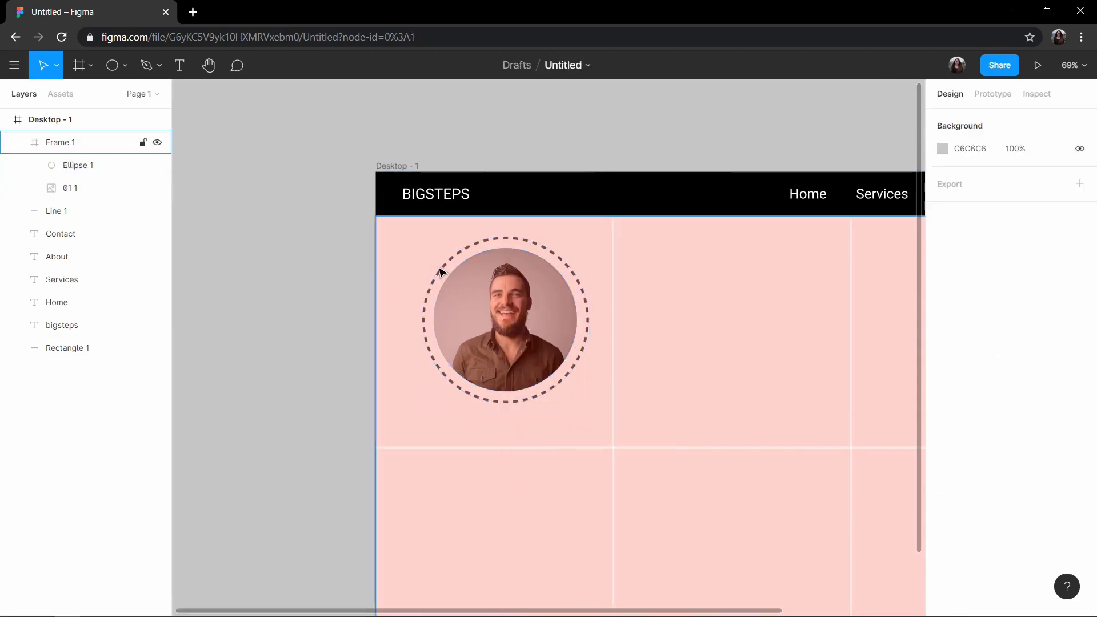
# - Group the dashed ring with the round photo and move the group up and left to X 71, Y 31
pyautogui.doubleClick(446, 271)
pyautogui.click(451, 276)
pyautogui.keyDown('shift'); pyautogui.click(449, 256); pyautogui.keyUp('shift')
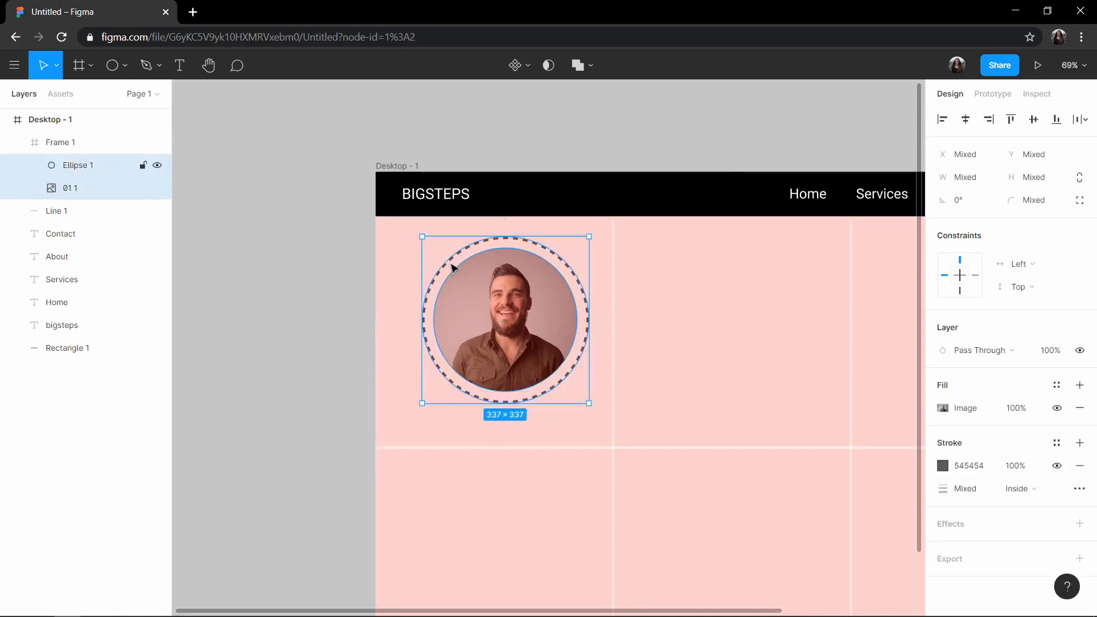
pyautogui.rightClick(449, 255)
pyautogui.click(480, 342)
pyautogui.moveTo(484, 322); pyautogui.dragTo(470, 315)
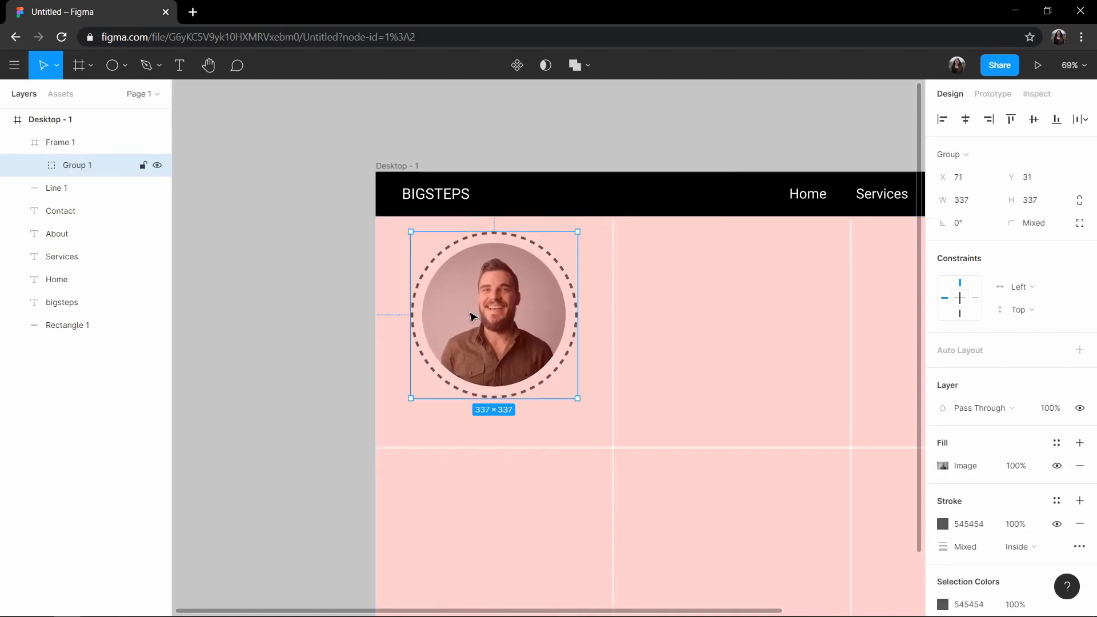
pyautogui.press('Escape')
pyautogui.click(416, 299)
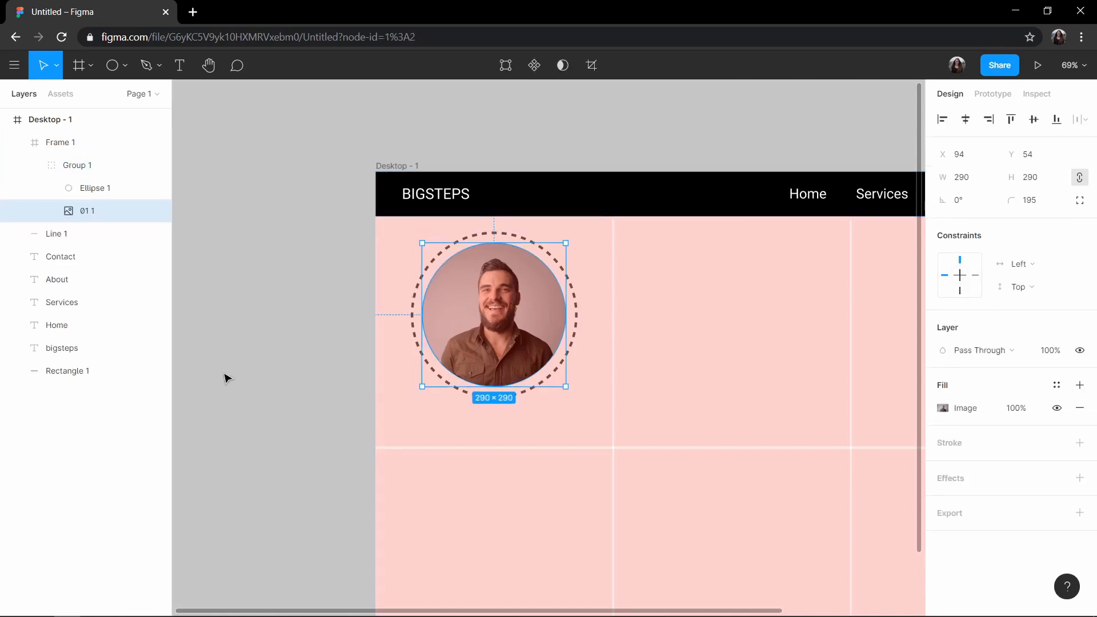
pyautogui.doubleClick(452, 251)
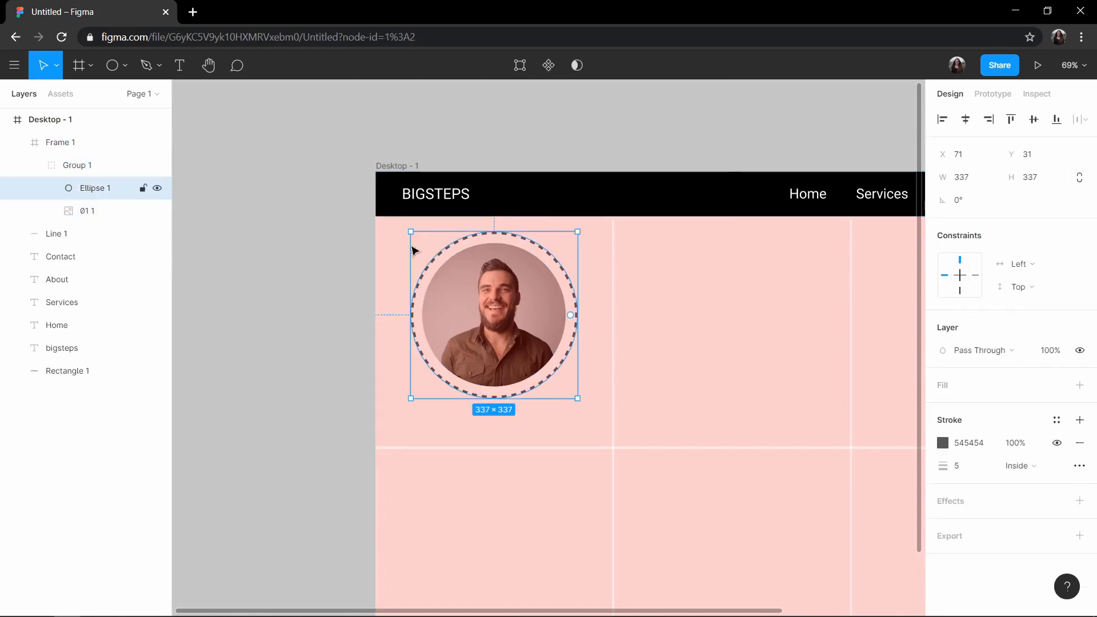
pyautogui.click(416, 251)
# - Import image 02, the man in the blue shirt, onto the canvas outside the Desktop - 1 frame
pyautogui.click(14, 65)
pyautogui.moveTo(113, 198)
pyautogui.moveTo(69, 165)
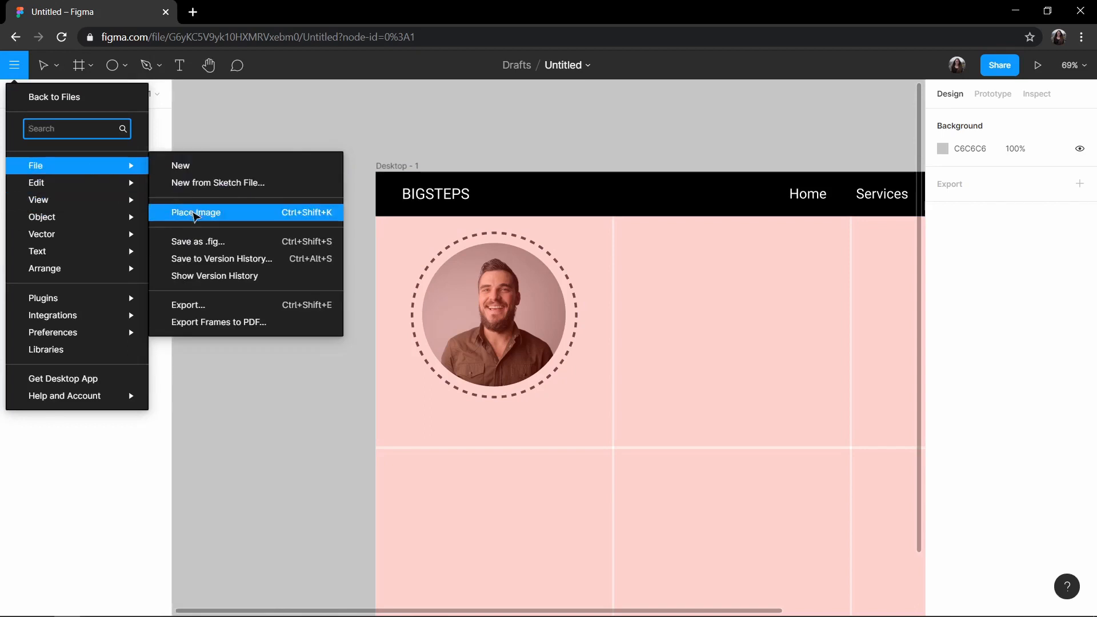
pyautogui.click(194, 211)
pyautogui.click(247, 112)
pyautogui.click(449, 318)
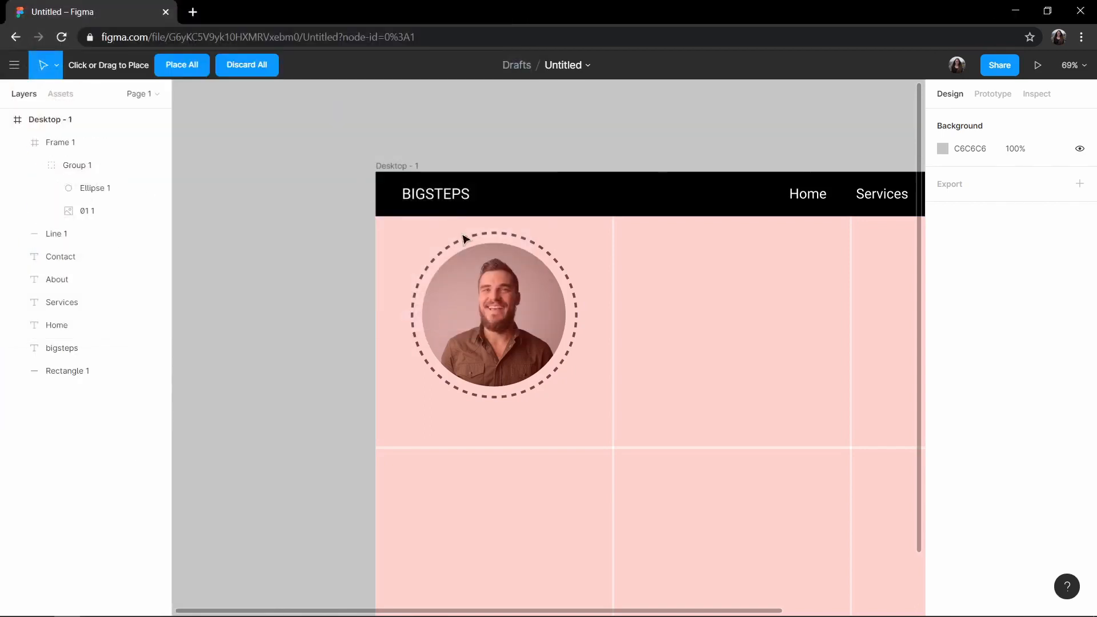
pyautogui.click(464, 238)
pyautogui.scroll(-8, 337, 343)
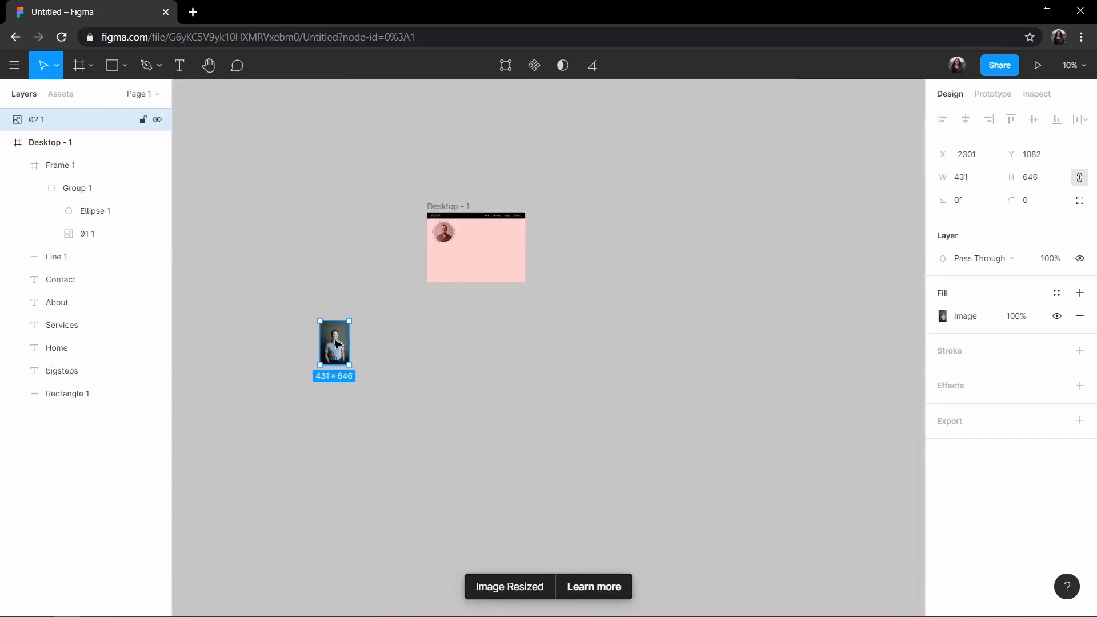
# - Resize the second photo to about 448 × 671 and move it beside the Desktop - 1 frame
pyautogui.moveTo(337, 343); pyautogui.dragTo(321, 235)
pyautogui.scroll(5, 323, 237)
pyautogui.moveTo(257, 245); pyautogui.dragTo(496, 270)
pyautogui.scroll(3, 518, 251)
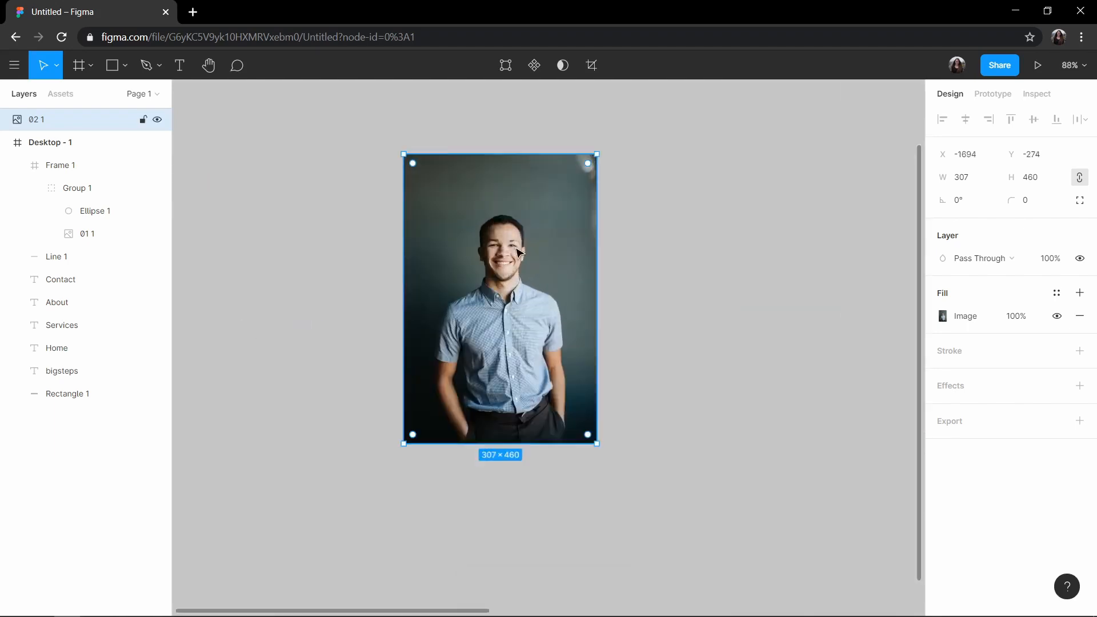
pyautogui.scroll(-2, 519, 251)
pyautogui.scroll(3, 553, 214)
pyautogui.moveTo(571, 231); pyautogui.dragTo(633, 198)
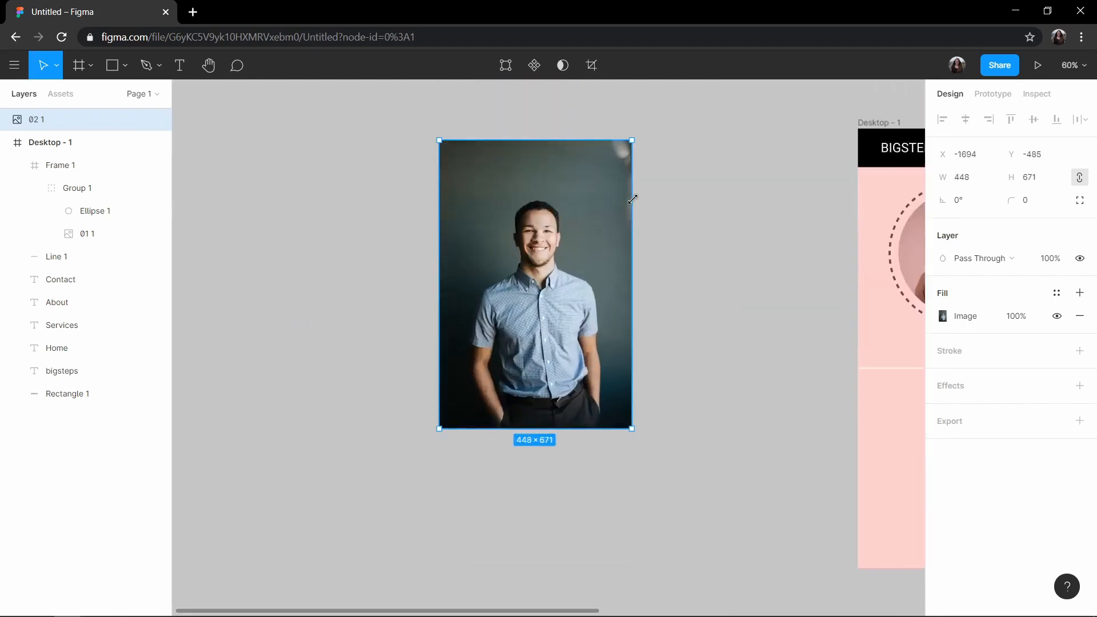
pyautogui.moveTo(623, 279); pyautogui.dragTo(758, 296)
pyautogui.hscroll(3, 657, 275)
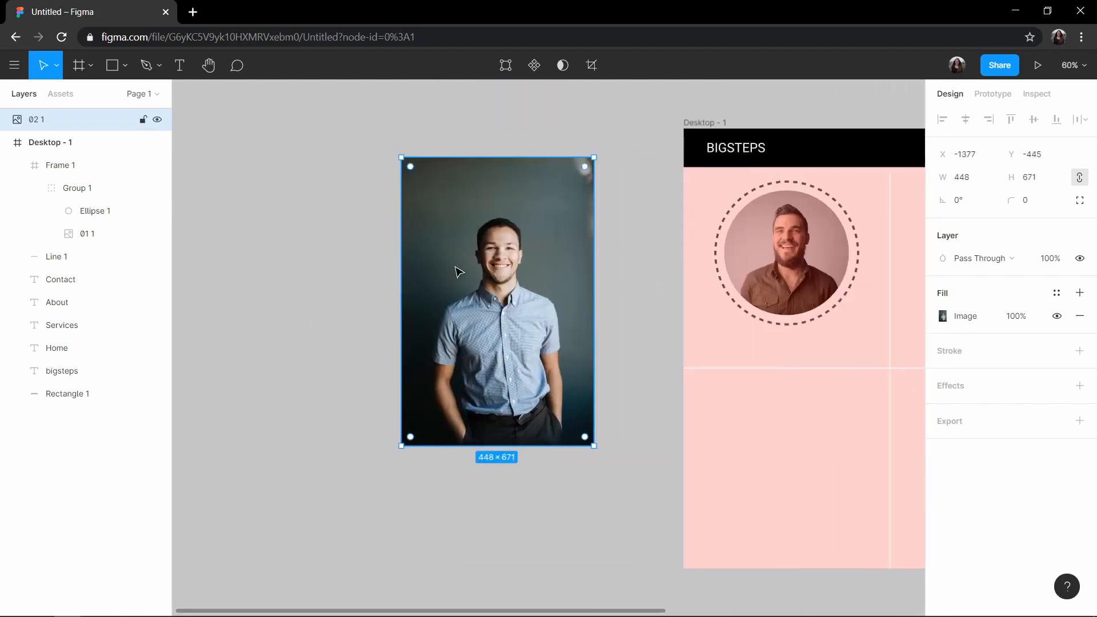
# - Shift the first portrait's image slightly up and left inside its circular crop
pyautogui.click(774, 245)
pyautogui.doubleClick(775, 245)
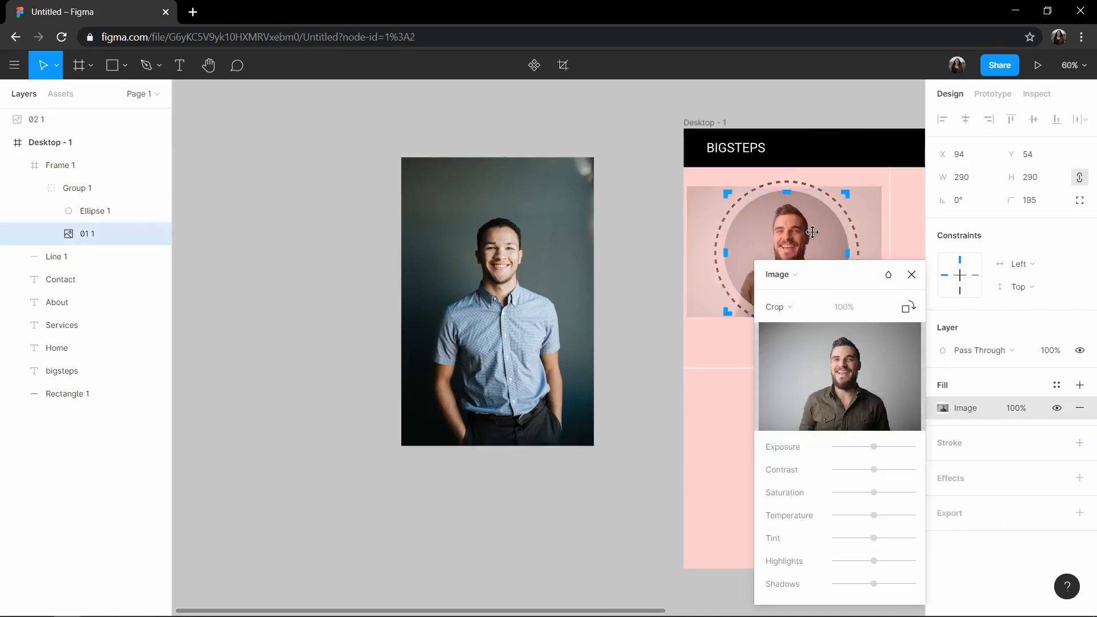
pyautogui.moveTo(812, 232); pyautogui.dragTo(809, 229)
pyautogui.click(911, 274)
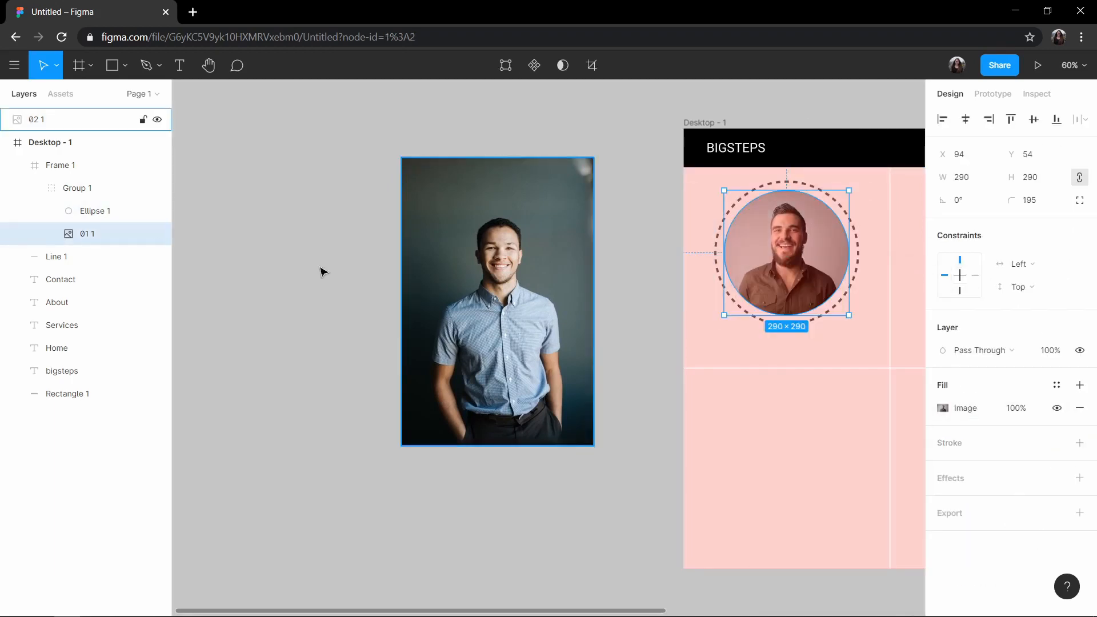
# - Examine the first portrait's image crop settings alongside the second photo
pyautogui.click(228, 333)
pyautogui.doubleClick(749, 252)
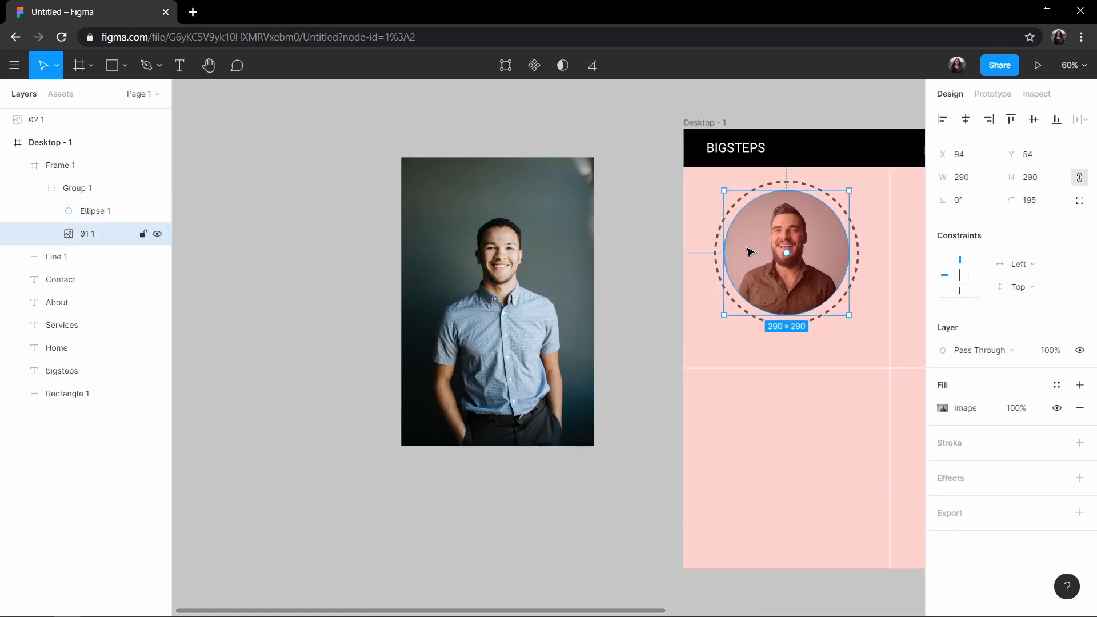
pyautogui.doubleClick(755, 265)
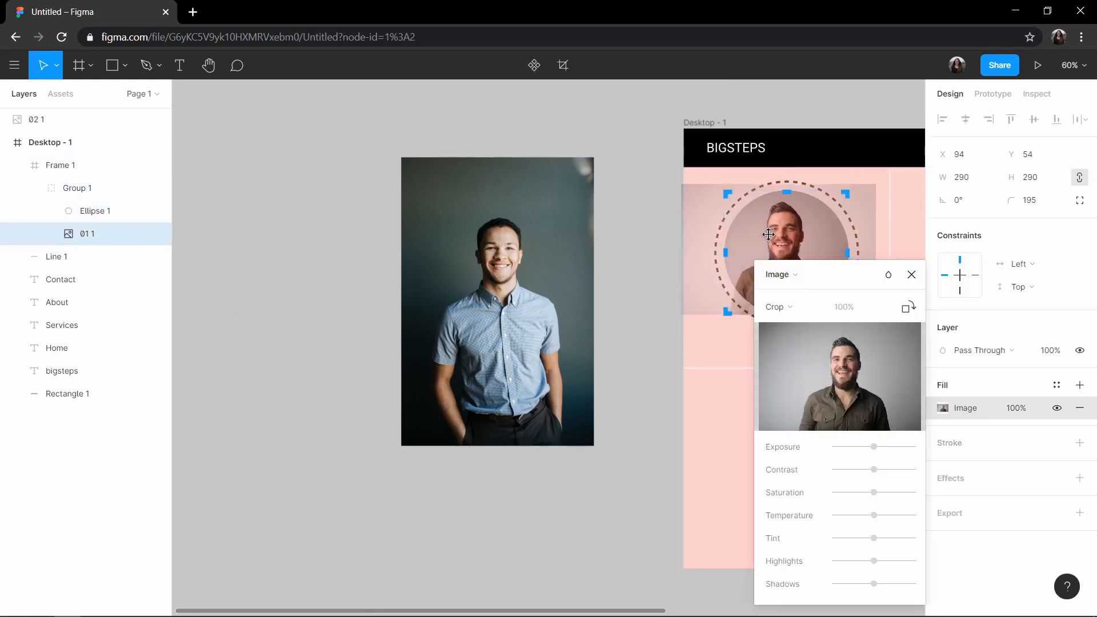
pyautogui.click(911, 274)
pyautogui.click(444, 299)
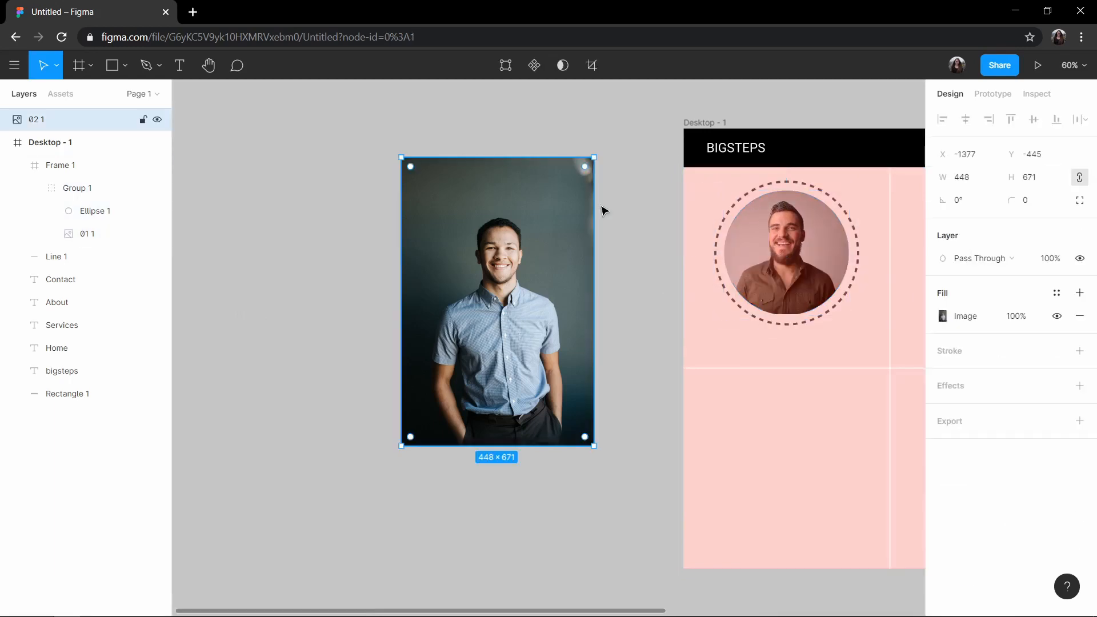
pyautogui.click(747, 233)
pyautogui.doubleClick(744, 231)
# - Crop the second photo to a 420 × 420 square around the man's upper body and round its corners into a circle
pyautogui.click(537, 257)
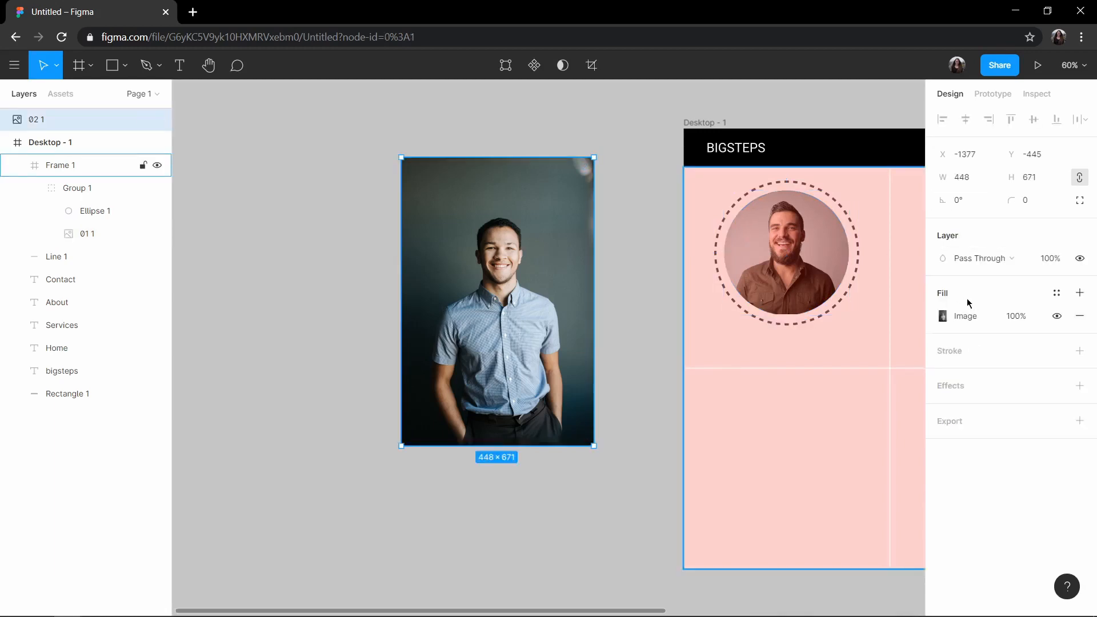
pyautogui.click(942, 316)
pyautogui.click(778, 275)
pyautogui.click(788, 274)
pyautogui.click(778, 307)
pyautogui.click(789, 341)
pyautogui.moveTo(497, 158); pyautogui.dragTo(495, 193)
pyautogui.moveTo(497, 444); pyautogui.dragTo(496, 374)
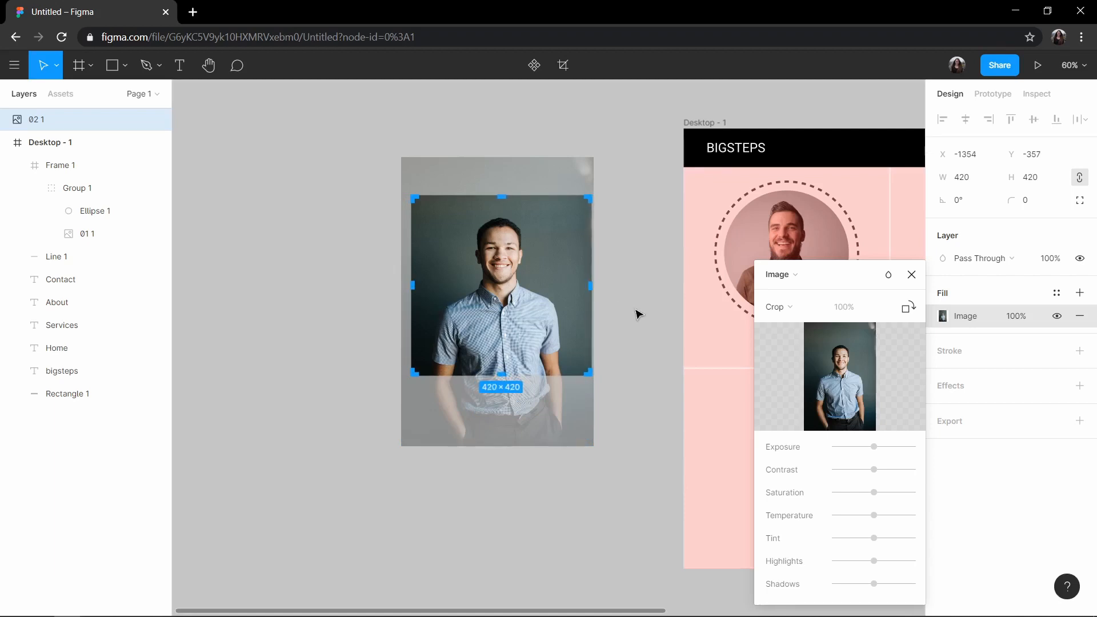
pyautogui.press('Escape')
pyautogui.moveTo(583, 210); pyautogui.dragTo(436, 392)
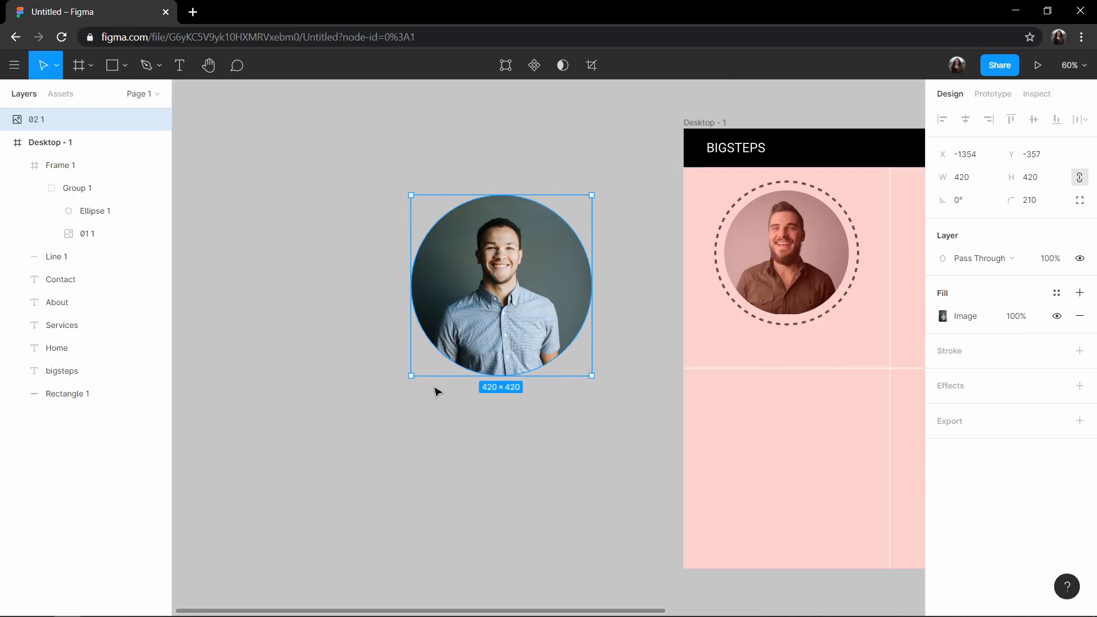
# - Set the second round photo's size to 290 × 290 and move it into the upper-middle grid cell at X 575, Y 54
pyautogui.keyDown('ctrl'); pyautogui.click(730, 244); pyautogui.keyUp('ctrl')
pyautogui.click(584, 286)
pyautogui.click(966, 184)
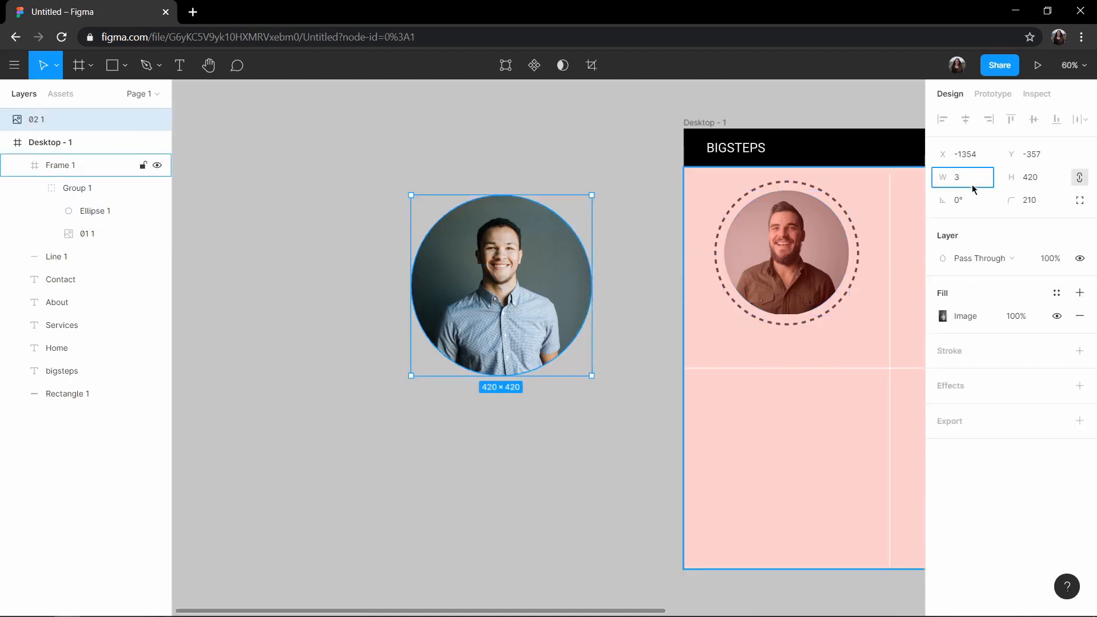
pyautogui.write('290')
pyautogui.press('Return')
pyautogui.click(727, 260)
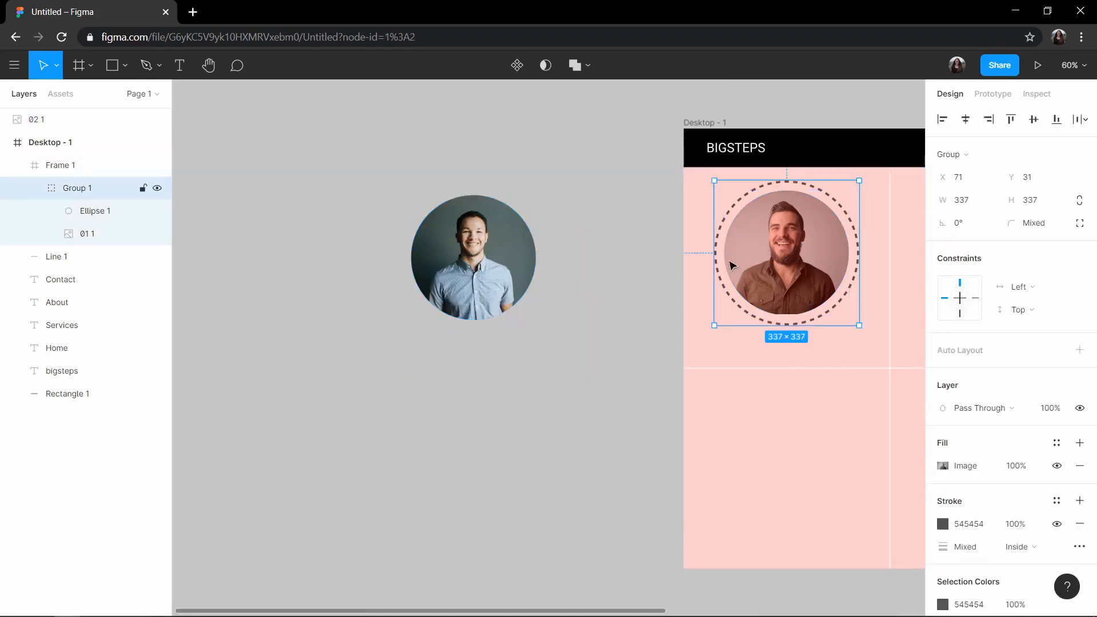
pyautogui.moveTo(485, 268); pyautogui.dragTo(591, 254)
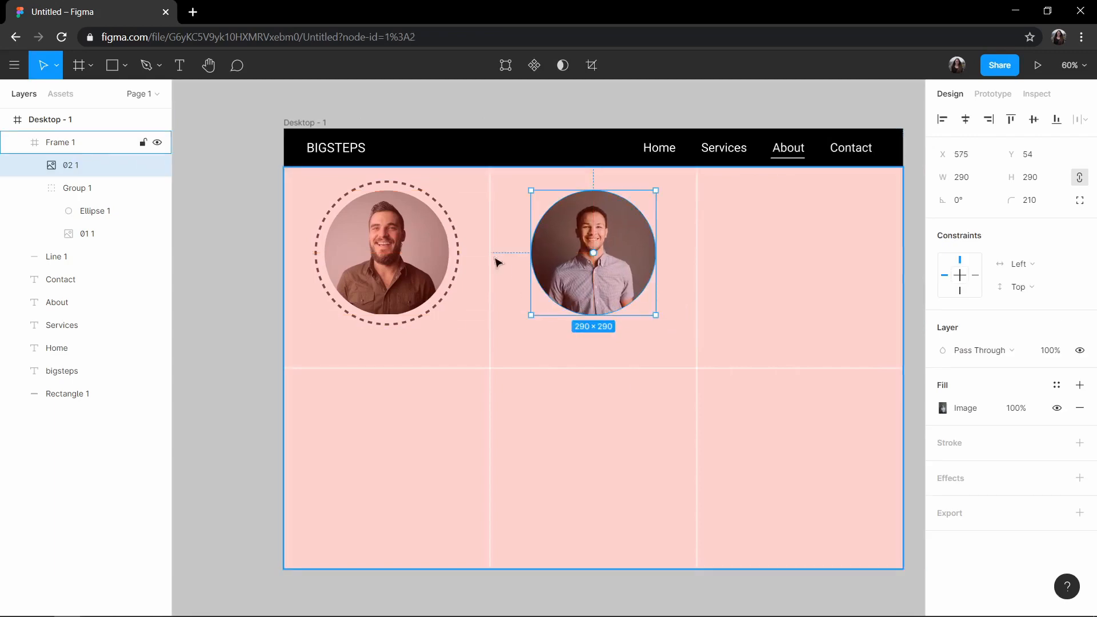
# - Ungroup the first portrait and its dashed ring
pyautogui.click(457, 265)
pyautogui.rightClick(338, 207)
pyautogui.click(434, 360)
# - Duplicate the first portrait's dashed ring and place the copy around the second portrait at X 552, Y 31
pyautogui.click(432, 203)
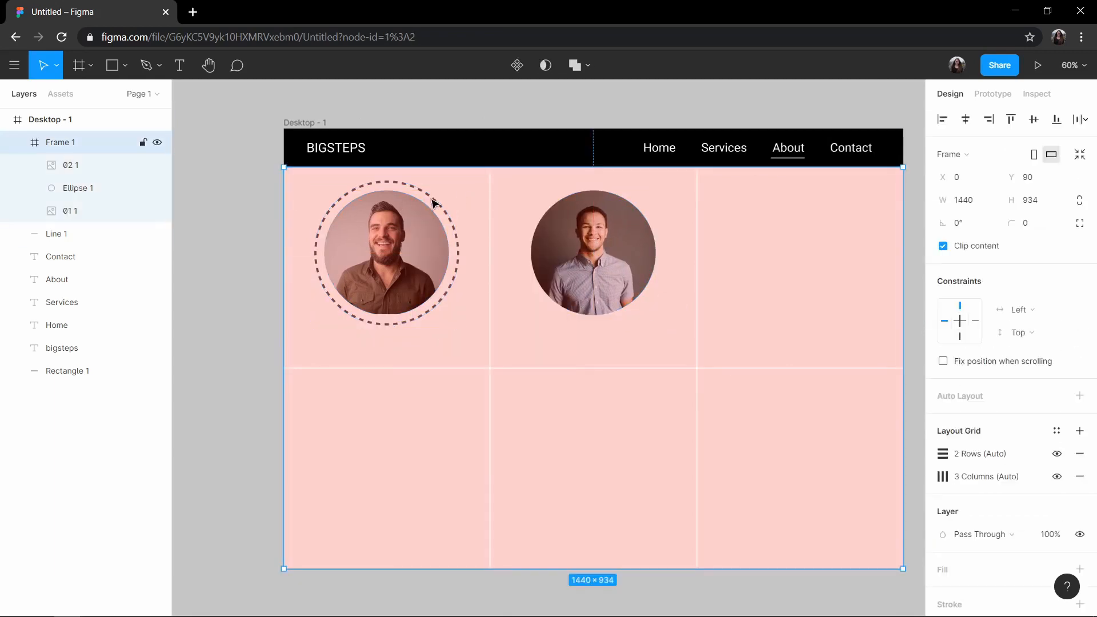
pyautogui.click(433, 203)
pyautogui.hotkey('ctrl', 'c')
pyautogui.hotkey('ctrl', 'v')
pyautogui.moveTo(432, 203); pyautogui.dragTo(640, 204)
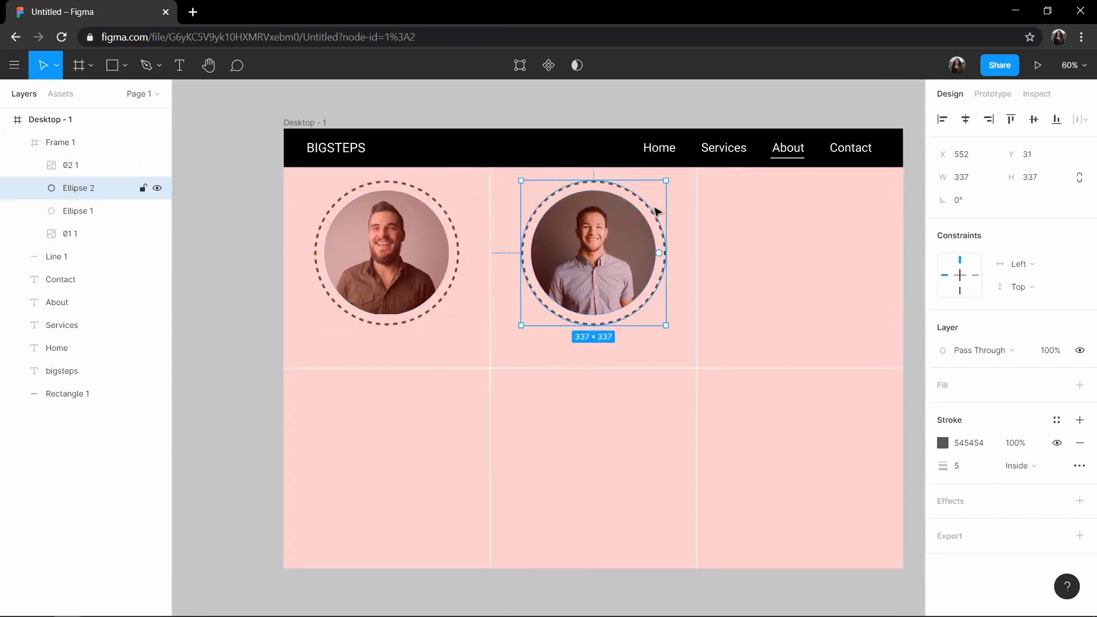
pyautogui.click(598, 107)
# - Reposition the first portrait's image slightly down and right within its circular crop
pyautogui.click(286, 318)
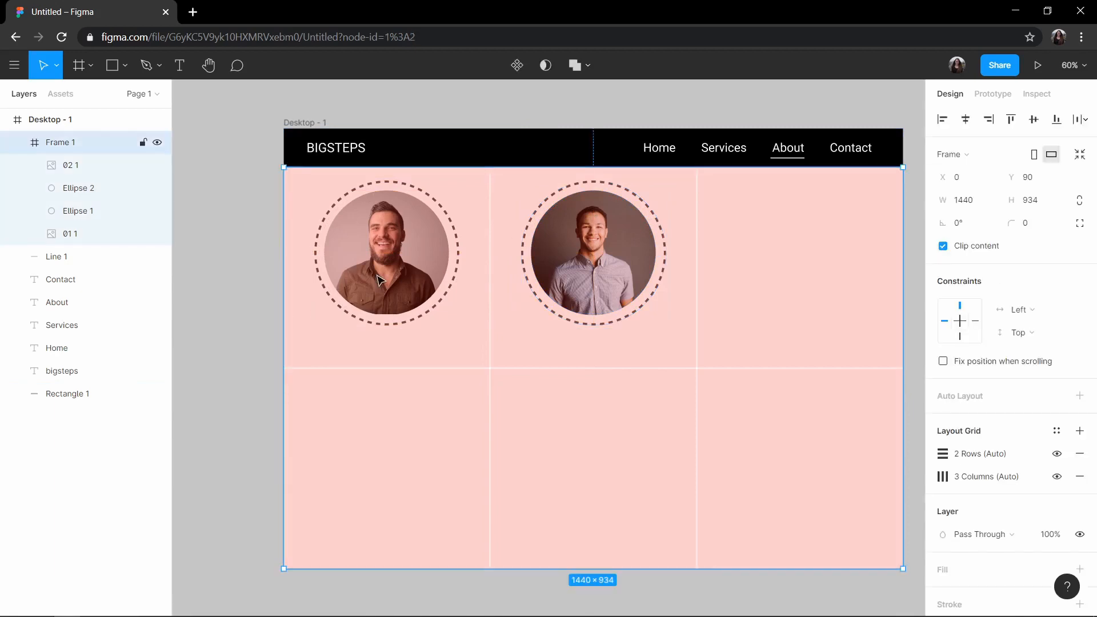
pyautogui.click(386, 252)
pyautogui.press('Return')
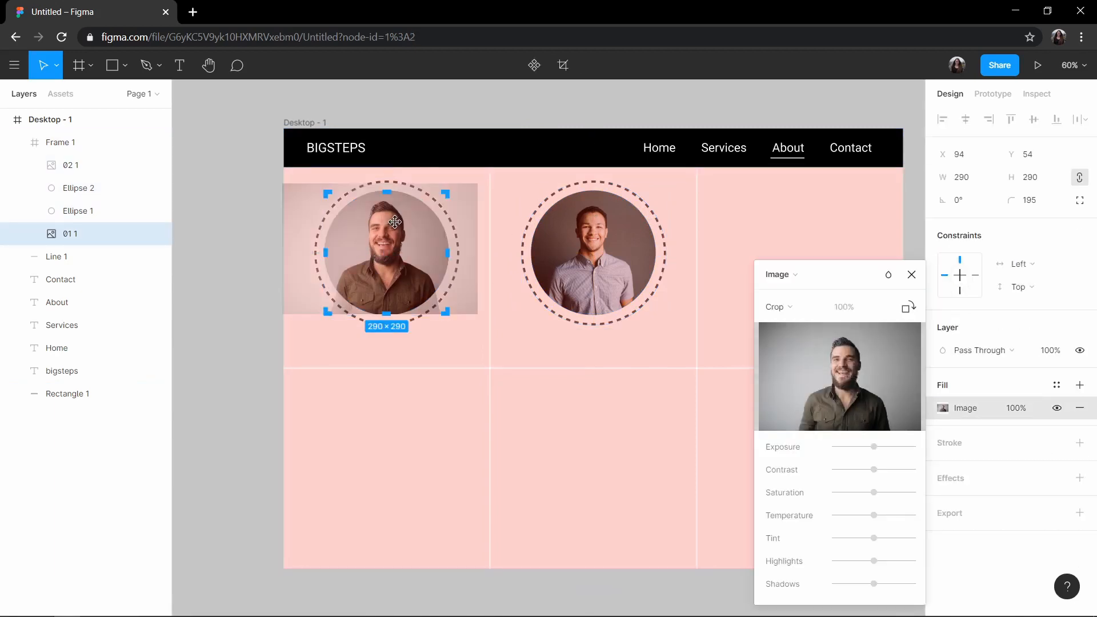
pyautogui.moveTo(394, 222); pyautogui.dragTo(398, 226)
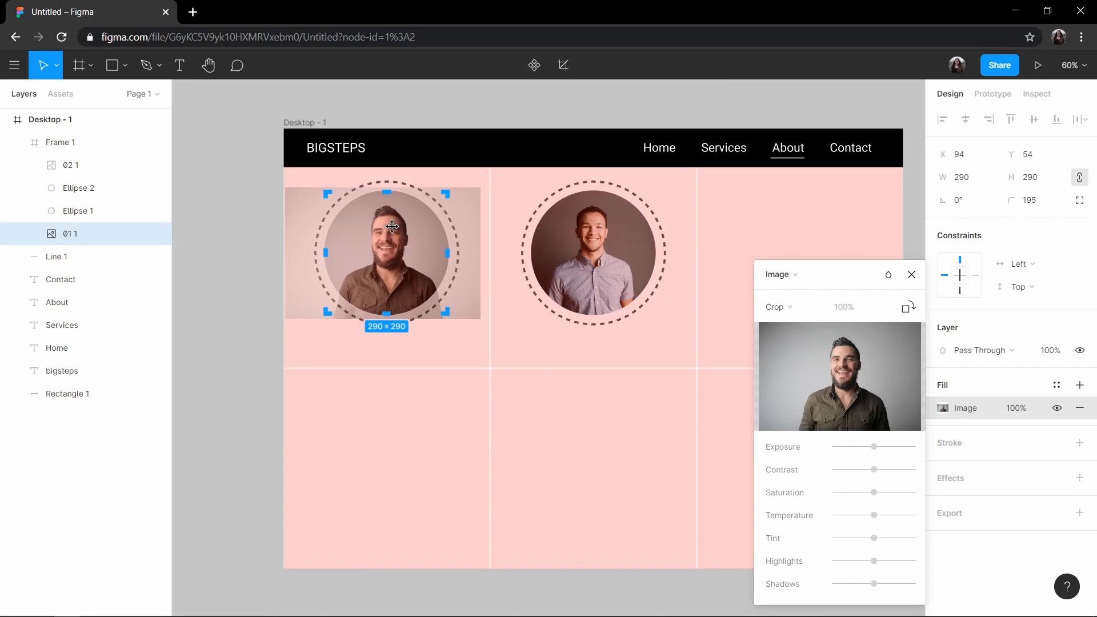
pyautogui.click(263, 284)
# - Import image 03, the woman sitting on dark ground, onto the canvas
pyautogui.scroll(-2, 272, 225)
pyautogui.click(16, 66)
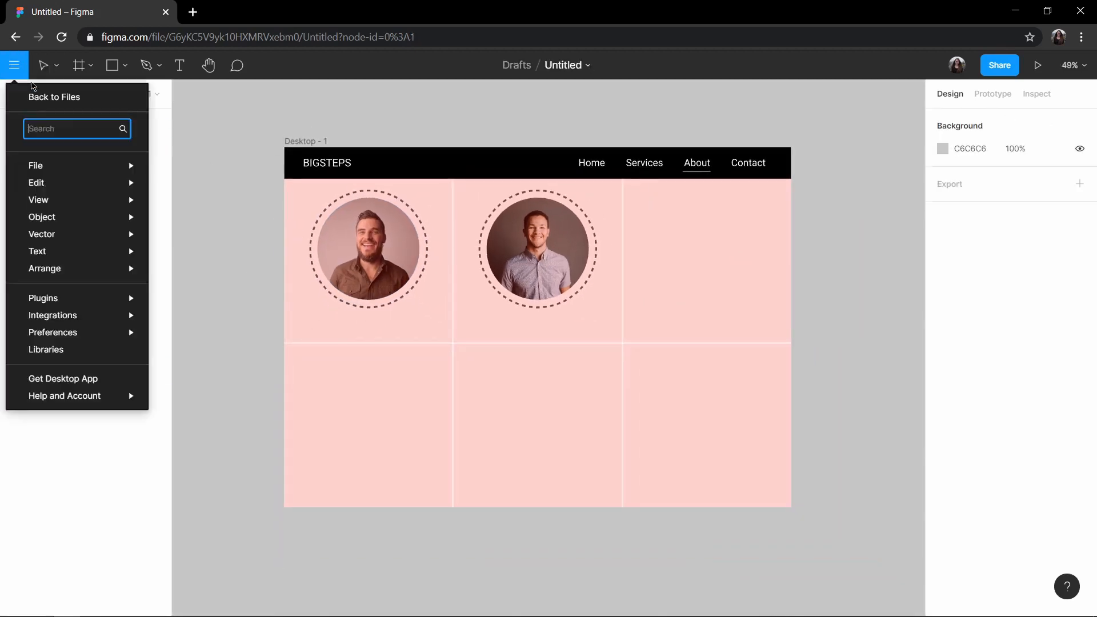
pyautogui.moveTo(36, 165)
pyautogui.click(196, 213)
pyautogui.click(331, 143)
pyautogui.click(426, 318)
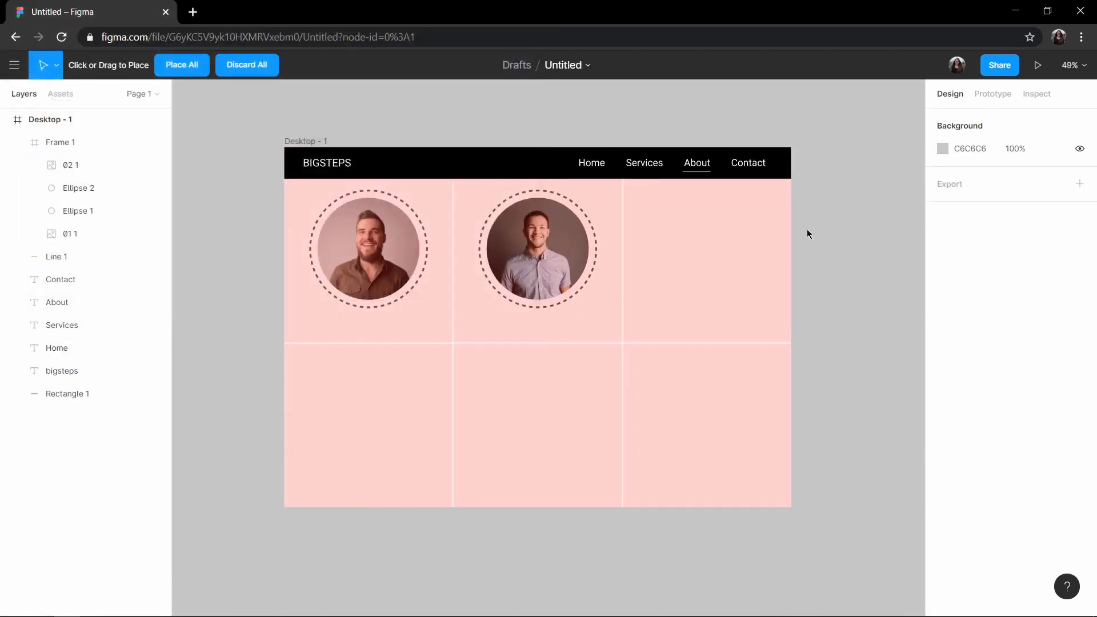
pyautogui.click(828, 274)
# - Resize the third photo to about 724 × 483 and position it on the canvas right of the Desktop - 1 frame
pyautogui.scroll(-5, 766, 221)
pyautogui.moveTo(643, 142); pyautogui.dragTo(878, 288)
pyautogui.scroll(3, 852, 252)
pyautogui.moveTo(917, 404); pyautogui.dragTo(714, 225)
pyautogui.scroll(3, 739, 221)
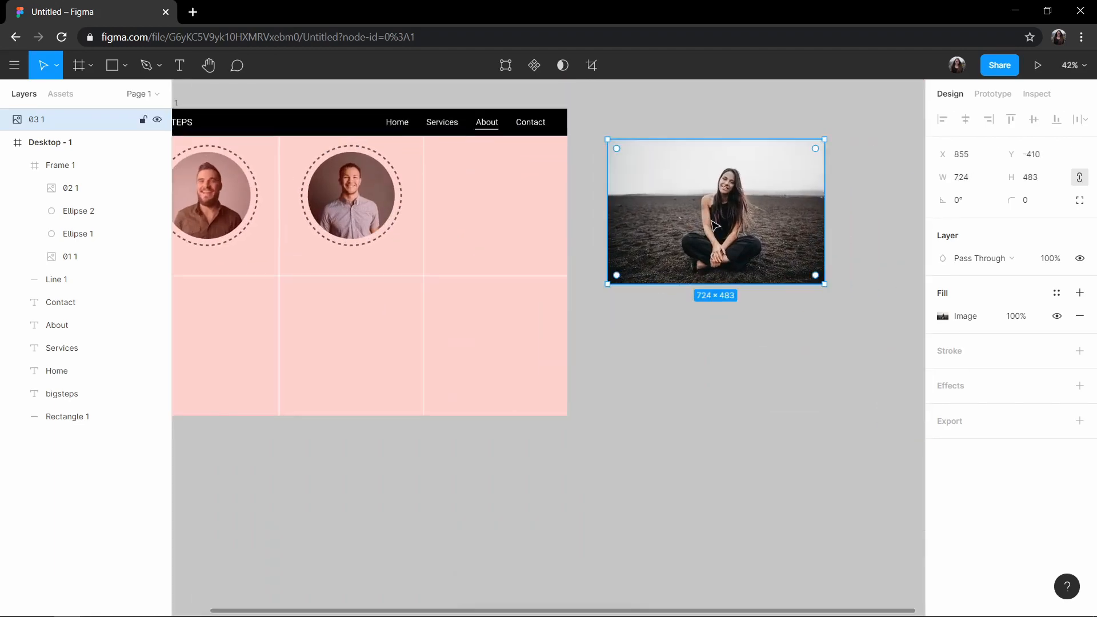
# - Crop the third photo to about 545 × 430, trimming the sky above and the ground beside the seated woman
pyautogui.scroll(3, 715, 225)
pyautogui.click(943, 316)
pyautogui.click(777, 306)
pyautogui.click(774, 348)
pyautogui.moveTo(701, 91); pyautogui.dragTo(701, 128)
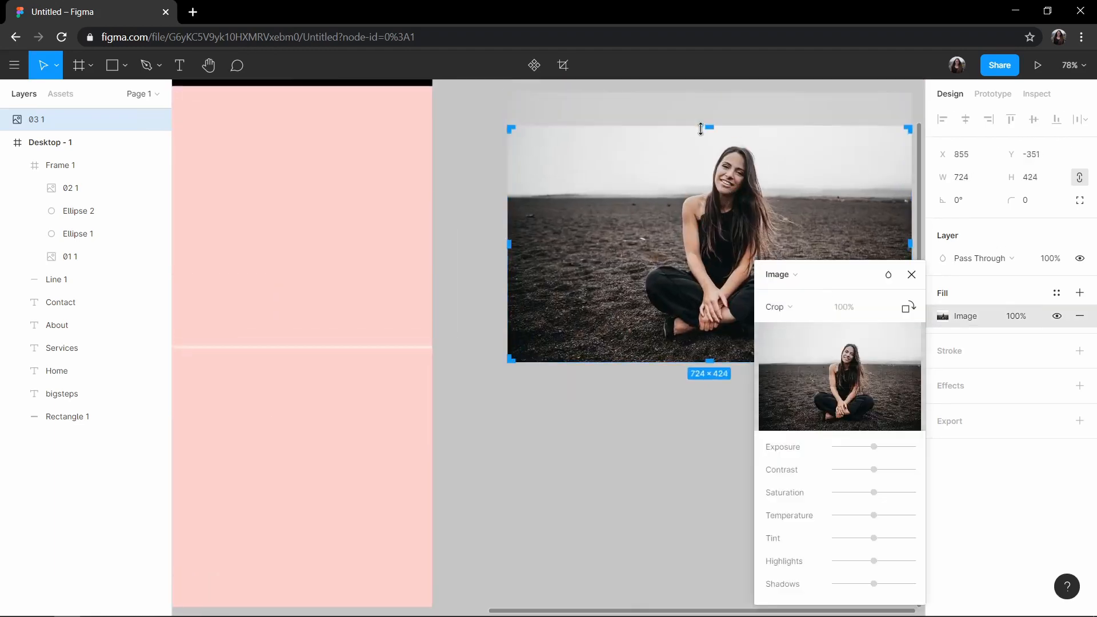
pyautogui.moveTo(509, 239); pyautogui.dragTo(611, 240)
pyautogui.click(912, 276)
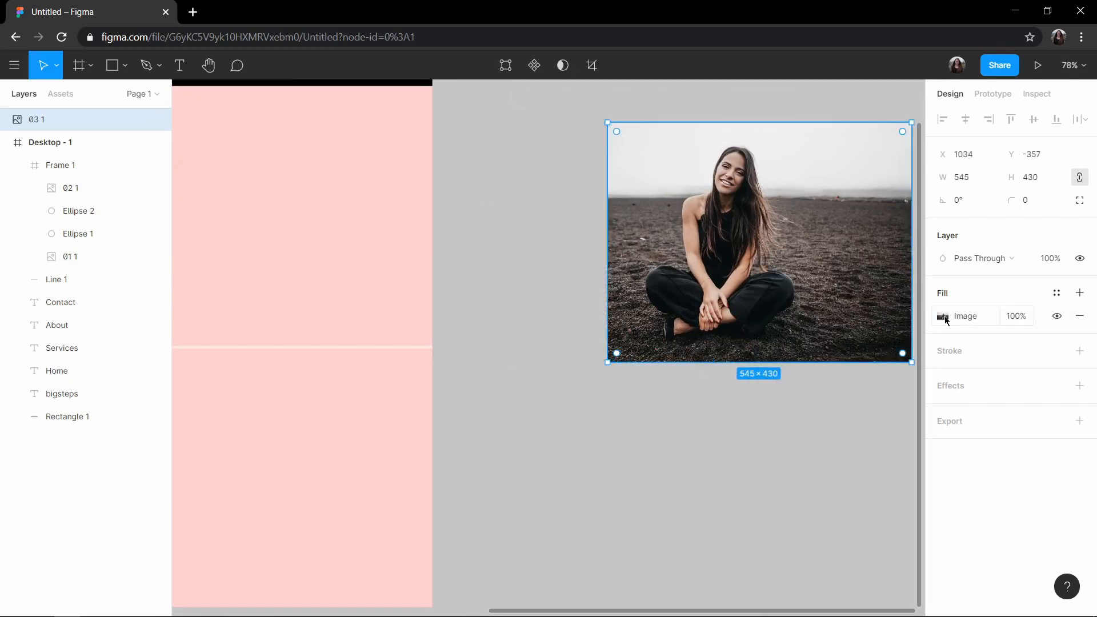
# - Try to crop the third photo to a 301 × 301 square around the woman's upper body
pyautogui.click(942, 316)
pyautogui.moveTo(862, 275); pyautogui.dragTo(1011, 400)
pyautogui.moveTo(908, 244); pyautogui.dragTo(821, 244)
pyautogui.moveTo(716, 359); pyautogui.dragTo(718, 290)
pyautogui.moveTo(607, 210); pyautogui.dragTo(639, 213)
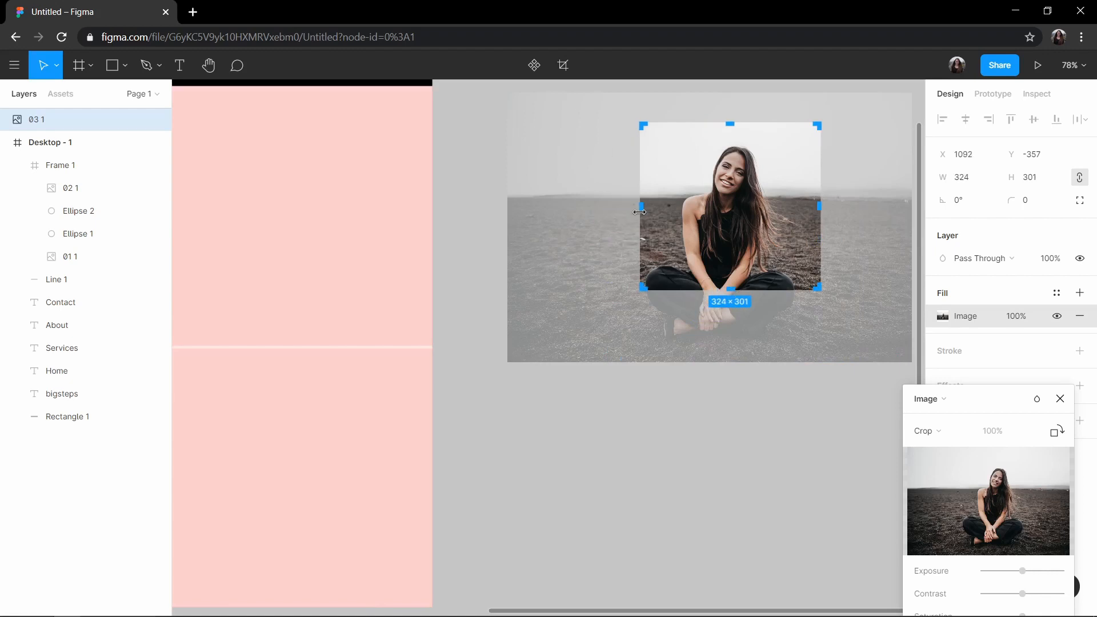
pyautogui.moveTo(711, 224); pyautogui.dragTo(702, 217)
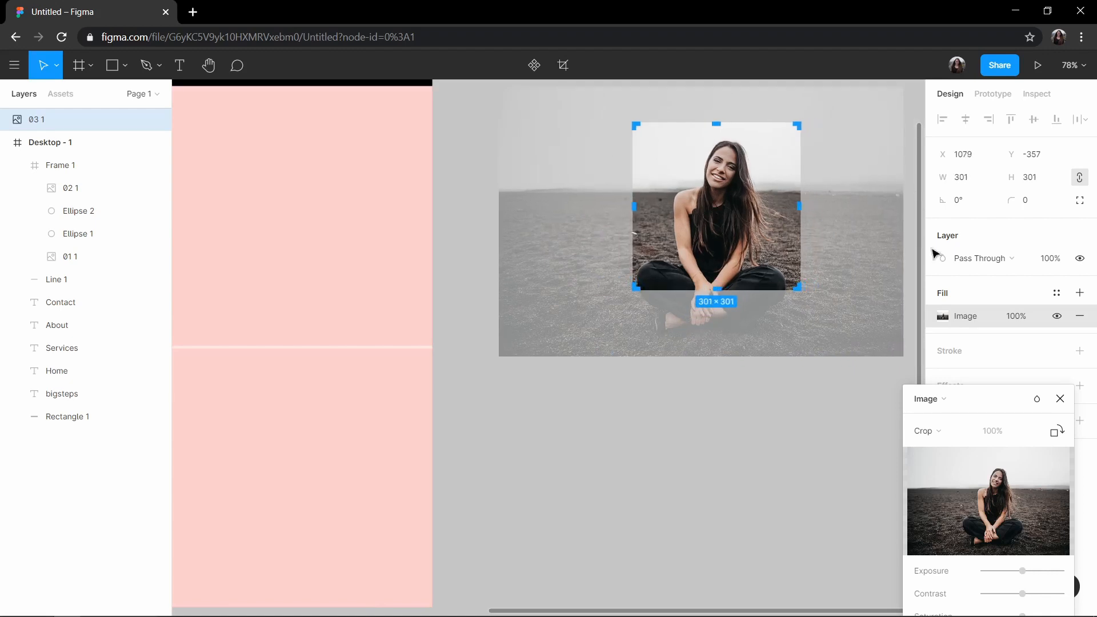
pyautogui.moveTo(746, 201)
pyautogui.mouseDown()
pyautogui.moveTo(746, 213)
pyautogui.moveTo(745, 201)
pyautogui.mouseUp()
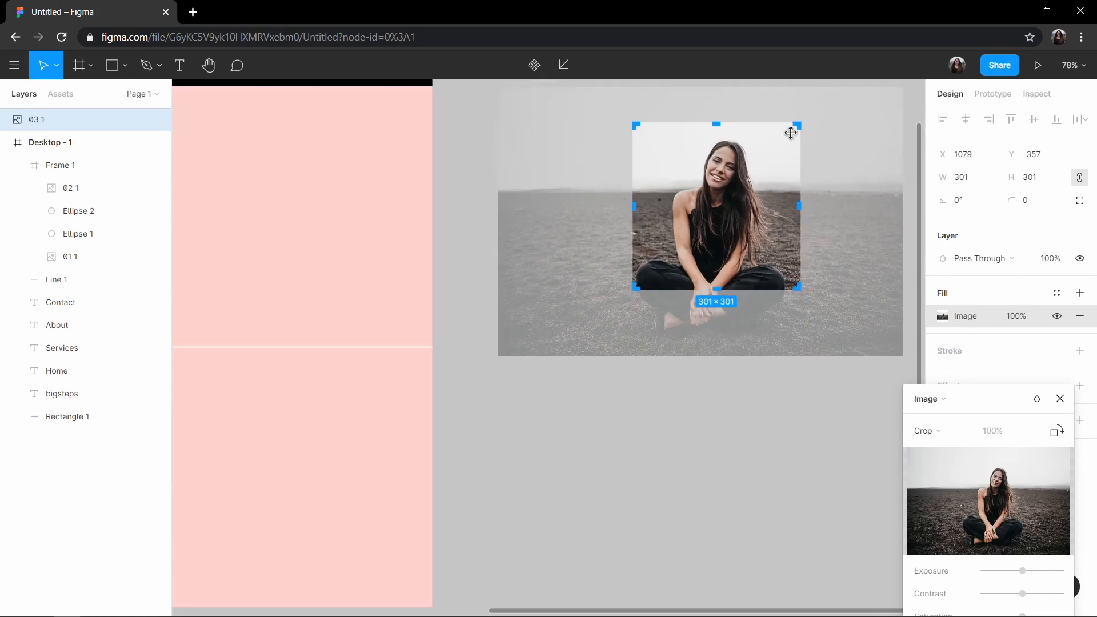
pyautogui.click(1060, 399)
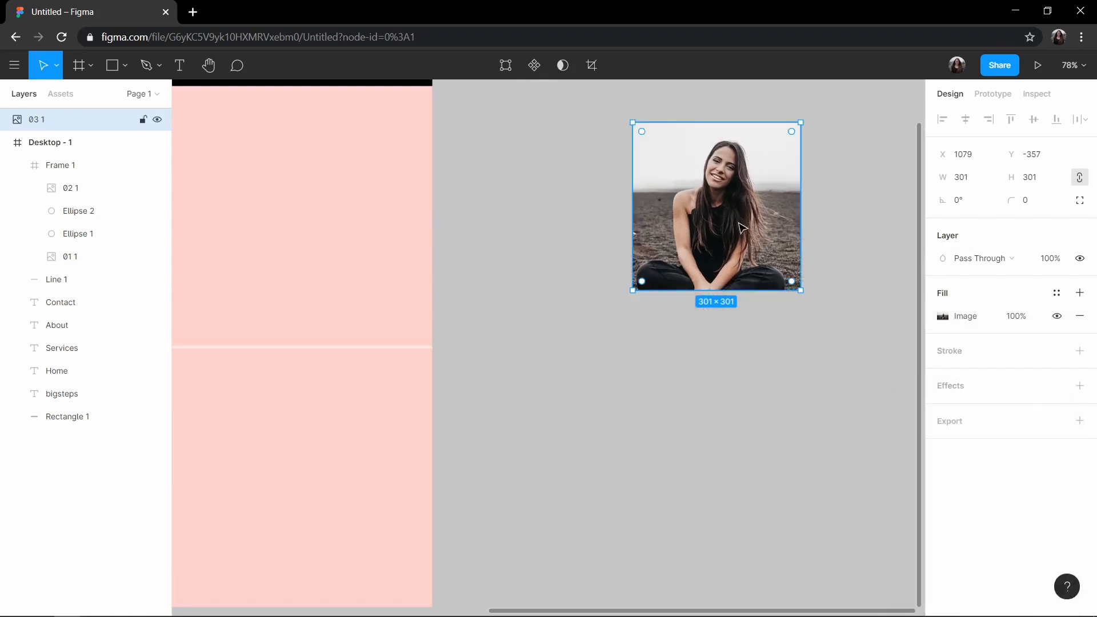
# - Undo the square crop of the third photo
pyautogui.hotkey('ctrl', 'z')
pyautogui.hotkey('ctrl', 'z')
pyautogui.hotkey('ctrl', 'z')
pyautogui.hotkey('ctrl', 'z')
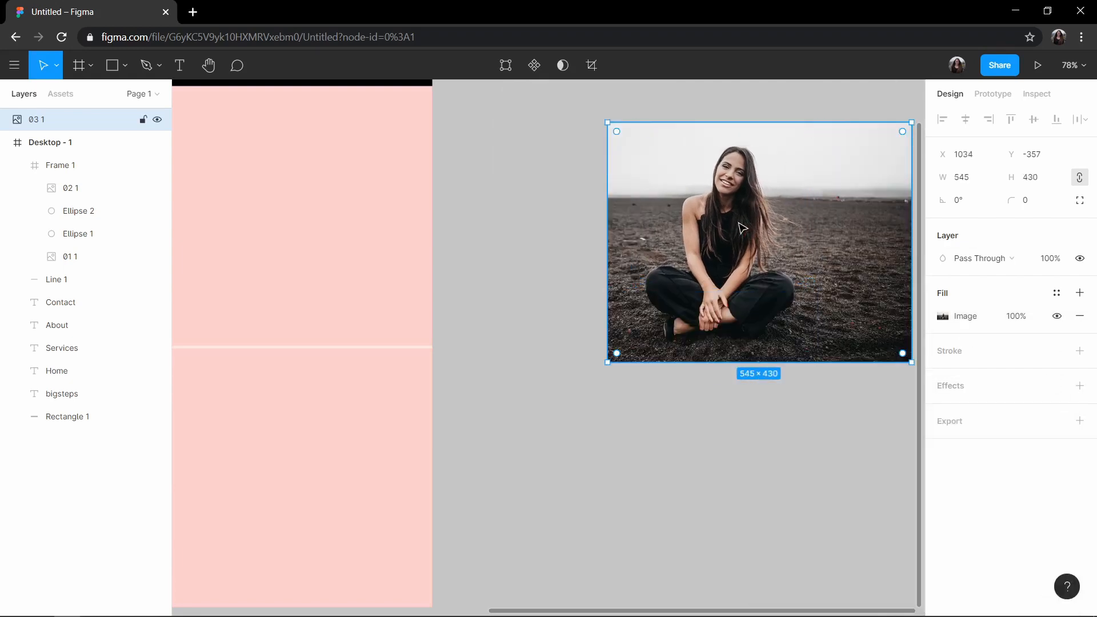
# - Enlarge the cropped third photo proportionally to about 800 × 631
pyautogui.scroll(1, 655, 166)
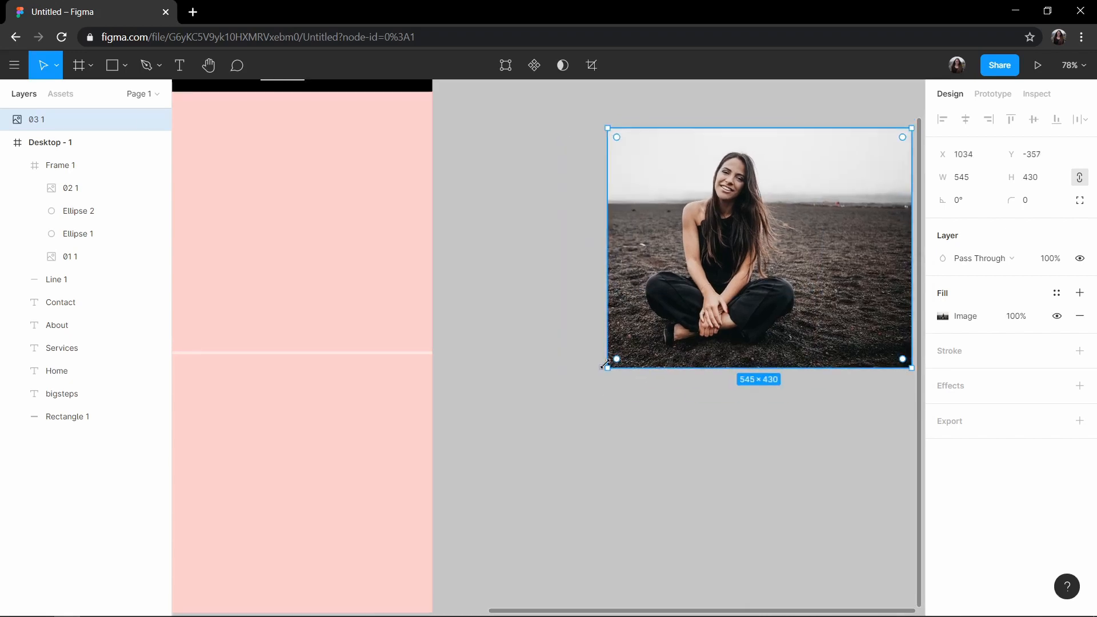
pyautogui.moveTo(605, 364); pyautogui.dragTo(465, 460)
pyautogui.press('Escape')
# - Crop the enlarged third photo to about 373 × 365 around the woman's head and shoulders
pyautogui.doubleClick(786, 218)
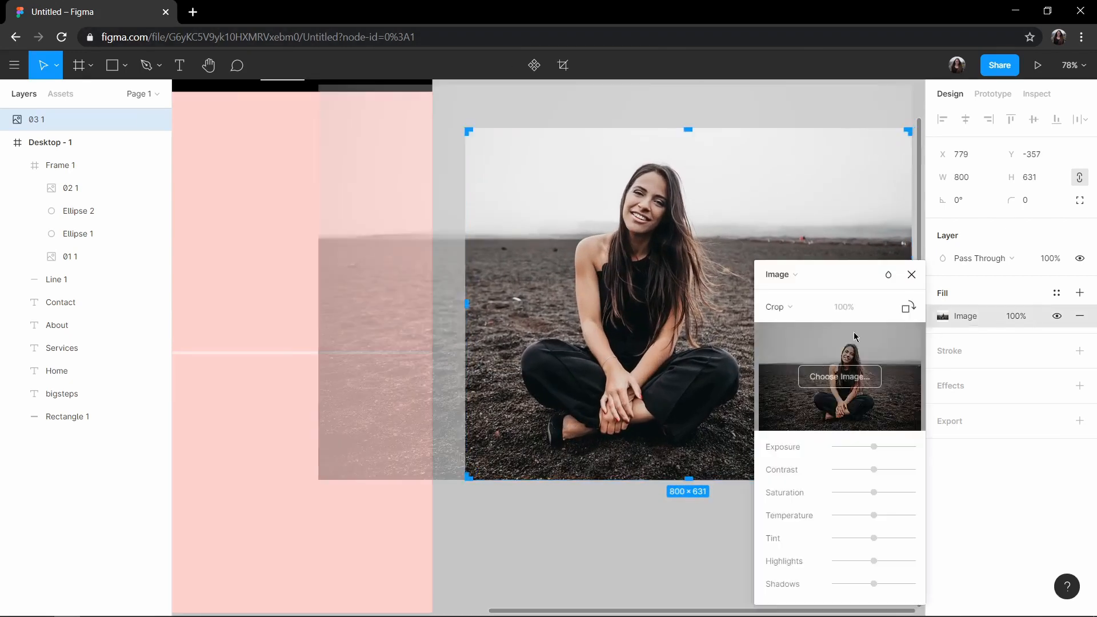
pyautogui.moveTo(691, 129); pyautogui.dragTo(676, 138)
pyautogui.moveTo(908, 142); pyautogui.dragTo(757, 141)
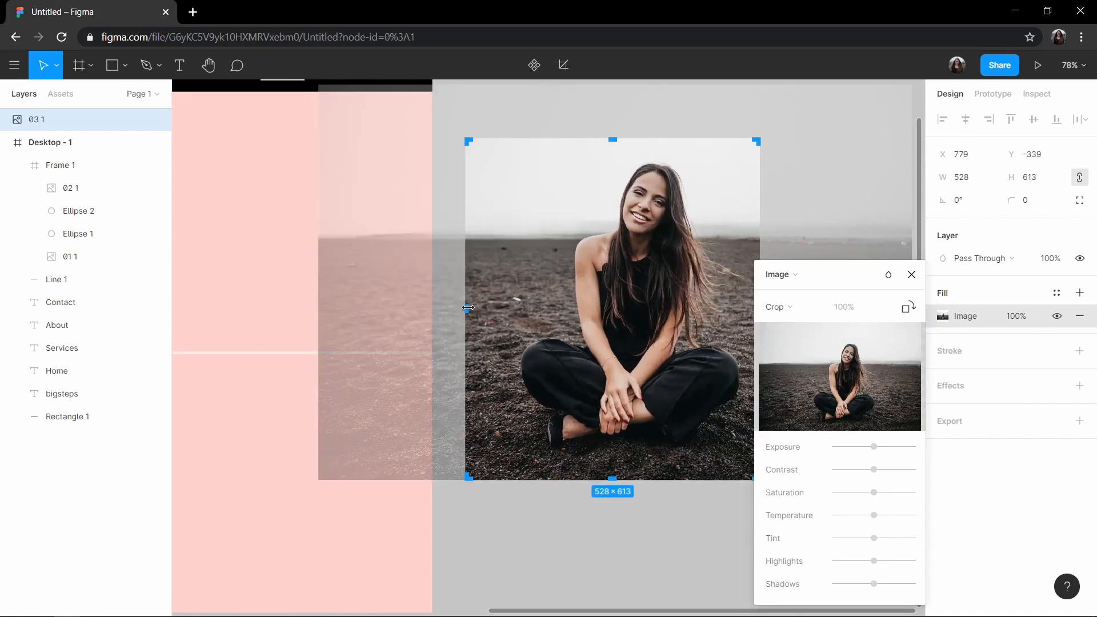
pyautogui.moveTo(467, 308); pyautogui.dragTo(519, 312)
pyautogui.moveTo(639, 478); pyautogui.dragTo(636, 341)
pyautogui.moveTo(758, 250); pyautogui.dragTo(745, 246)
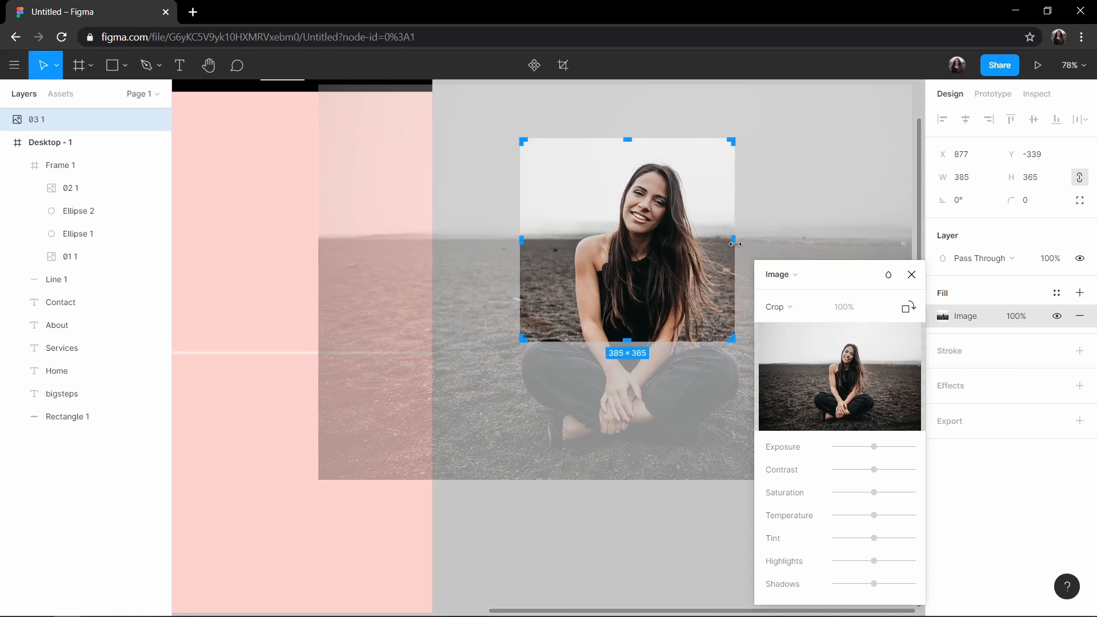
# - Unlock the third photo's proportions and shift its image slightly up and left within the crop
pyautogui.click(1084, 181)
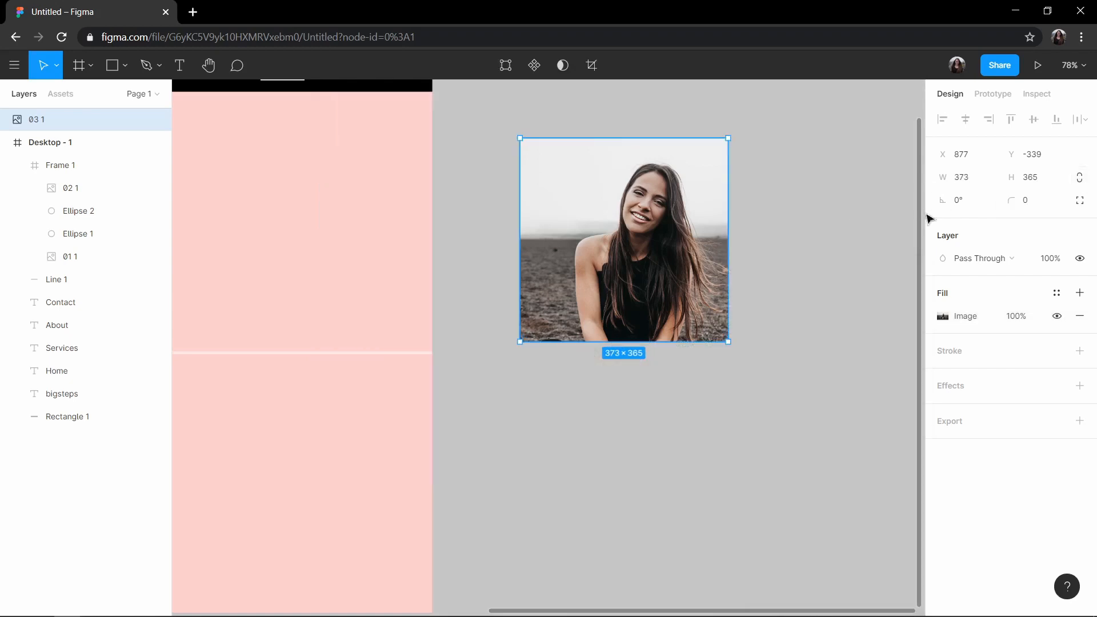
pyautogui.moveTo(662, 219); pyautogui.dragTo(672, 219)
pyautogui.click(943, 316)
pyautogui.moveTo(693, 256); pyautogui.dragTo(672, 246)
# - Set the third photo's width to 365 and round its corners to a full circle with radius 182.5
pyautogui.click(978, 181)
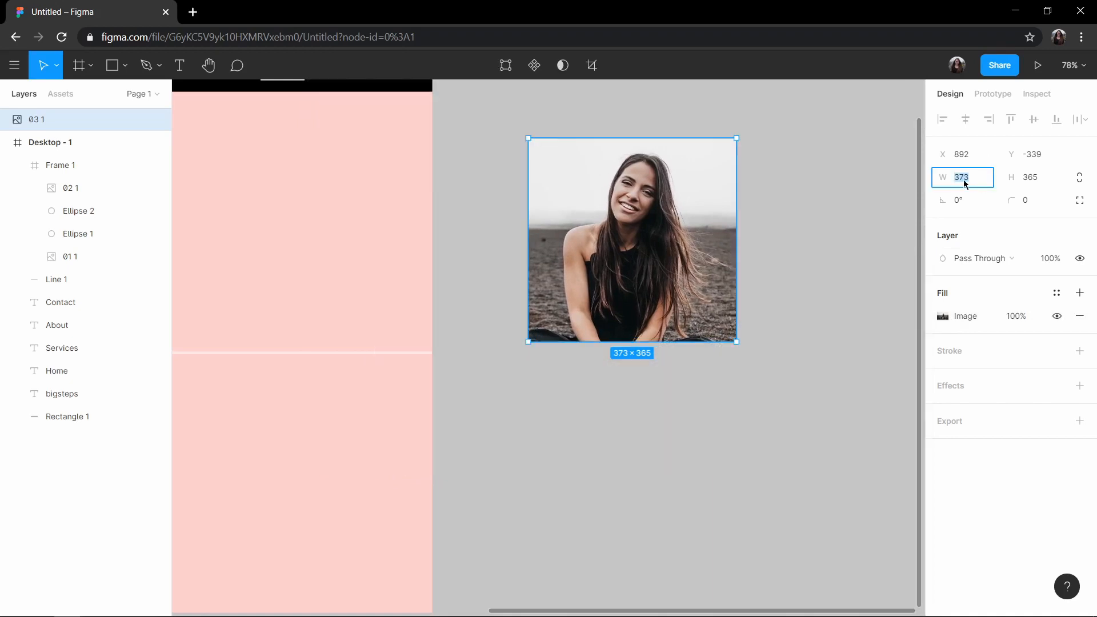
pyautogui.write('365')
pyautogui.press('Return')
pyautogui.moveTo(723, 147); pyautogui.dragTo(651, 232)
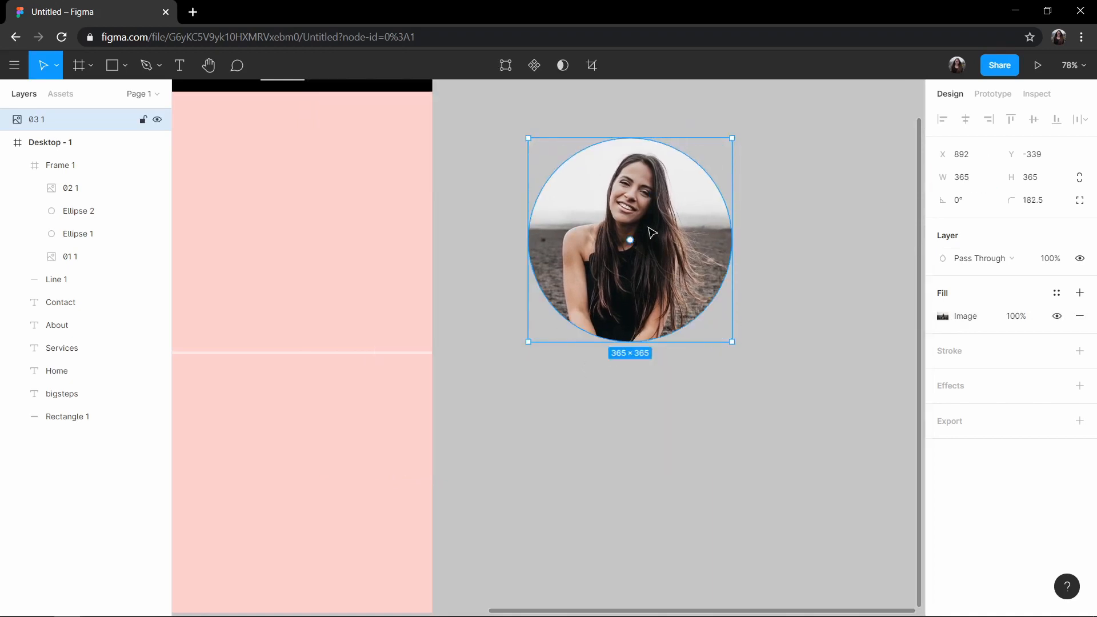
pyautogui.click(779, 257)
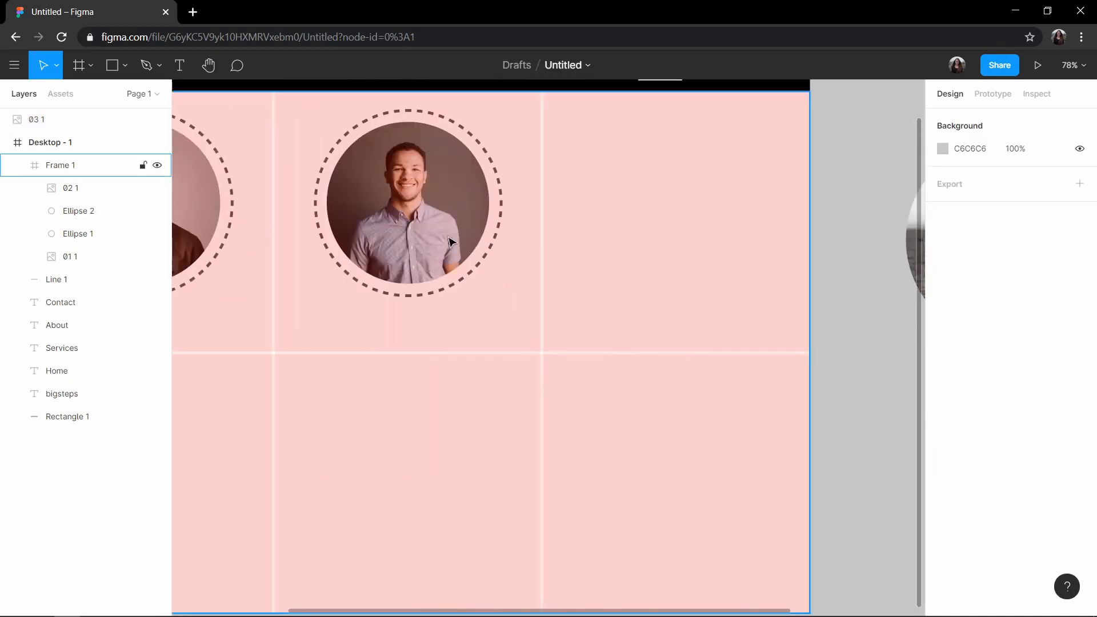
# - Resize the third round portrait to 290 × 290 and place it in the third column of the grid's first row
pyautogui.click(70, 188)
pyautogui.click(913, 246)
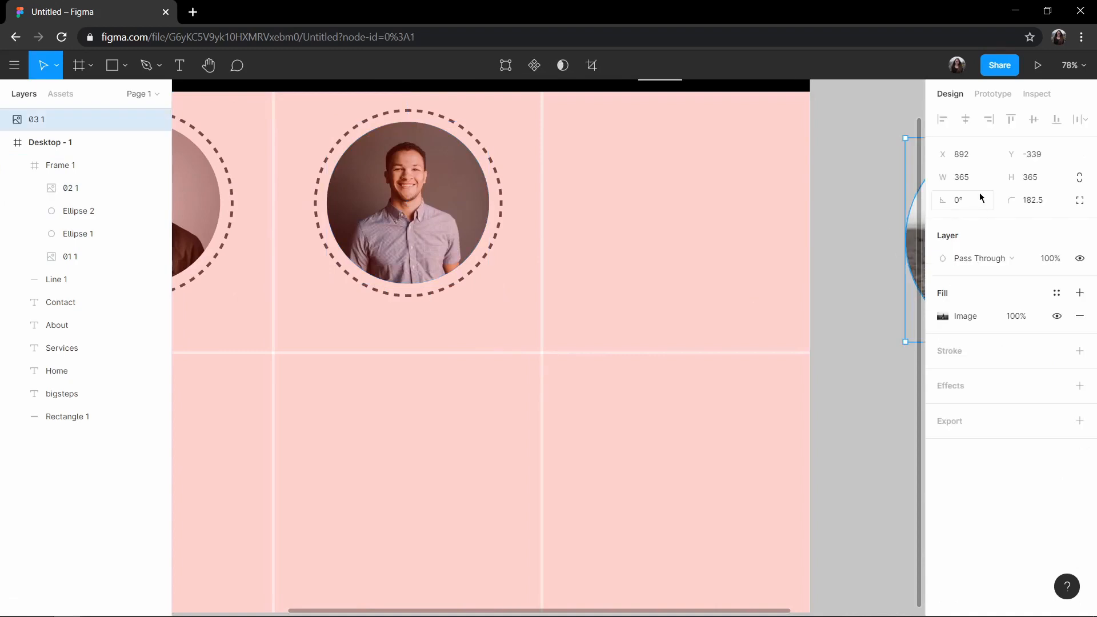
pyautogui.write('290')
pyautogui.press('Return')
pyautogui.hscroll(2, 889, 258)
pyautogui.moveTo(884, 259); pyautogui.dragTo(570, 247)
# - Duplicate the second portrait's dashed ring and place the copy around the third portrait
pyautogui.click(380, 220)
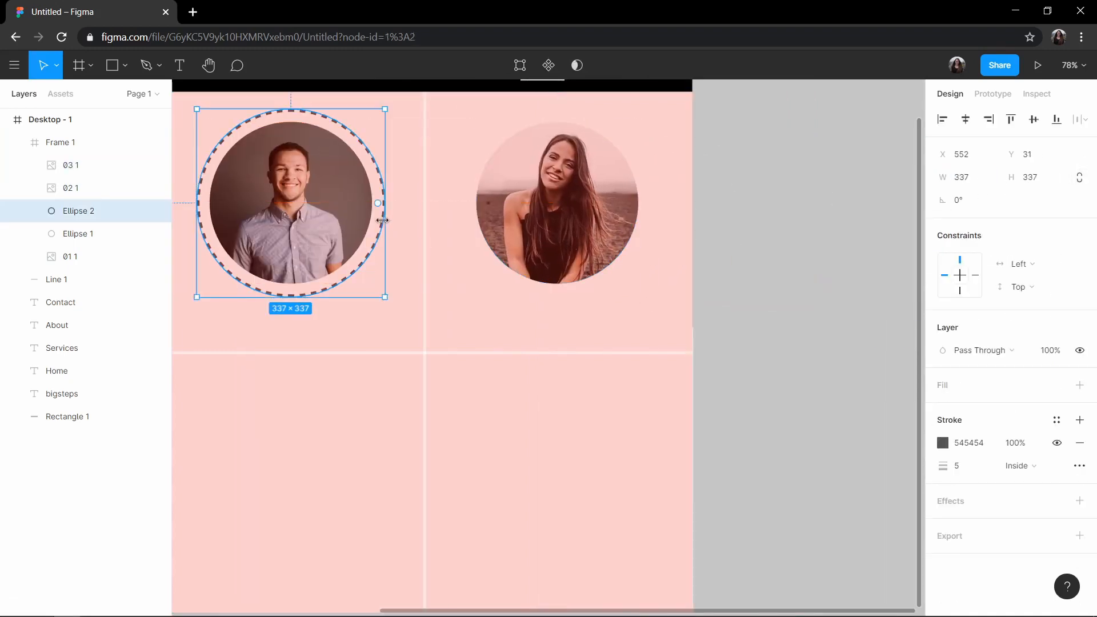
pyautogui.hotkey('ctrl', 'c')
pyautogui.hotkey('ctrl', 'v')
pyautogui.moveTo(377, 227); pyautogui.dragTo(644, 229)
pyautogui.click(624, 342)
# - Import image 04, the woman in the red sweater, onto the canvas
pyautogui.hscroll(-6, 366, 376)
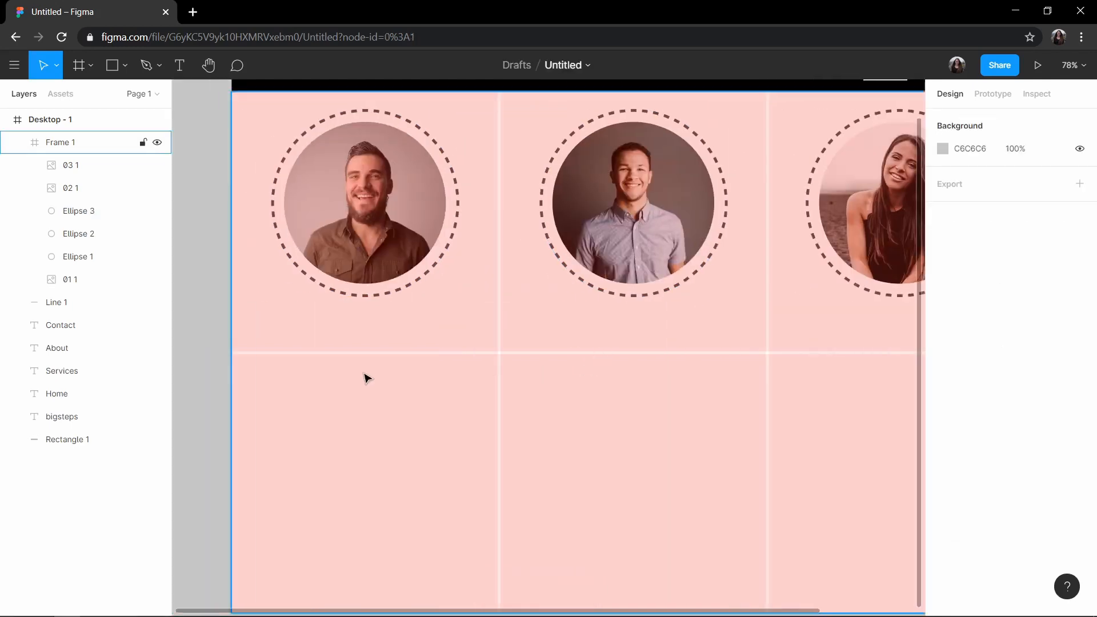
pyautogui.scroll(-4, 364, 376)
pyautogui.scroll(-2, 306, 294)
pyautogui.scroll(1, 352, 304)
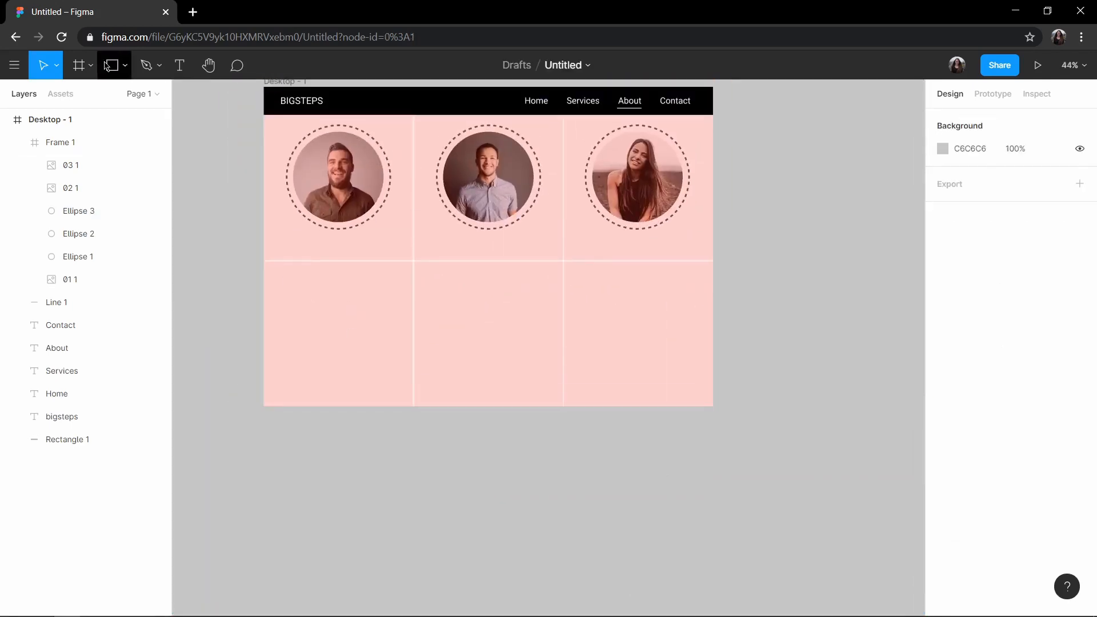
pyautogui.click(14, 65)
pyautogui.moveTo(80, 165)
pyautogui.click(196, 212)
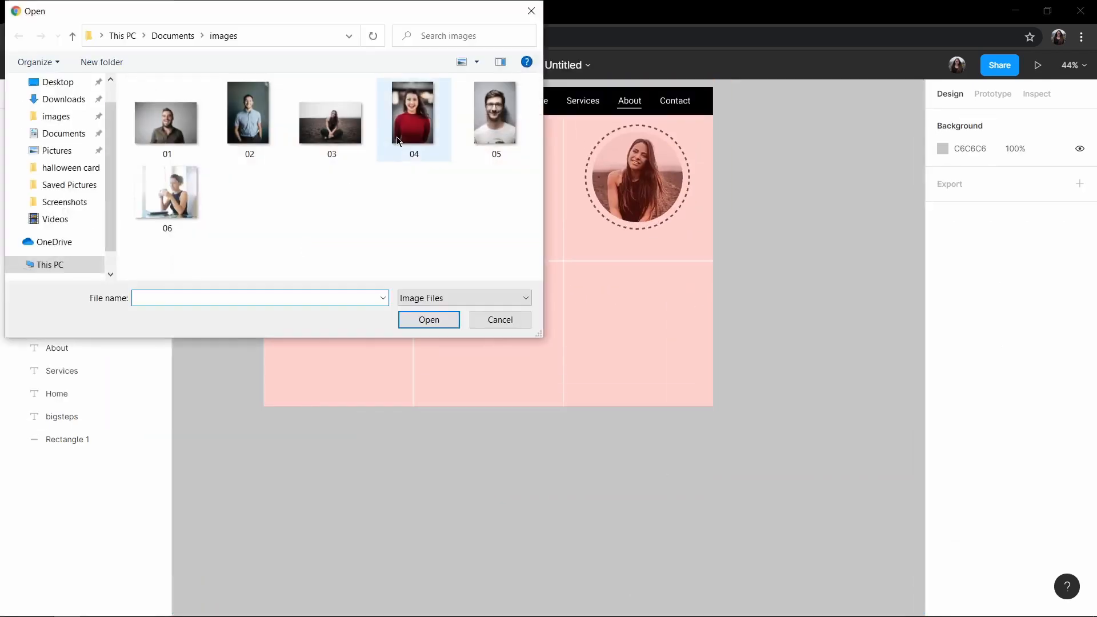
pyautogui.doubleClick(411, 118)
pyautogui.click(735, 305)
# - Resize the fourth photo to about 377 × 566 and position it on the canvas left of the Desktop - 1 frame
pyautogui.scroll(-3, 720, 245)
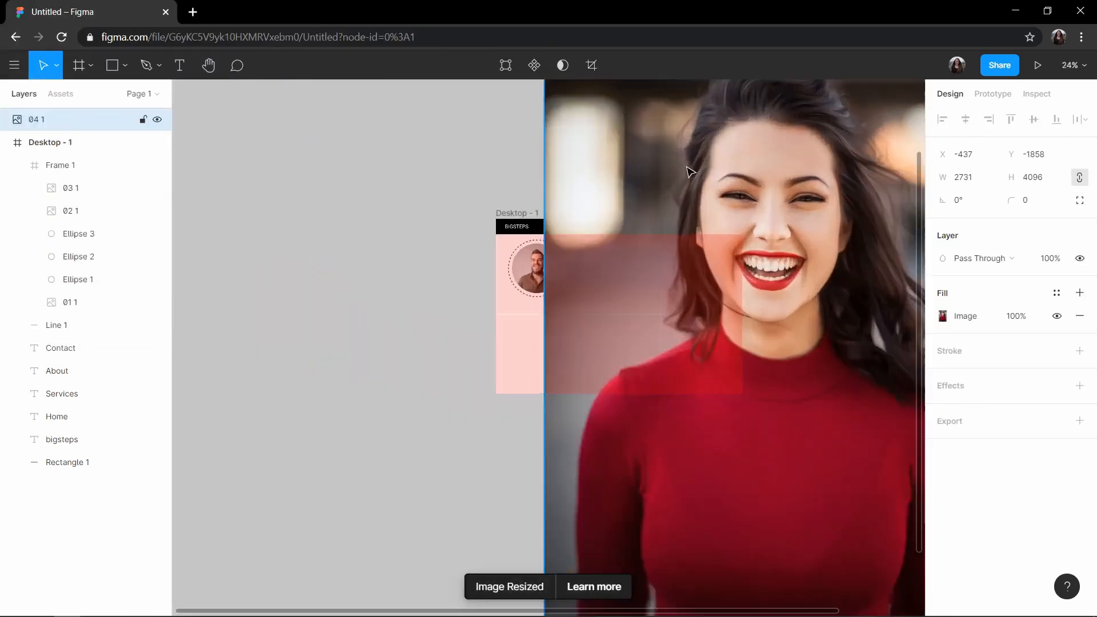
pyautogui.moveTo(631, 98); pyautogui.dragTo(574, 252)
pyautogui.scroll(8, 572, 253)
pyautogui.moveTo(578, 394); pyautogui.dragTo(692, 313)
pyautogui.scroll(2, 694, 320)
pyautogui.scroll(1, 700, 384)
pyautogui.scroll(-1, 637, 308)
pyautogui.hscroll(2, 637, 309)
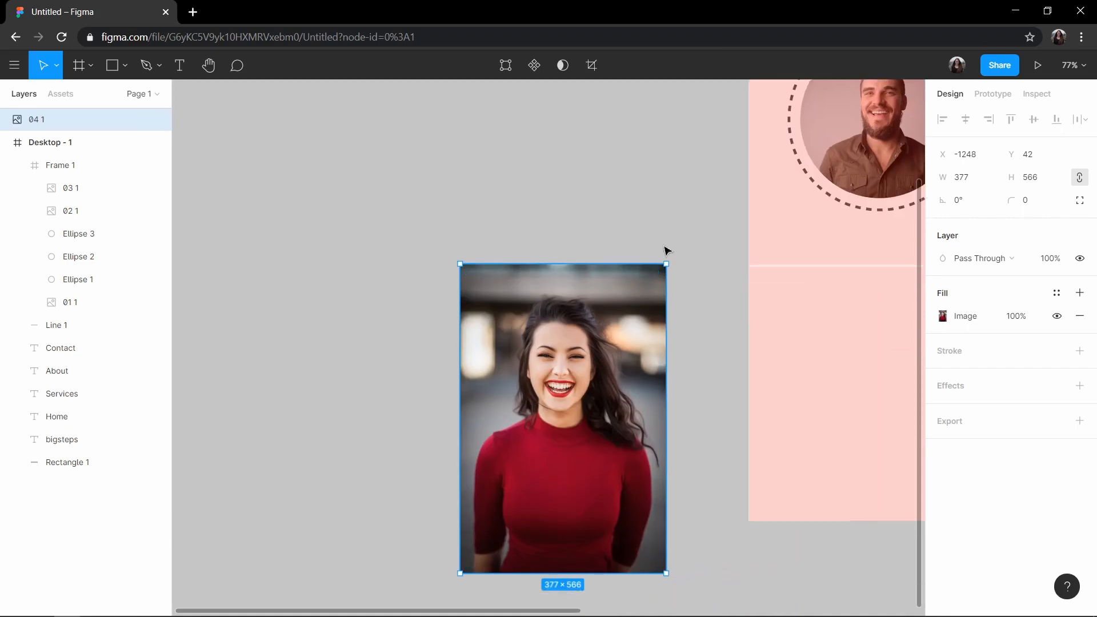
# - Crop the fourth photo to a 360 × 360 square around the woman's head and shoulders and round it into a full circle
pyautogui.click(944, 317)
pyautogui.click(792, 307)
pyautogui.click(794, 341)
pyautogui.moveTo(563, 571); pyautogui.dragTo(572, 460)
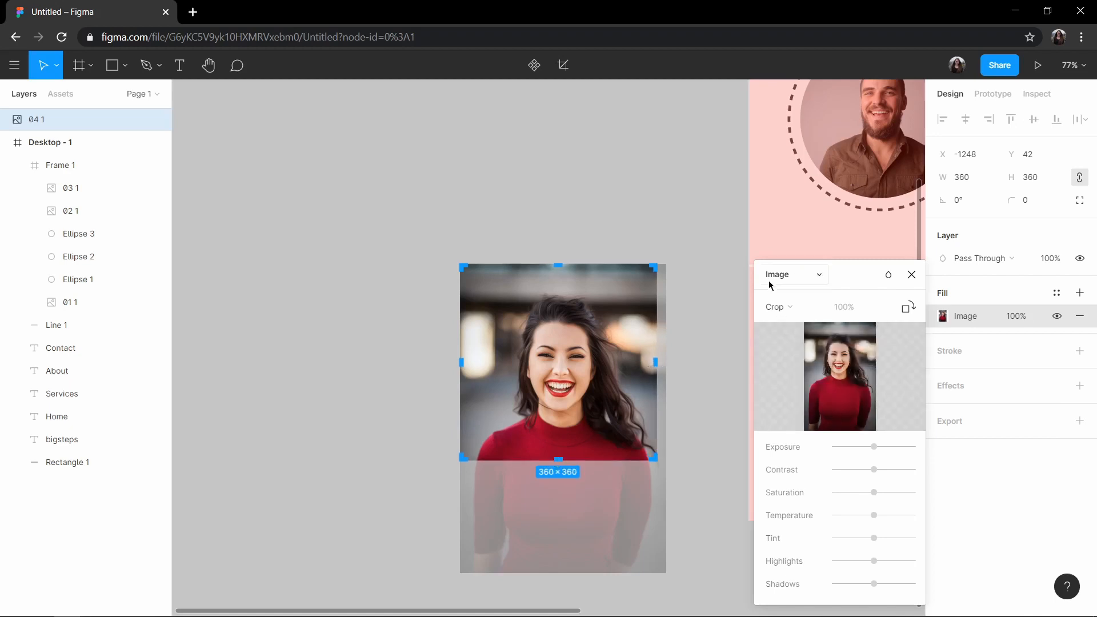
pyautogui.click(911, 274)
pyautogui.moveTo(648, 274); pyautogui.dragTo(485, 457)
# - Set the fourth portrait's size to 290 × 290 and place it below the first portrait at X 94, Y 504
pyautogui.click(842, 161)
pyautogui.doubleClick(845, 164)
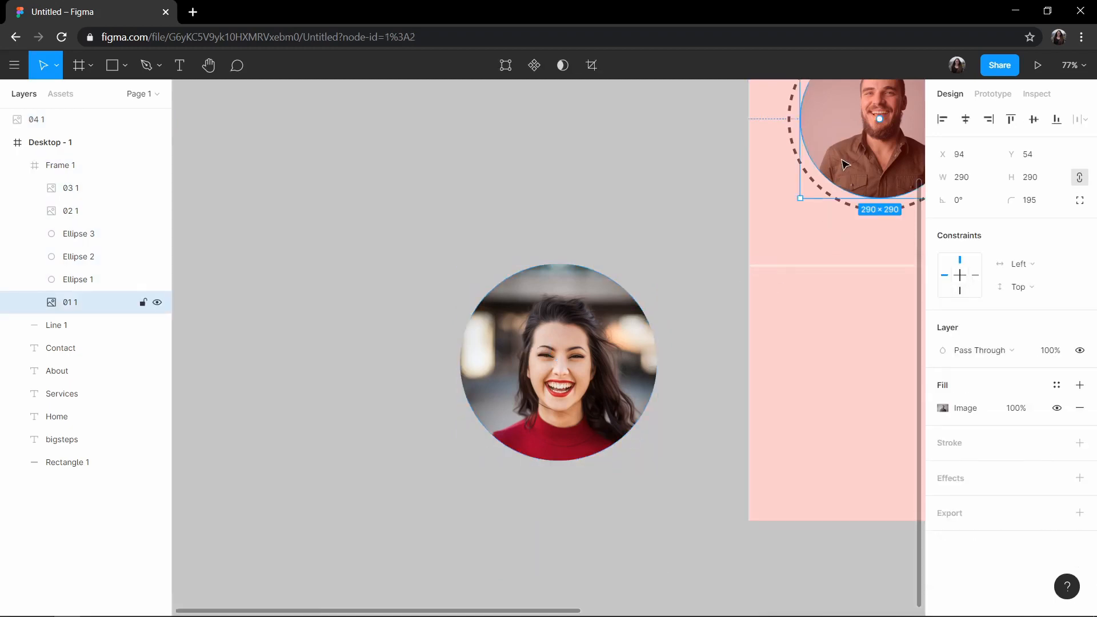
pyautogui.click(603, 350)
pyautogui.write('290')
pyautogui.press('Return')
pyautogui.moveTo(512, 362); pyautogui.dragTo(643, 386)
pyautogui.hscroll(4, 813, 415)
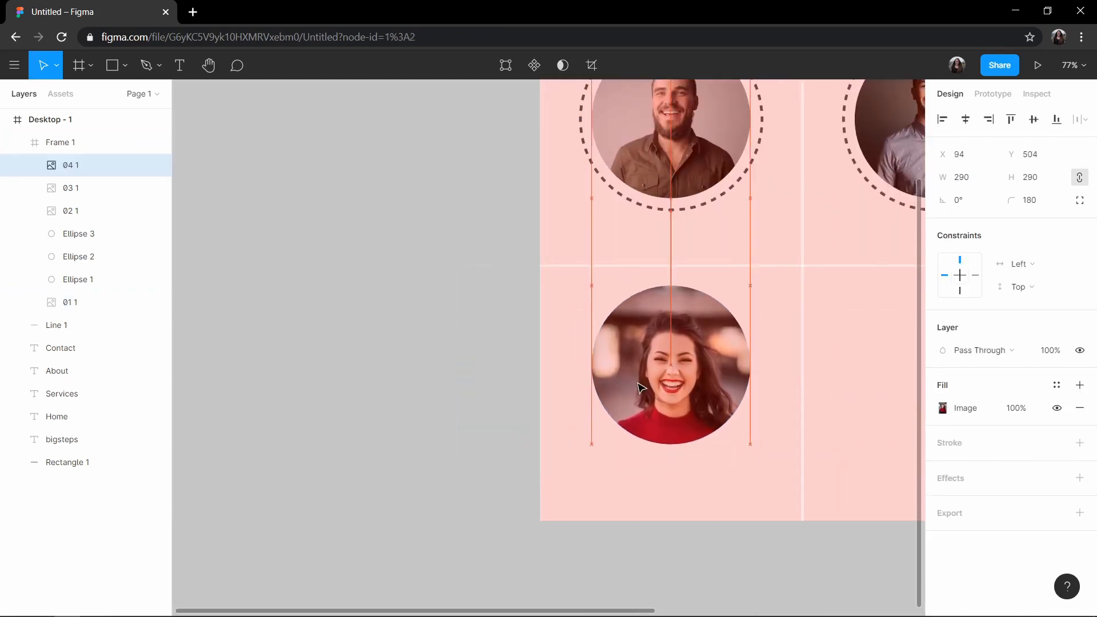
# - Duplicate the first portrait's dashed ring and place the copy around the fourth portrait
pyautogui.hscroll(2, 723, 284)
pyautogui.scroll(4, 526, 292)
pyautogui.scroll(-2, 525, 292)
pyautogui.click(568, 220)
pyautogui.hotkey('ctrl', 'c')
pyautogui.hotkey('ctrl', 'v')
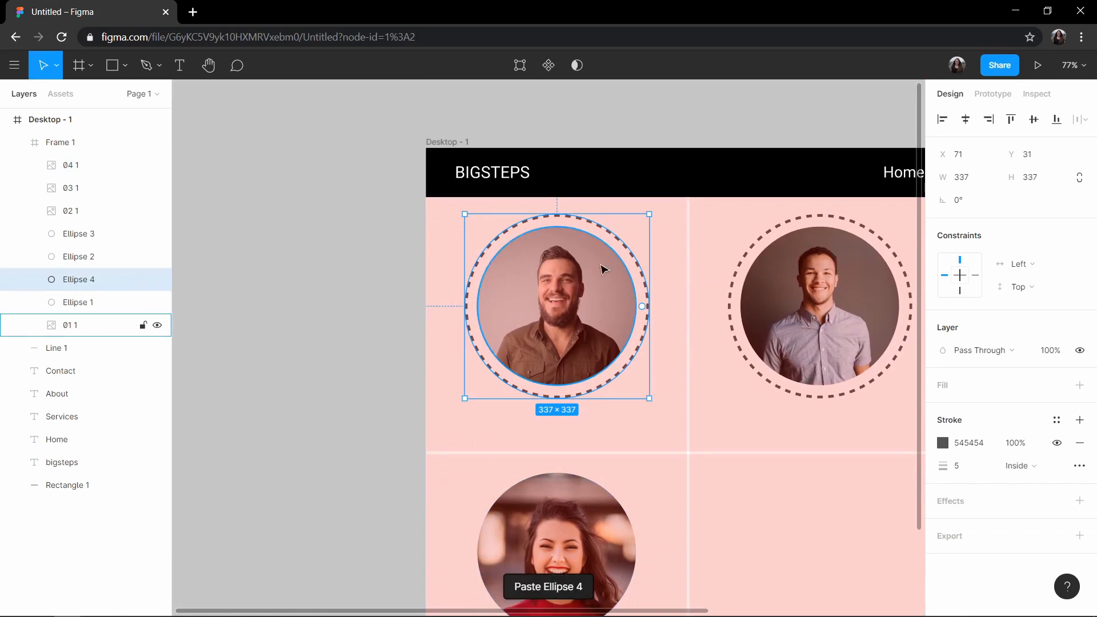
pyautogui.scroll(-3, 604, 257)
pyautogui.moveTo(605, 245); pyautogui.dragTo(601, 426)
pyautogui.press('Escape')
# - Resize all four round portraits together to 270 × 270
pyautogui.hscroll(-4, 372, 423)
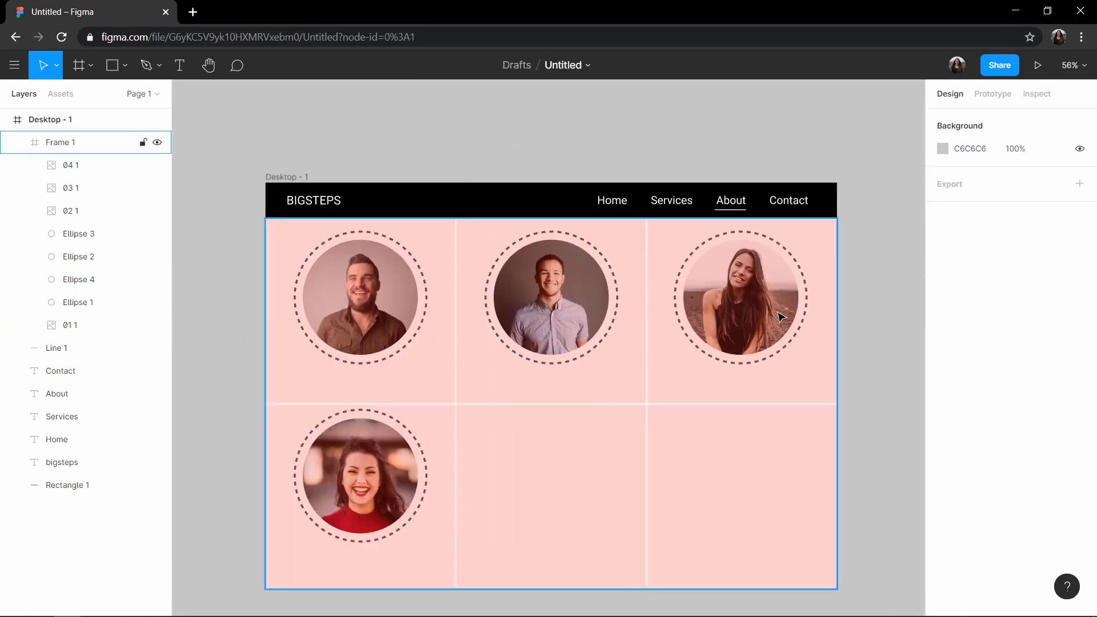
pyautogui.click(360, 297)
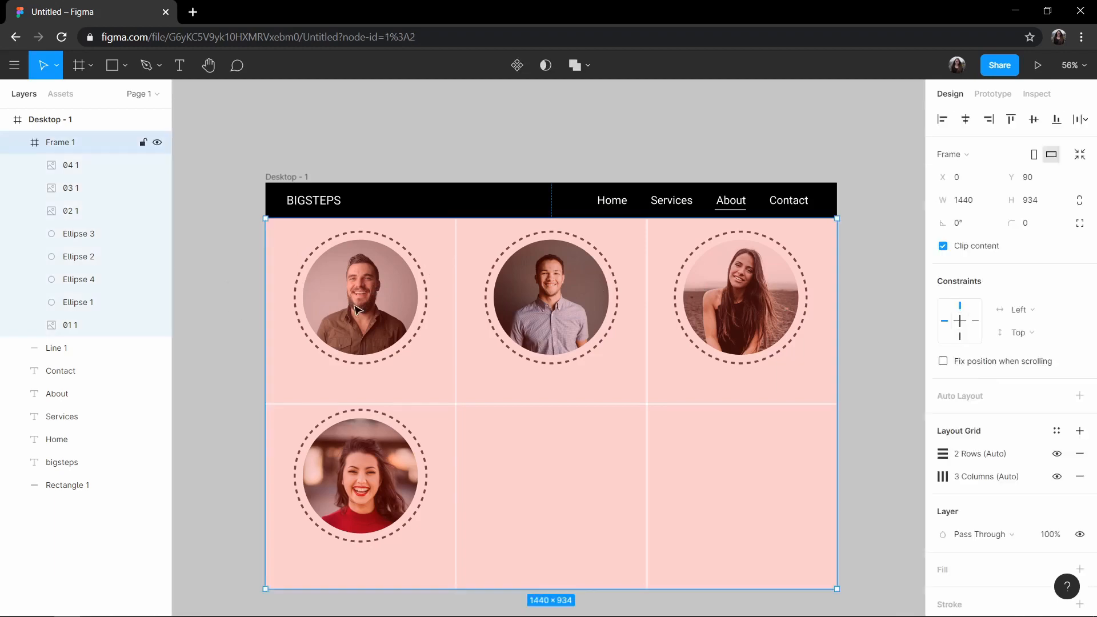
pyautogui.click(360, 297)
pyautogui.keyDown('shift'); pyautogui.click(551, 297); pyautogui.keyUp('shift')
pyautogui.keyDown('shift'); pyautogui.click(740, 297); pyautogui.keyUp('shift')
pyautogui.keyDown('shift'); pyautogui.click(360, 475); pyautogui.keyUp('shift')
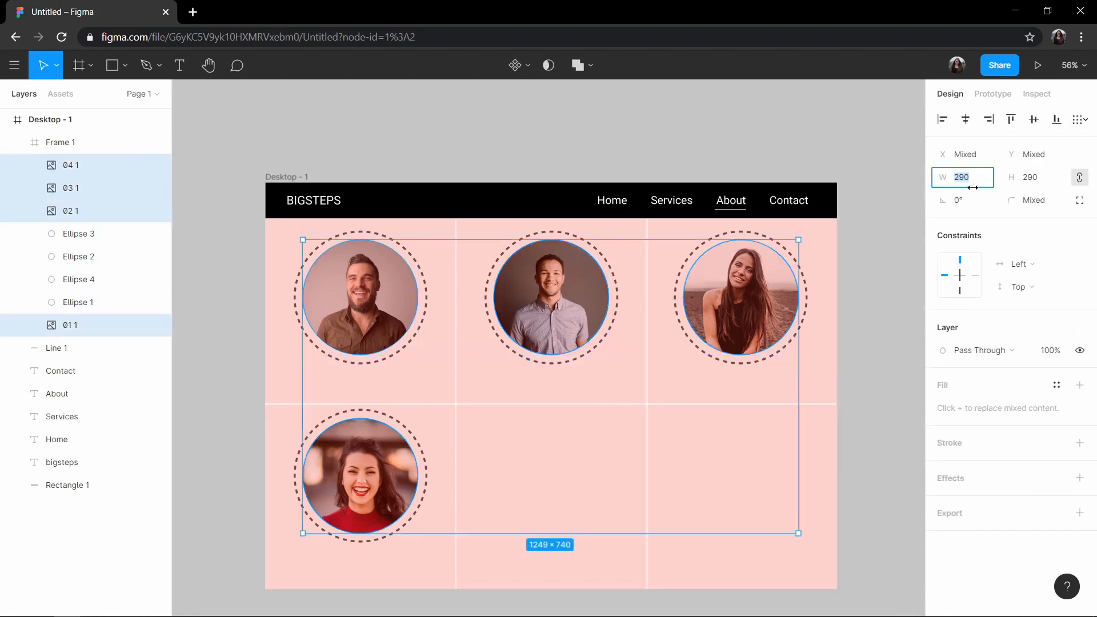
pyautogui.click(1030, 179)
pyautogui.write('270')
pyautogui.press('Return')
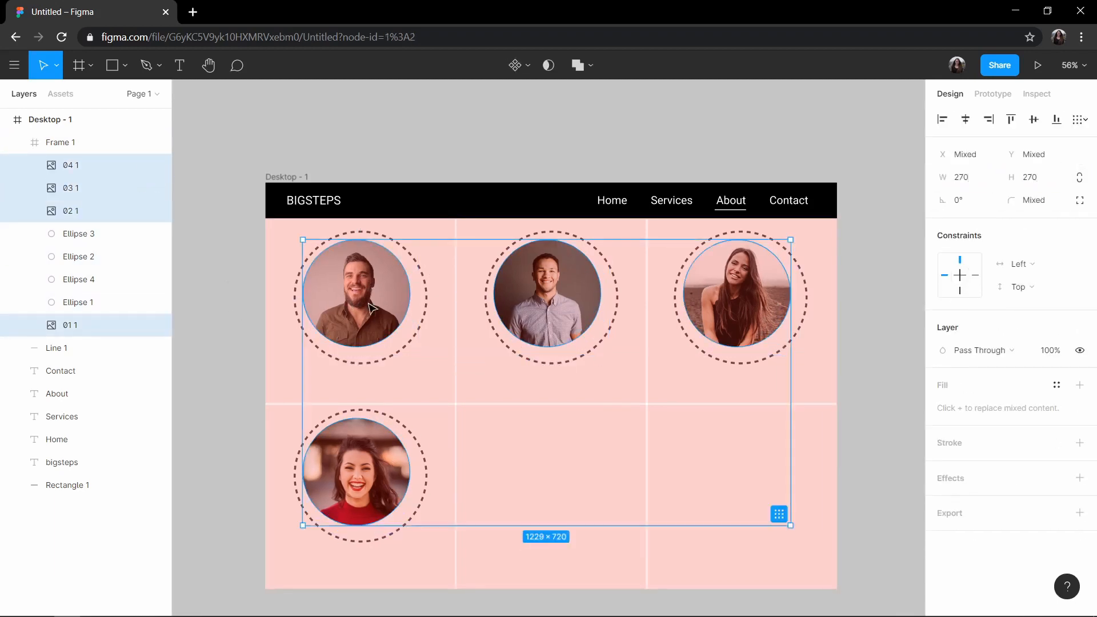
# - Resize all four dashed rings together to 300 × 300
pyautogui.click(421, 253)
pyautogui.keyDown('shift'); pyautogui.click(576, 257); pyautogui.keyUp('shift')
pyautogui.keyDown('shift'); pyautogui.click(707, 247); pyautogui.keyUp('shift')
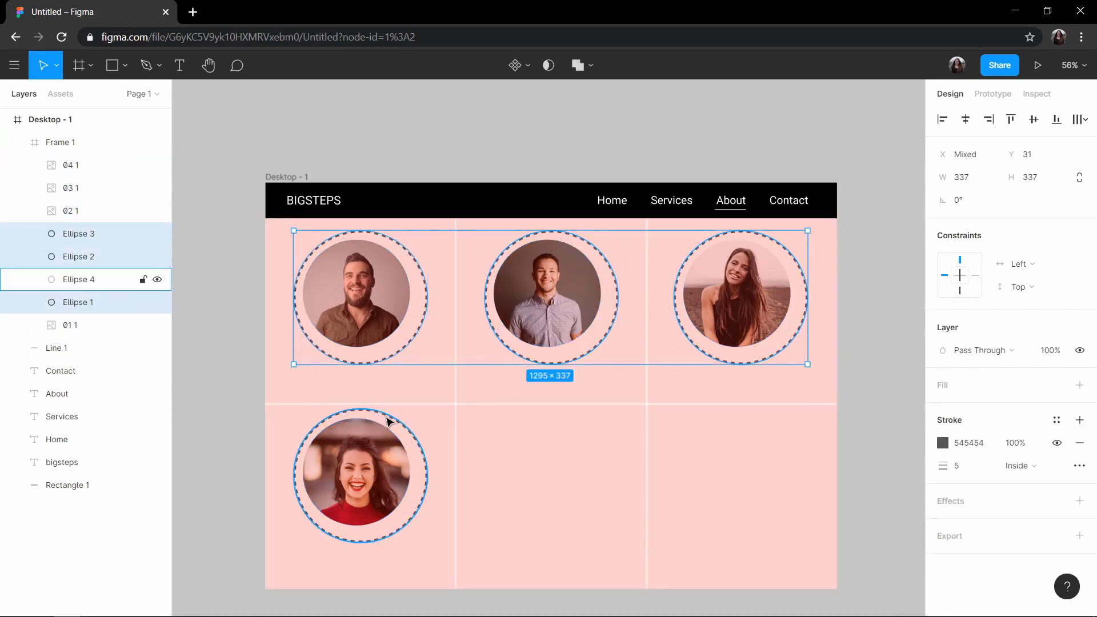
pyautogui.keyDown('shift'); pyautogui.click(386, 421); pyautogui.keyUp('shift')
pyautogui.write('300')
pyautogui.click(1055, 183)
pyautogui.write('300')
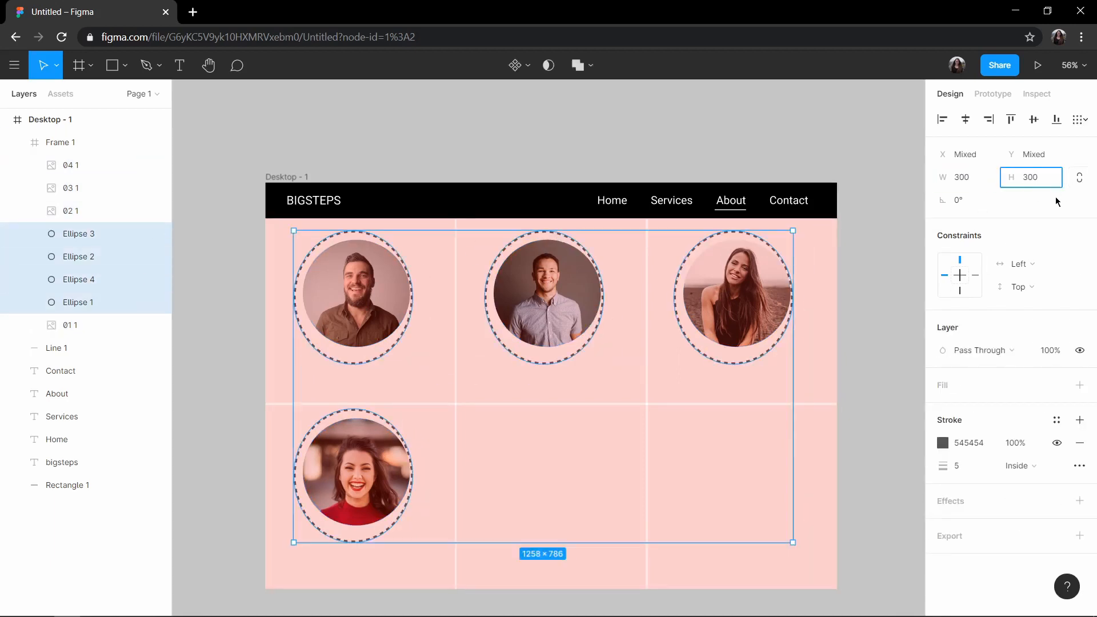
pyautogui.press('Return')
# - Move the first portrait slightly up and left to centre it inside its dashed ring
pyautogui.moveTo(385, 279); pyautogui.dragTo(383, 282)
pyautogui.click(547, 291)
pyautogui.click(352, 288)
pyautogui.click(547, 291)
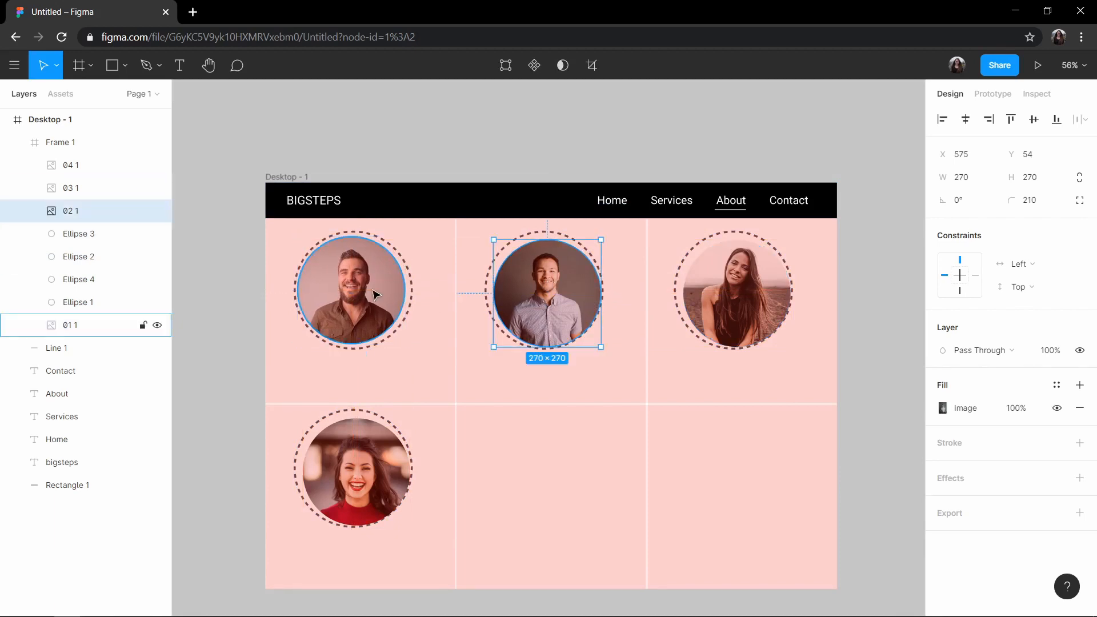
# - Set all four portraits to 250 × 250 and lock their proportions
pyautogui.click(351, 288)
pyautogui.keyDown('shift'); pyautogui.click(547, 291); pyautogui.keyUp('shift')
pyautogui.keyDown('shift'); pyautogui.click(714, 297); pyautogui.keyUp('shift')
pyautogui.keyDown('shift'); pyautogui.click(356, 472); pyautogui.keyUp('shift')
pyautogui.click(976, 186)
pyautogui.write('250')
pyautogui.click(1079, 178)
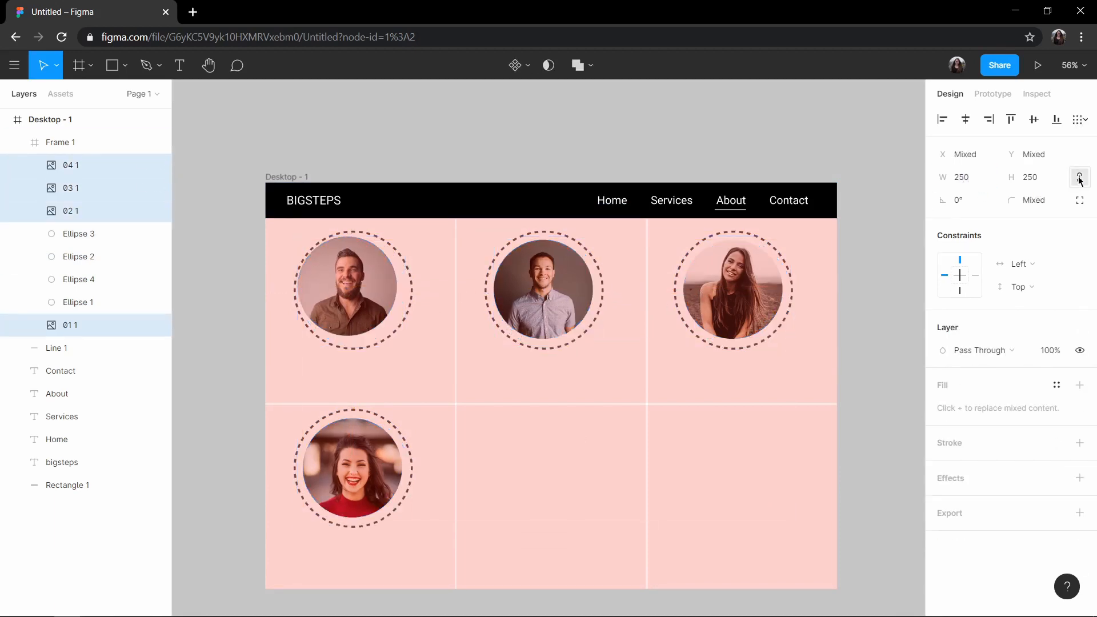
# - Shift the four portraits slightly toward their rings' centres and align the first one in its ring at X 96, Y 56
pyautogui.moveTo(372, 304); pyautogui.dragTo(381, 291)
pyautogui.doubleClick(380, 291)
pyautogui.press('Escape')
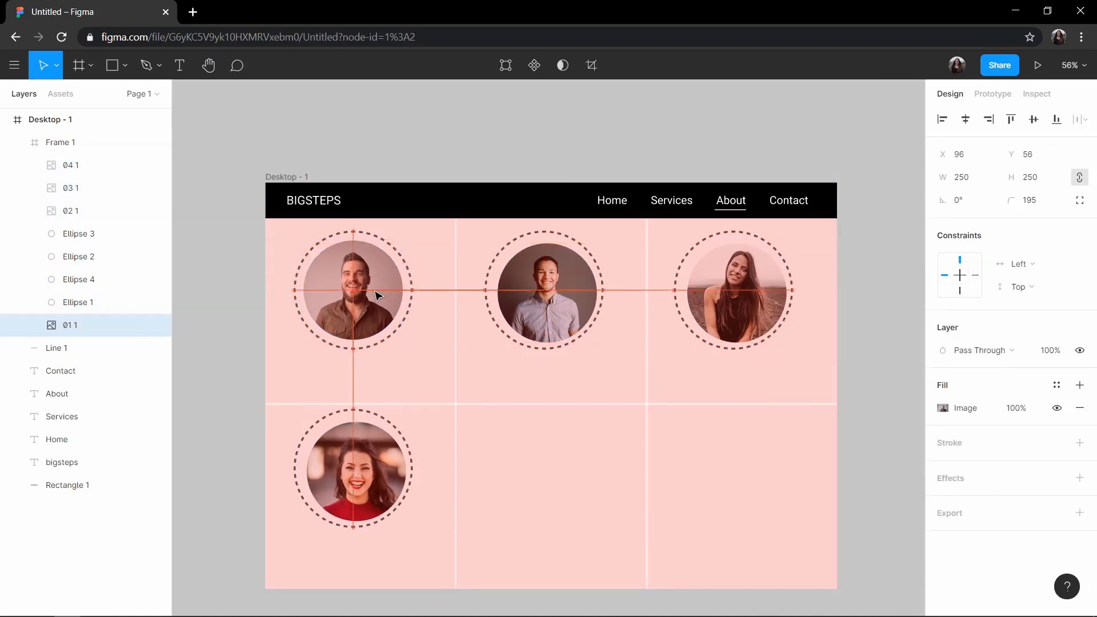
# - Centre the second, third and fourth portraits inside their dashed rings
pyautogui.click(576, 308)
pyautogui.moveTo(576, 308); pyautogui.dragTo(571, 306)
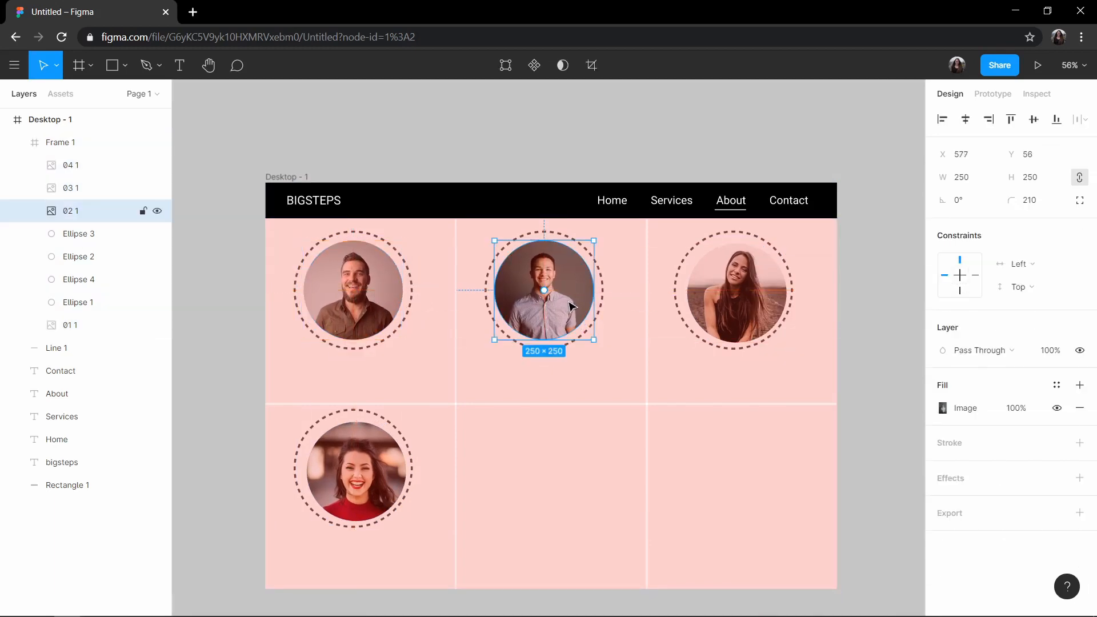
pyautogui.moveTo(738, 291); pyautogui.dragTo(732, 292)
pyautogui.moveTo(384, 450); pyautogui.dragTo(380, 448)
pyautogui.click(189, 350)
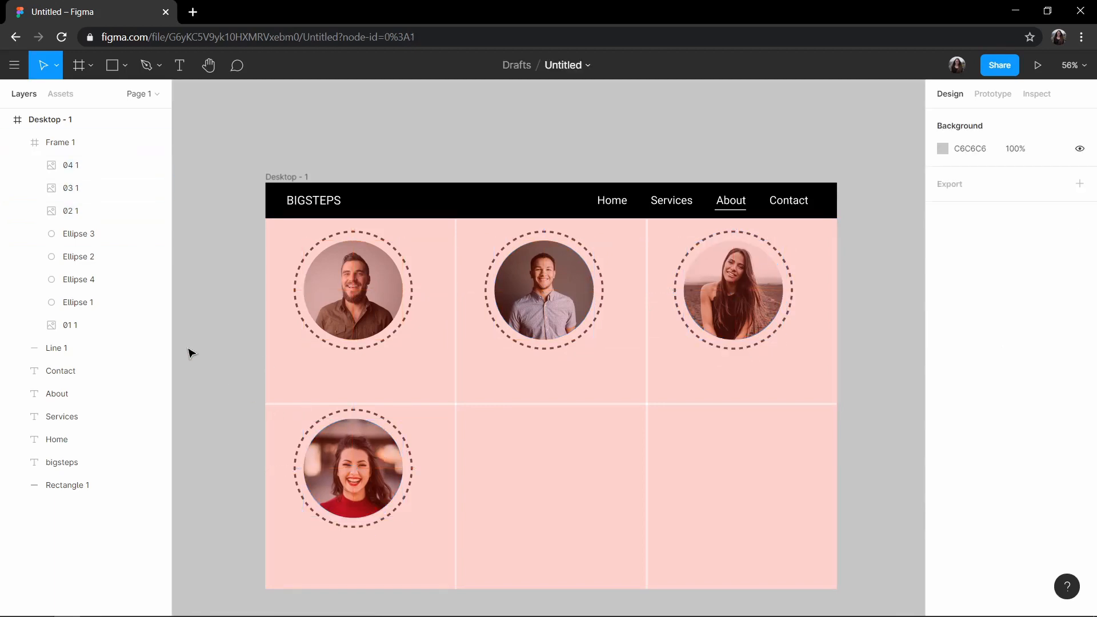
# - Import the image 05 from the images folder and place it on the canvas
pyautogui.click(11, 67)
pyautogui.click(183, 213)
pyautogui.click(494, 120)
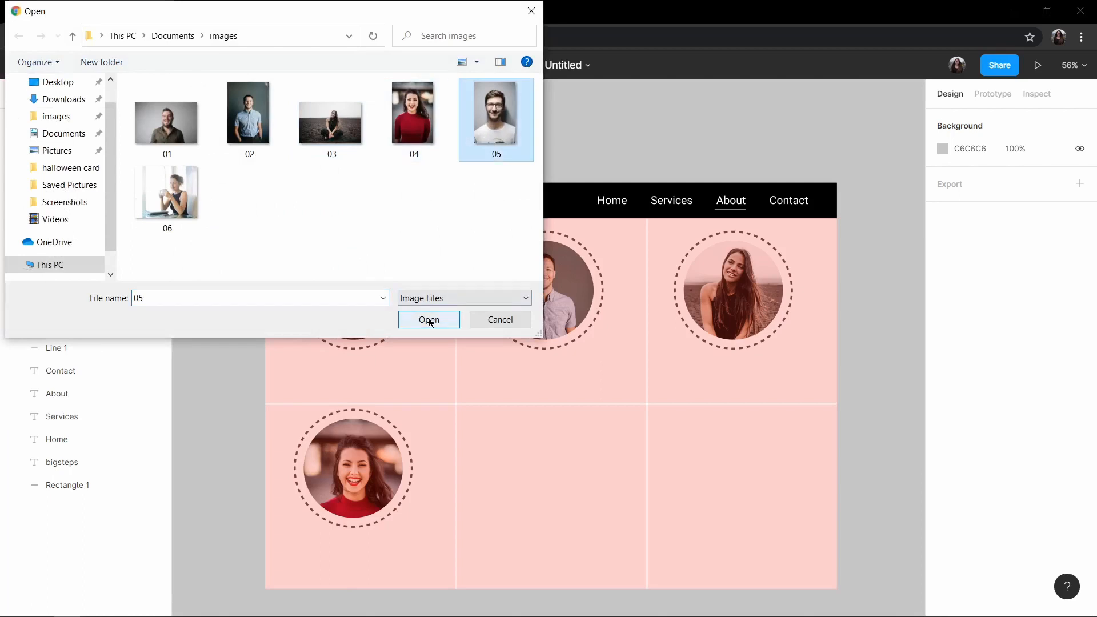
pyautogui.click(430, 322)
pyautogui.click(850, 264)
# - Scale image 05 down to about 278 × 391 beside the Desktop - 1 frame
pyautogui.scroll(-5, 742, 221)
pyautogui.scroll(5, 731, 209)
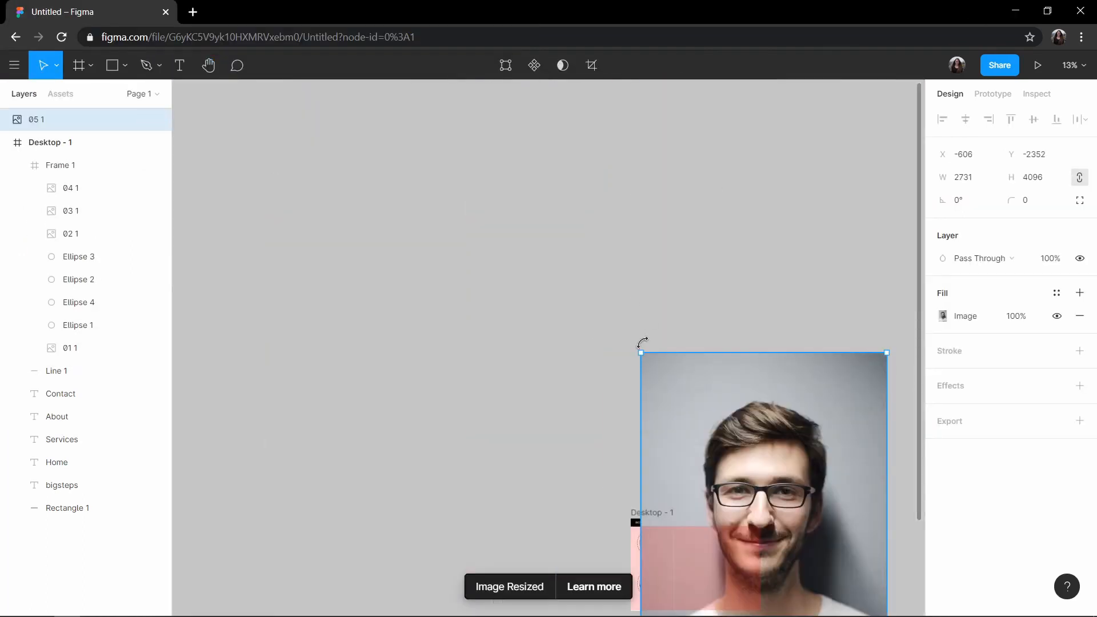
pyautogui.scroll(-5, 706, 263)
pyautogui.moveTo(649, 111); pyautogui.dragTo(792, 322)
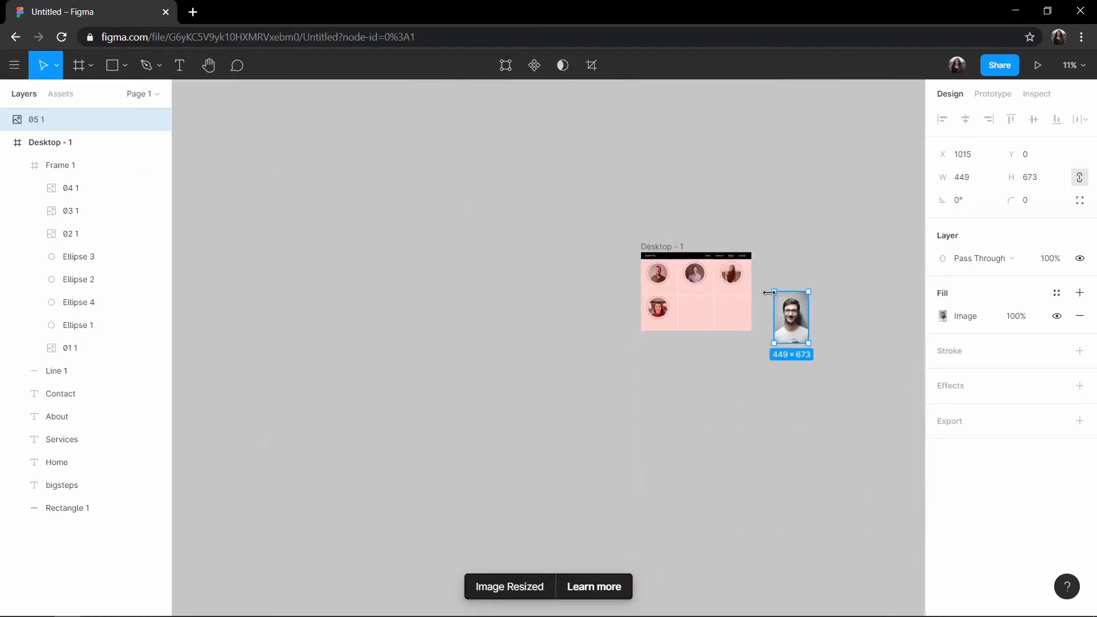
pyautogui.scroll(10, 798, 326)
pyautogui.moveTo(631, 92); pyautogui.dragTo(714, 233)
pyautogui.hscroll(-3, 468, 276)
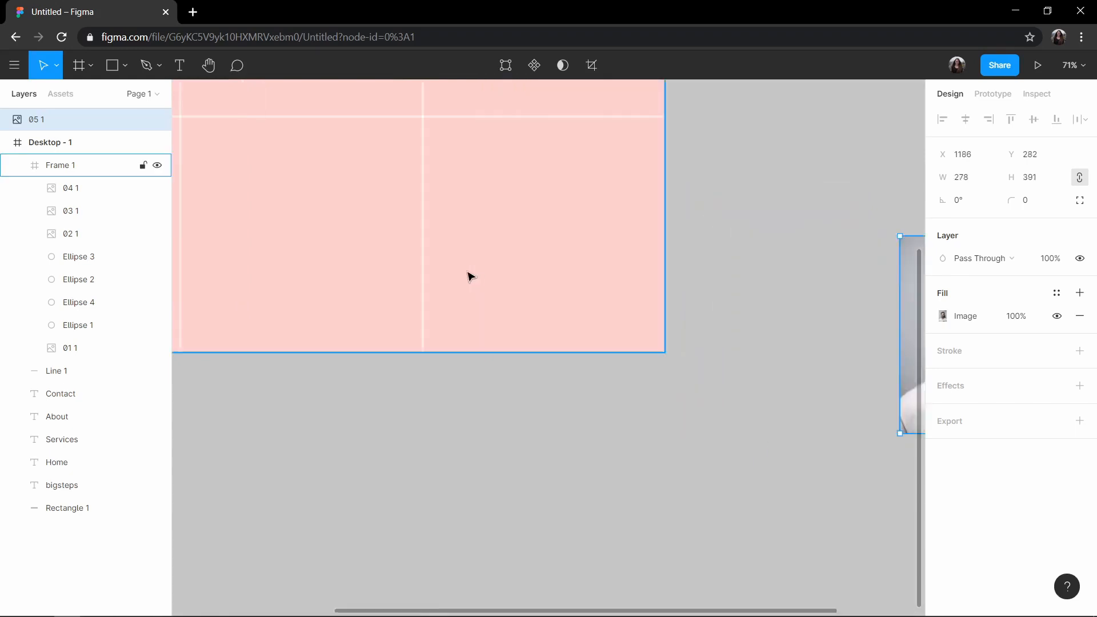
# - Crop image 05 to about 271 × 276 around the man's head and shoulders
pyautogui.hscroll(-3, 468, 271)
pyautogui.doubleClick(282, 223)
pyautogui.hscroll(6, 588, 265)
pyautogui.click(725, 352)
pyautogui.click(943, 316)
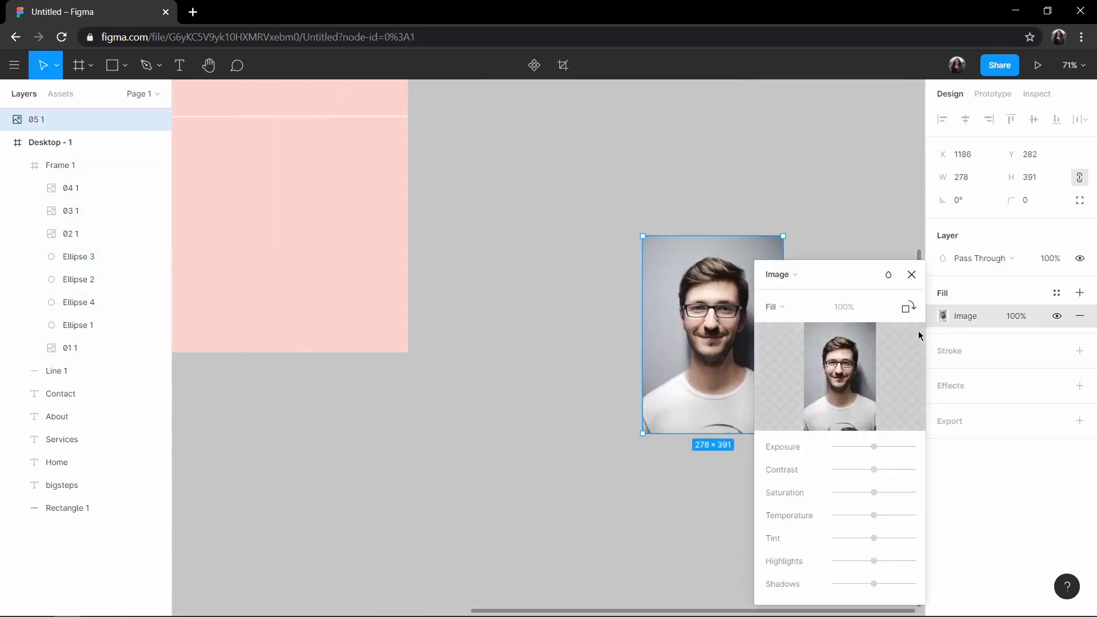
pyautogui.click(793, 341)
pyautogui.moveTo(712, 433); pyautogui.dragTo(710, 381)
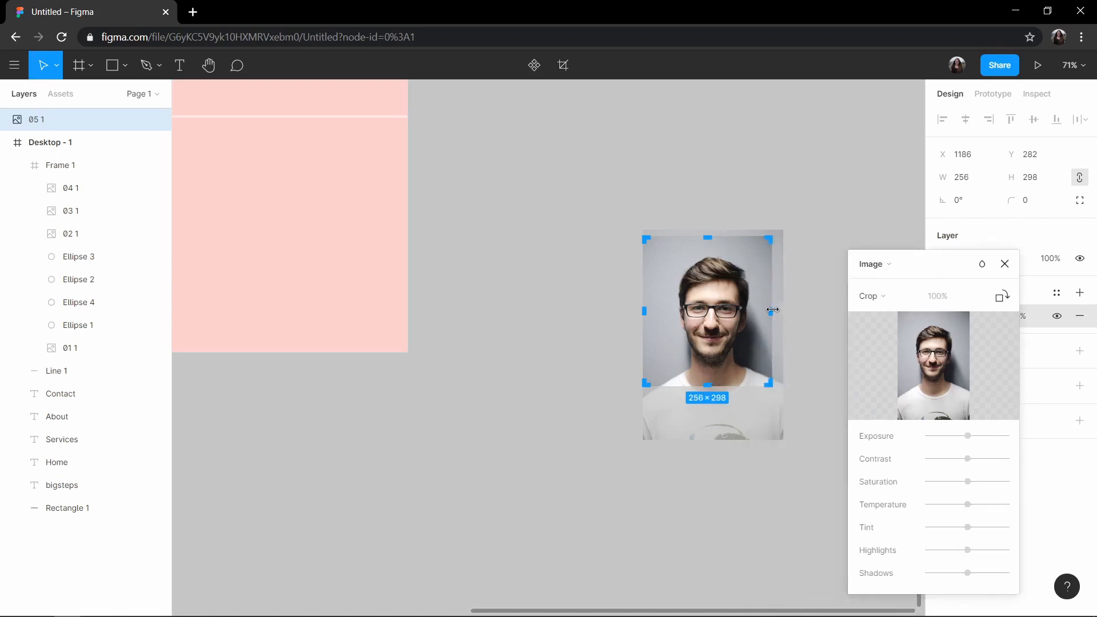
pyautogui.moveTo(746, 305); pyautogui.dragTo(718, 290)
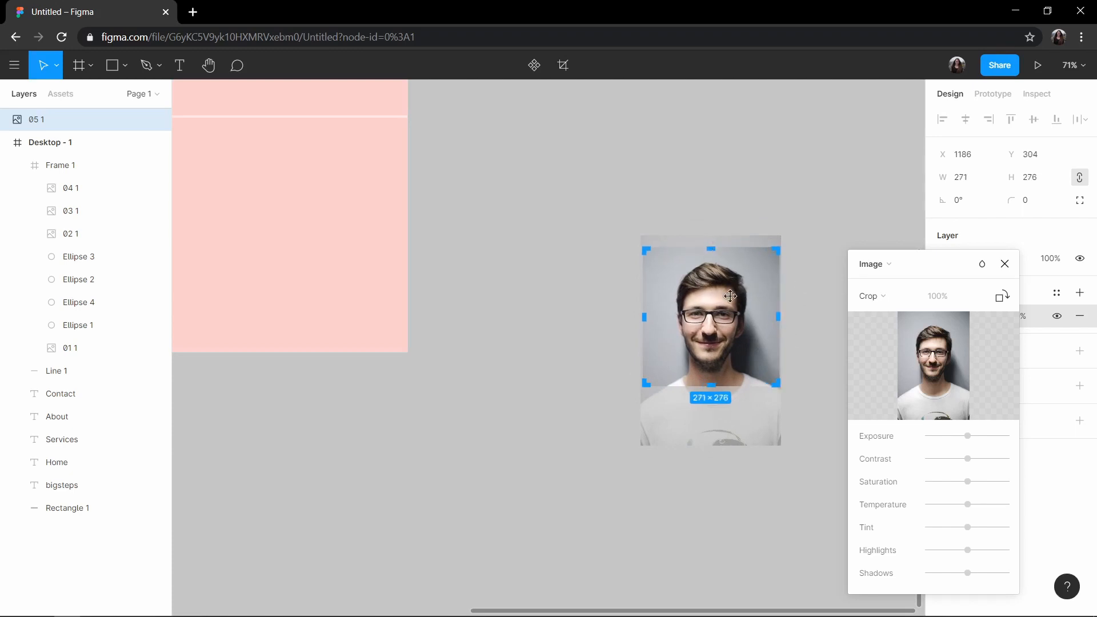
pyautogui.press('Escape')
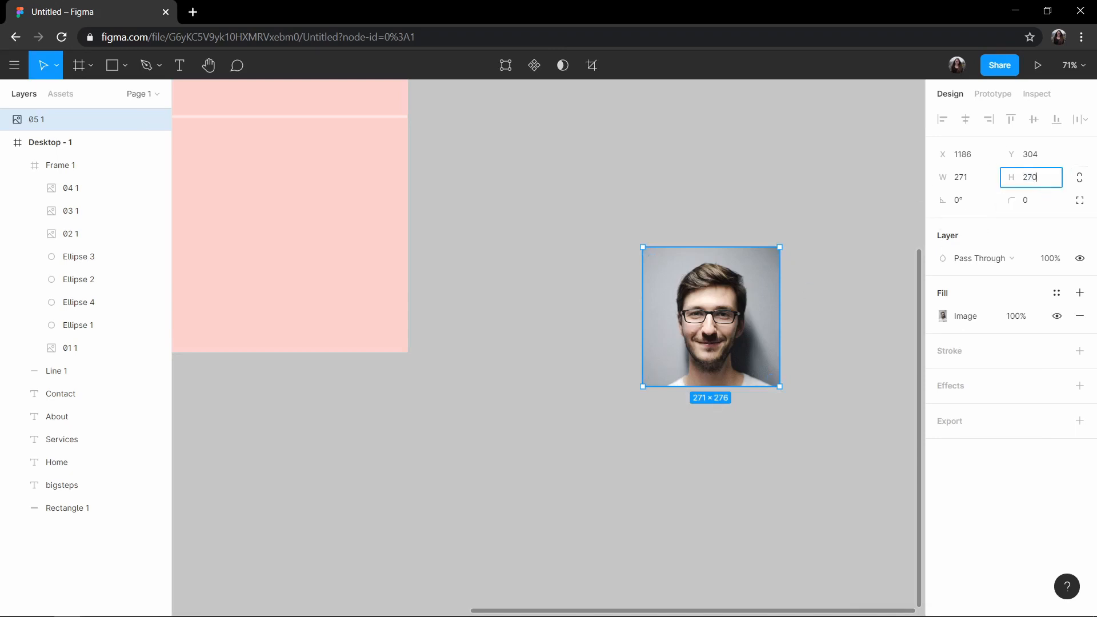
# - Round the corners of image 05 fully into a circle and set its height to 271
pyautogui.press('Return')
pyautogui.hotkey('ctrl', 'z')
pyautogui.click(834, 277)
pyautogui.click(754, 296)
pyautogui.moveTo(768, 258); pyautogui.dragTo(624, 394)
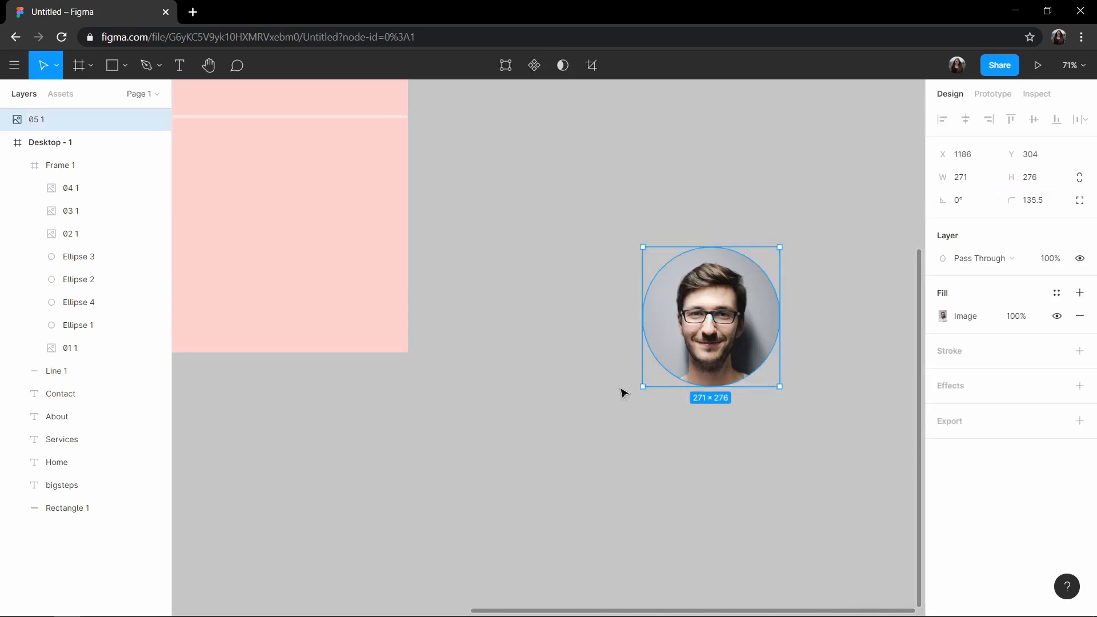
pyautogui.write('271')
pyautogui.press('Return')
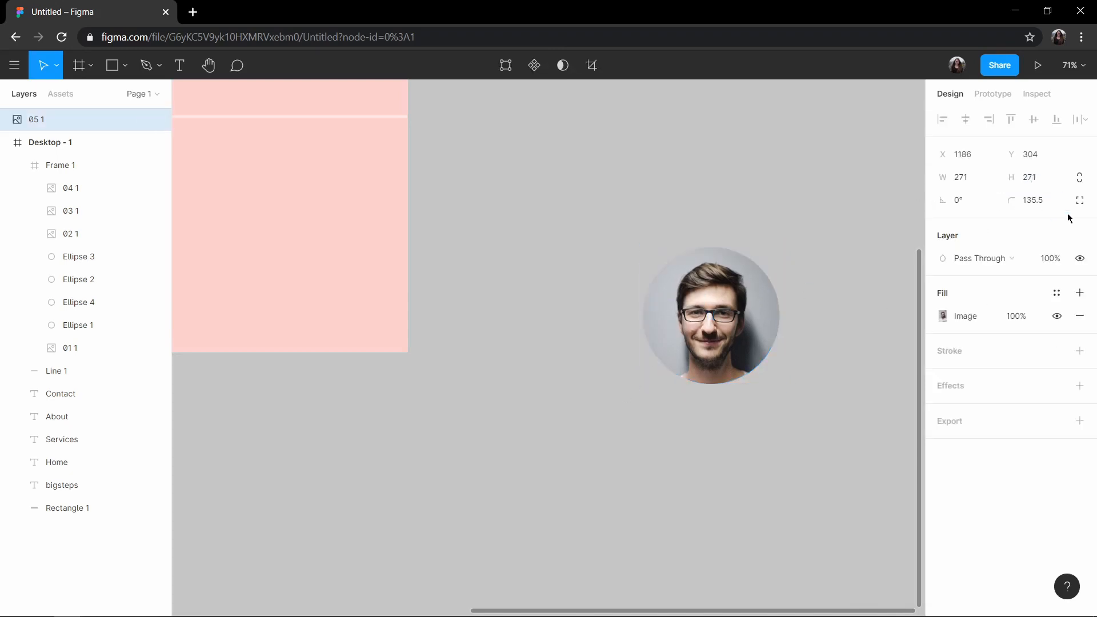
# - Resize portrait 05 to 250 × 250 with locked proportions and place it in the second row's middle cell, level with the fourth portrait
pyautogui.scroll(5, 535, 446)
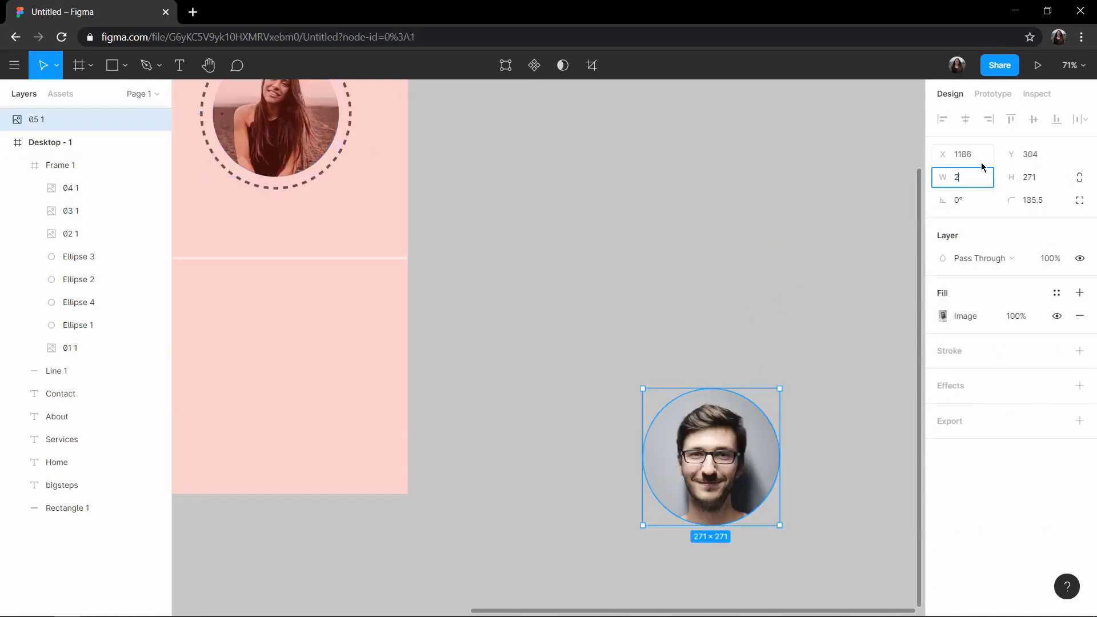
pyautogui.click(1085, 177)
pyautogui.moveTo(747, 458); pyautogui.dragTo(556, 348)
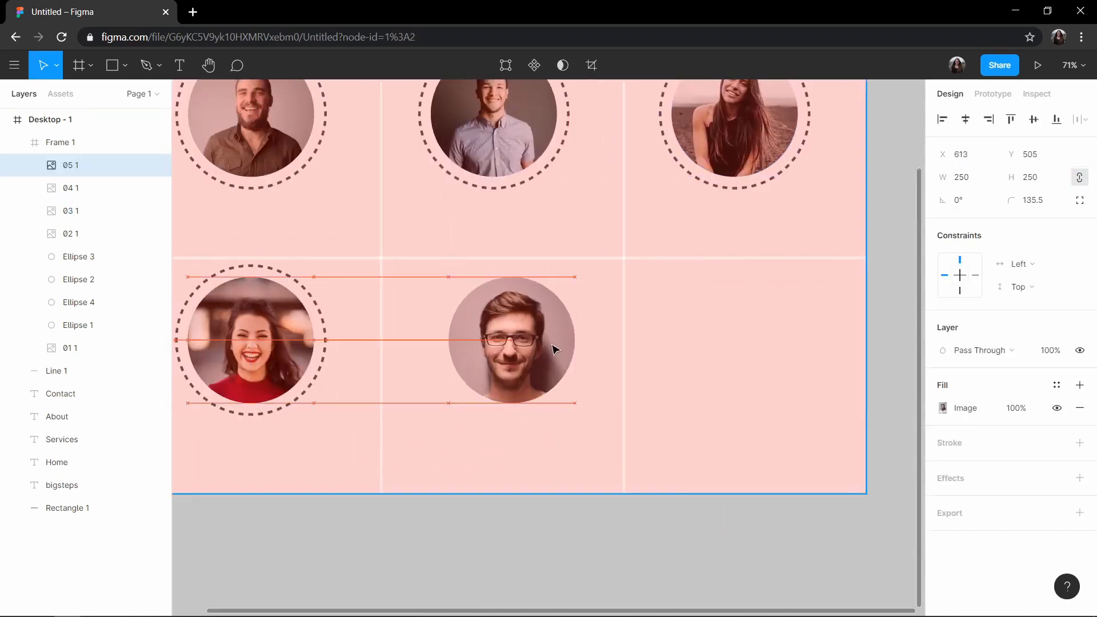
# - Duplicate the fourth portrait's dashed ring and centre the copy around portrait 05
pyautogui.click(312, 292)
pyautogui.hotkey('ctrl', 'c')
pyautogui.hotkey('ctrl', 'v')
pyautogui.moveTo(311, 291); pyautogui.dragTo(573, 292)
pyautogui.click(909, 344)
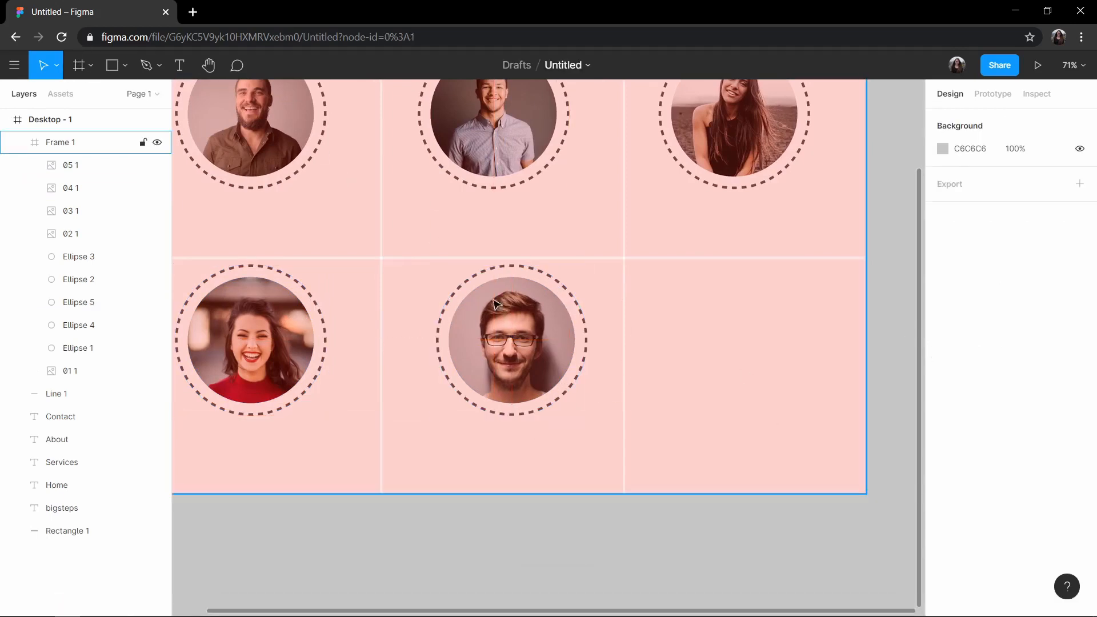
# - Import the image 06 and scale it to about 651 × 540 beside the Desktop - 1 frame
pyautogui.click(14, 64)
pyautogui.click(196, 210)
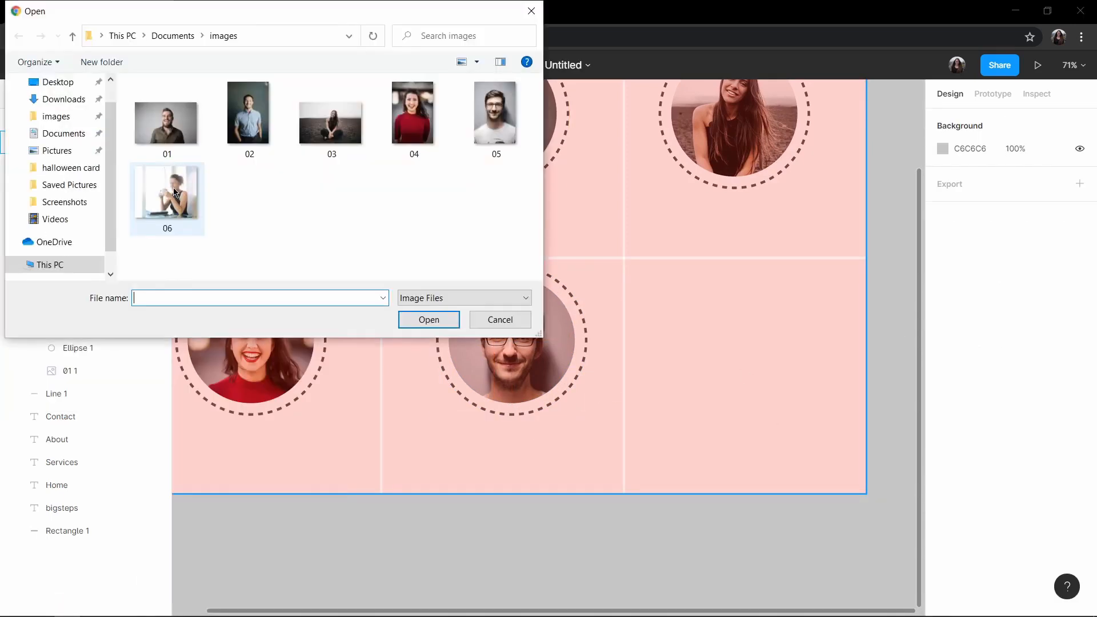
pyautogui.doubleClick(166, 191)
pyautogui.click(713, 294)
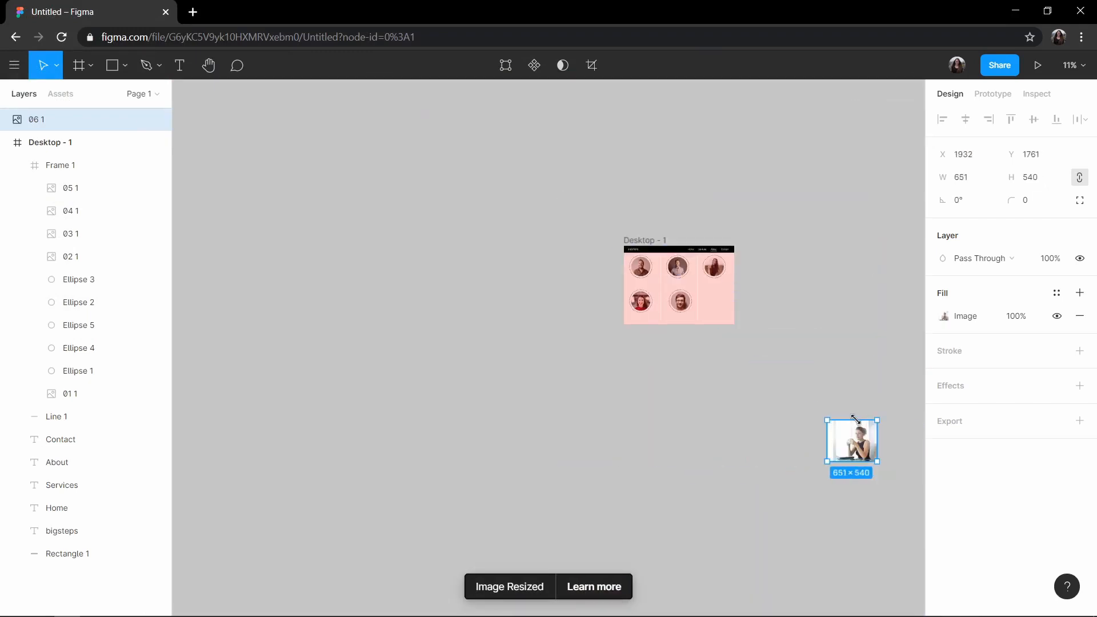
pyautogui.hotkey('shift', '2')
# - Crop image 06 to a 370 × 370 square around the woman's head and cup
pyautogui.click(943, 316)
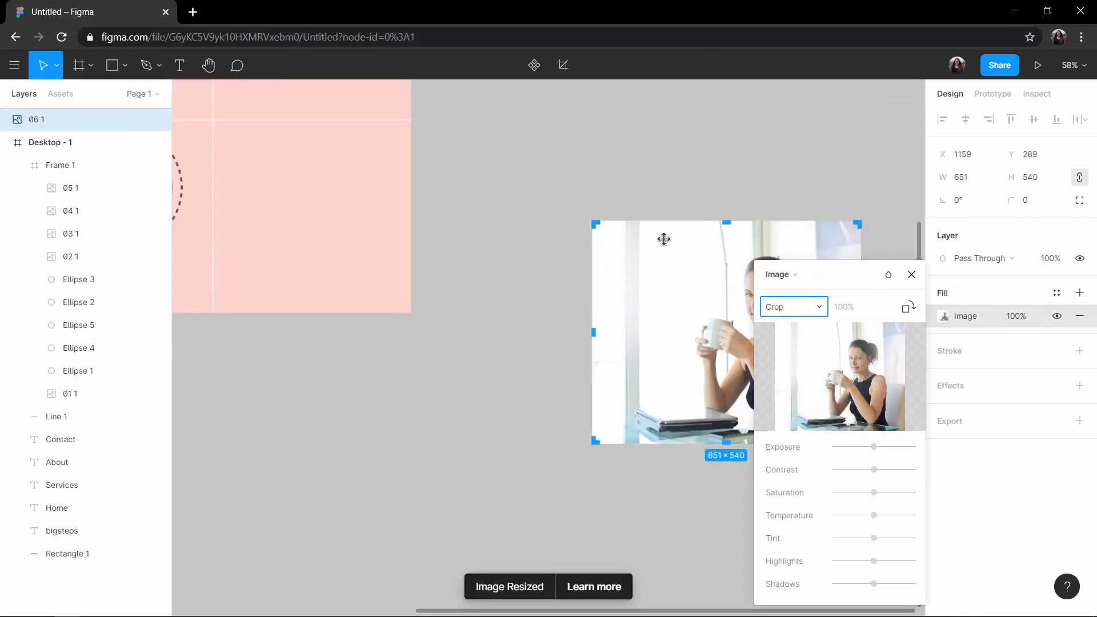
pyautogui.moveTo(851, 281); pyautogui.dragTo(979, 383)
pyautogui.moveTo(594, 332); pyautogui.dragTo(666, 344)
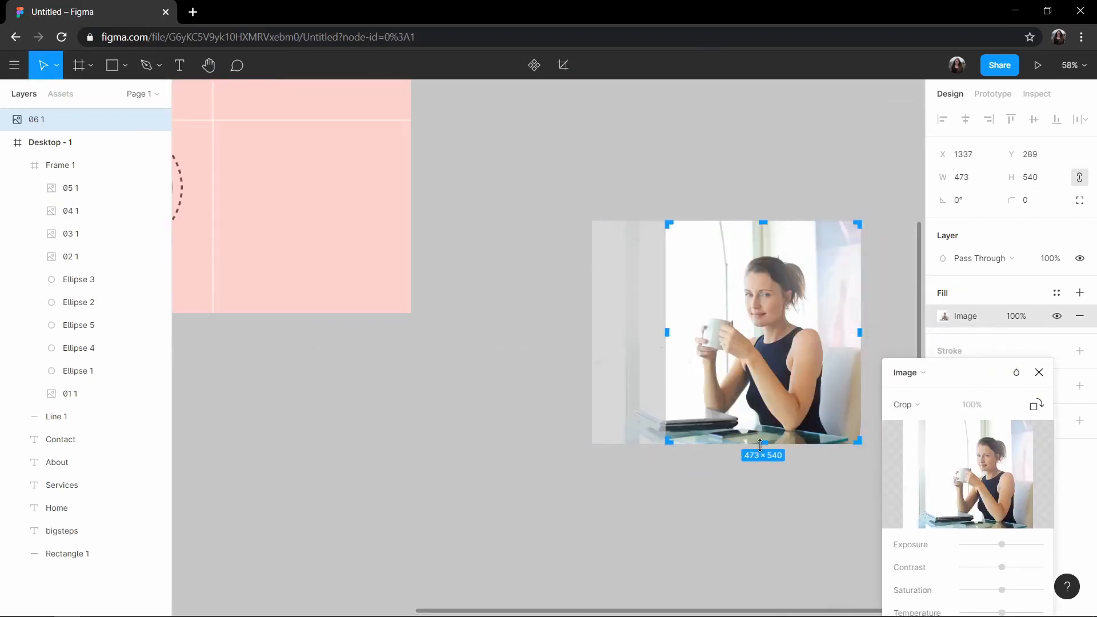
pyautogui.moveTo(760, 444); pyautogui.dragTo(762, 391)
pyautogui.moveTo(763, 222); pyautogui.dragTo(758, 241)
pyautogui.moveTo(663, 314); pyautogui.dragTo(683, 314)
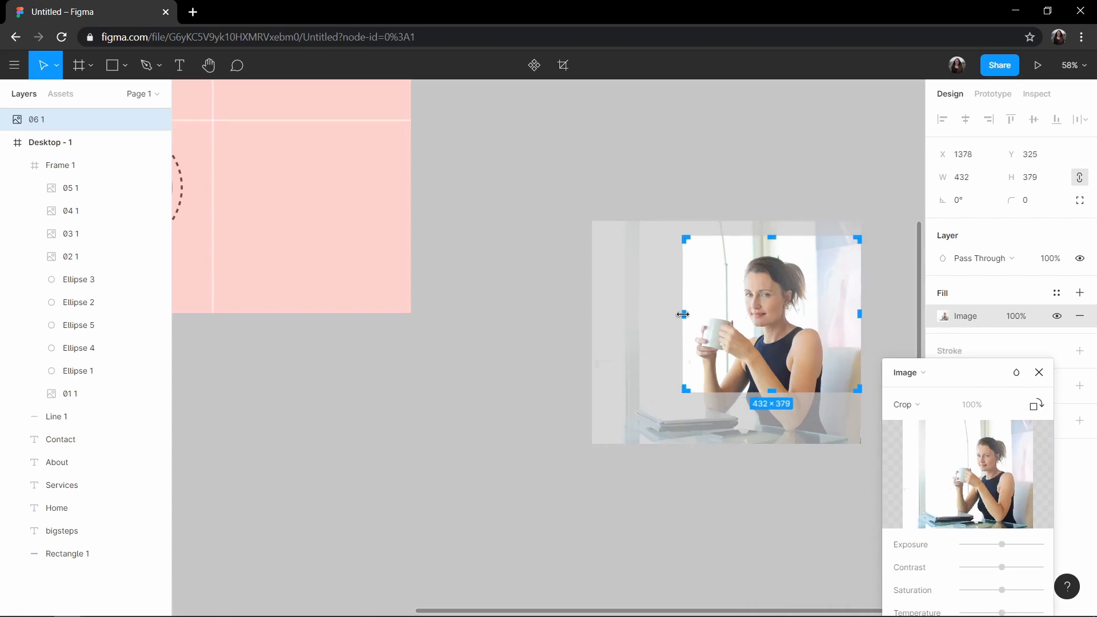
pyautogui.moveTo(860, 314); pyautogui.dragTo(838, 311)
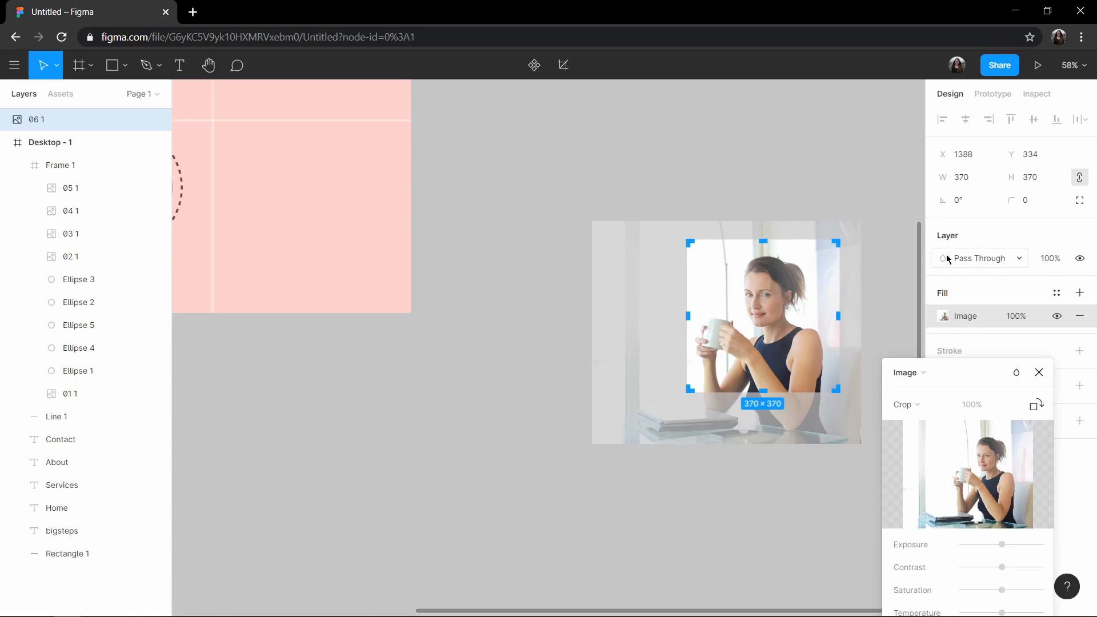
pyautogui.press('Return')
# - Round the corners of image 06 fully into a circle and resize it to 250 × 250
pyautogui.moveTo(831, 384); pyautogui.dragTo(764, 318)
pyautogui.hscroll(-2, 301, 301)
pyautogui.doubleClick(244, 197)
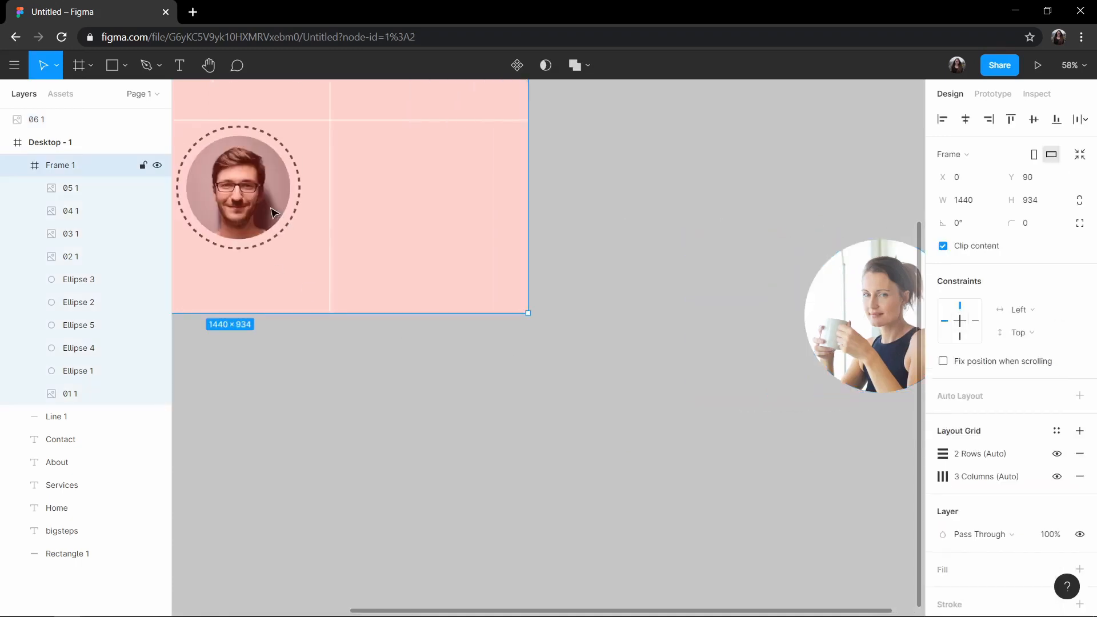
pyautogui.click(867, 310)
pyautogui.click(974, 184)
pyautogui.write('250')
pyautogui.click(1040, 186)
pyautogui.write('250')
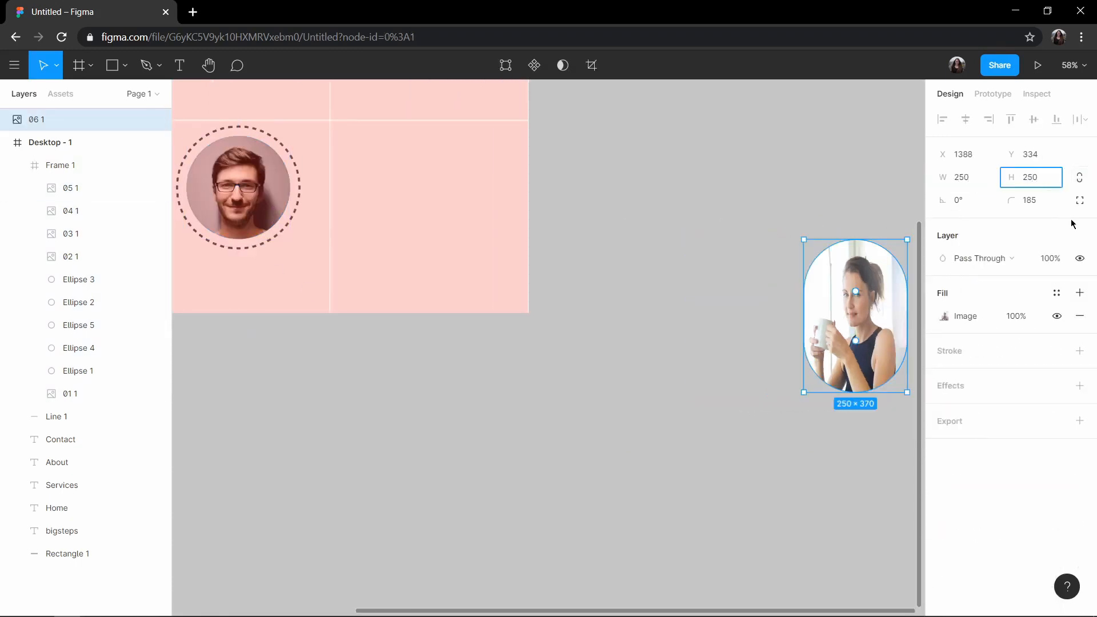
pyautogui.press('Return')
# - Place portrait 06 in the second row's last cell and surround it with a copy of the fifth portrait's dashed ring
pyautogui.moveTo(866, 286); pyautogui.dragTo(461, 193)
pyautogui.click(299, 166)
pyautogui.hotkey('ctrl', 'c')
pyautogui.hotkey('ctrl', 'v')
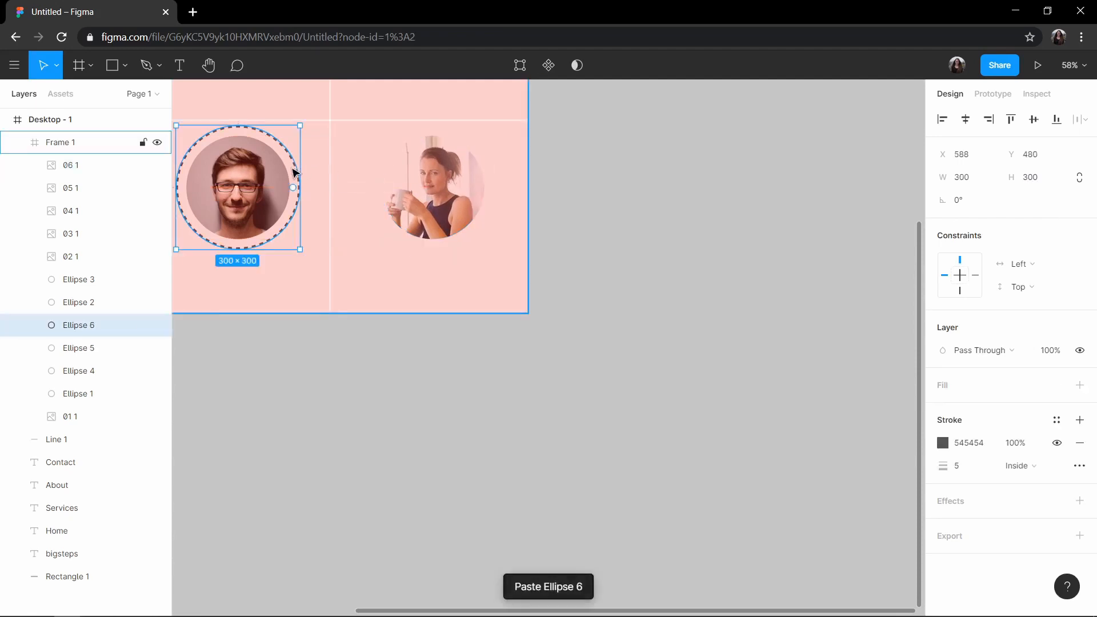
pyautogui.moveTo(299, 172); pyautogui.dragTo(488, 171)
pyautogui.click(481, 283)
pyautogui.scroll(-4, 481, 282)
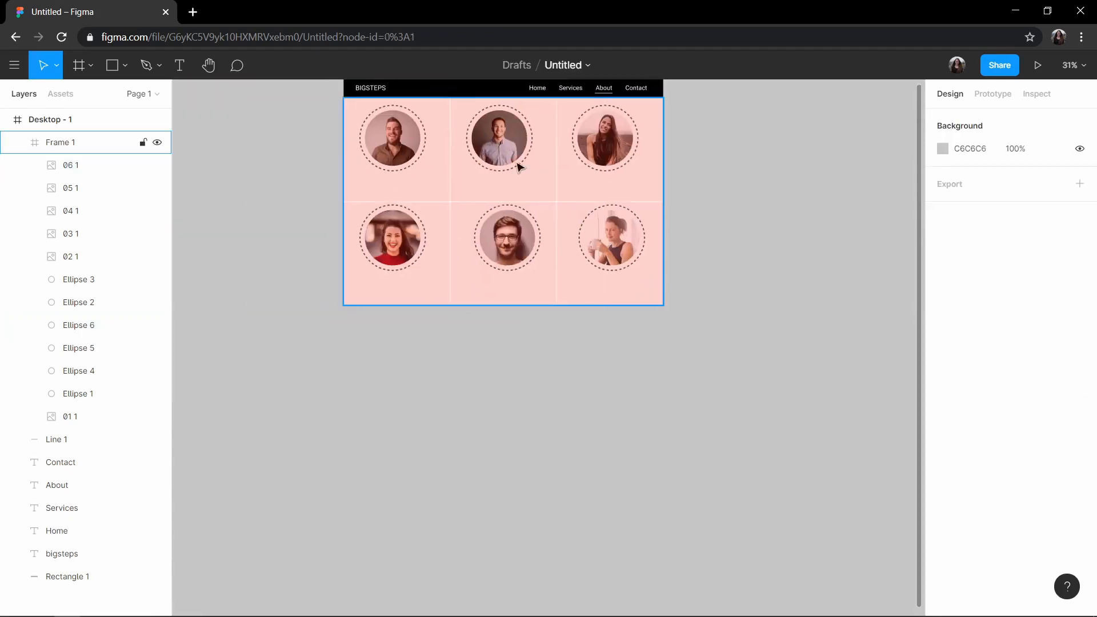
# - Group the second portrait with its dashed ring and shift the group slightly right
pyautogui.scroll(1, 517, 164)
pyautogui.click(475, 141)
pyautogui.click(477, 138)
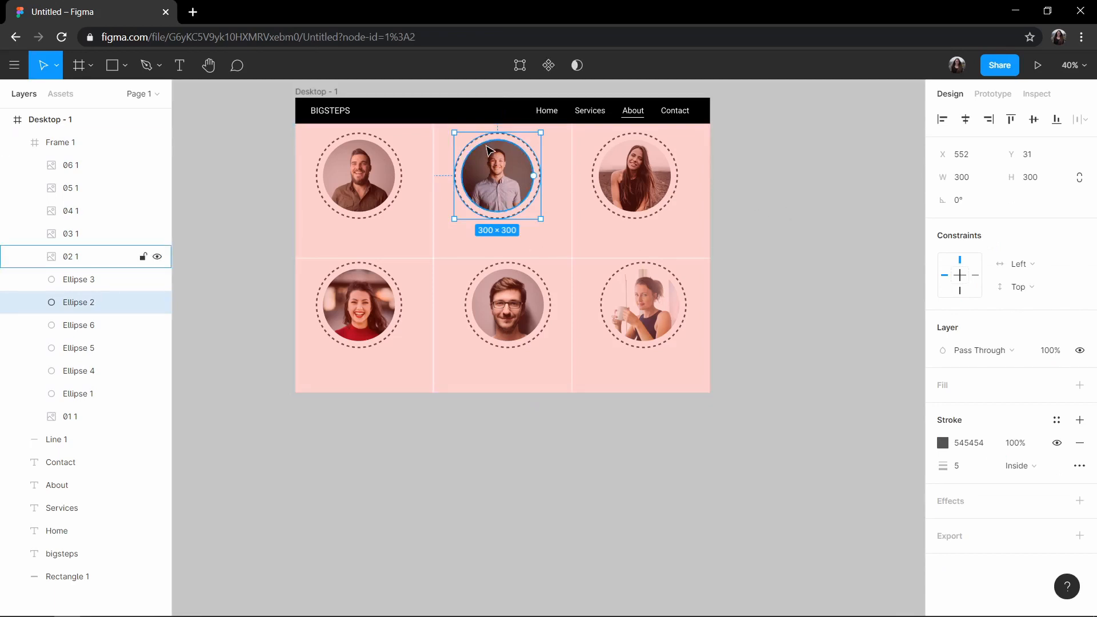
pyautogui.keyDown('shift'); pyautogui.click(483, 154); pyautogui.keyUp('shift')
pyautogui.rightClick(475, 148)
pyautogui.click(514, 277)
pyautogui.moveTo(498, 189); pyautogui.dragTo(506, 190)
# - Group the fifth portrait with its dashed ring and align the group under the second portrait at X 562
pyautogui.click(504, 303)
pyautogui.keyDown('shift'); pyautogui.click(507, 263); pyautogui.keyUp('shift')
pyautogui.rightClick(501, 306)
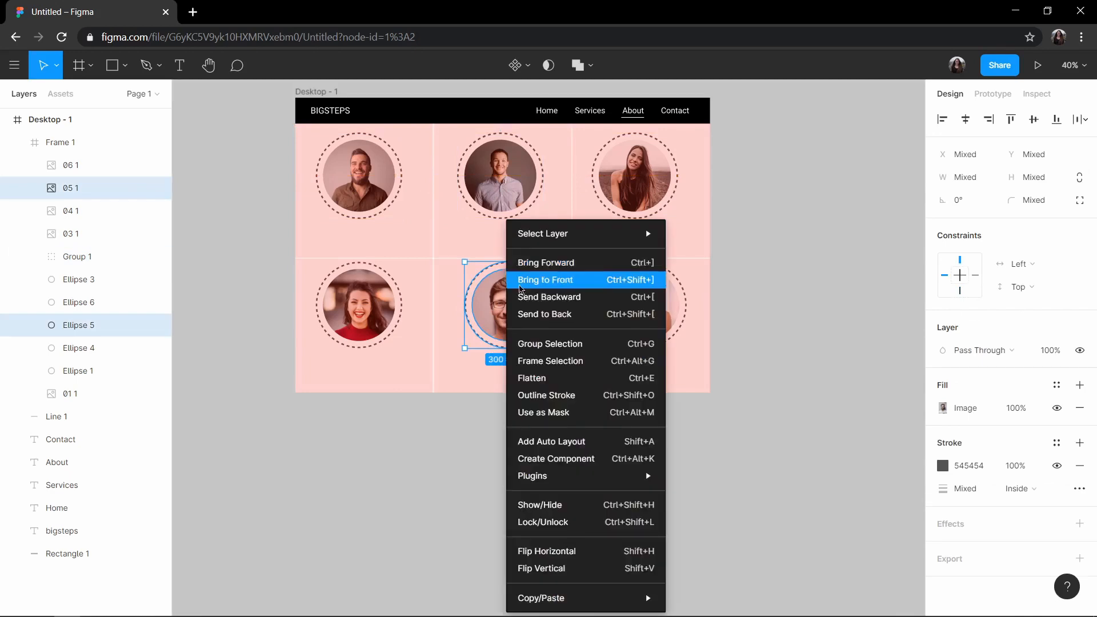
pyautogui.click(526, 344)
pyautogui.moveTo(523, 312); pyautogui.dragTo(523, 311)
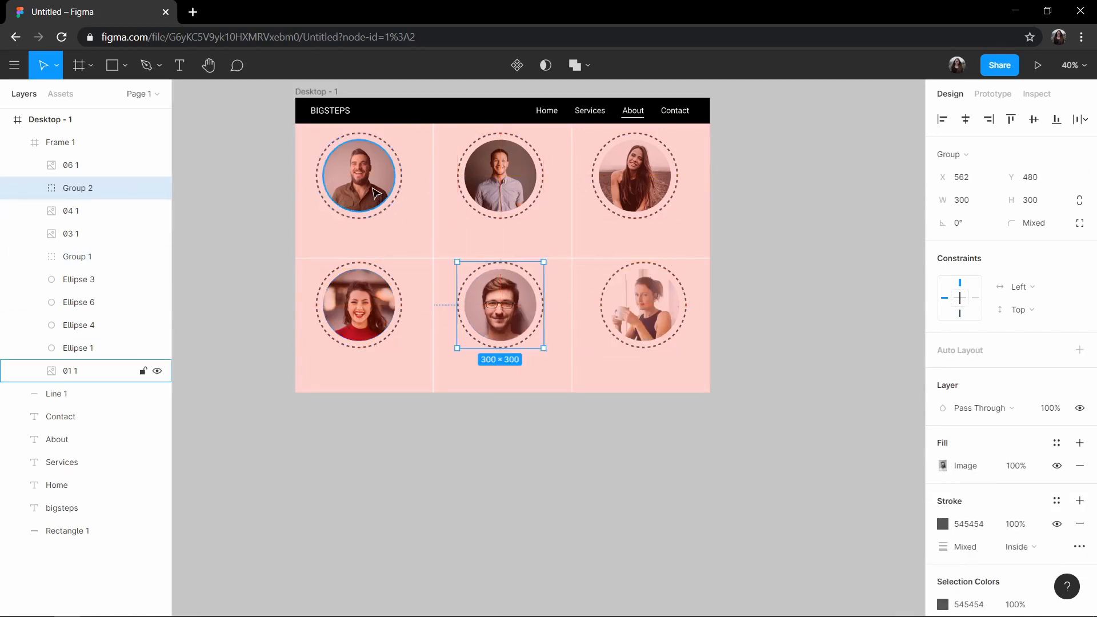
# - Group the first portrait with its dashed ring and shift the group right to X 96
pyautogui.click(85, 371)
pyautogui.keyDown('shift'); pyautogui.click(399, 171); pyautogui.keyUp('shift')
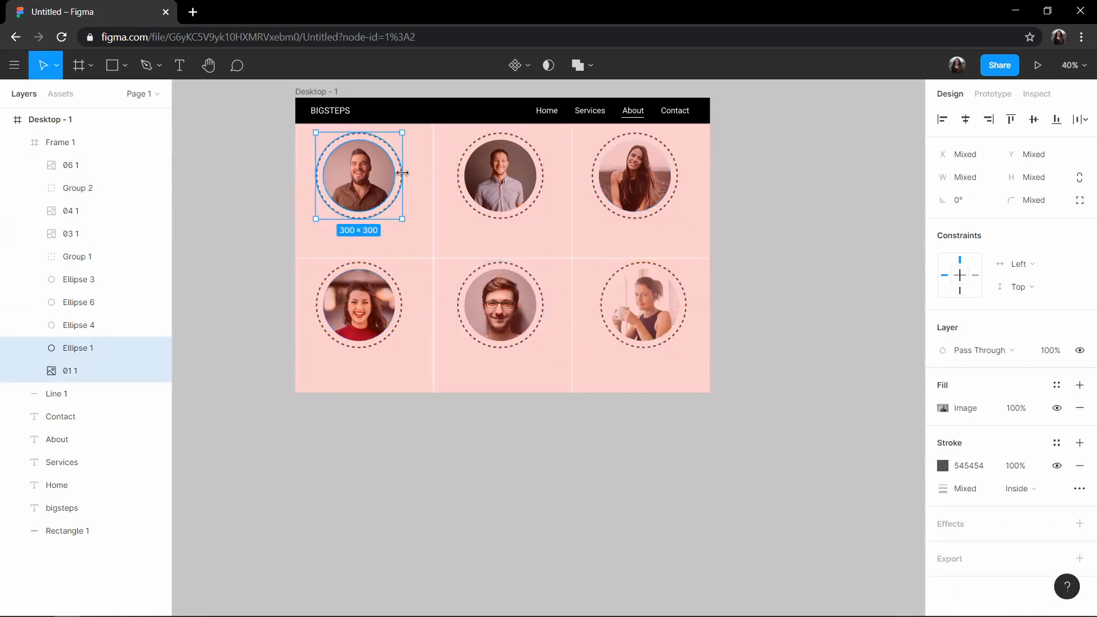
pyautogui.rightClick(370, 170)
pyautogui.click(400, 294)
pyautogui.moveTo(383, 190); pyautogui.dragTo(388, 190)
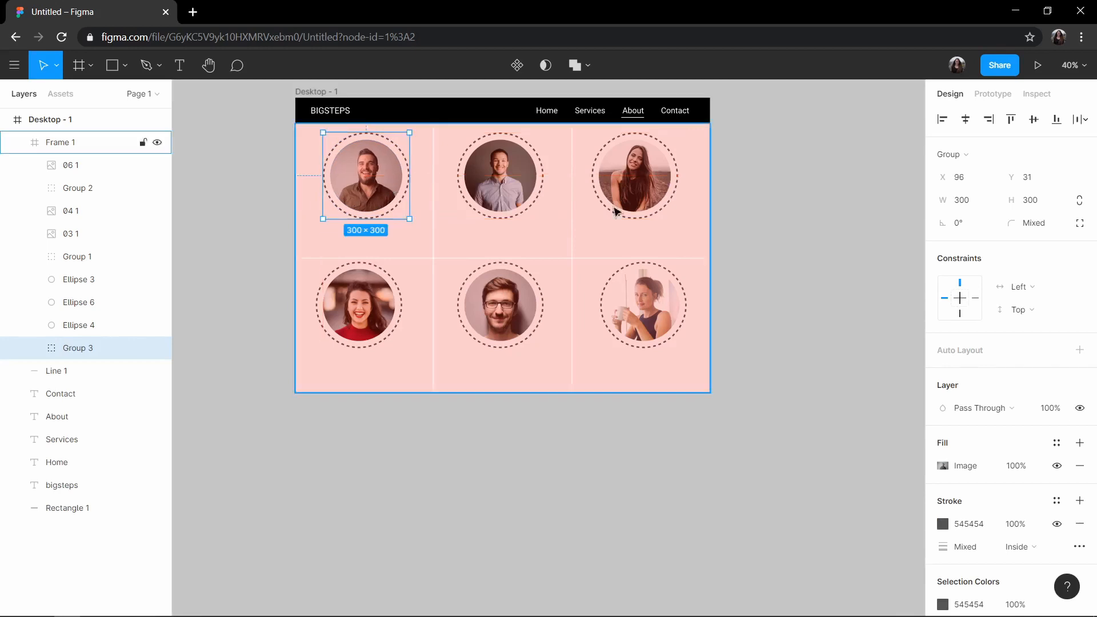
# - Group the third portrait with its dashed ring and shift the group slightly right, above the sixth portrait
pyautogui.click(657, 177)
pyautogui.keyDown('shift'); pyautogui.click(676, 183); pyautogui.keyUp('shift')
pyautogui.rightClick(676, 183)
pyautogui.click(714, 293)
pyautogui.moveTo(651, 169); pyautogui.dragTo(661, 168)
# - Group the sixth portrait with its dashed ring, keeping it aligned under the third, and nudge the fifth portrait's group slightly right
pyautogui.click(680, 303)
pyautogui.keyDown('shift'); pyautogui.click(684, 294); pyautogui.keyUp('shift')
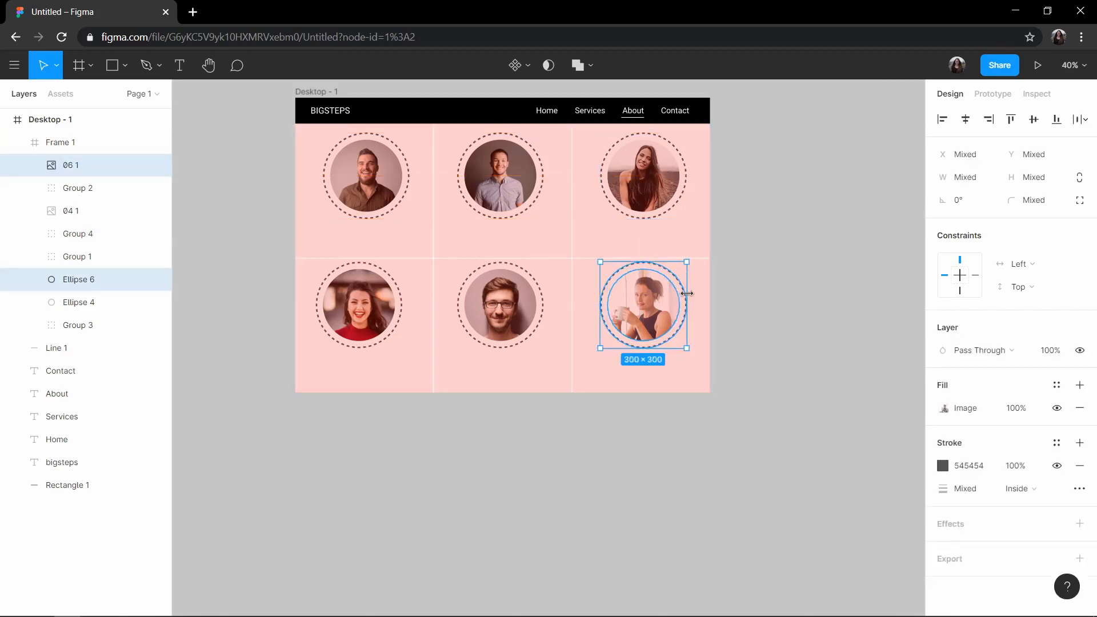
pyautogui.rightClick(665, 294)
pyautogui.click(686, 343)
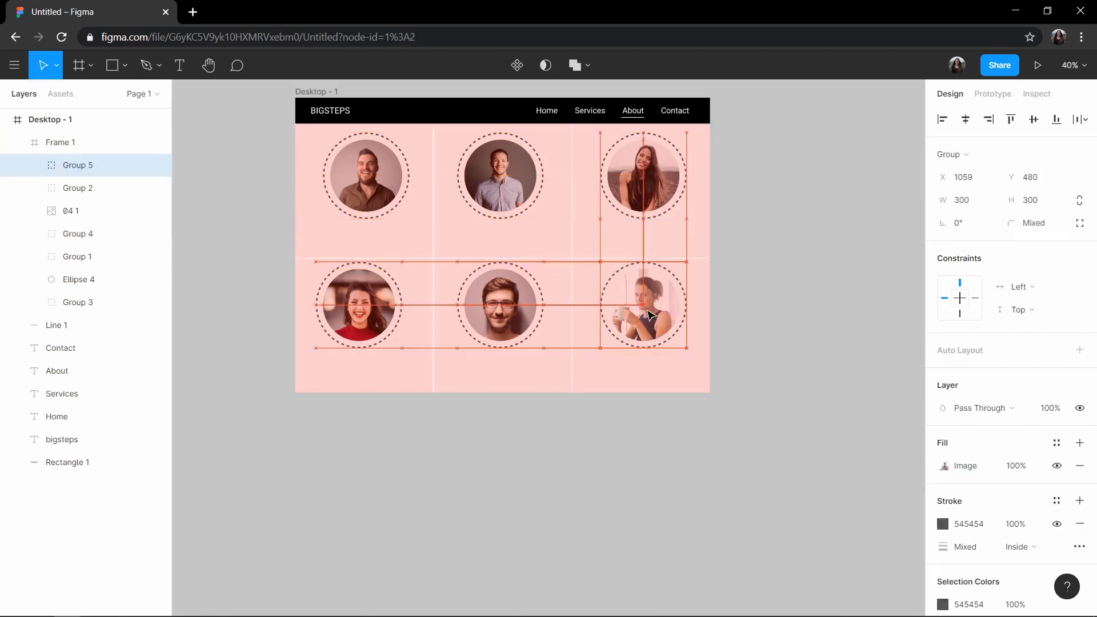
pyautogui.click(528, 291)
pyautogui.moveTo(522, 283)
pyautogui.mouseDown()
pyautogui.moveTo(510, 293)
pyautogui.moveTo(524, 285)
pyautogui.mouseUp()
# - Group the fourth portrait with its dashed ring and shift the group right to align under the first portrait
pyautogui.press('Tab')
pyautogui.keyDown('shift'); pyautogui.click(402, 294); pyautogui.keyUp('shift')
pyautogui.rightClick(375, 296)
pyautogui.click(399, 344)
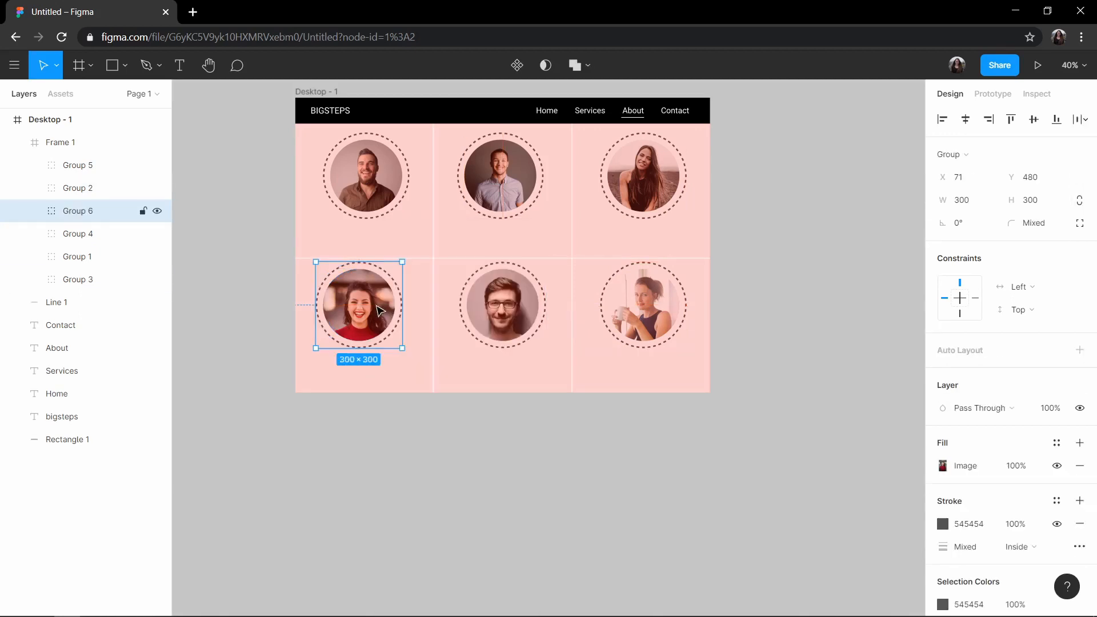
pyautogui.moveTo(382, 320); pyautogui.dragTo(389, 320)
# - Move the fifth portrait's group slightly left and the sixth portrait's group left to X 1034
pyautogui.click(537, 310)
pyautogui.moveTo(538, 311); pyautogui.dragTo(536, 311)
pyautogui.moveTo(659, 310); pyautogui.dragTo(658, 313)
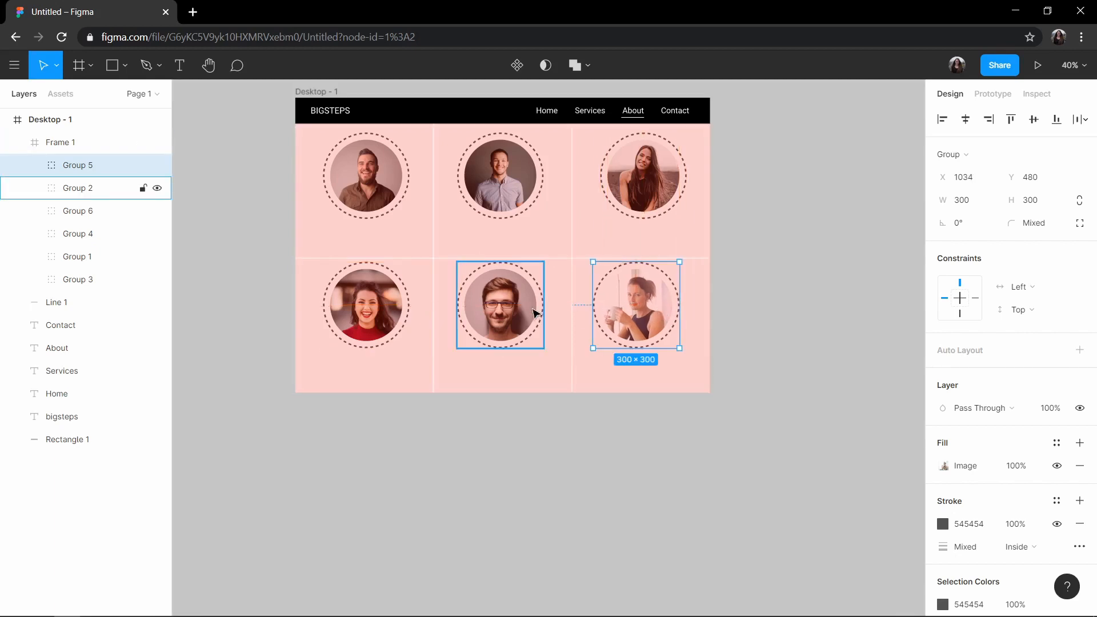
# - Move the second portrait's group slightly right to X 578
pyautogui.click(533, 313)
pyautogui.click(514, 203)
pyautogui.moveTo(518, 193); pyautogui.dragTo(522, 192)
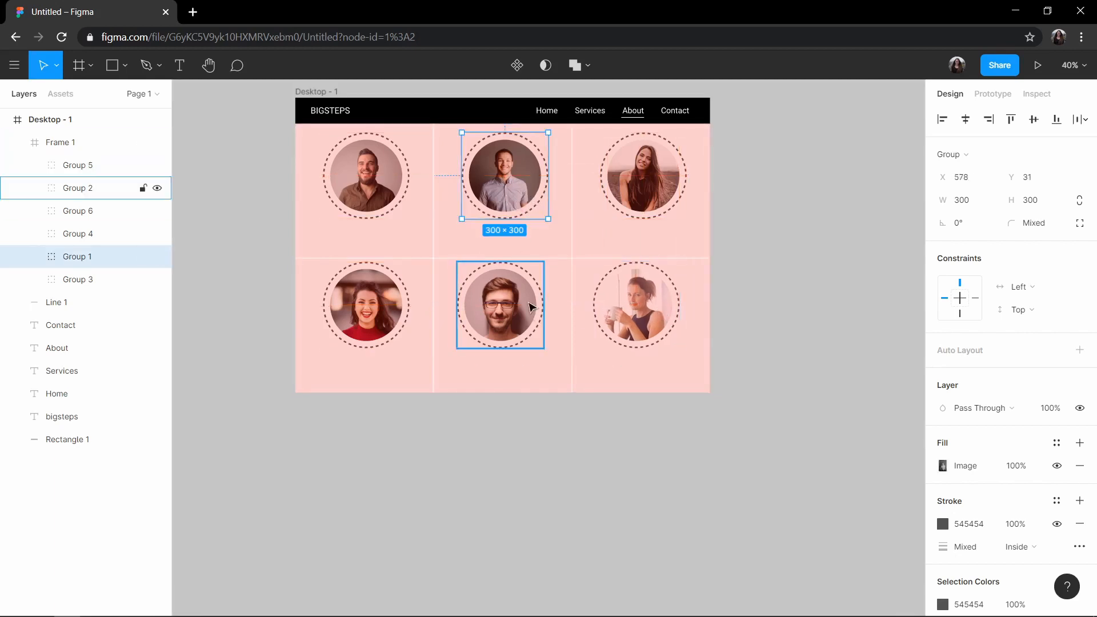
# - Shift the fifth and sixth portraits' groups right to align them under the second and third portraits
pyautogui.moveTo(531, 306); pyautogui.dragTo(535, 306)
pyautogui.click(631, 314)
pyautogui.moveTo(407, 314); pyautogui.dragTo(402, 312)
# - Hide the 2-row and 3-column layout grids of the portrait frame
pyautogui.click(284, 203)
pyautogui.click(332, 231)
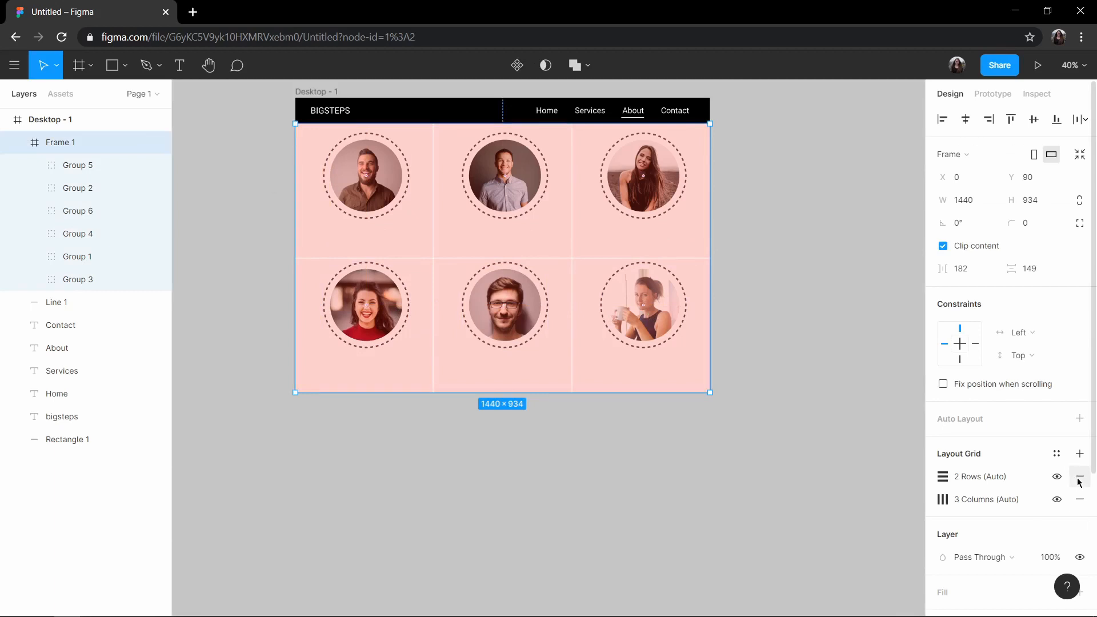
pyautogui.click(1057, 478)
pyautogui.click(1057, 498)
pyautogui.click(800, 379)
# - Add a text label with the team member's full name below the first portrait
pyautogui.scroll(5, 537, 193)
pyautogui.scroll(-3, 536, 196)
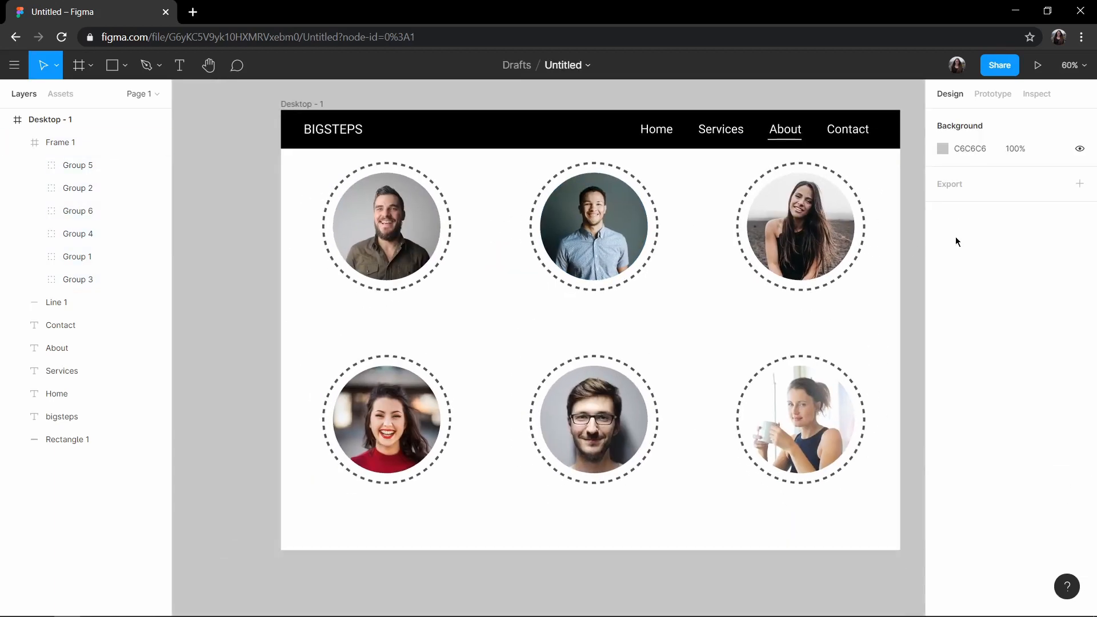
pyautogui.hscroll(1, 799, 240)
pyautogui.hscroll(-1, 799, 239)
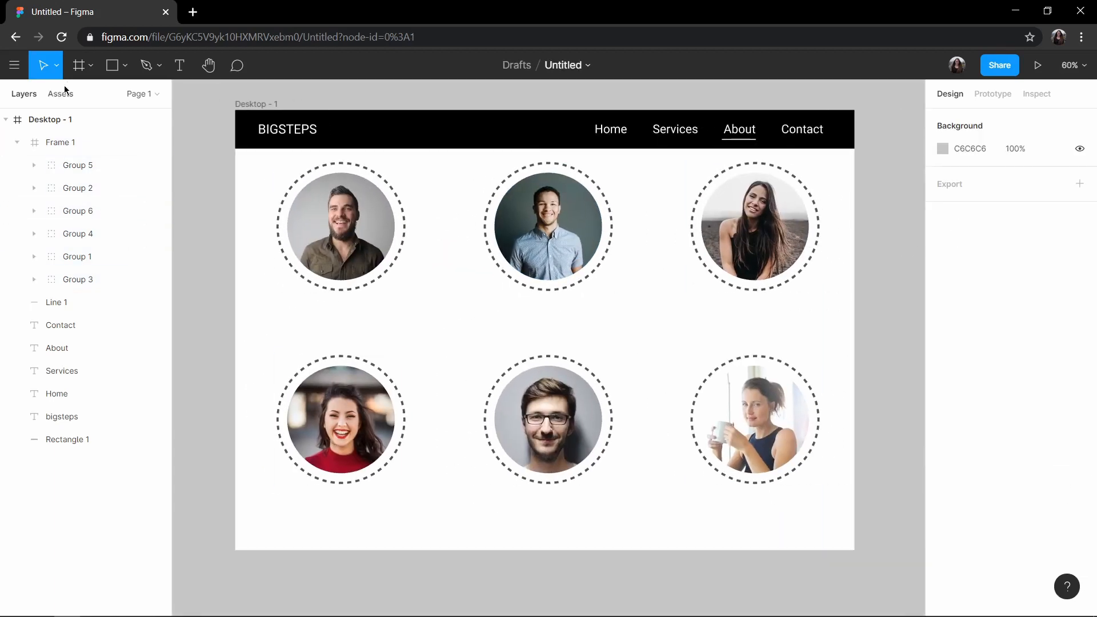
pyautogui.click(179, 66)
pyautogui.click(306, 301)
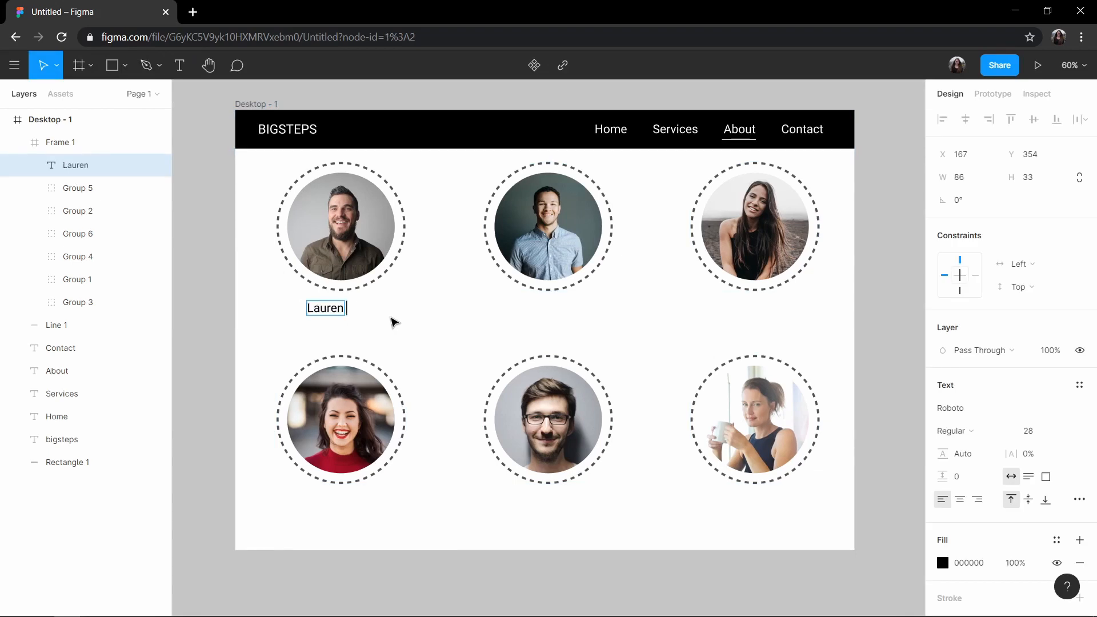
# - Add text labels with the team members' full names below the second and third portraits
pyautogui.click(554, 314)
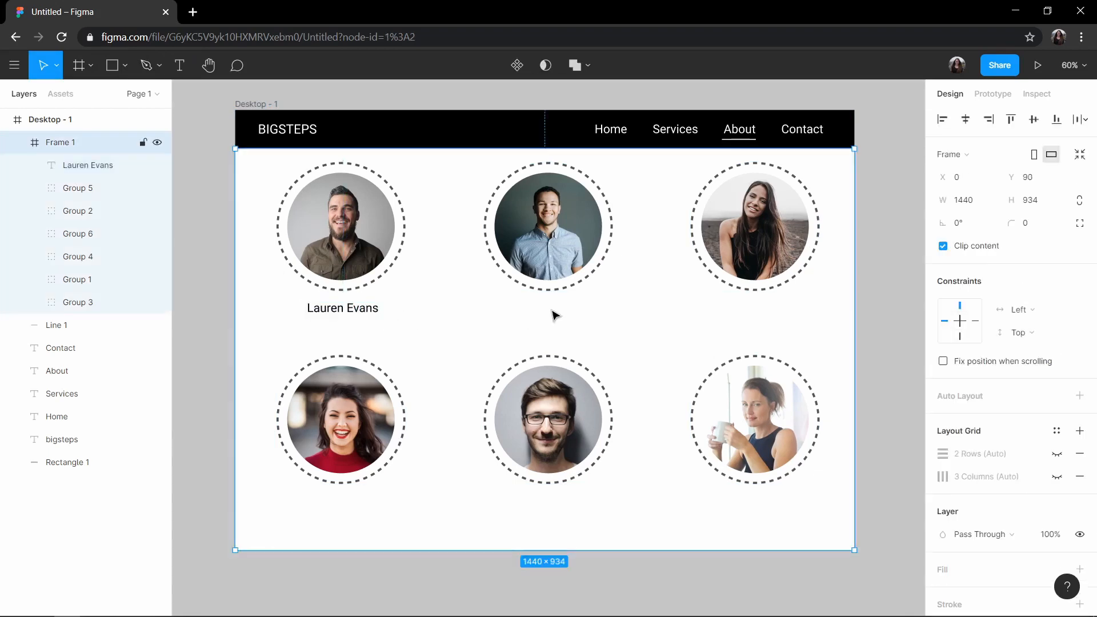
pyautogui.click(179, 65)
pyautogui.click(523, 312)
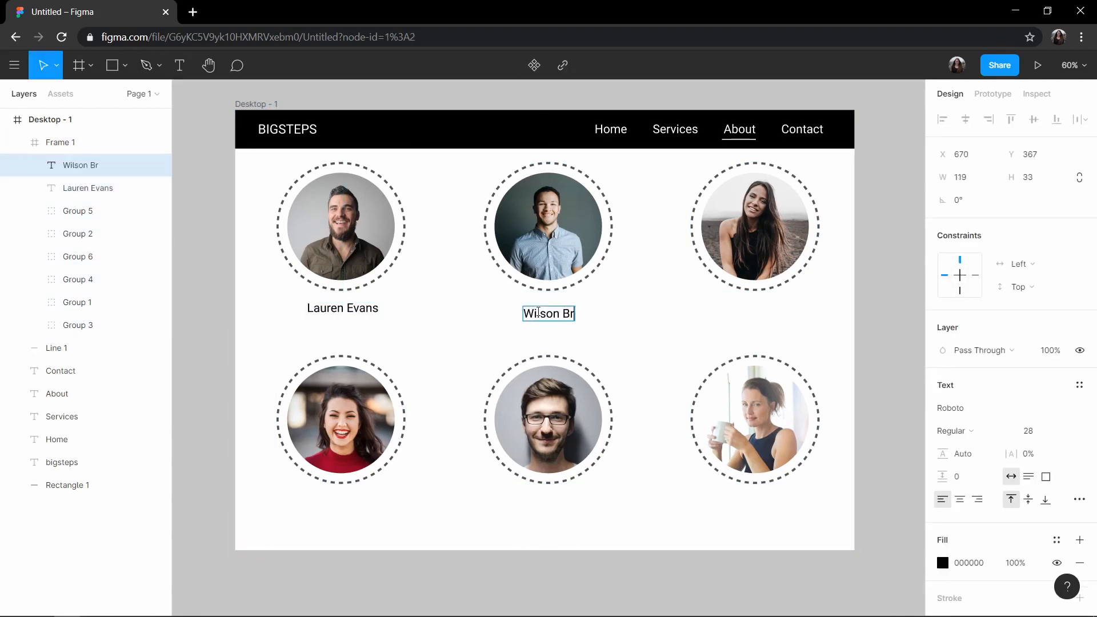
pyautogui.click(180, 66)
pyautogui.click(729, 312)
pyautogui.click(179, 65)
pyautogui.click(737, 313)
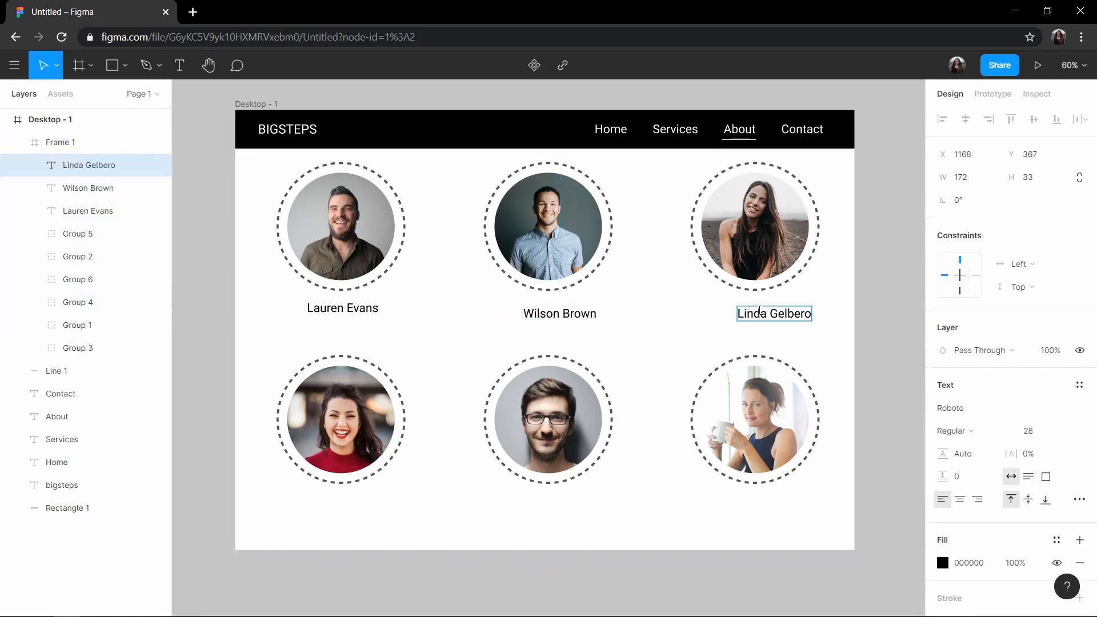
# - Add text labels with the team members' full names below the fourth and fifth portraits
pyautogui.click(180, 65)
pyautogui.click(297, 510)
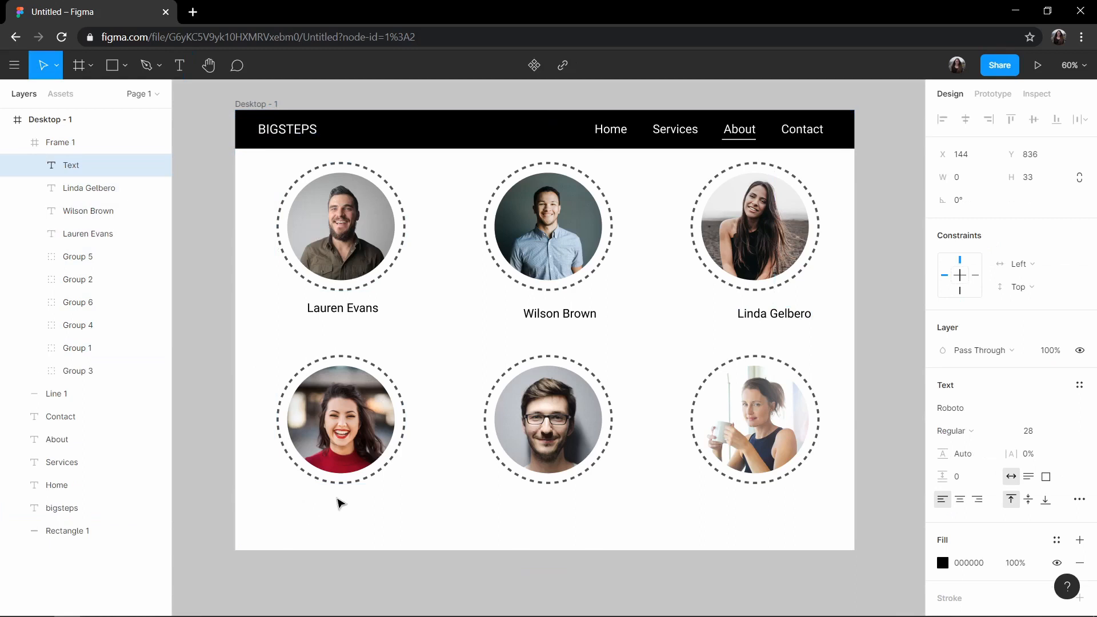
pyautogui.click(462, 415)
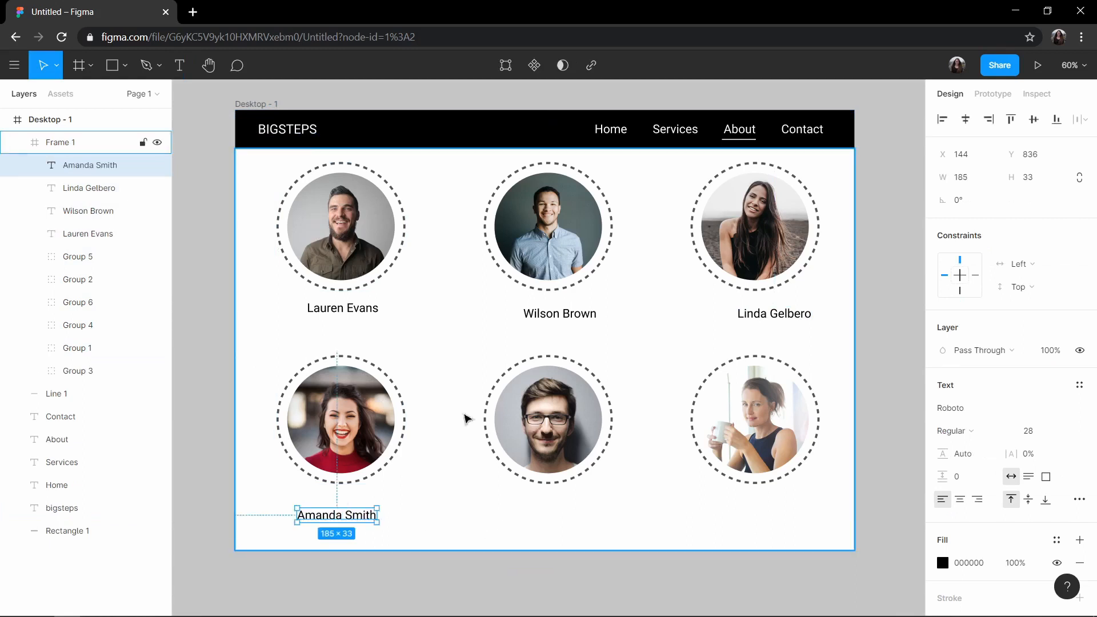
pyautogui.click(439, 450)
pyautogui.click(179, 65)
pyautogui.click(520, 505)
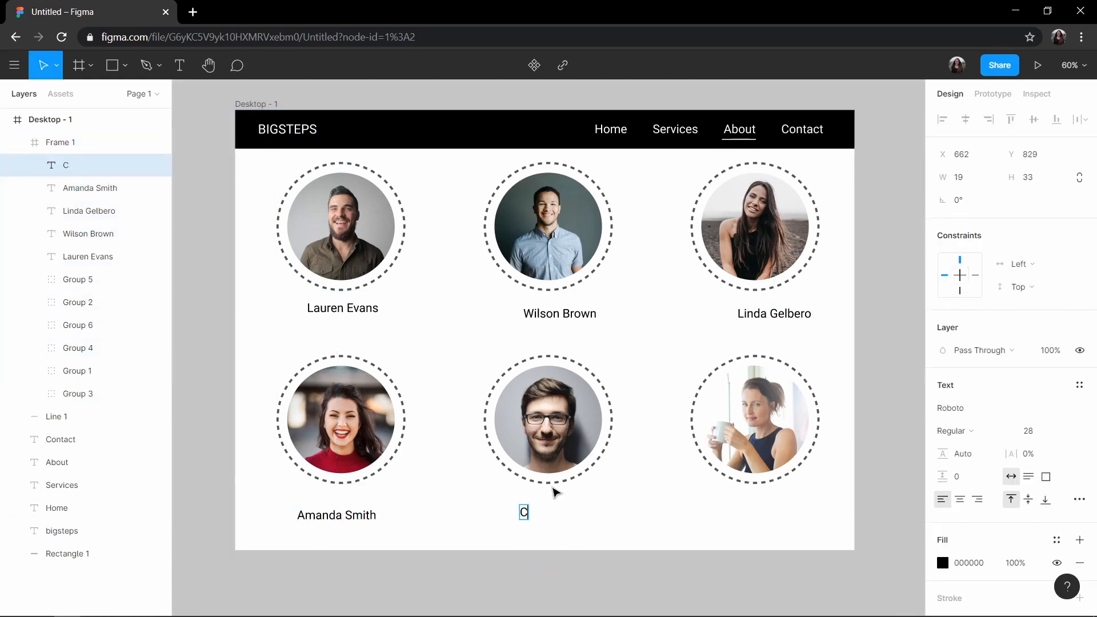
# - Add a text label with the team member's full name below the sixth portrait
pyautogui.click(745, 509)
pyautogui.click(742, 505)
pyautogui.press('t')
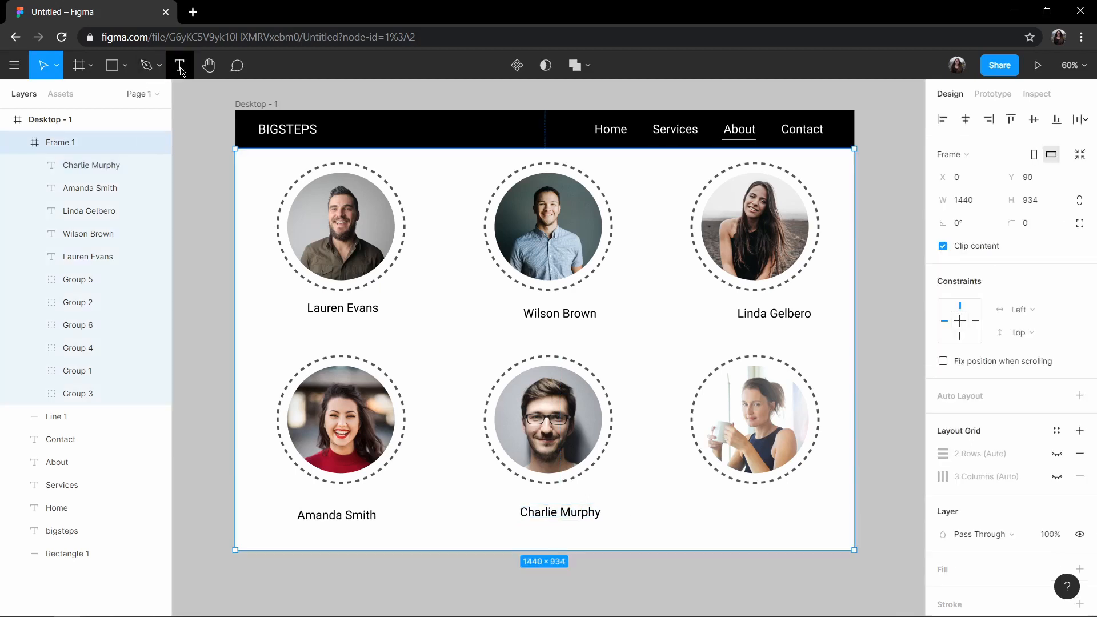
pyautogui.click(749, 513)
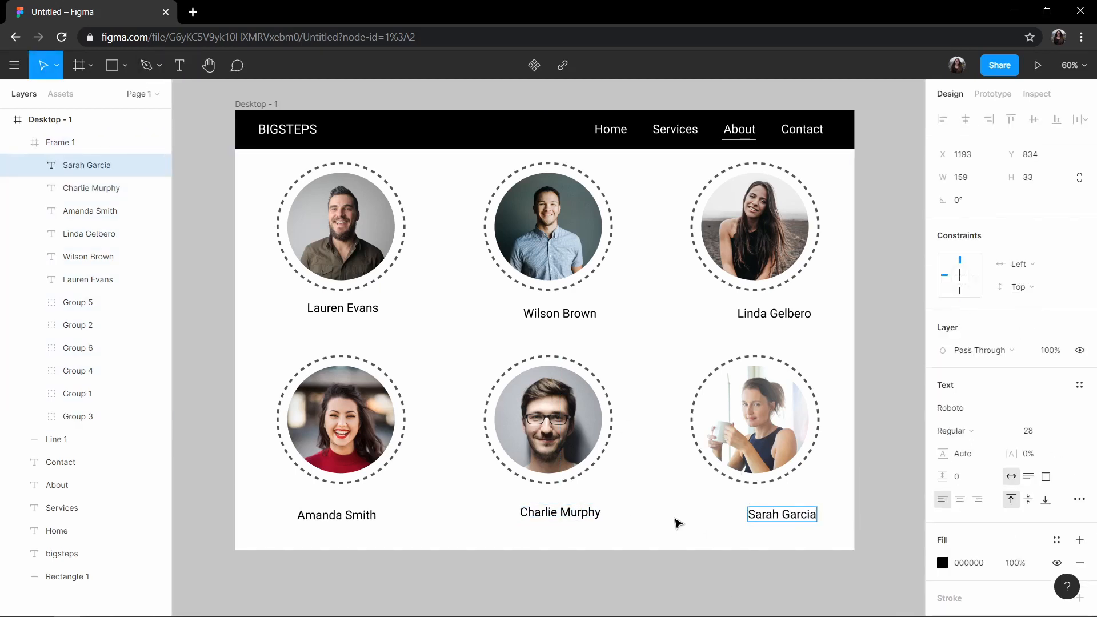
# - Set the font size of all six name labels to 26
pyautogui.click(343, 309)
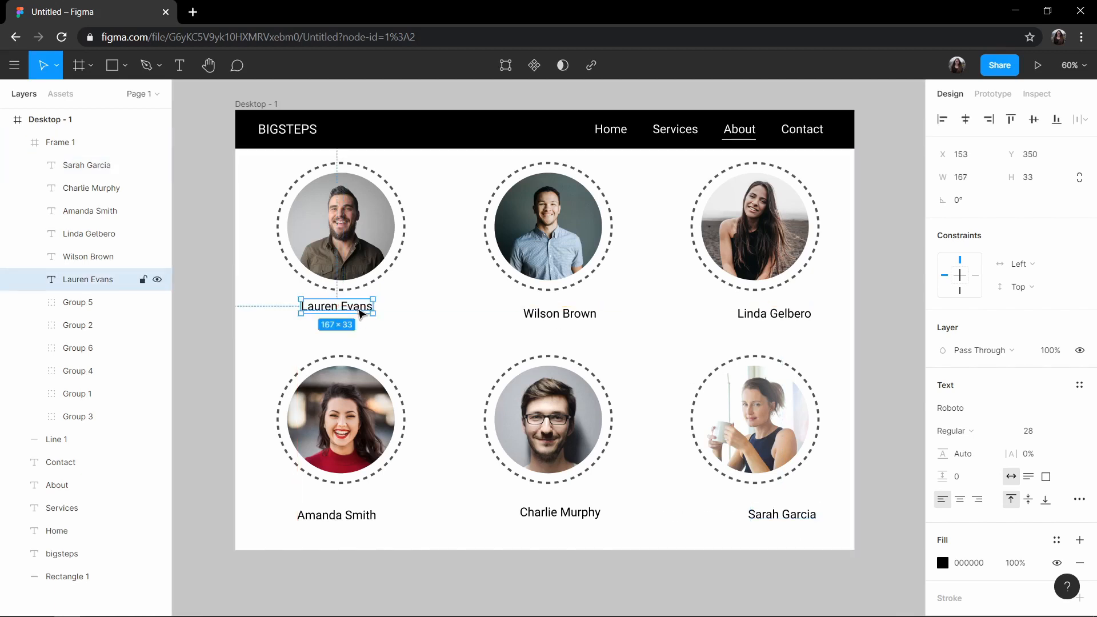
pyautogui.keyDown('shift'); pyautogui.click(560, 314); pyautogui.keyUp('shift')
pyautogui.keyDown('shift'); pyautogui.click(745, 316); pyautogui.keyUp('shift')
pyautogui.keyDown('shift'); pyautogui.click(782, 514); pyautogui.keyUp('shift')
pyautogui.keyDown('shift'); pyautogui.click(560, 512); pyautogui.keyUp('shift')
pyautogui.keyDown('shift'); pyautogui.click(337, 515); pyautogui.keyUp('shift')
pyautogui.click(1028, 429)
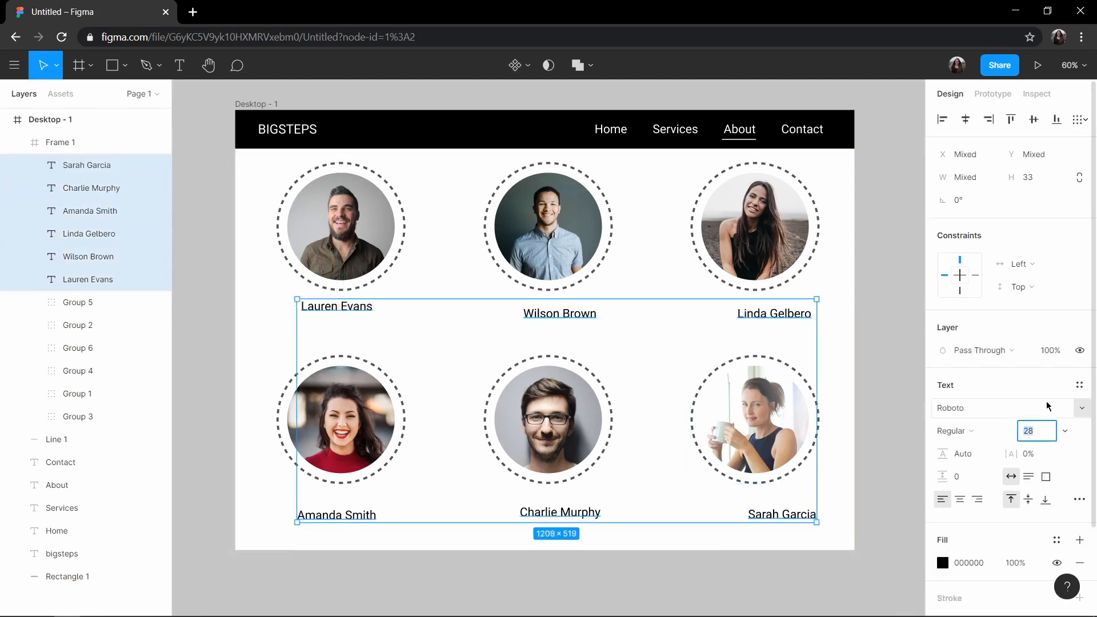
pyautogui.write('26')
pyautogui.press('Return')
pyautogui.click(448, 285)
# - Centre the three upper-row name labels directly beneath their portraits on one common line
pyautogui.moveTo(345, 311); pyautogui.dragTo(351, 308)
pyautogui.moveTo(563, 318); pyautogui.dragTo(568, 314)
pyautogui.moveTo(794, 318); pyautogui.dragTo(778, 308)
# - Centre the three lower-row name labels beneath their portraits at Y 799
pyautogui.moveTo(313, 518); pyautogui.dragTo(320, 502)
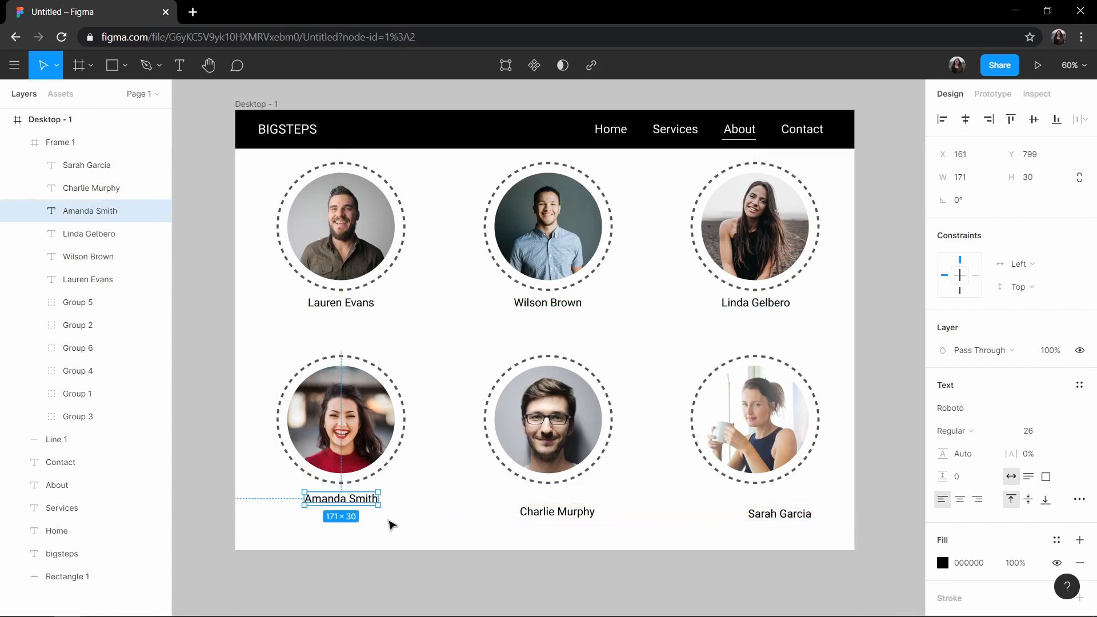
pyautogui.click(570, 519)
pyautogui.moveTo(575, 517); pyautogui.dragTo(564, 506)
pyautogui.moveTo(807, 519); pyautogui.dragTo(786, 503)
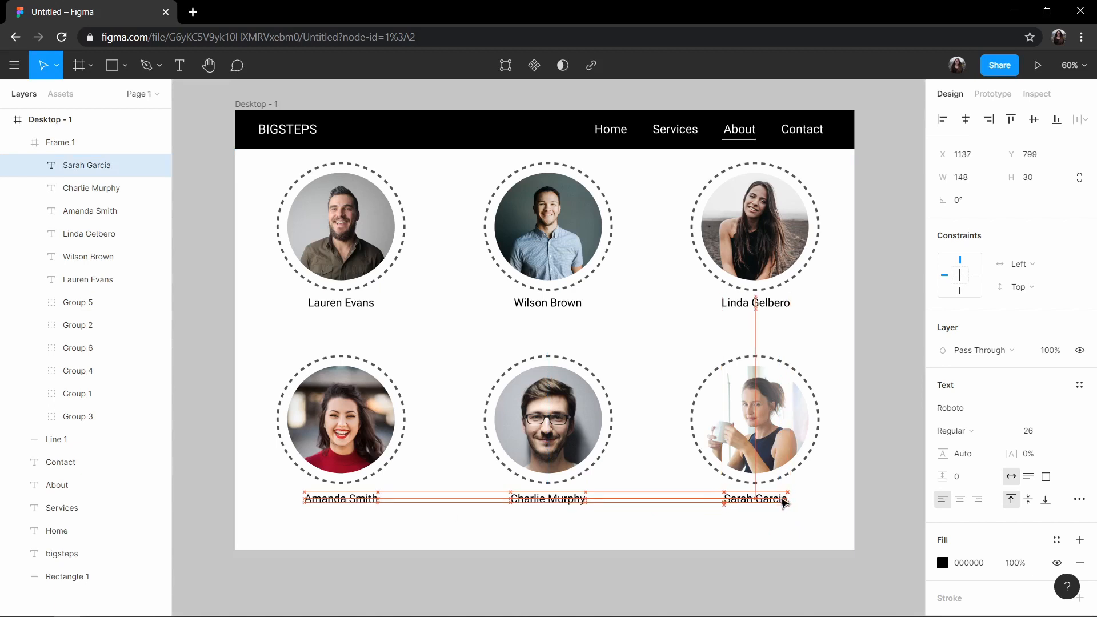
# - Add the job title "General Manager" centred below the first portrait's name, with font size 22 and fill 2F2F2F
pyautogui.click(705, 546)
pyautogui.press('t')
pyautogui.click(319, 329)
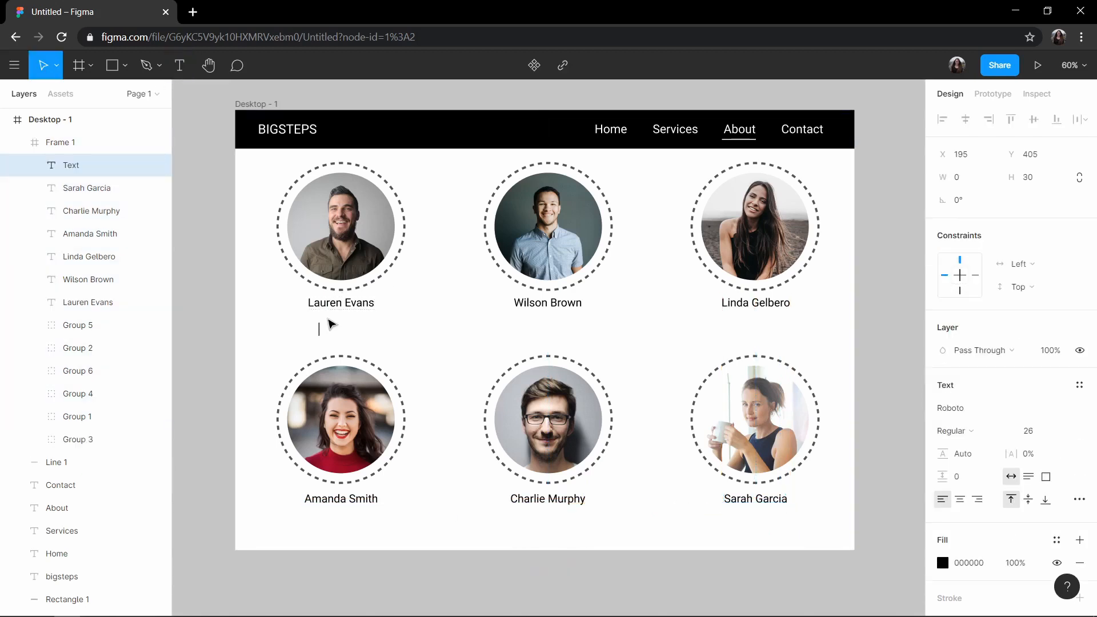
pyautogui.click(943, 562)
pyautogui.click(805, 548)
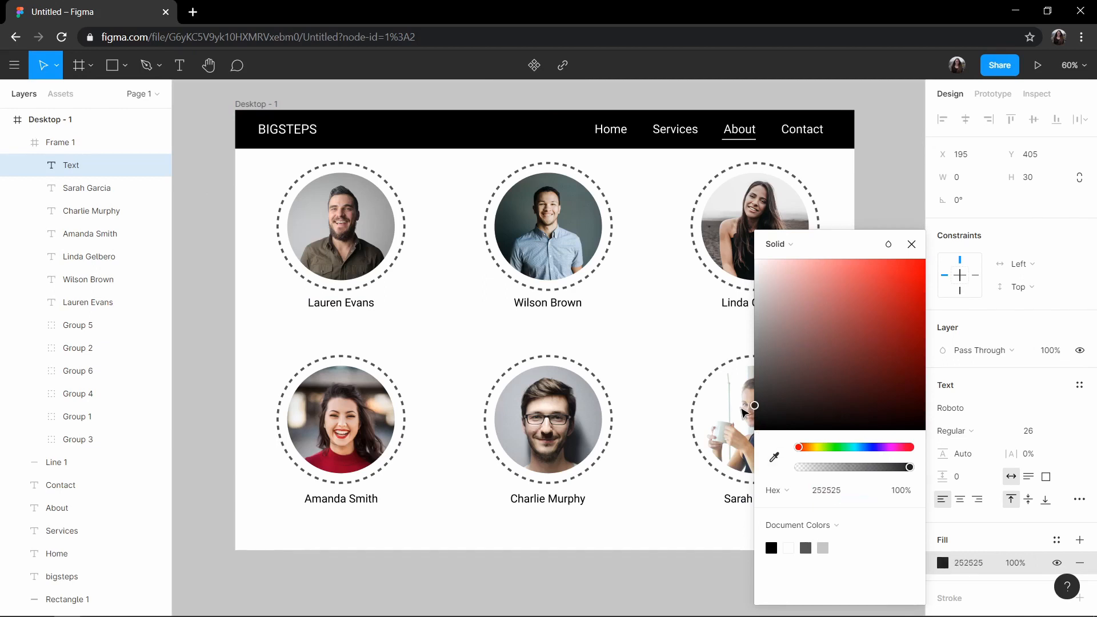
pyautogui.click(1066, 431)
pyautogui.click(1046, 476)
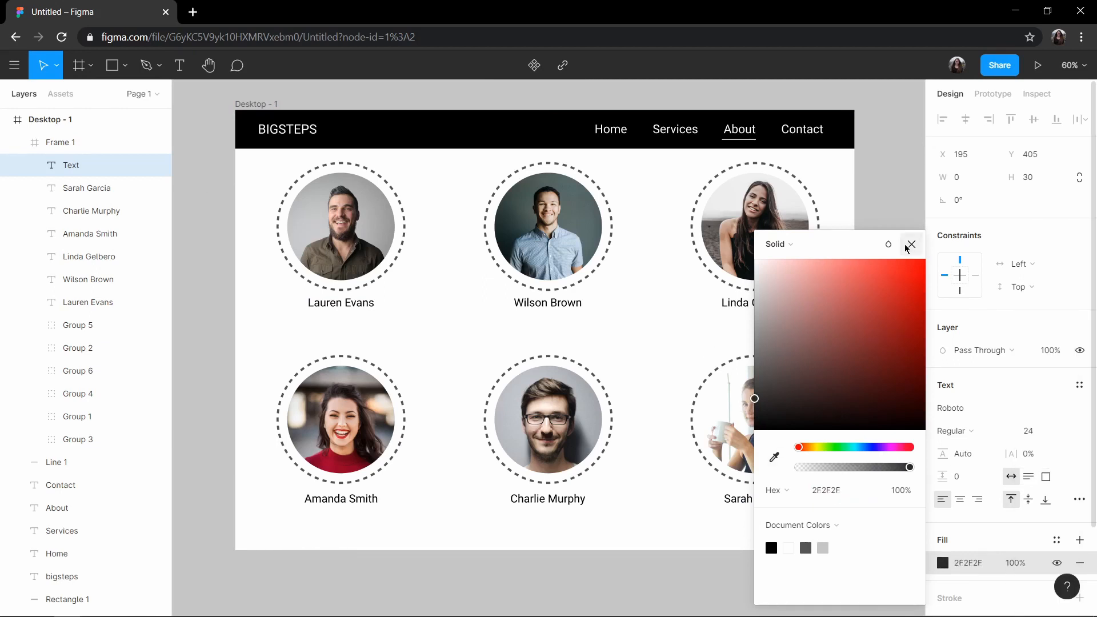
pyautogui.click(911, 244)
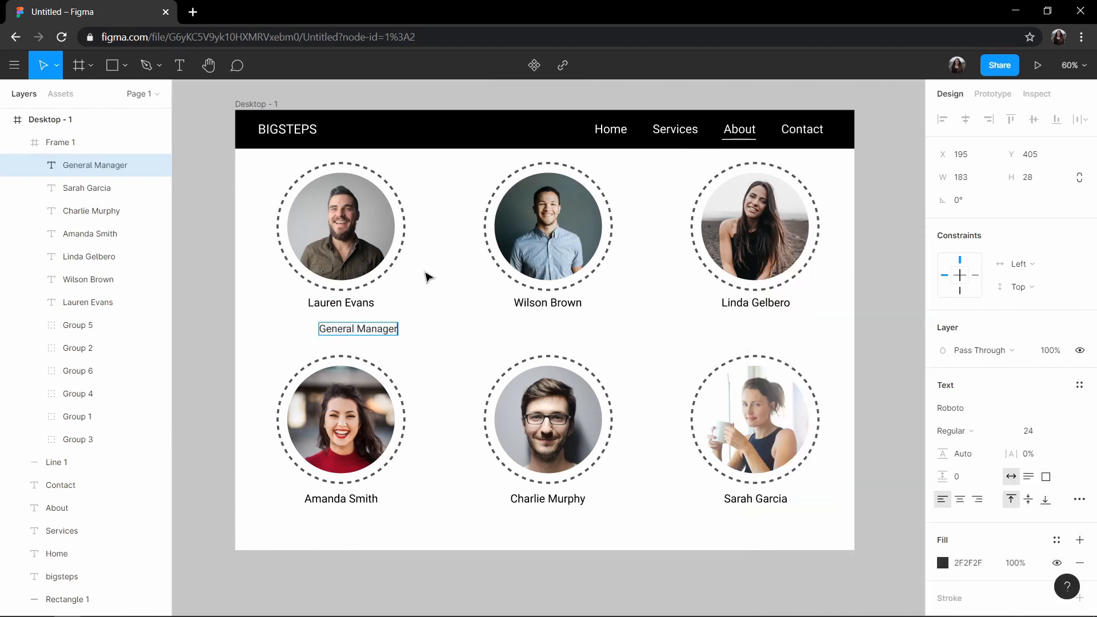
pyautogui.moveTo(368, 337); pyautogui.dragTo(357, 328)
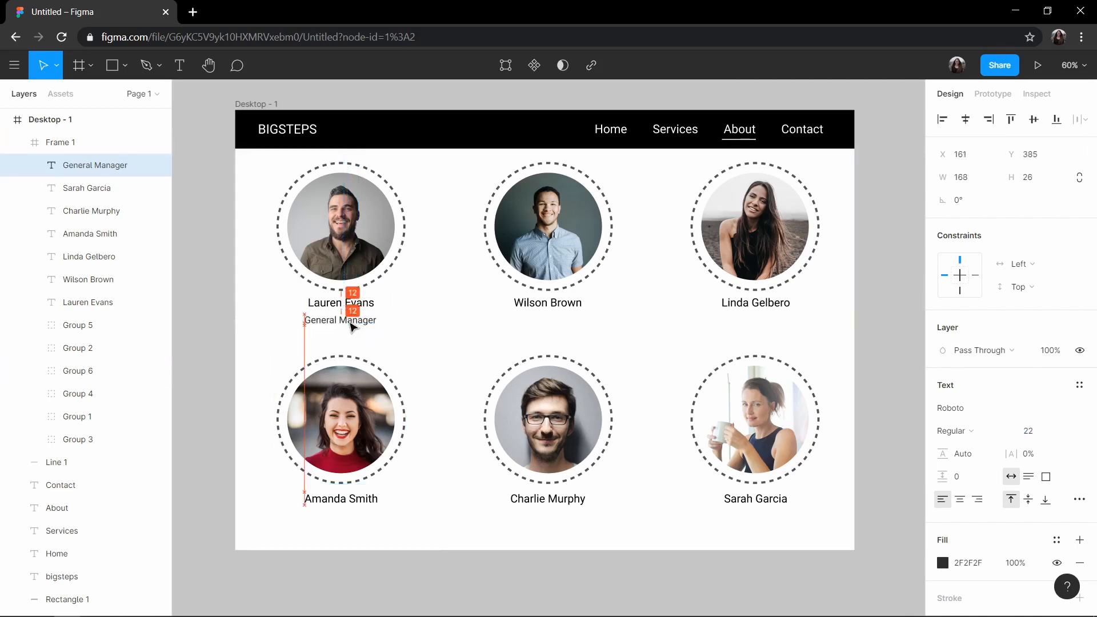
pyautogui.click(428, 353)
# - Add the job title "Software Developer" centred below the second portrait's name, with fill 2F2F2F
pyautogui.click(180, 65)
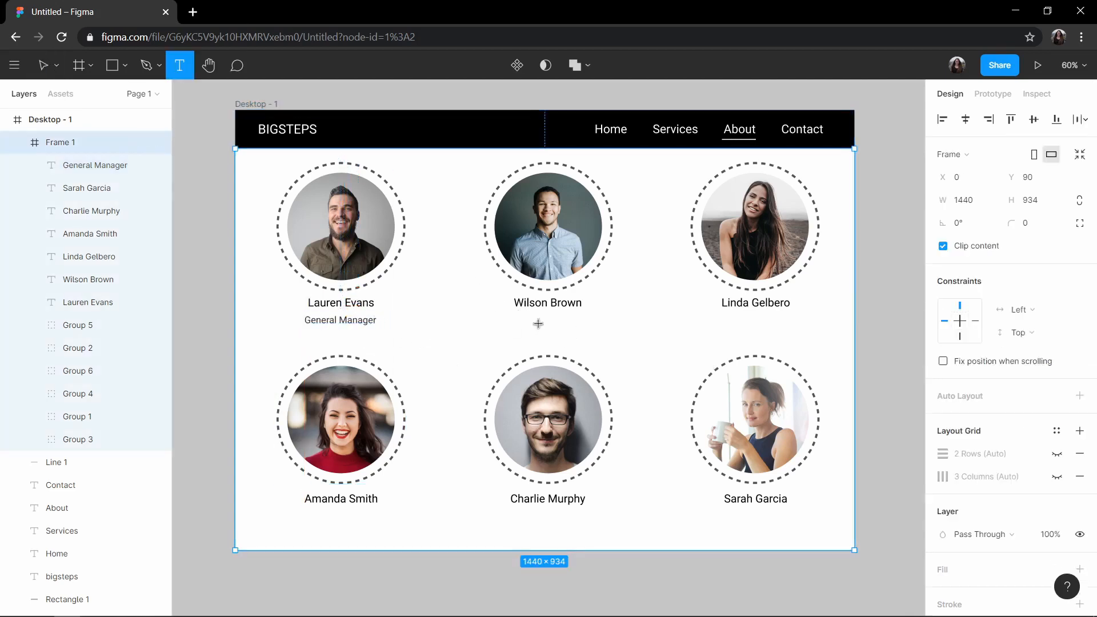
pyautogui.moveTo(523, 318); pyautogui.dragTo(533, 324)
pyautogui.click(547, 318)
pyautogui.click(541, 327)
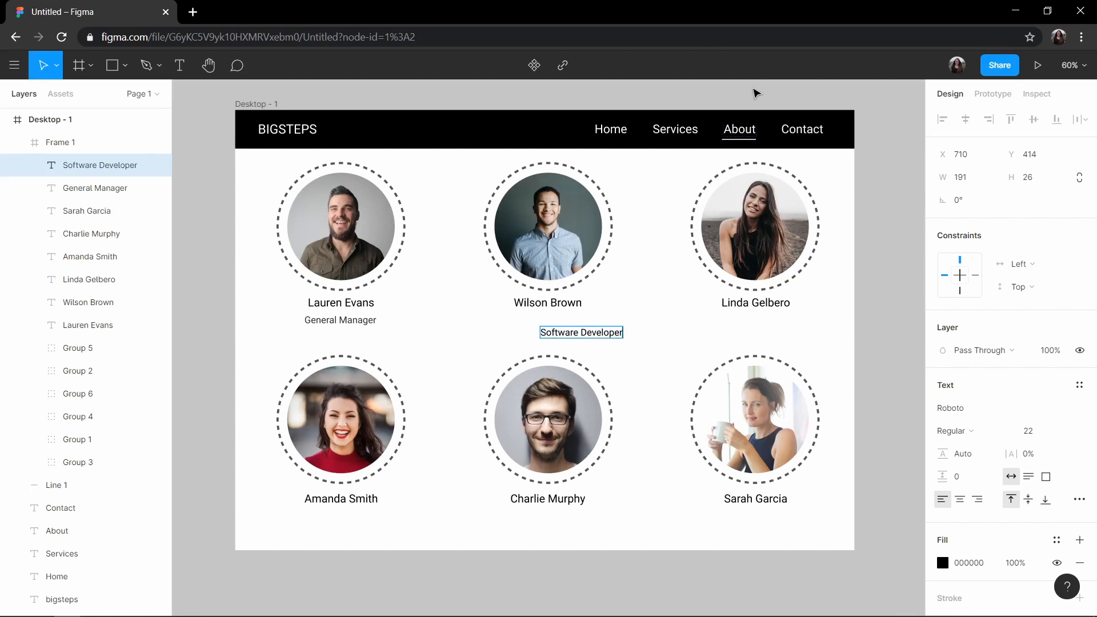
pyautogui.press('Tab')
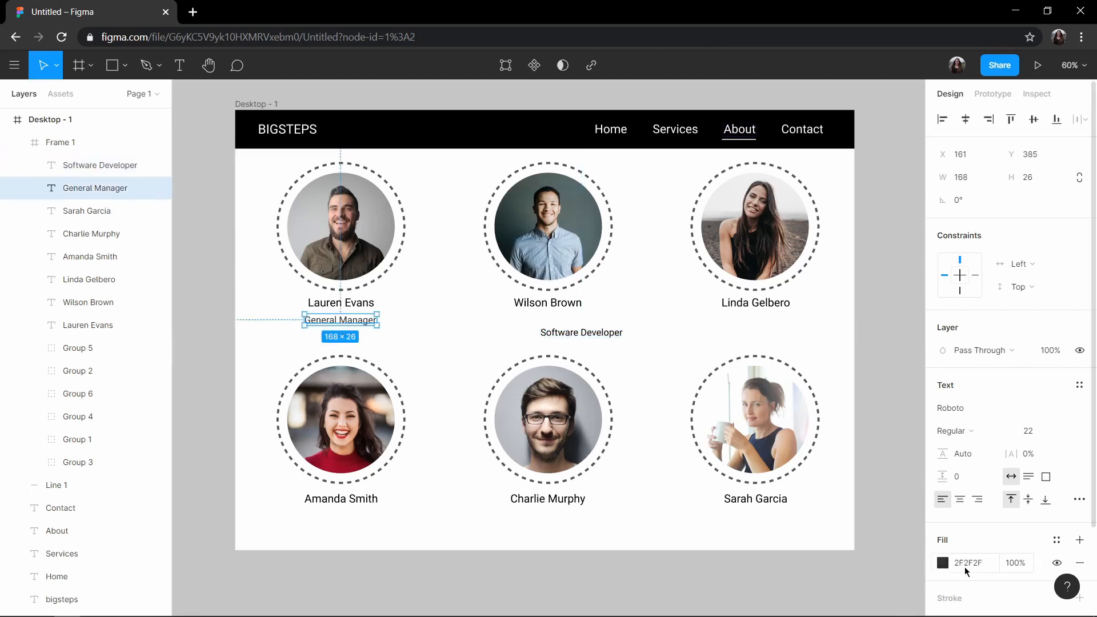
pyautogui.click(581, 334)
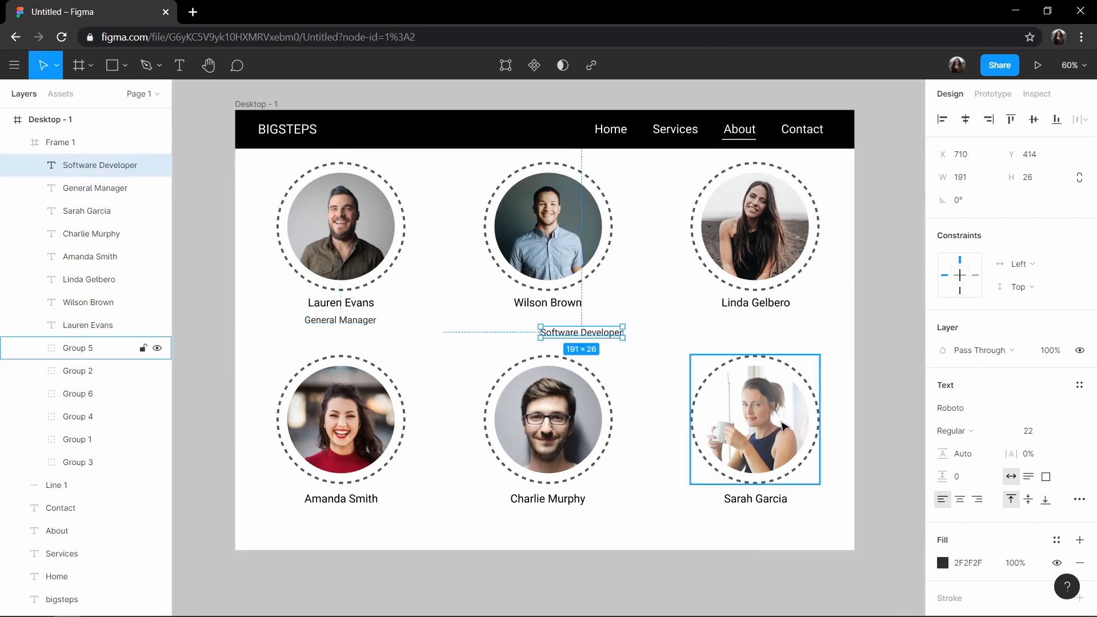
pyautogui.moveTo(602, 336); pyautogui.dragTo(568, 323)
pyautogui.click(640, 386)
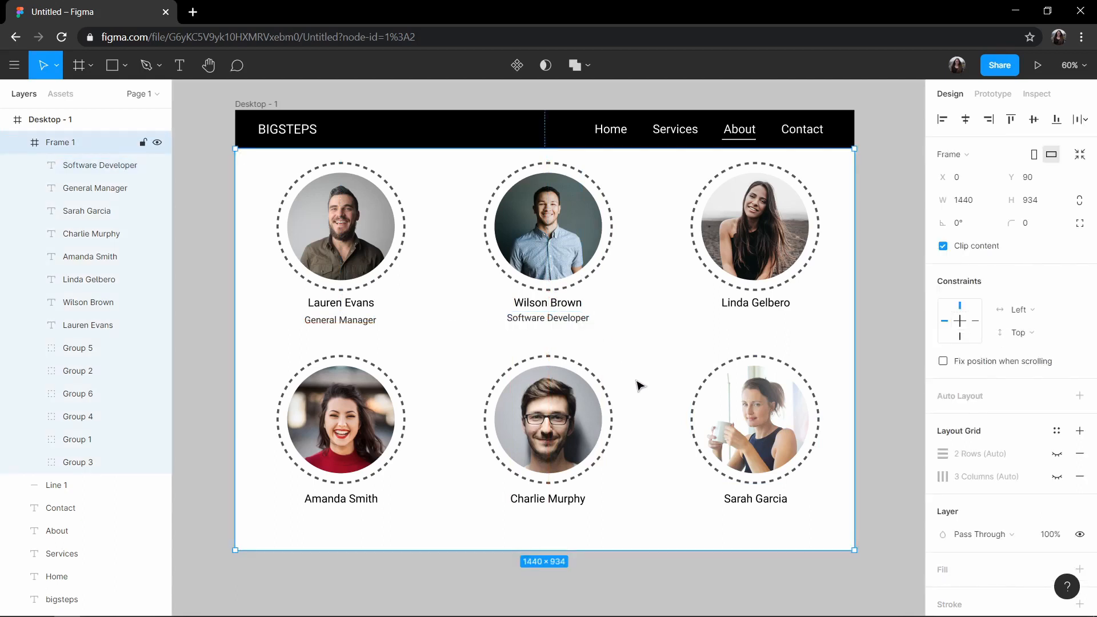
# - Lower the second portrait's job title to Y 385 and place a copy of it below the fifth portrait's name
pyautogui.click(559, 325)
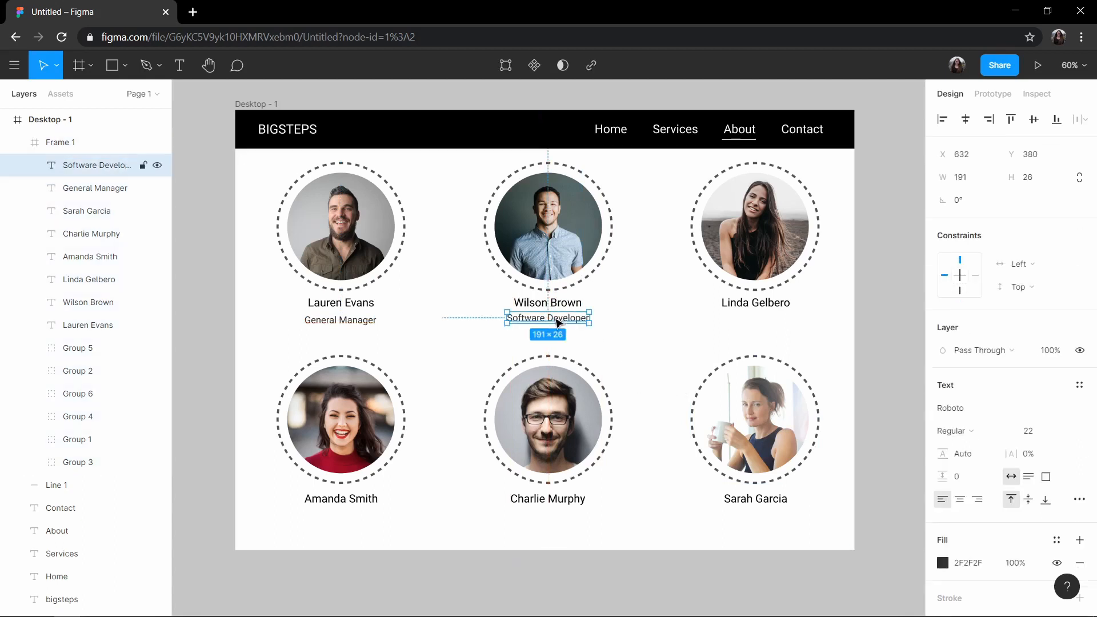
pyautogui.hotkey('ctrl', 'c')
pyautogui.hotkey('ctrl', 'v')
pyautogui.moveTo(563, 329)
pyautogui.mouseDown()
pyautogui.moveTo(578, 521)
pyautogui.moveTo(565, 324)
pyautogui.mouseUp()
pyautogui.click(547, 521)
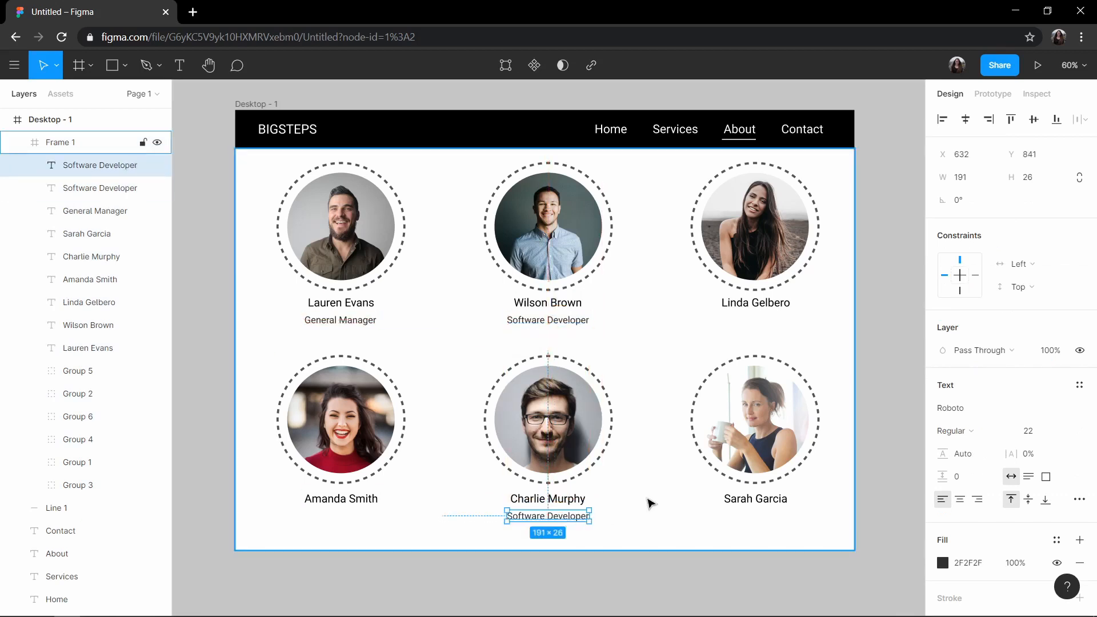
# - Add the job title "Photographer" below the third portrait's name, with fill 2F2F2F, in line with the other titles
pyautogui.click(751, 318)
pyautogui.press('t')
pyautogui.click(746, 318)
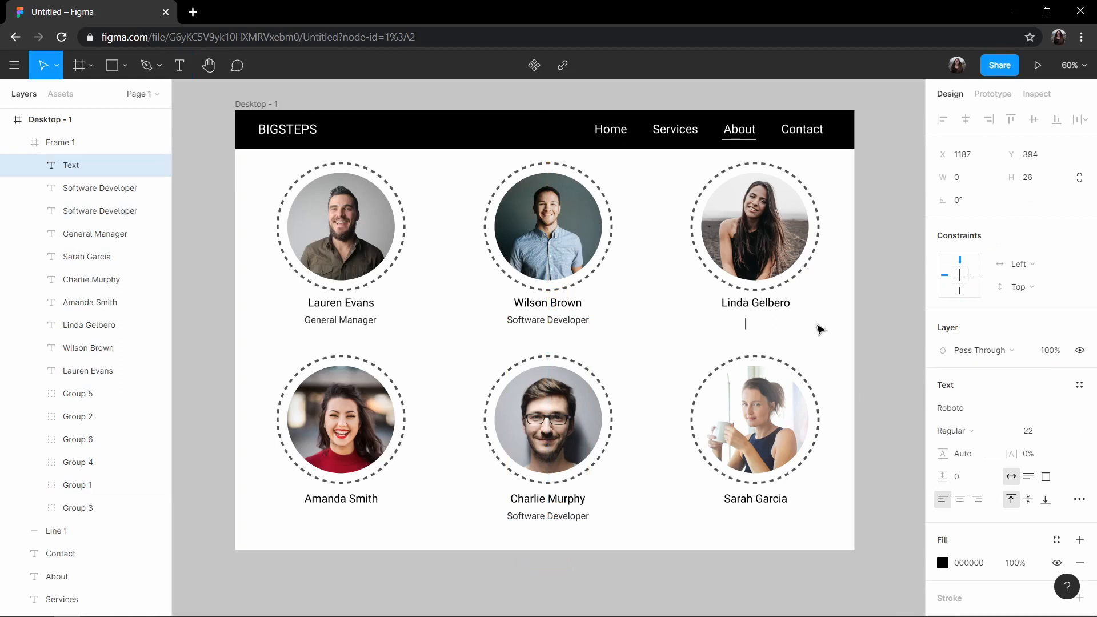
pyautogui.click(968, 565)
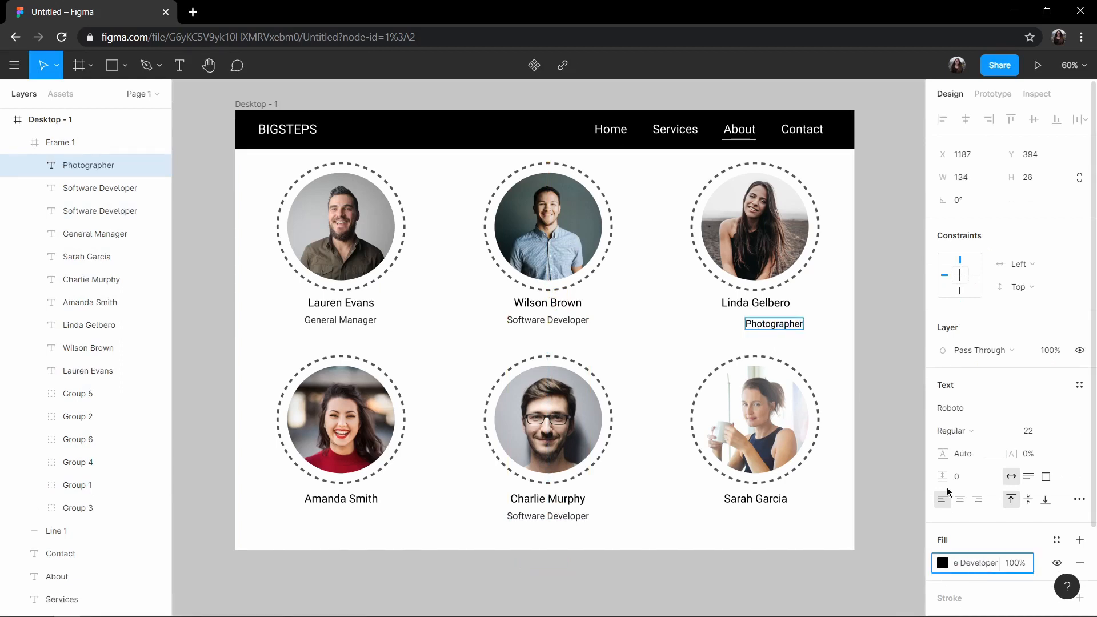
pyautogui.click(570, 322)
pyautogui.click(972, 564)
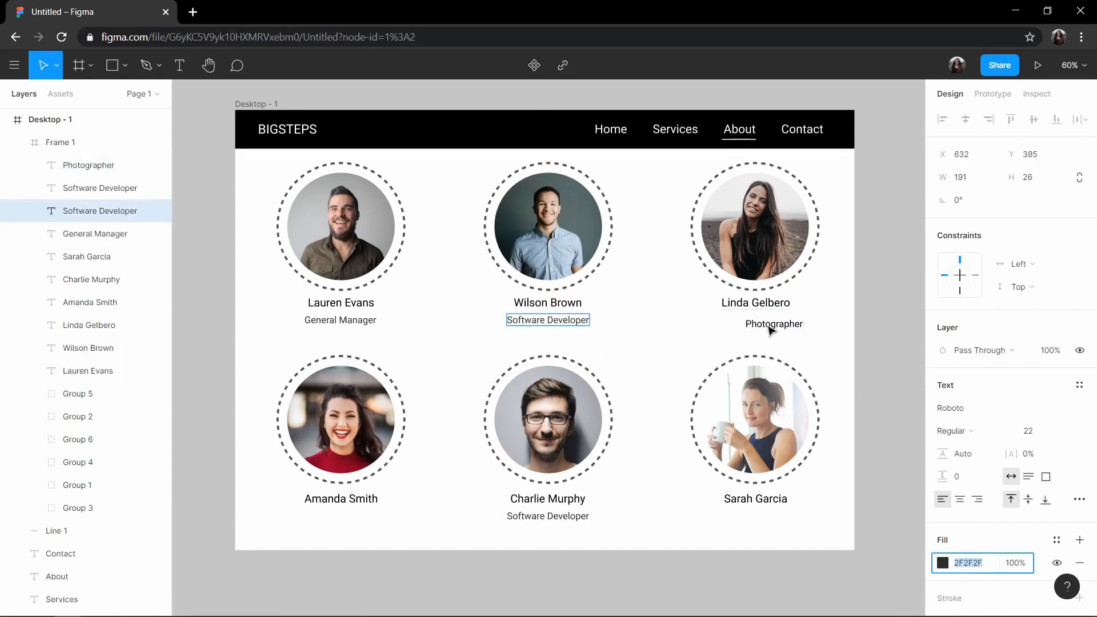
pyautogui.click(770, 327)
pyautogui.doubleClick(783, 327)
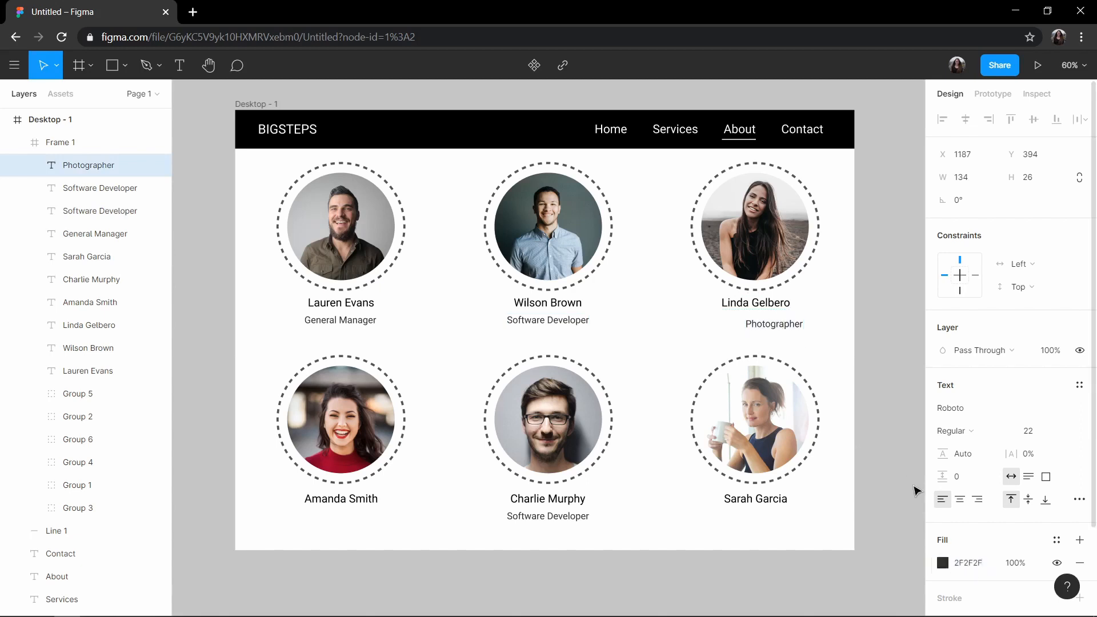
pyautogui.moveTo(798, 330); pyautogui.dragTo(774, 326)
pyautogui.click(647, 392)
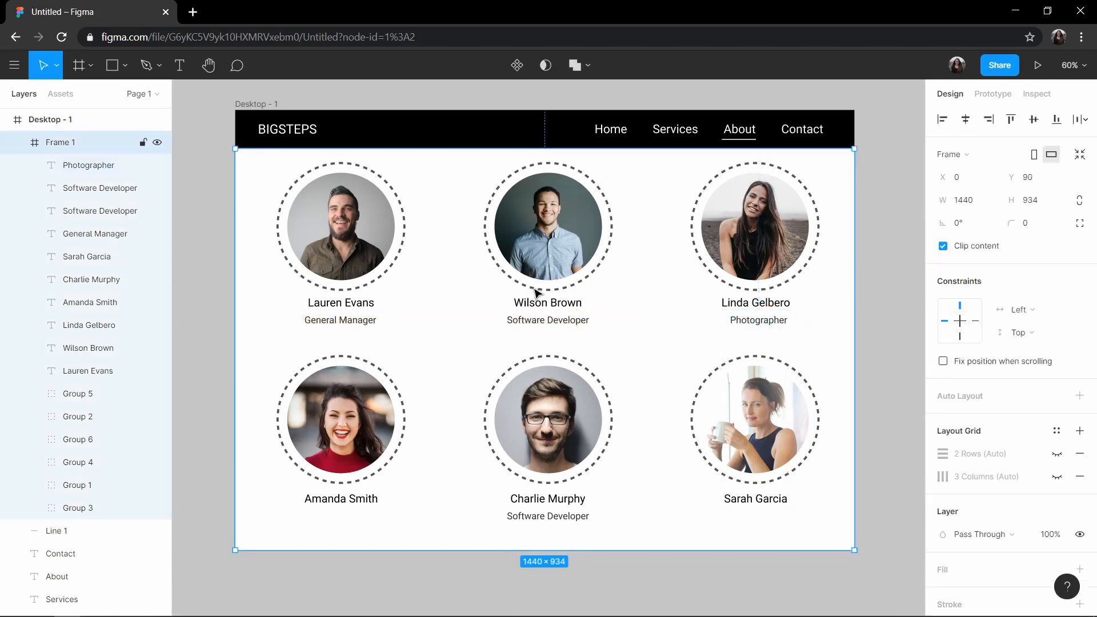
# - Add the job title "Webdesigner" centred below the fourth portrait's name, in the same dark fill and line as the neighbouring title
pyautogui.click(175, 76)
pyautogui.click(317, 517)
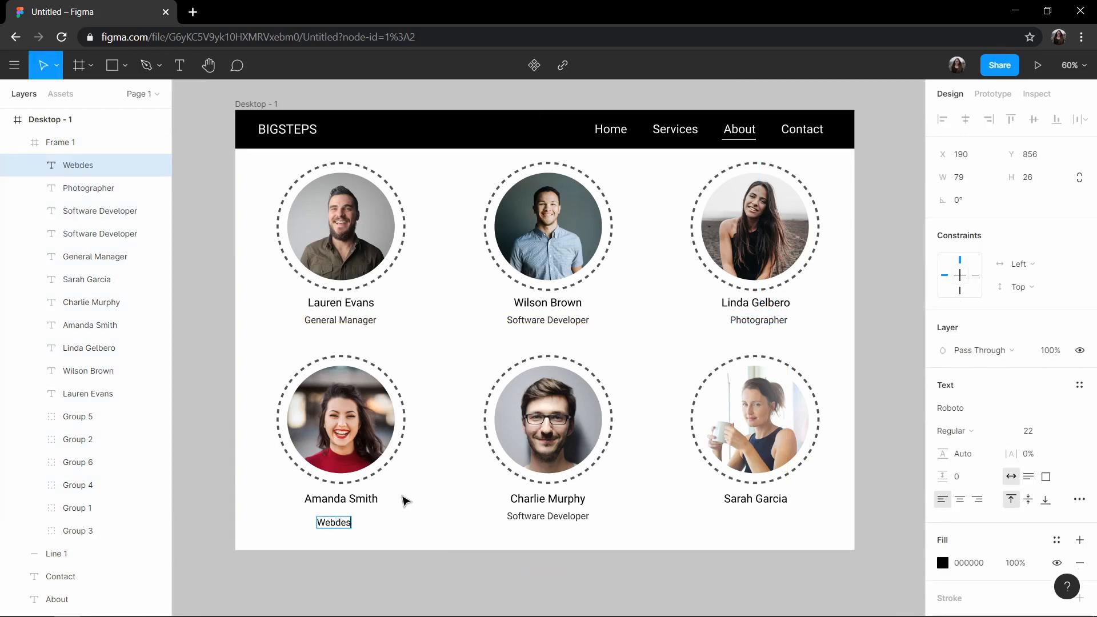
pyautogui.press('Escape')
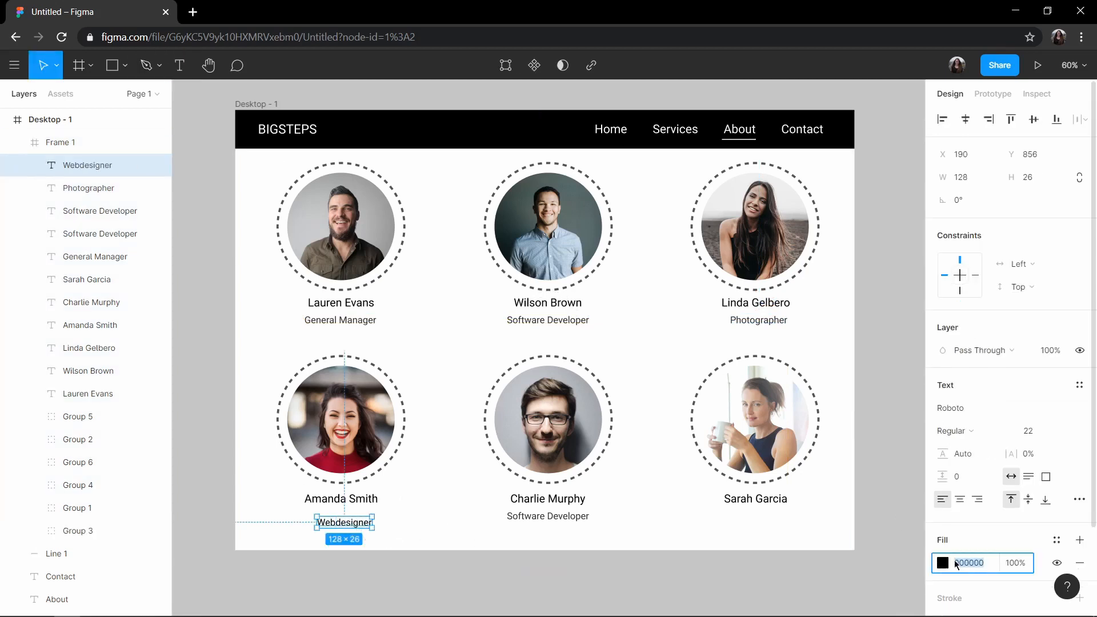
pyautogui.moveTo(343, 523); pyautogui.dragTo(340, 516)
pyautogui.click(425, 537)
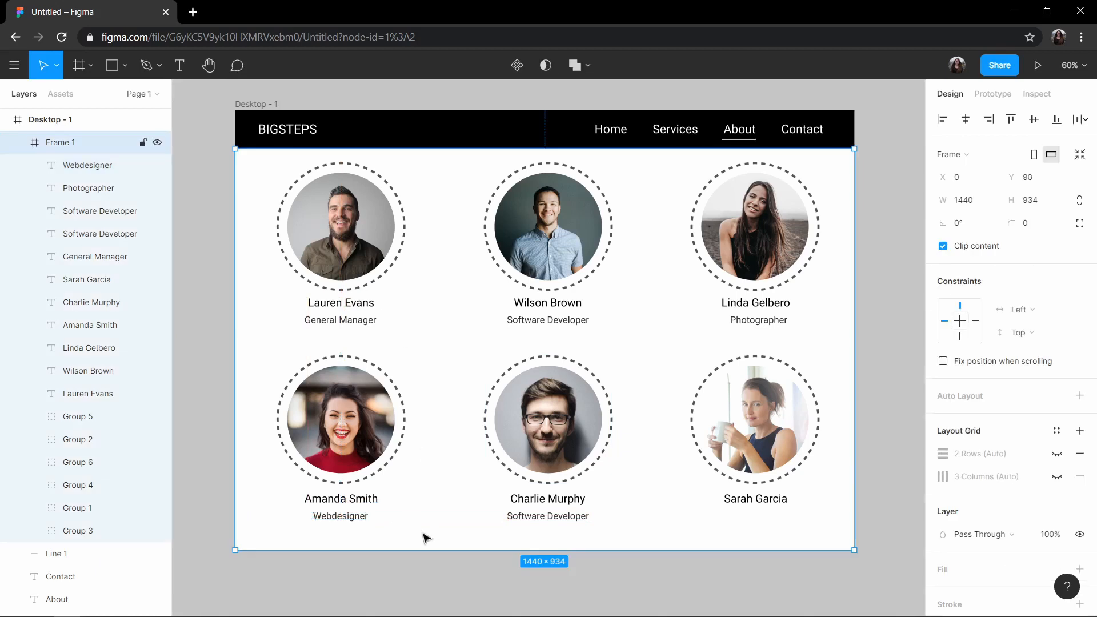
# - Add the job title "Human Resources" centred below the sixth portrait's name, with fill 2F2F2F
pyautogui.press('t')
pyautogui.scroll(1, 776, 501)
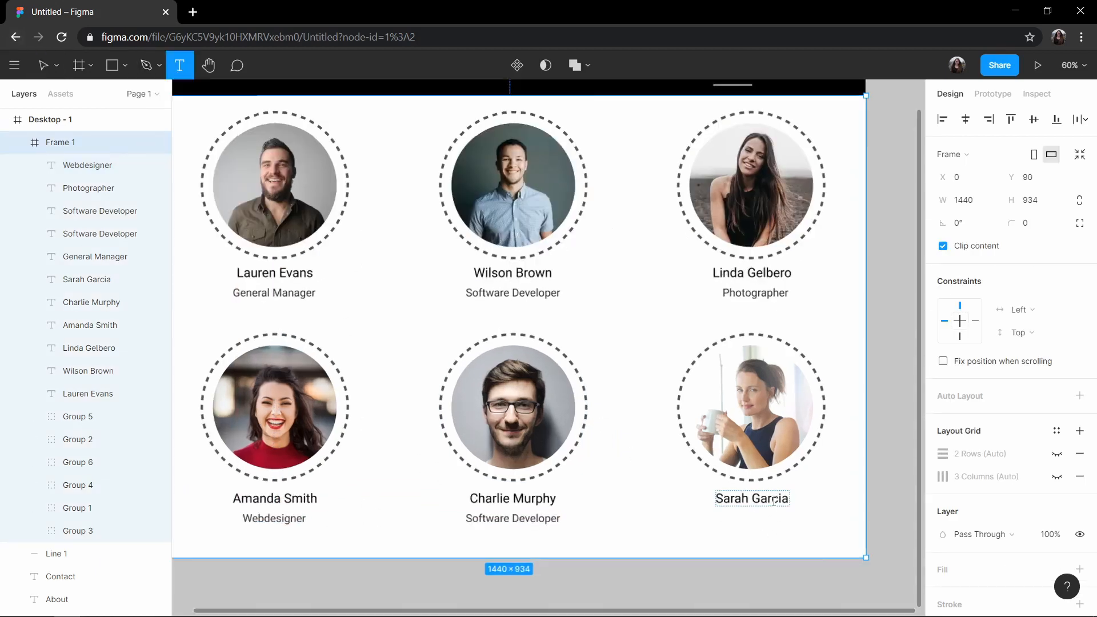
pyautogui.click(742, 523)
pyautogui.click(969, 563)
pyautogui.hotkey('ctrl', 'v')
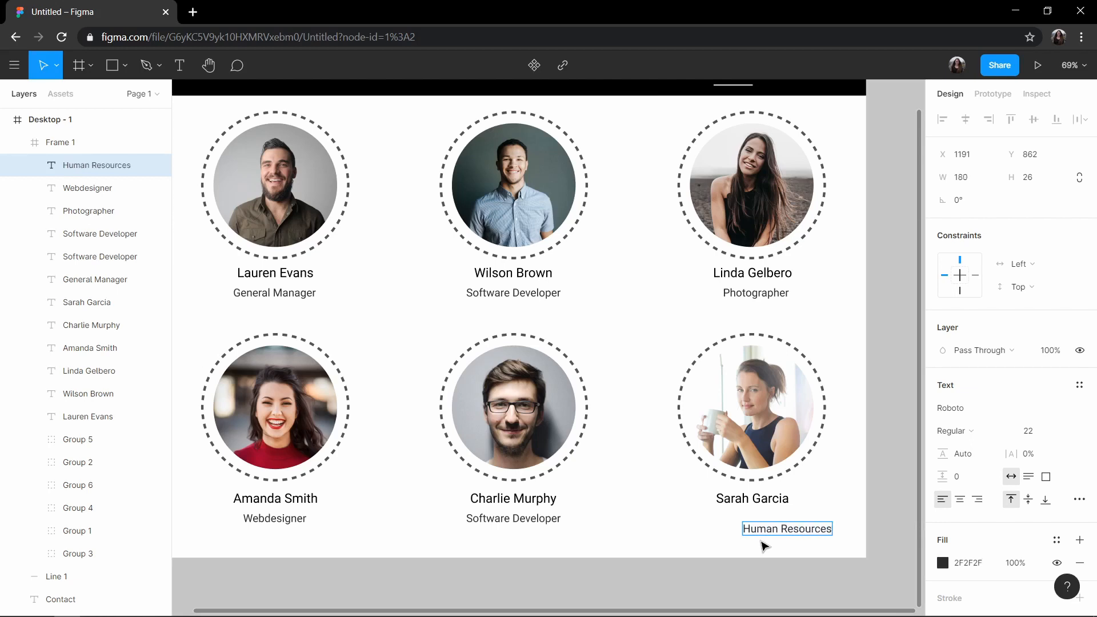
pyautogui.press('Escape')
pyautogui.moveTo(798, 534); pyautogui.dragTo(762, 524)
pyautogui.press('Escape')
# - Duplicate the whole About page frame beside the original
pyautogui.scroll(-3, 594, 330)
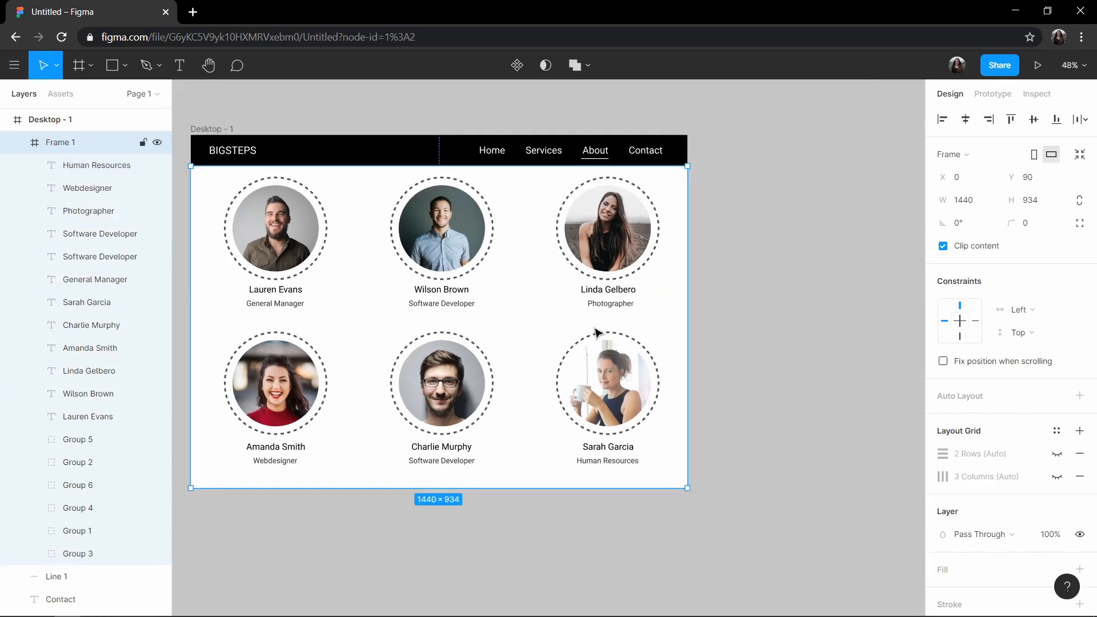
pyautogui.hscroll(-3, 845, 277)
pyautogui.click(228, 309)
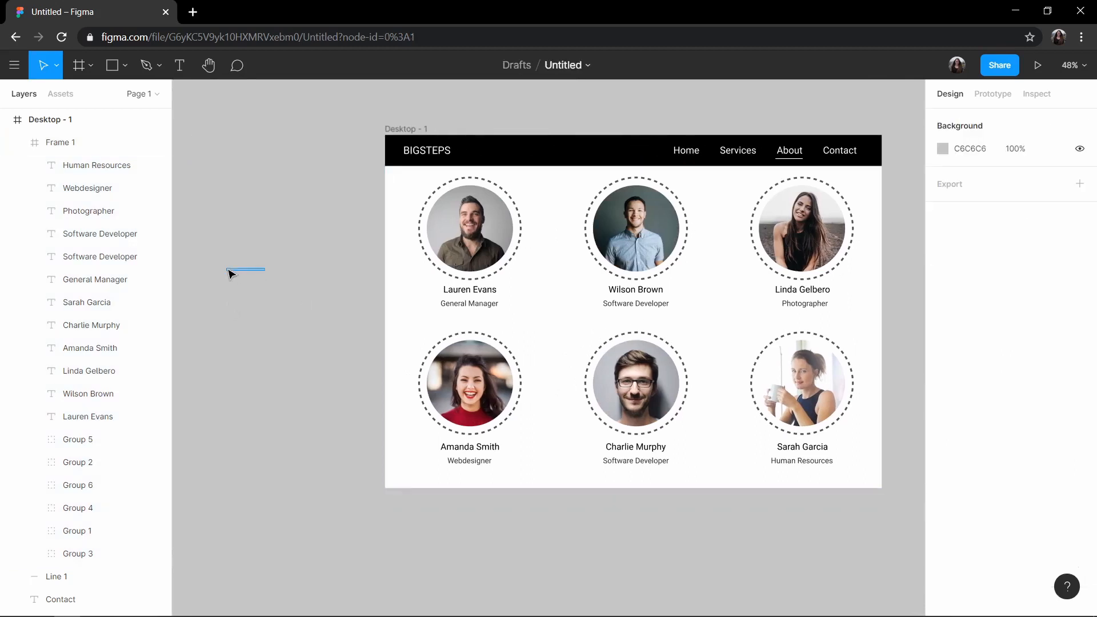
pyautogui.scroll(-1, 724, 272)
pyautogui.hscroll(3, 823, 284)
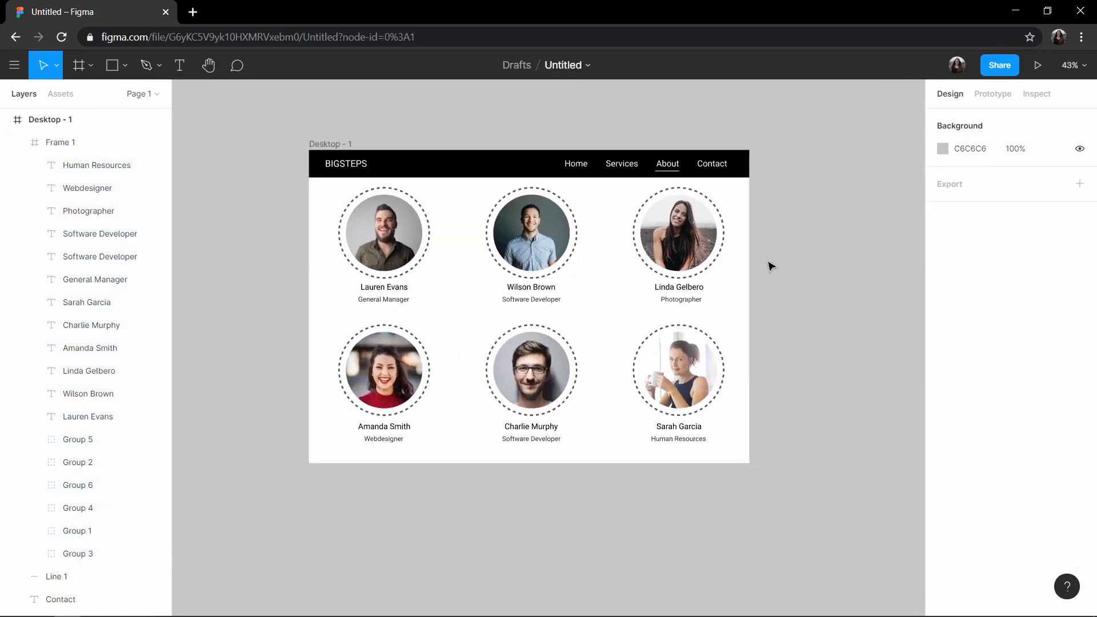
pyautogui.click(329, 145)
pyautogui.hotkey('ctrl', 'd')
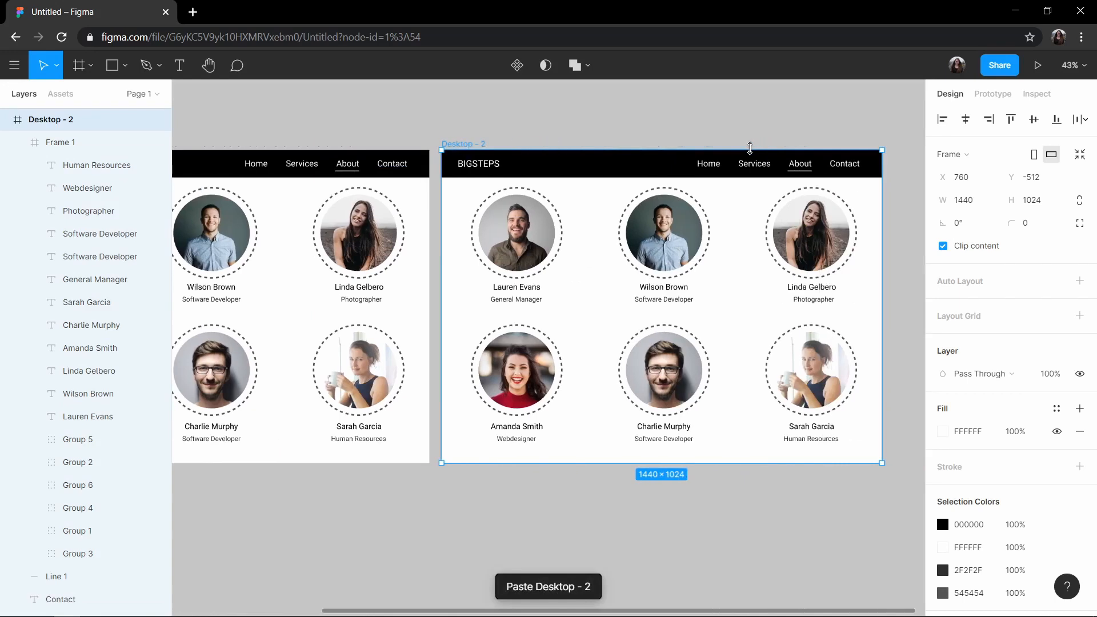
# - Delete the frame with the portraits, names and job titles from the duplicated page, keeping its header
pyautogui.press('Escape')
pyautogui.moveTo(492, 214); pyautogui.dragTo(618, 305)
pyautogui.press('Delete')
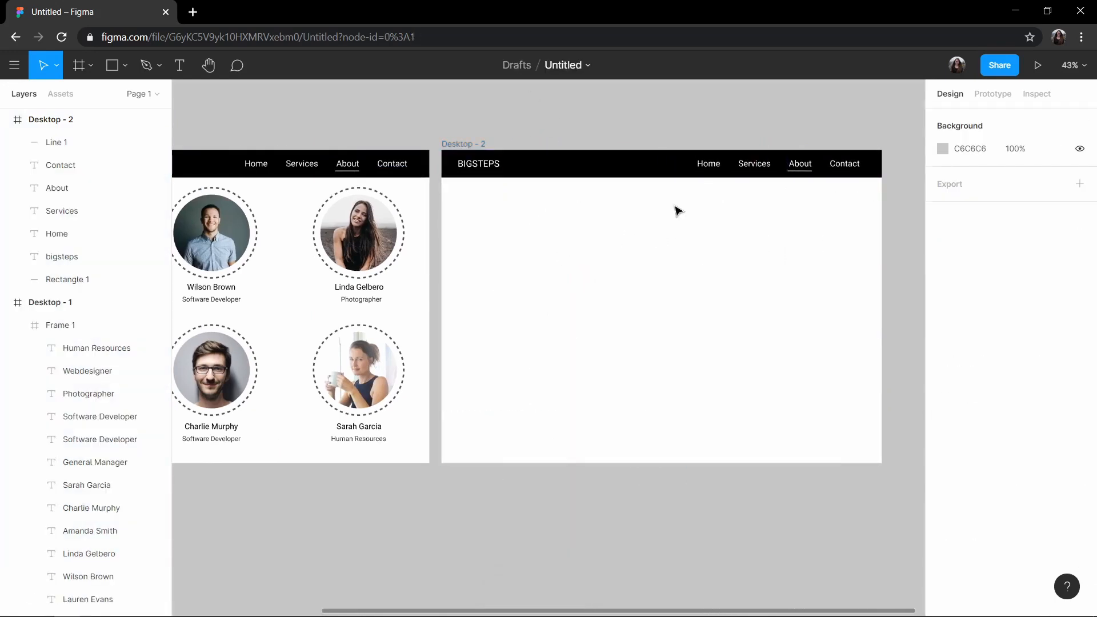
# - Draw a 1440 × 934 rectangle covering the duplicated page's empty area below the header
pyautogui.click(125, 65)
pyautogui.click(106, 95)
pyautogui.scroll(2, 761, 221)
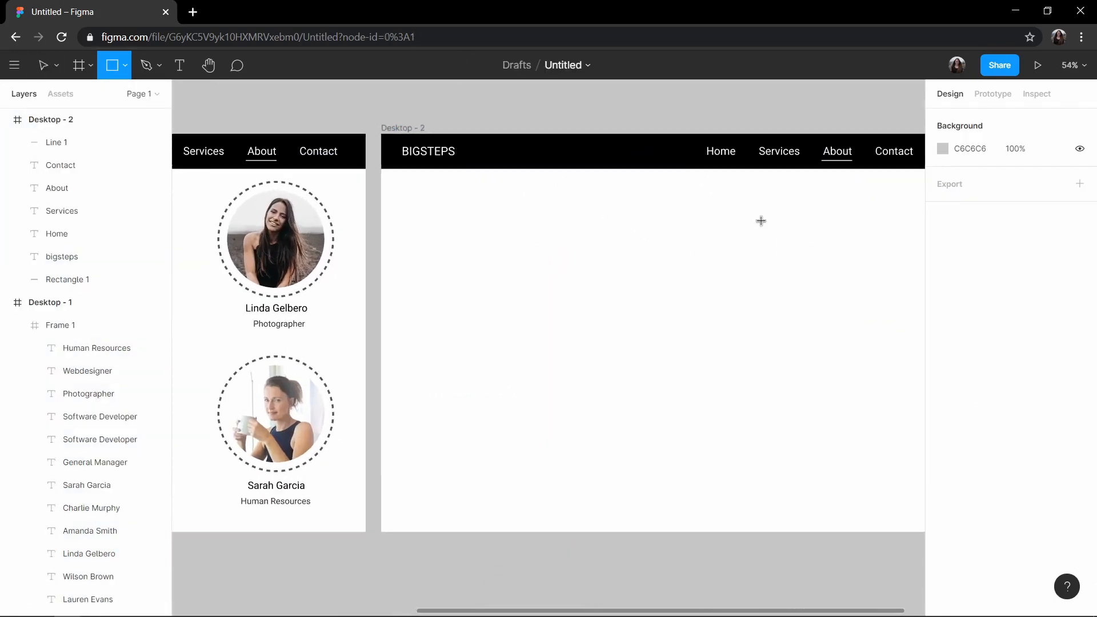
pyautogui.hscroll(2, 761, 221)
pyautogui.scroll(1, 450, 176)
pyautogui.hscroll(1, 452, 178)
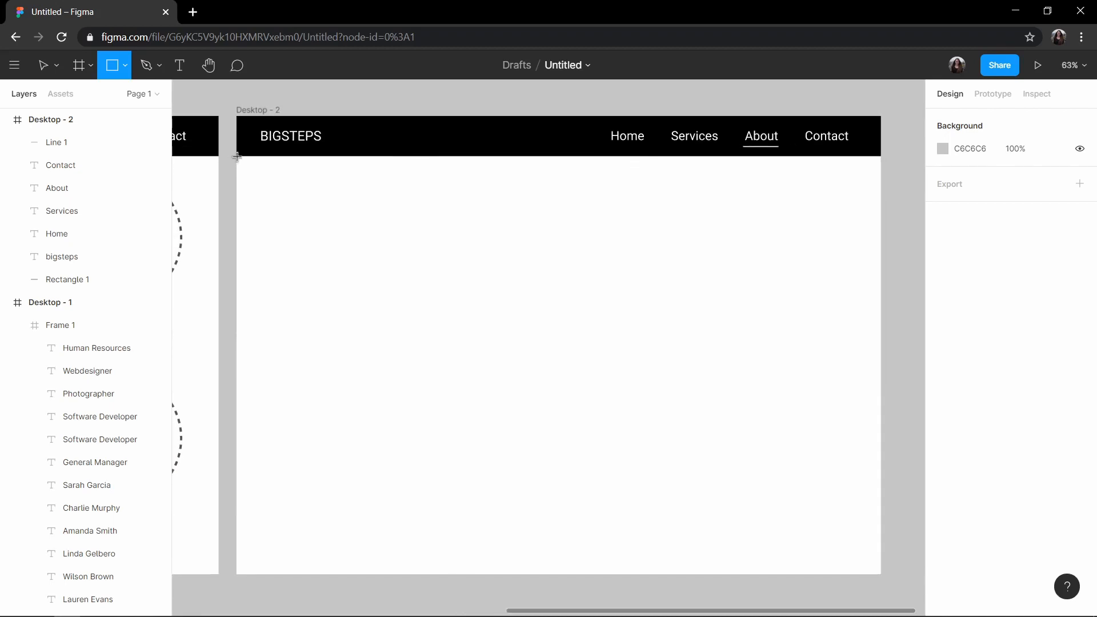
pyautogui.moveTo(236, 156); pyautogui.dragTo(880, 573)
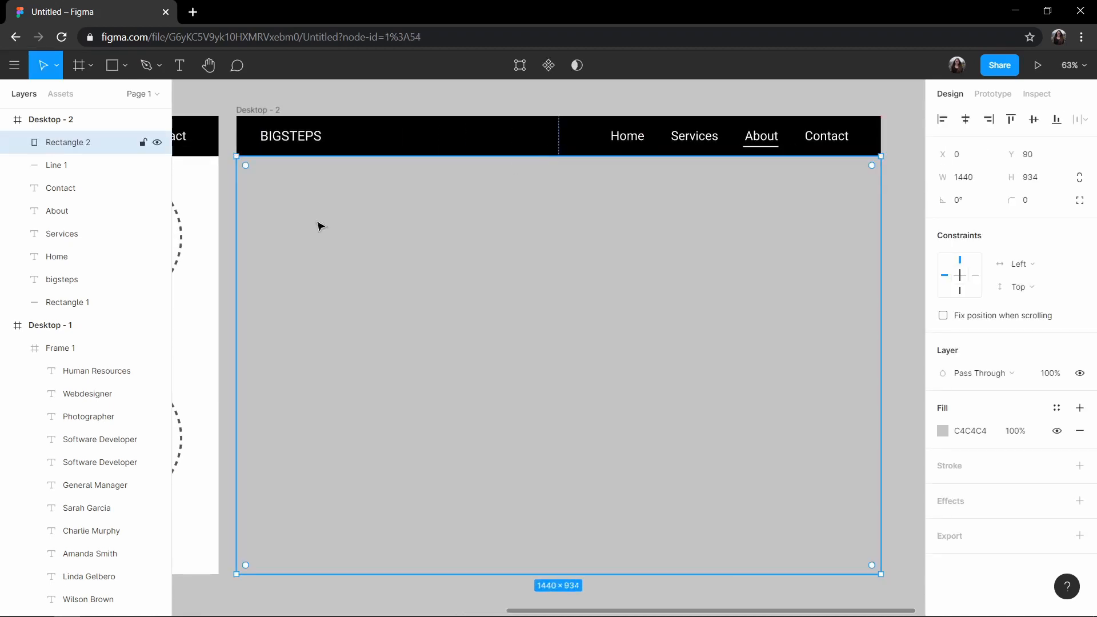
# - Change the new rectangle's fill to dark grey 3E3E3E
pyautogui.click(945, 432)
pyautogui.click(824, 547)
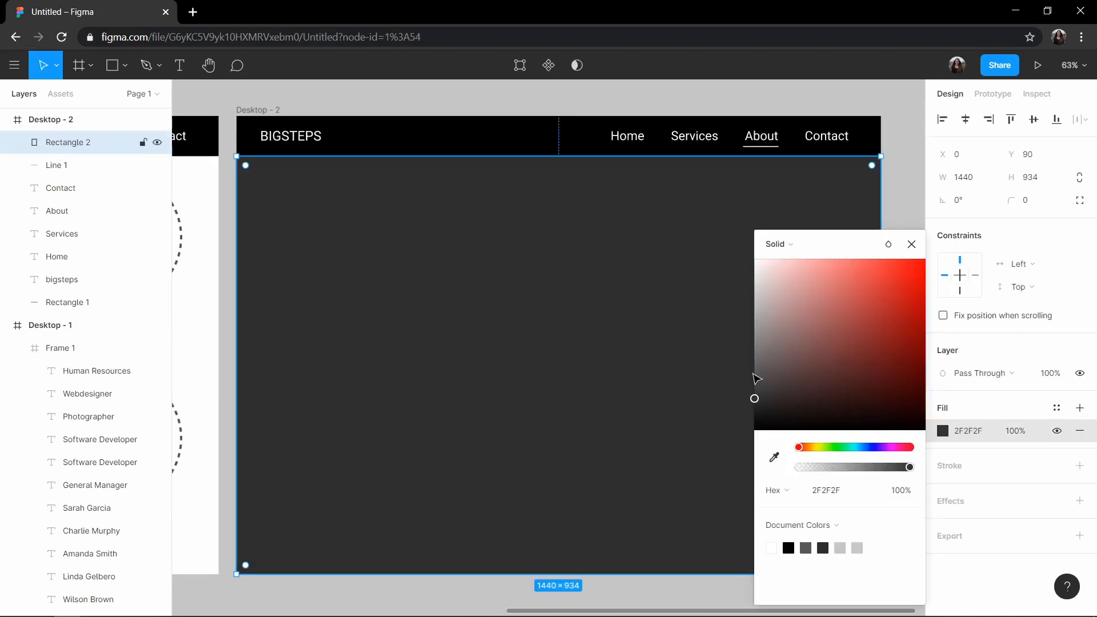
pyautogui.moveTo(754, 397); pyautogui.dragTo(755, 388)
pyautogui.click(913, 245)
pyautogui.click(913, 247)
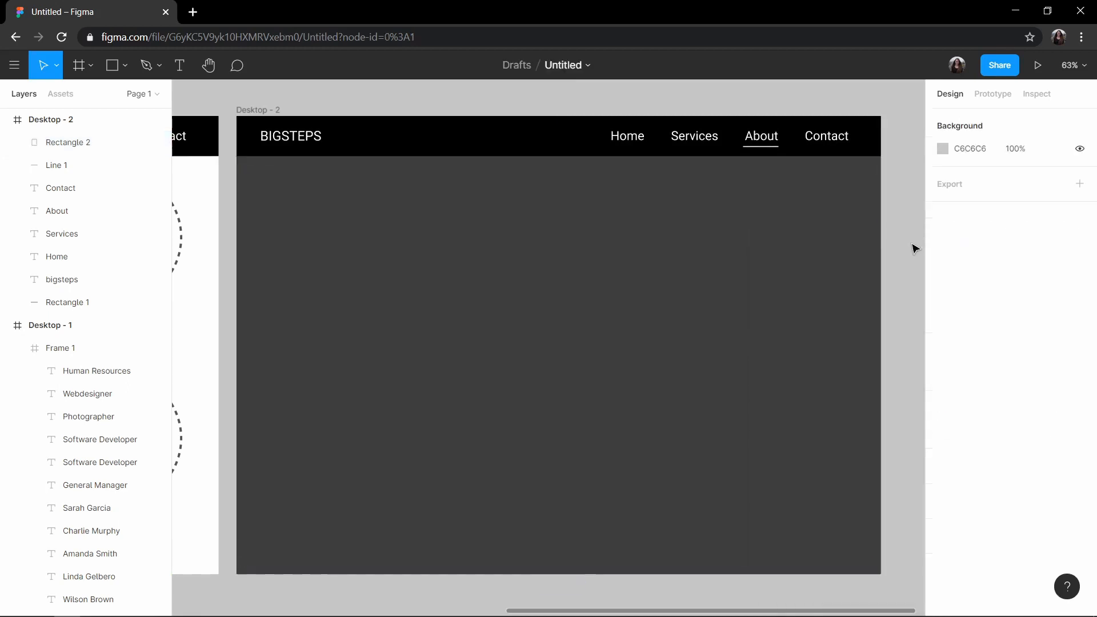
pyautogui.click(799, 229)
# - Switch to the Flaticon website in a new browser tab and search for "close" icons
pyautogui.click(192, 12)
pyautogui.click(107, 60)
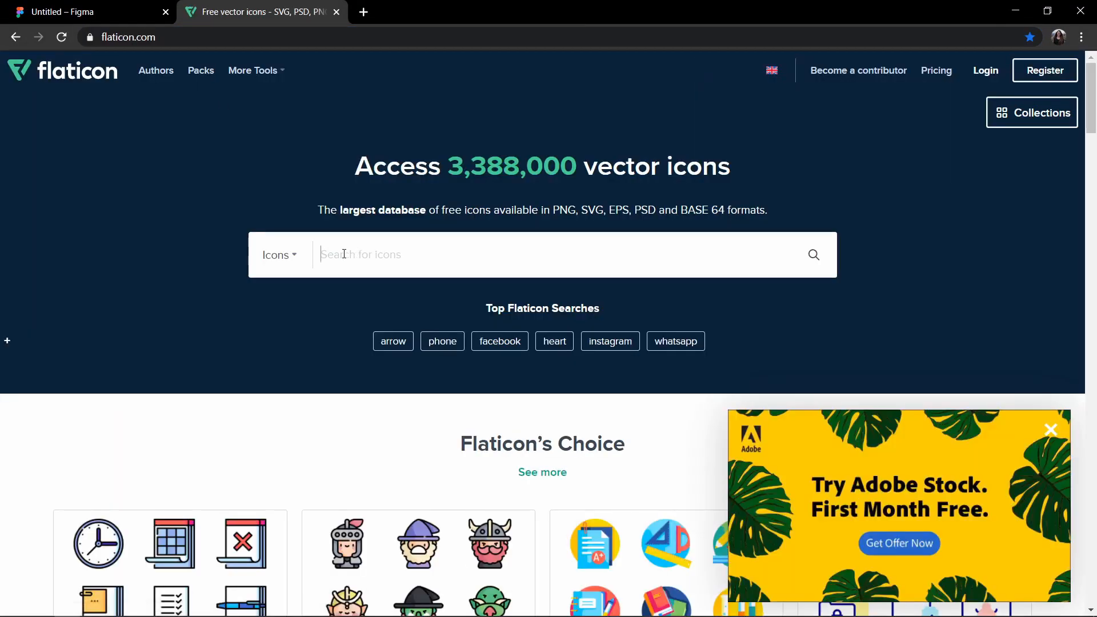
pyautogui.click(343, 253)
pyautogui.write('close')
pyautogui.press('Return')
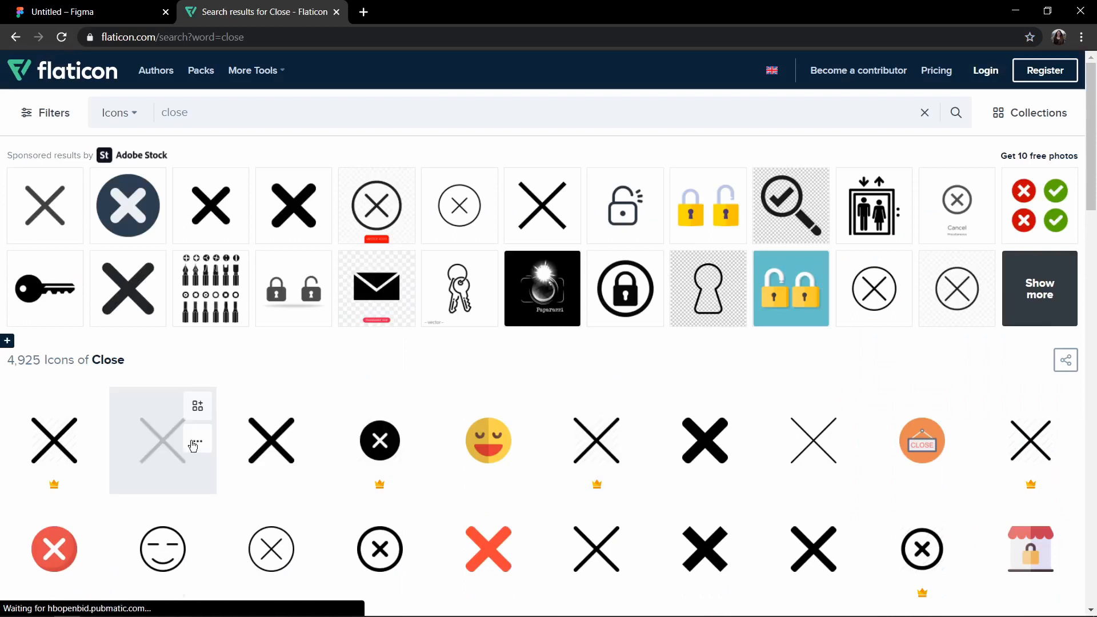
# - Download the thin cross-shaped Cancel icon as a free SVG file
pyautogui.click(157, 465)
pyautogui.click(914, 213)
pyautogui.click(666, 291)
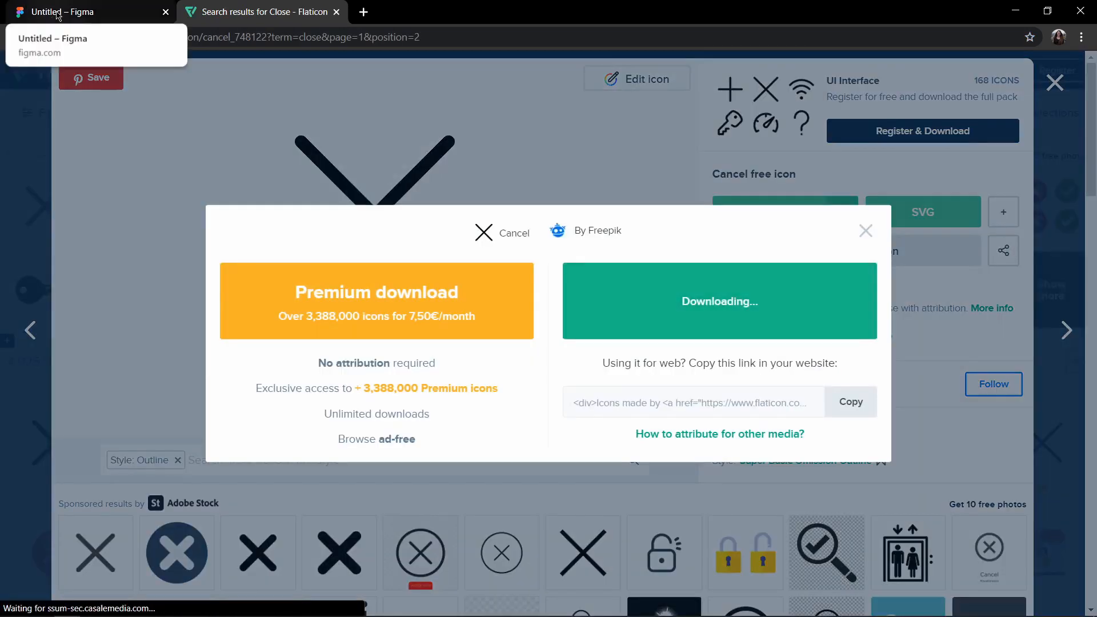
# - Switch back to the Figma file and place the downloaded cancel.svg on the dark rectangle
pyautogui.click(91, 11)
pyautogui.press('Escape')
pyautogui.moveTo(55, 600); pyautogui.dragTo(707, 332)
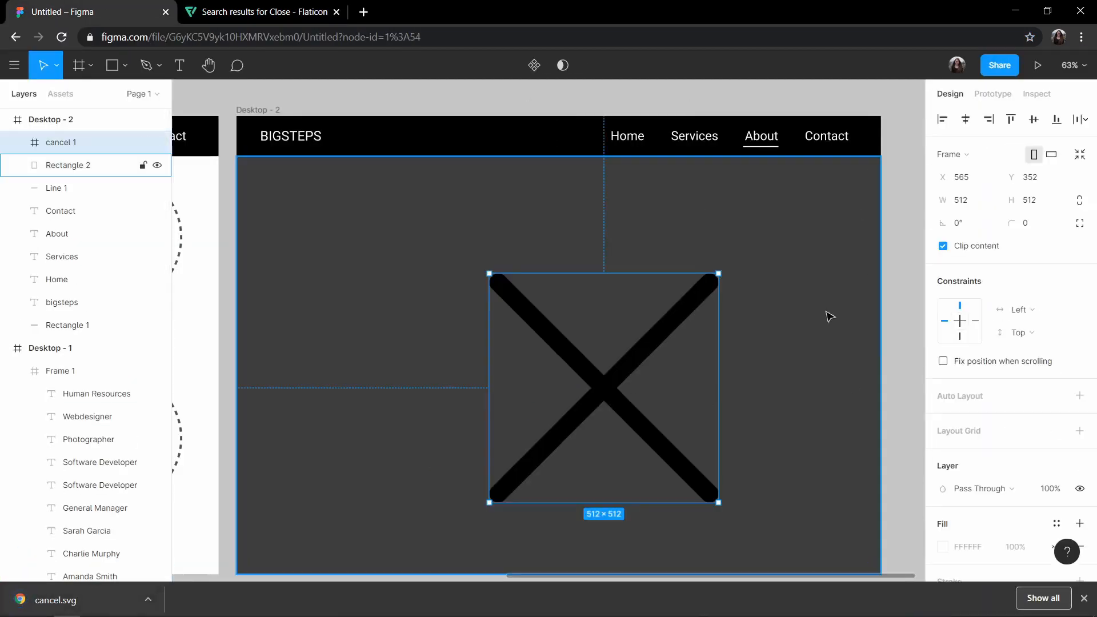
# - Change the fill of the cancel icon's cross vector to FFFFFF
pyautogui.doubleClick(725, 340)
pyautogui.doubleClick(717, 340)
pyautogui.doubleClick(718, 340)
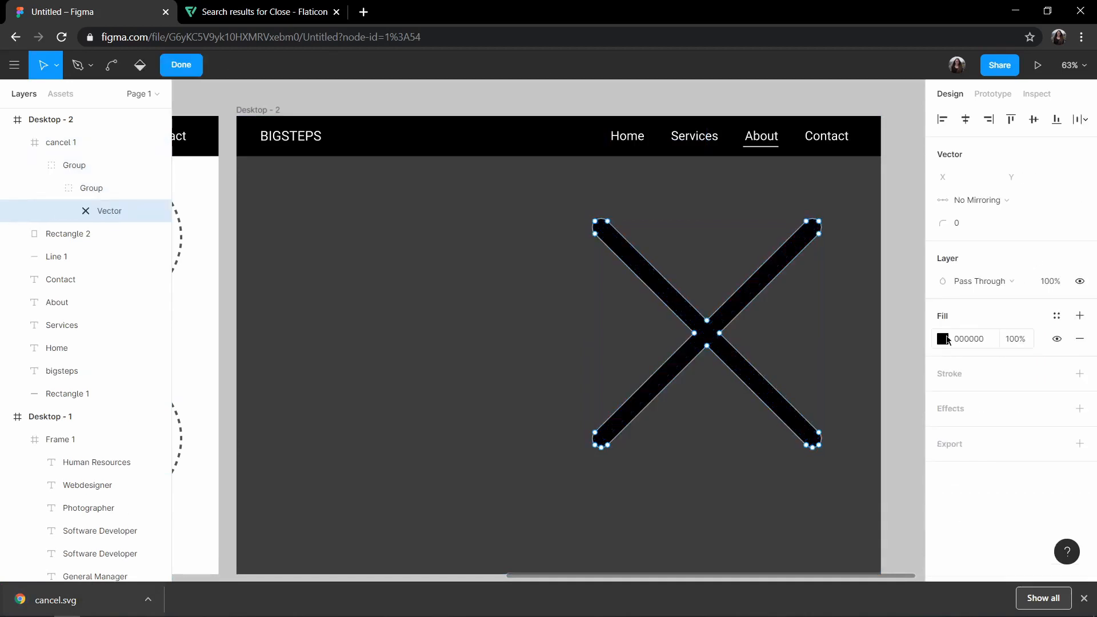
pyautogui.click(943, 339)
pyautogui.write('ffffff')
pyautogui.press('Return')
pyautogui.press('Escape')
pyautogui.press('Escape')
pyautogui.press('Escape')
pyautogui.press('Escape')
pyautogui.press('Escape')
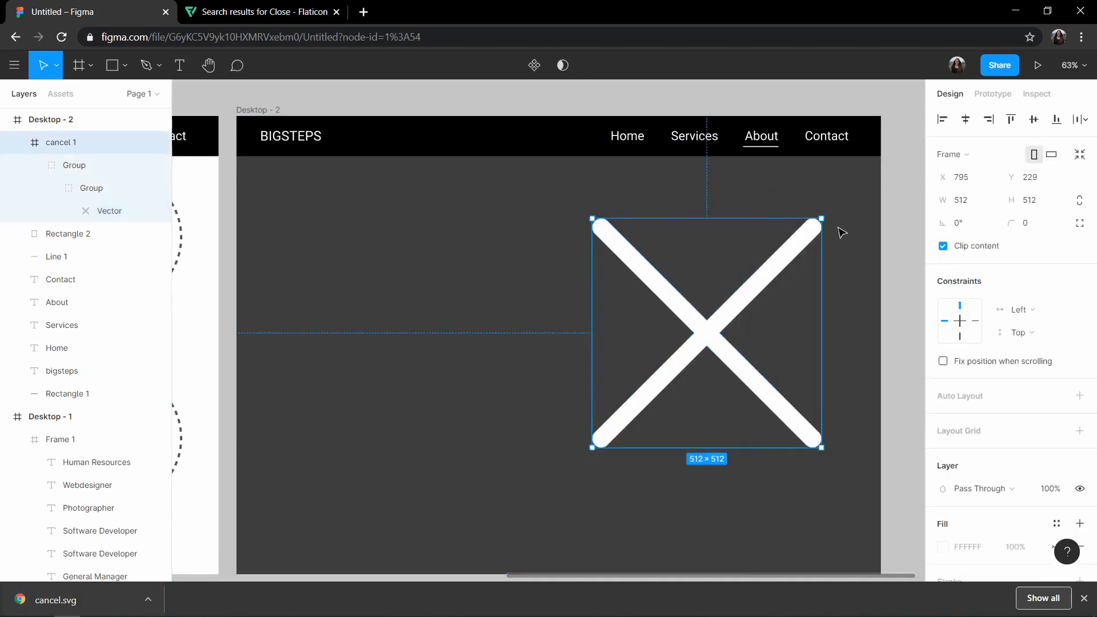
# - Scale the cancel icon proportionally to 30 × 30 and place it in the dark rectangle's upper-right corner
pyautogui.moveTo(821, 216); pyautogui.dragTo(620, 427)
pyautogui.hotkey('ctrl', 'z')
pyautogui.click(960, 200)
pyautogui.write('30')
pyautogui.click(1079, 200)
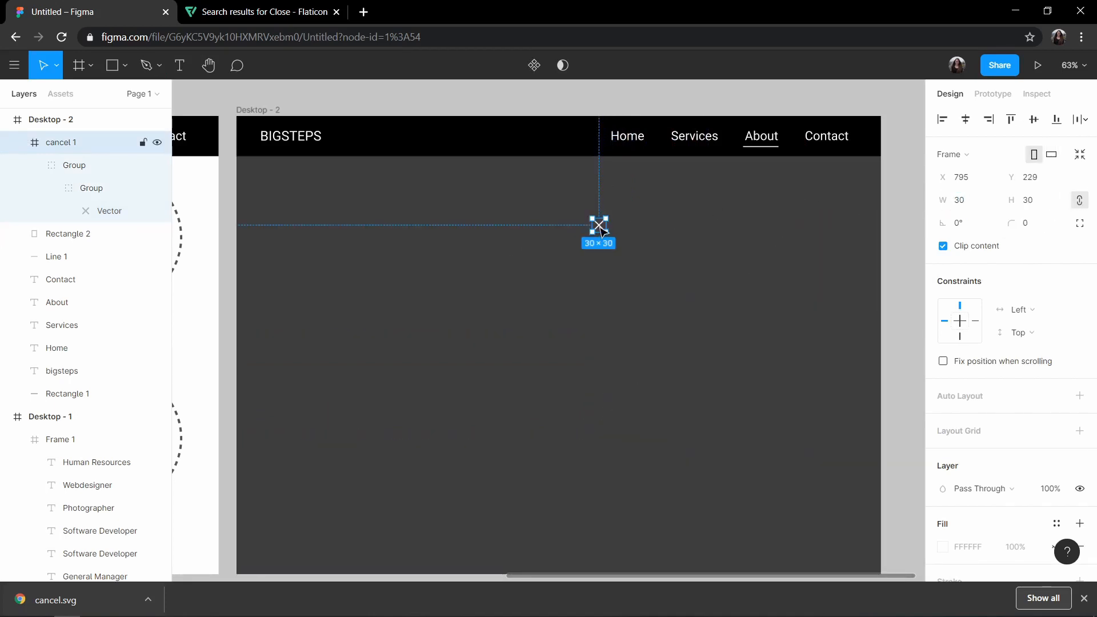
pyautogui.moveTo(602, 230); pyautogui.dragTo(849, 192)
pyautogui.click(786, 272)
# - Import the photo of the first portrait's man and place it on the empty canvas below the page frames
pyautogui.scroll(-3, 314, 250)
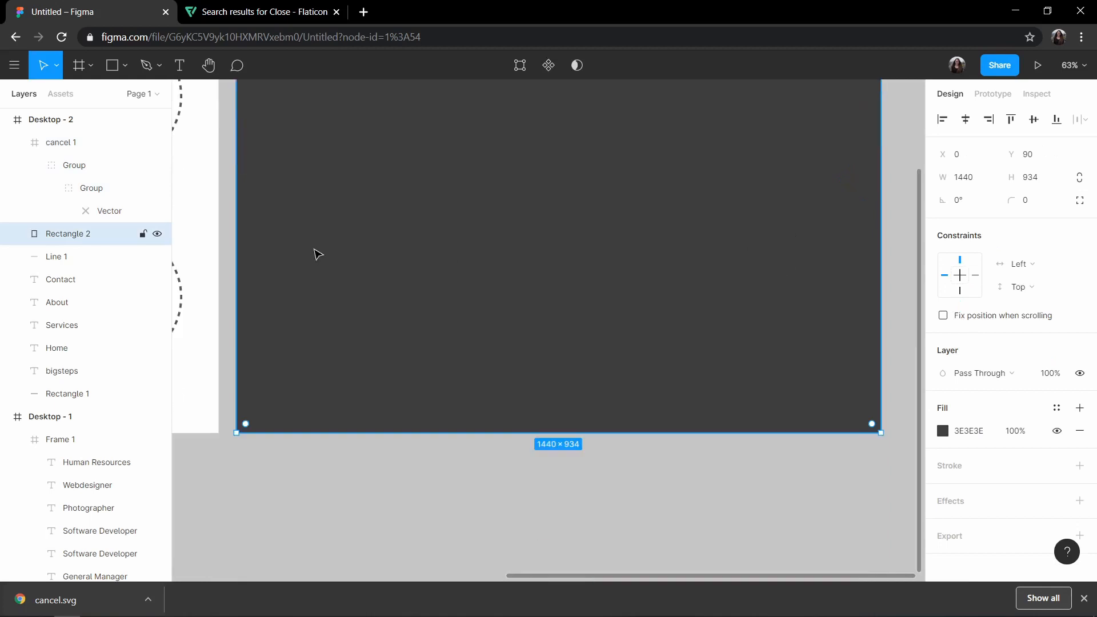
pyautogui.scroll(-3, 313, 249)
pyautogui.hscroll(-3, 336, 173)
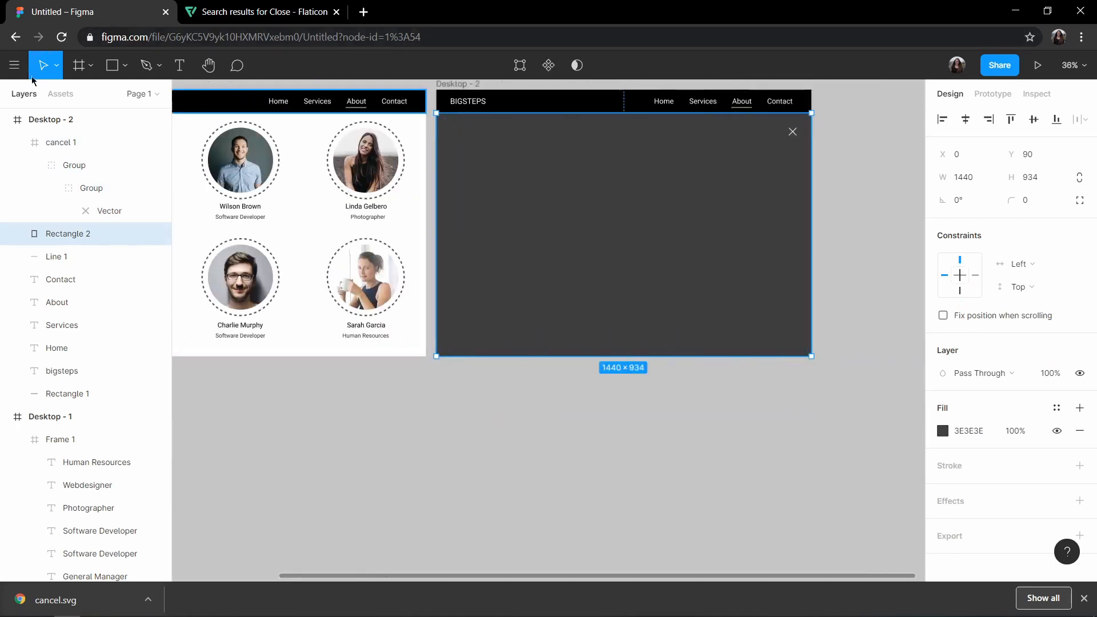
pyautogui.click(14, 65)
pyautogui.moveTo(85, 165)
pyautogui.click(195, 213)
pyautogui.doubleClick(166, 123)
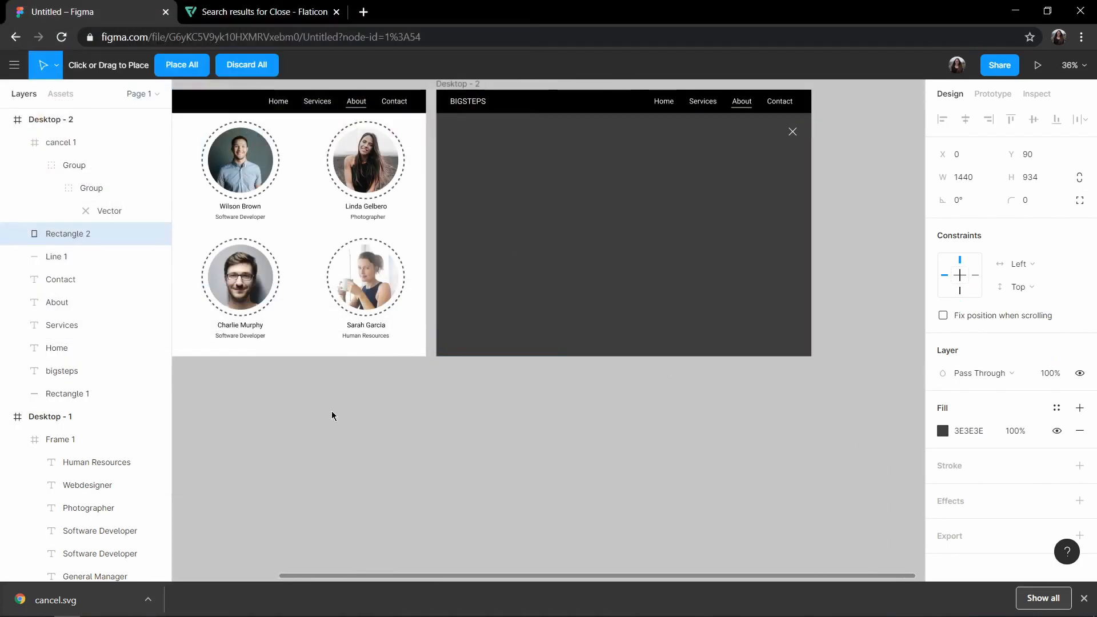
pyautogui.click(332, 413)
pyautogui.click(1084, 598)
# - Scale the placed photo down to about 414 × 276
pyautogui.scroll(-5, 531, 320)
pyautogui.moveTo(353, 254); pyautogui.dragTo(590, 382)
pyautogui.hotkey('ctrl', 'z')
pyautogui.scroll(3, 632, 481)
pyautogui.doubleClick(557, 323)
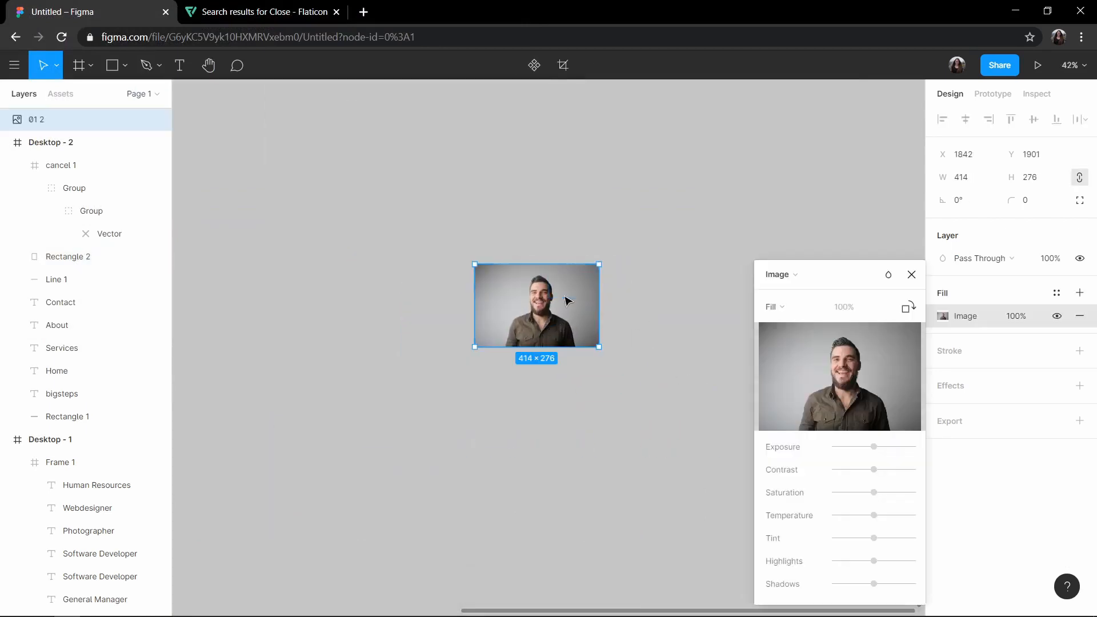
# - Move the photo onto the duplicated page just below the header and enlarge it to about 846 × 564
pyautogui.scroll(4, 566, 300)
pyautogui.scroll(11, 372, 257)
pyautogui.moveTo(430, 233); pyautogui.dragTo(374, 255)
pyautogui.scroll(-1, 314, 280)
pyautogui.hscroll(-5, 320, 319)
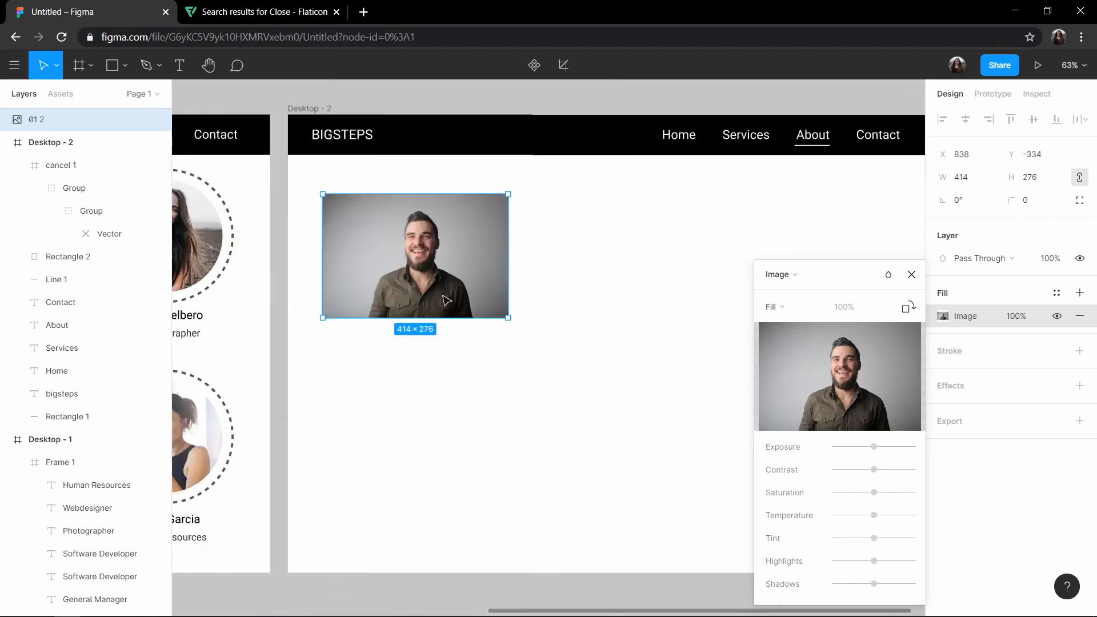
pyautogui.moveTo(448, 318); pyautogui.dragTo(582, 449)
# - Crop the photo to about 568 × 525 around the man and reposition the image within the crop
pyautogui.click(773, 307)
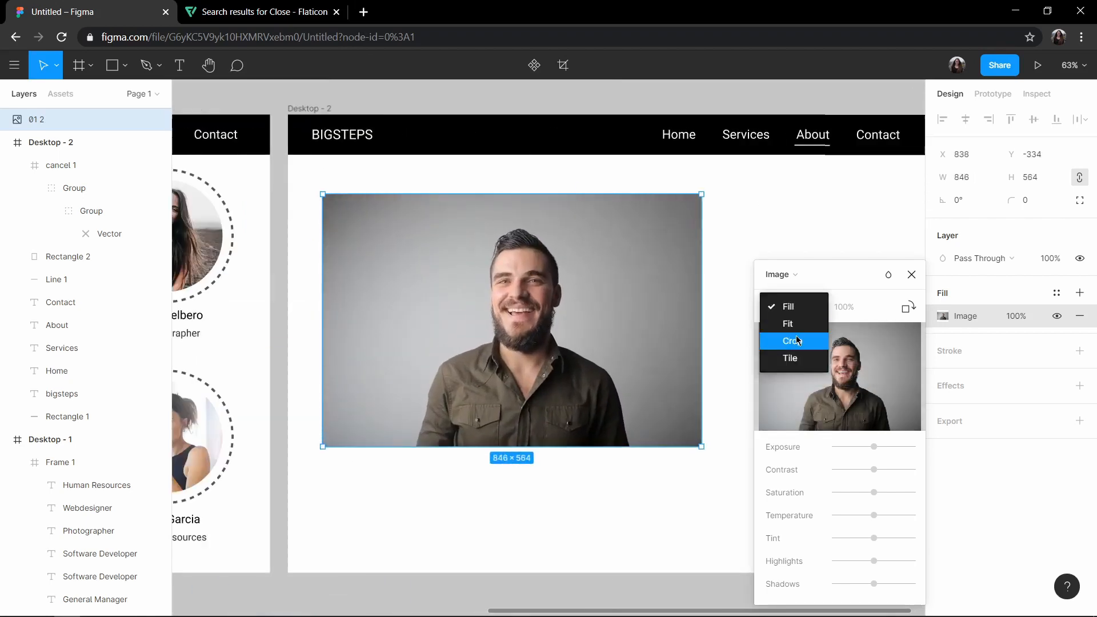
pyautogui.click(798, 340)
pyautogui.moveTo(323, 319); pyautogui.dragTo(404, 320)
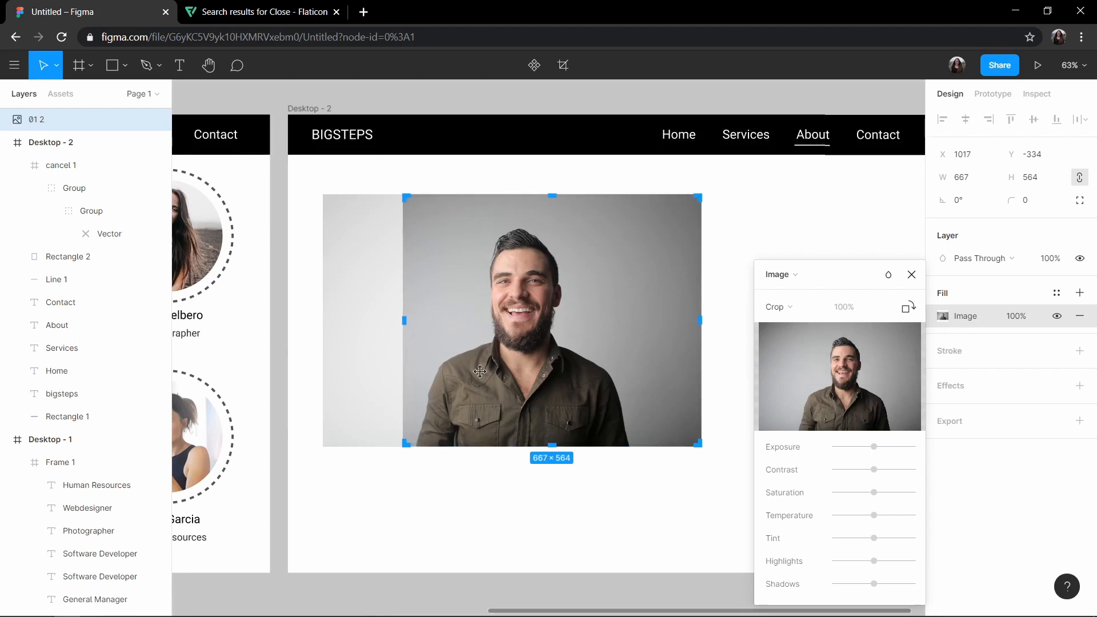
pyautogui.moveTo(702, 318); pyautogui.dragTo(661, 317)
pyautogui.moveTo(532, 449); pyautogui.dragTo(532, 430)
pyautogui.moveTo(606, 365)
pyautogui.mouseDown()
pyautogui.moveTo(577, 365)
pyautogui.moveTo(623, 358)
pyautogui.mouseUp()
pyautogui.moveTo(407, 288); pyautogui.dragTo(415, 307)
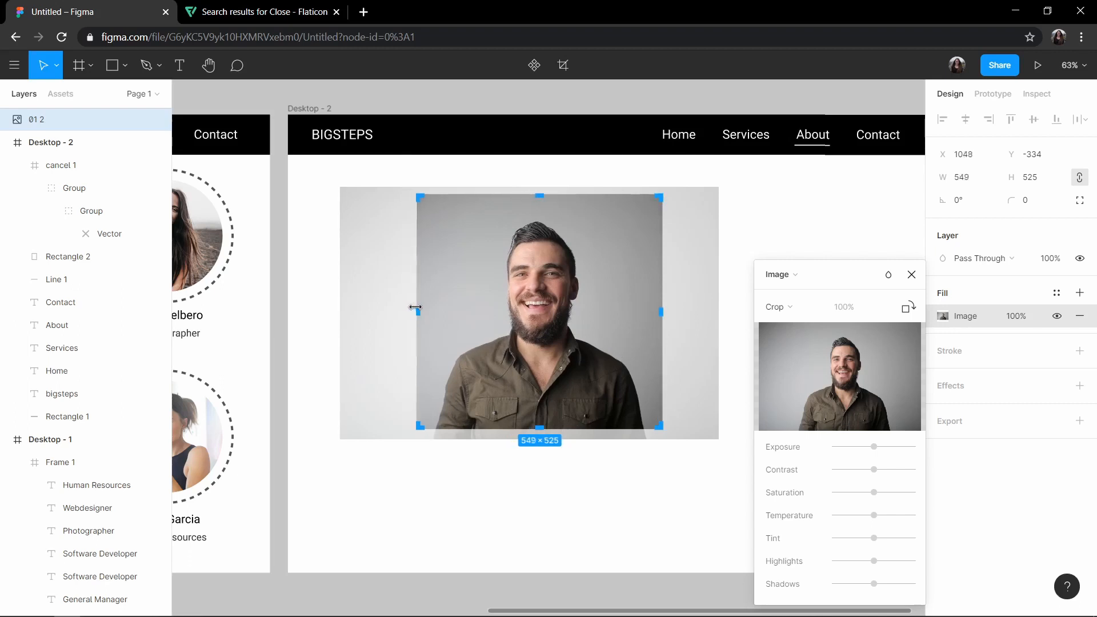
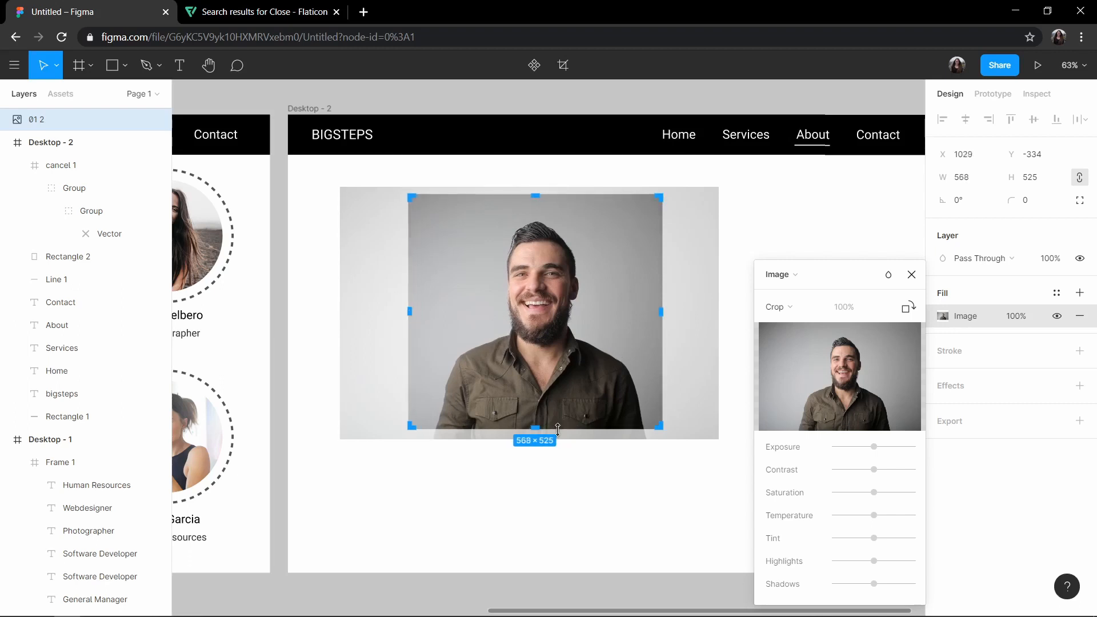
# - Undo the photo's crop adjustments and leave crop editing
pyautogui.hotkey('ctrl', 'z')
pyautogui.hotkey('ctrl', 'z')
pyautogui.hotkey('ctrl', 'z')
pyautogui.hotkey('ctrl', 'z')
pyautogui.hotkey('ctrl', 'z')
pyautogui.hotkey('ctrl', 'z')
pyautogui.press('Escape')
# - Enlarge the photo proportionally to a height of about 648 and shift it toward the page's upper-left area
pyautogui.moveTo(702, 448); pyautogui.dragTo(758, 484)
pyautogui.moveTo(613, 423); pyautogui.dragTo(588, 406)
# - Open the photo's image fill in Crop mode and crop it to about 631 × 560 around the man
pyautogui.click(942, 317)
pyautogui.click(789, 310)
pyautogui.click(791, 311)
pyautogui.moveTo(733, 323); pyautogui.dragTo(676, 315)
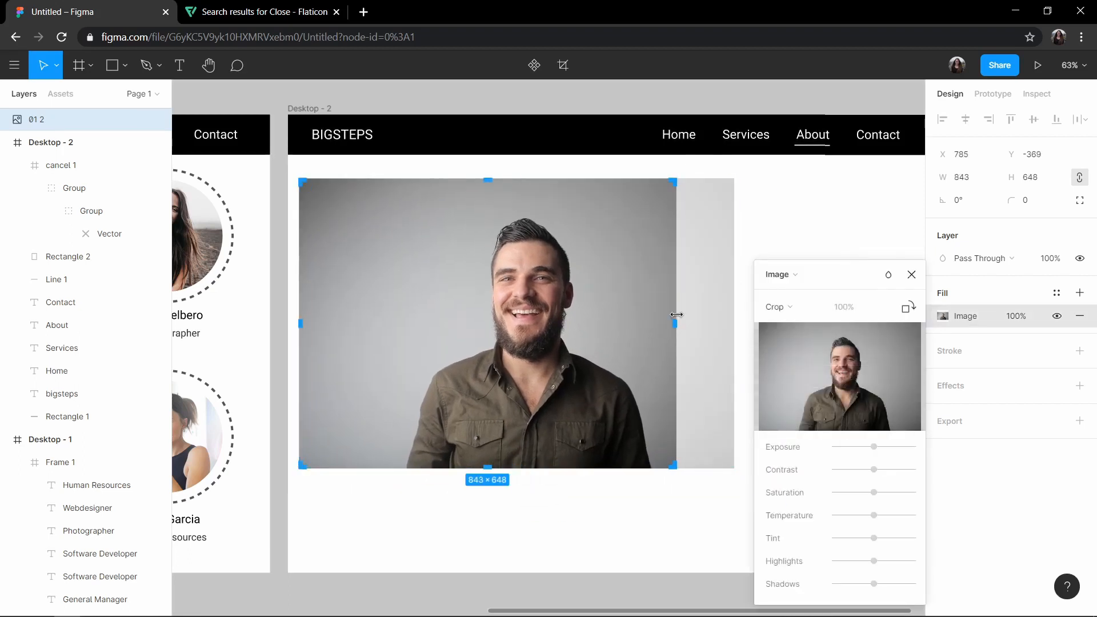
pyautogui.moveTo(303, 321); pyautogui.dragTo(348, 323)
pyautogui.moveTo(510, 186); pyautogui.dragTo(510, 196)
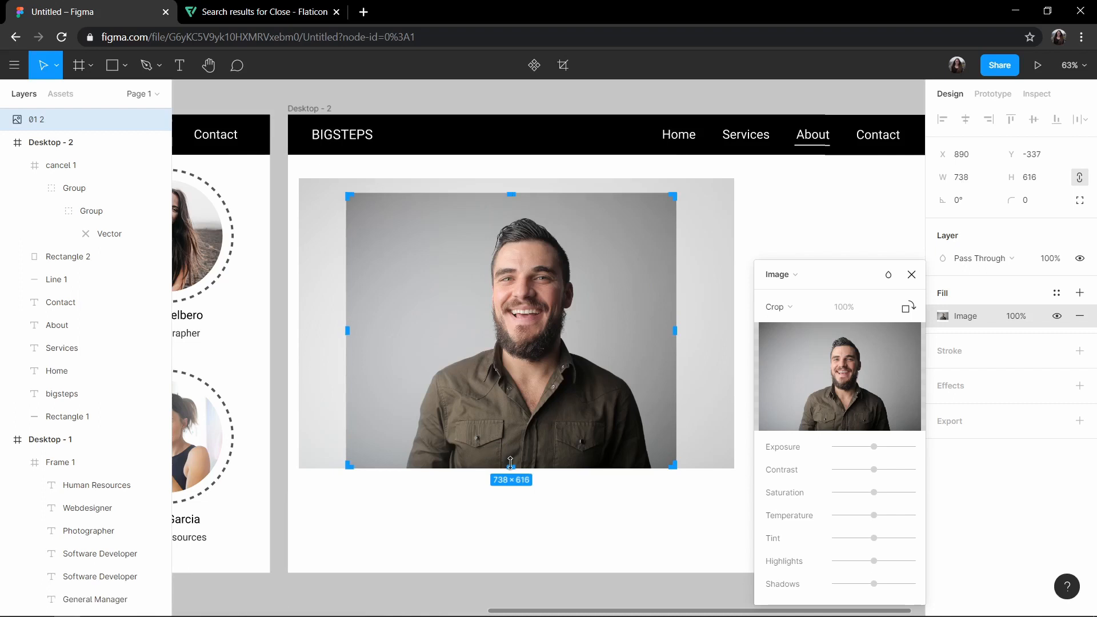
pyautogui.moveTo(511, 467); pyautogui.dragTo(511, 441)
pyautogui.moveTo(341, 322); pyautogui.dragTo(394, 314)
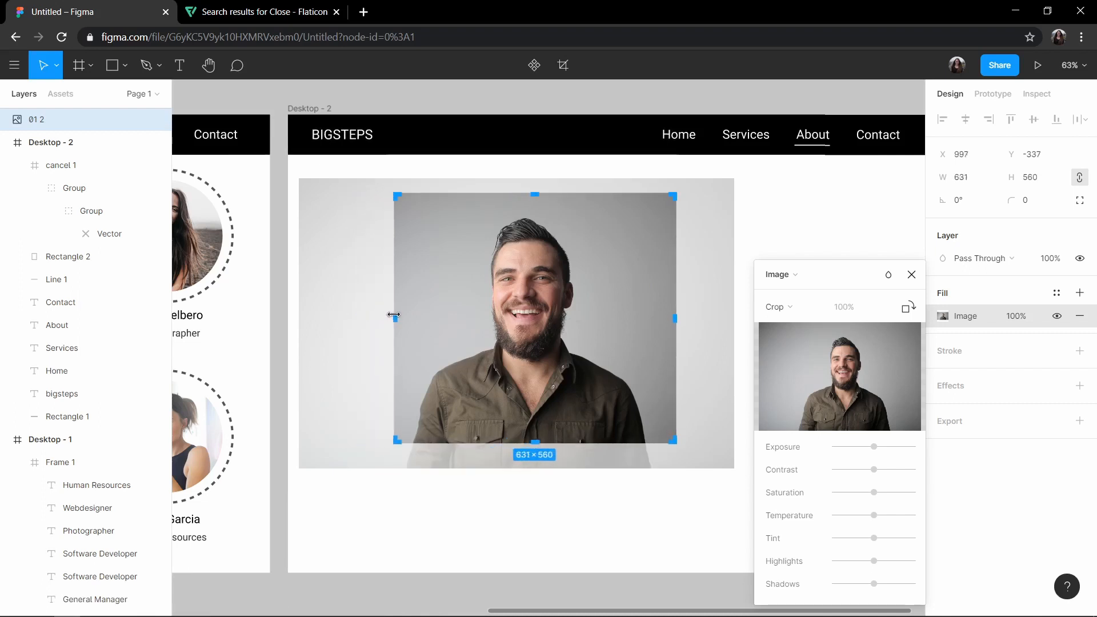
# - Refine the crop to a 568 × 568 square, reposition the image to centre the man, and finish cropping
pyautogui.moveTo(672, 320); pyautogui.dragTo(653, 320)
pyautogui.moveTo(608, 365)
pyautogui.mouseDown()
pyautogui.moveTo(597, 350)
pyautogui.moveTo(607, 345)
pyautogui.mouseUp()
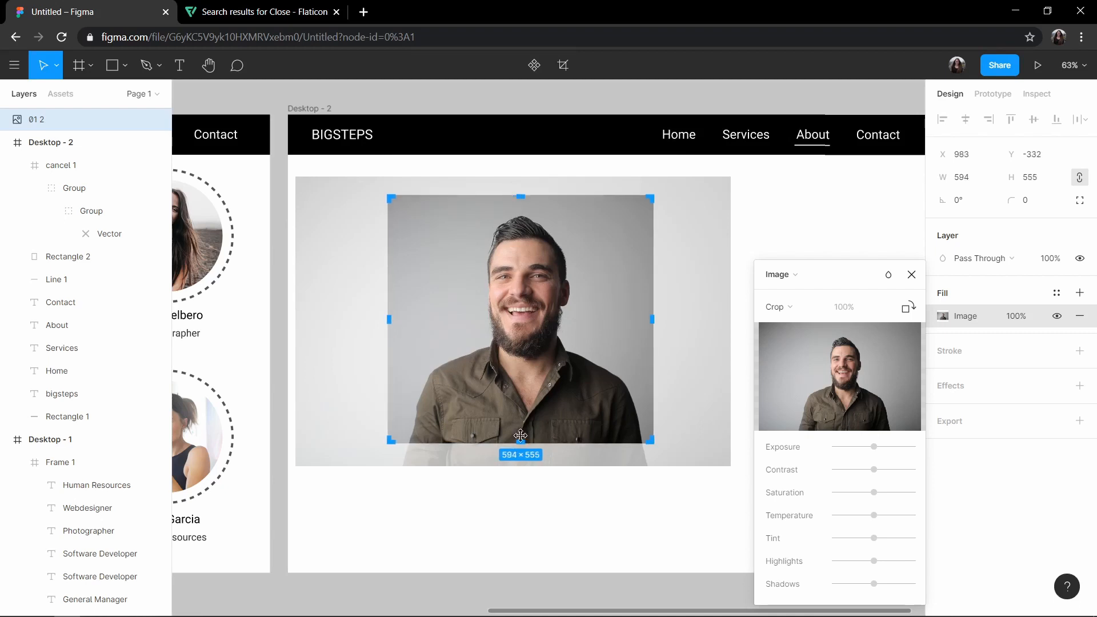
pyautogui.moveTo(647, 324); pyautogui.dragTo(668, 324)
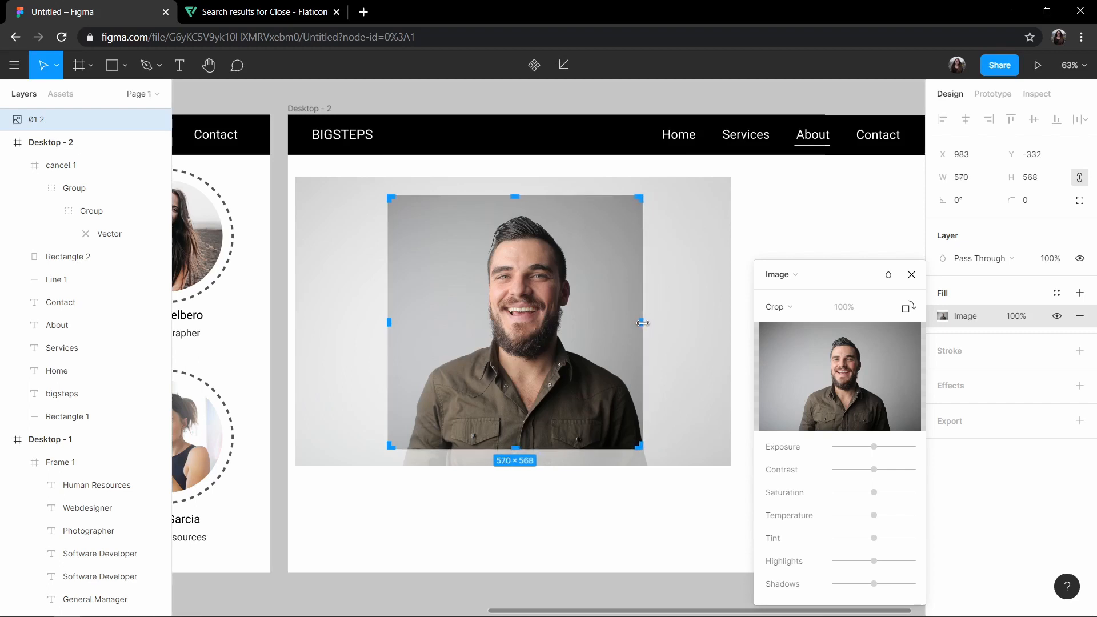
pyautogui.moveTo(607, 324); pyautogui.dragTo(594, 322)
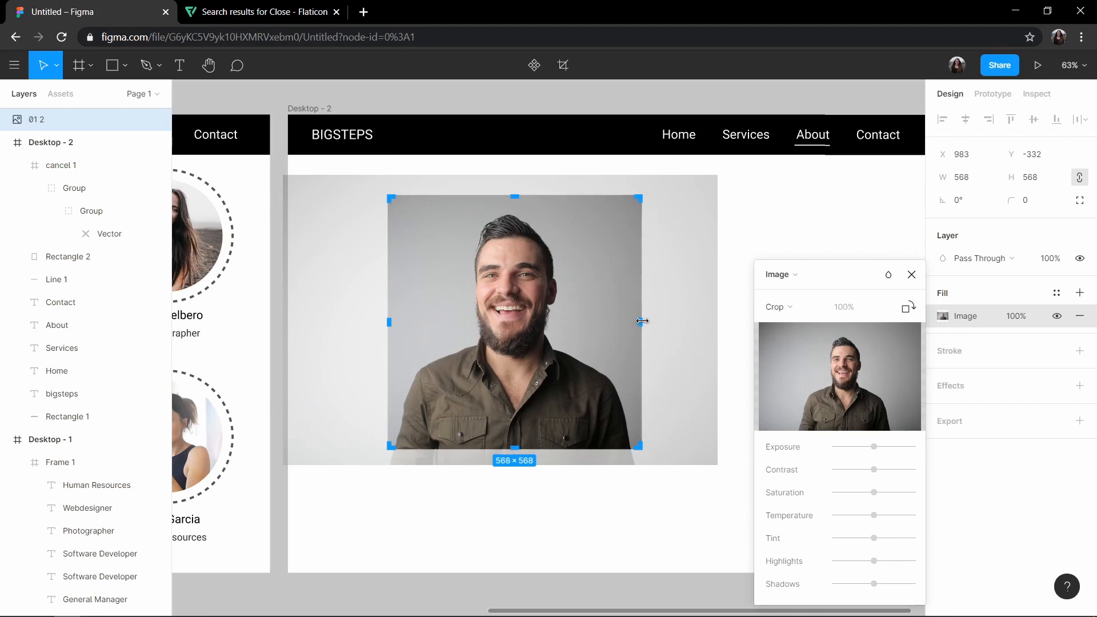
pyautogui.press('Return')
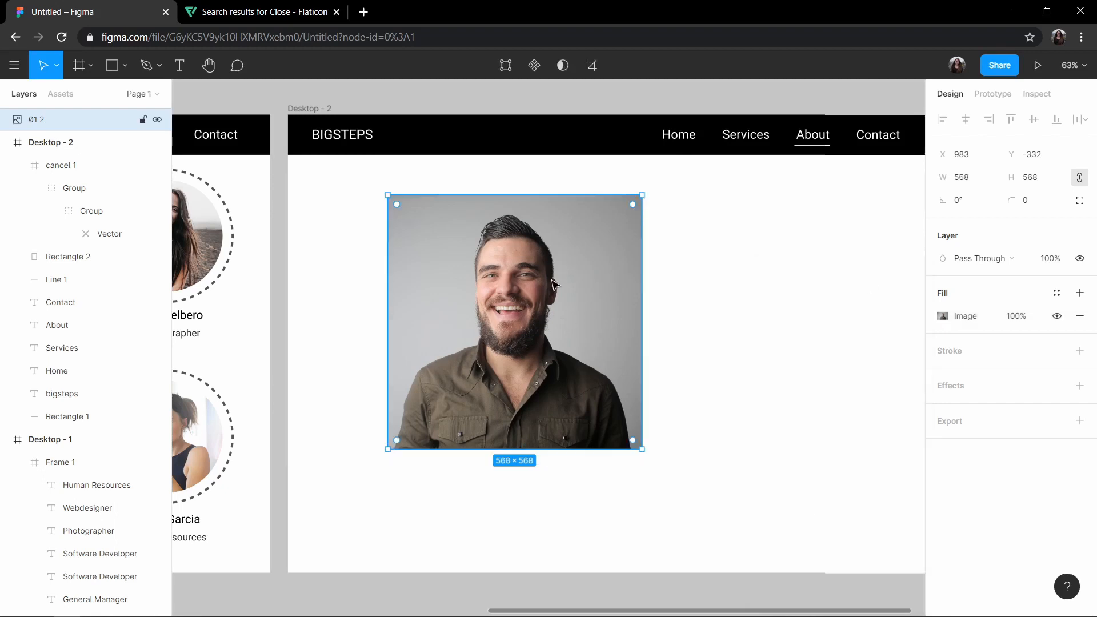
# - Move the photo below the duplicated page and cover the area under the header with a 1440 × 938 rectangle filled with 3E3E3E
pyautogui.click(796, 265)
pyautogui.moveTo(564, 256); pyautogui.dragTo(587, 563)
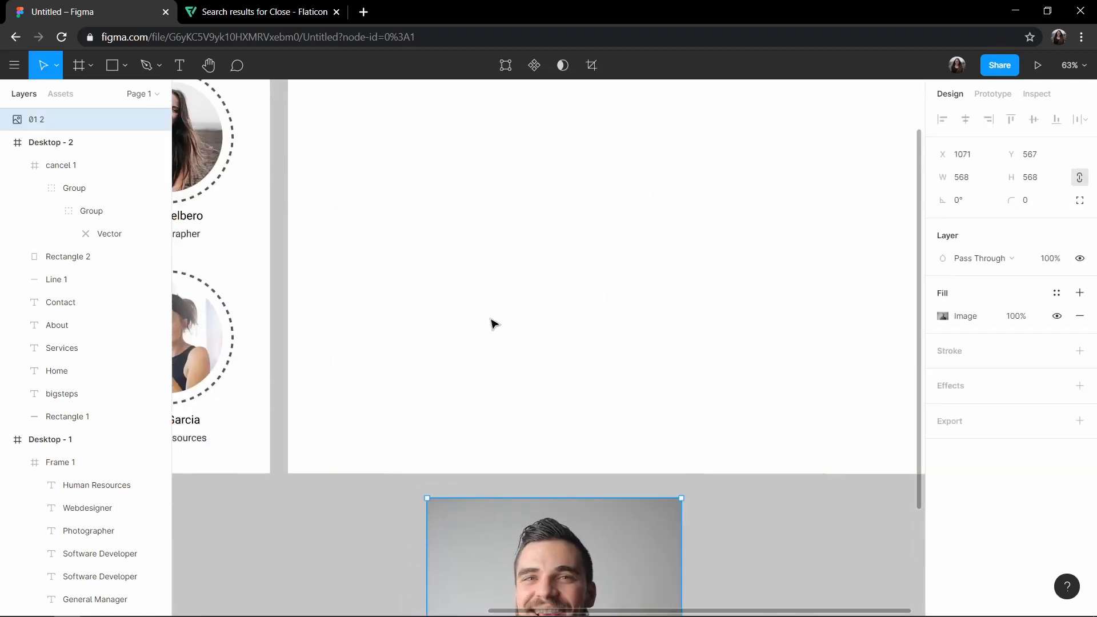
pyautogui.scroll(-2, 551, 294)
pyautogui.click(125, 65)
pyautogui.click(91, 94)
pyautogui.moveTo(364, 124); pyautogui.dragTo(821, 422)
pyautogui.click(943, 431)
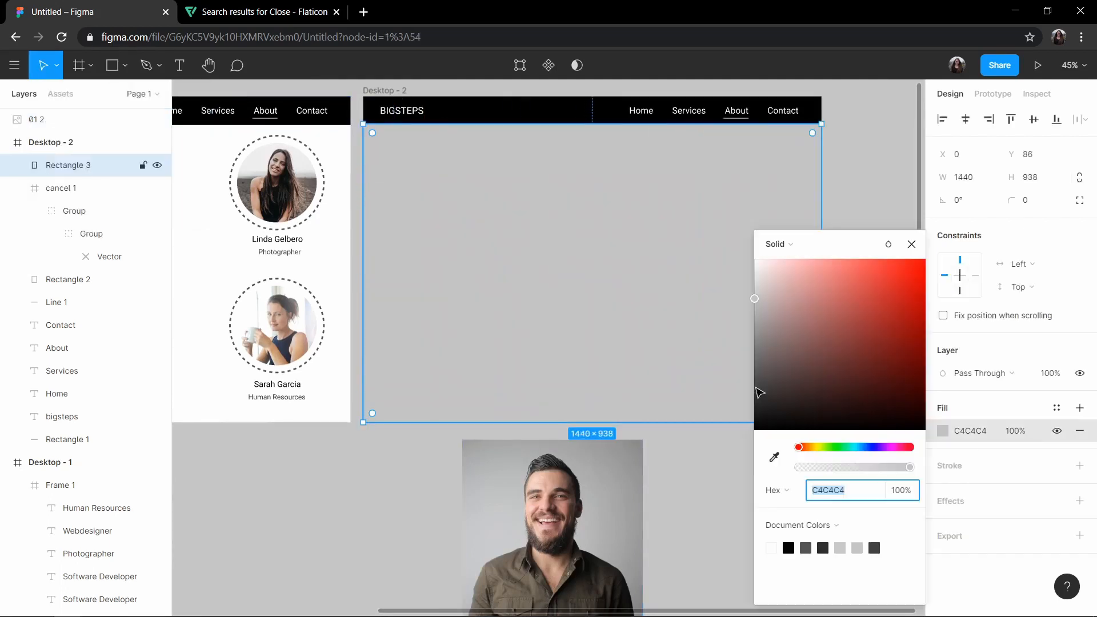
pyautogui.click(879, 548)
# - Place the photo on the left half of the dark rectangle and scale it down to about 488 × 488
pyautogui.moveTo(595, 509); pyautogui.dragTo(529, 226)
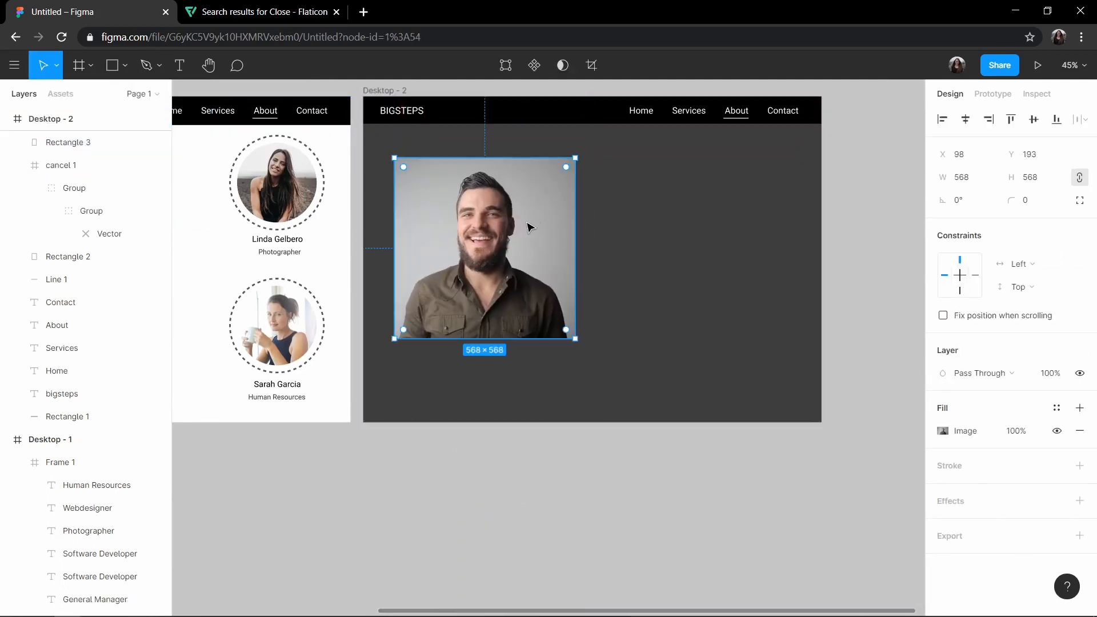
pyautogui.moveTo(575, 157); pyautogui.dragTo(549, 184)
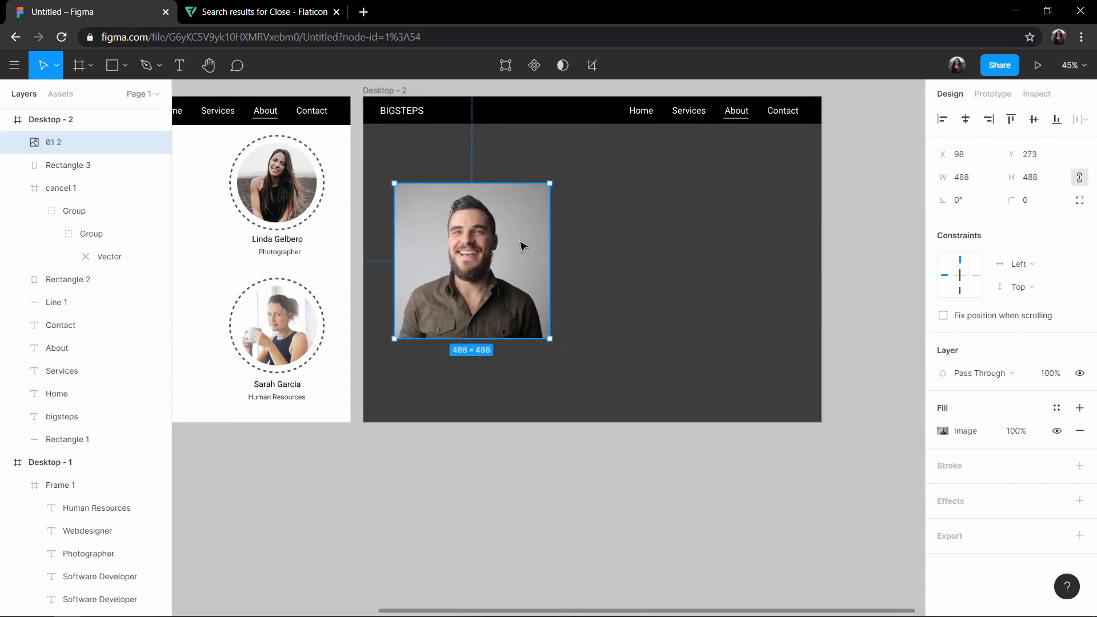
pyautogui.moveTo(523, 246); pyautogui.dragTo(531, 231)
# - Draw a vertical line about 330 long just left of the photo and set its stroke colour to FFFFFF
pyautogui.click(125, 65)
pyautogui.click(93, 113)
pyautogui.moveTo(380, 168); pyautogui.dragTo(376, 274)
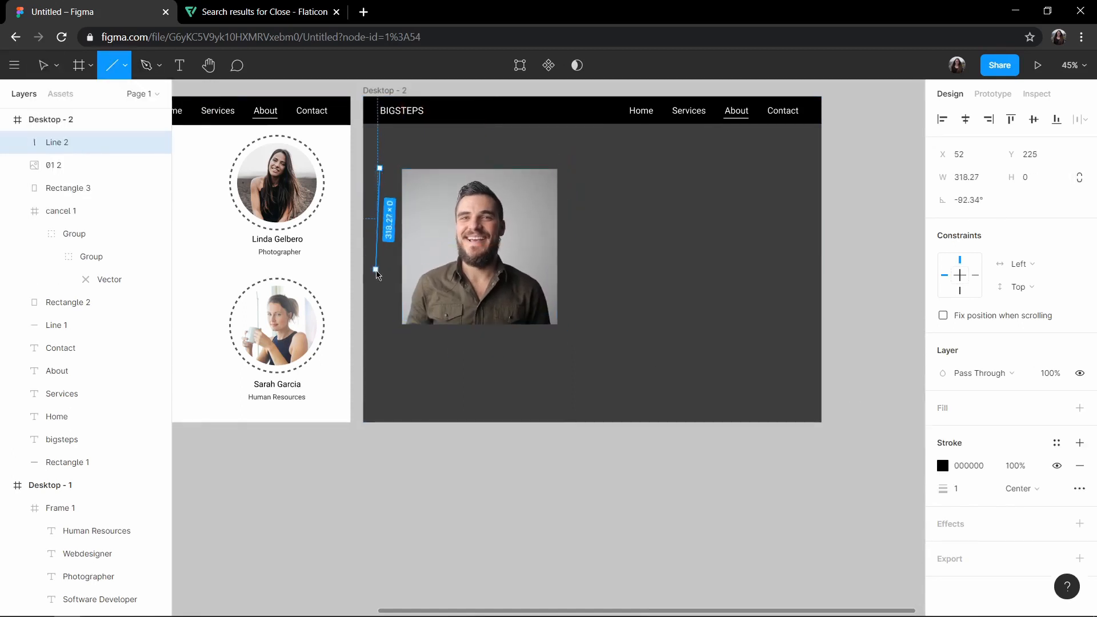
pyautogui.click(942, 465)
pyautogui.moveTo(814, 341); pyautogui.dragTo(661, 231)
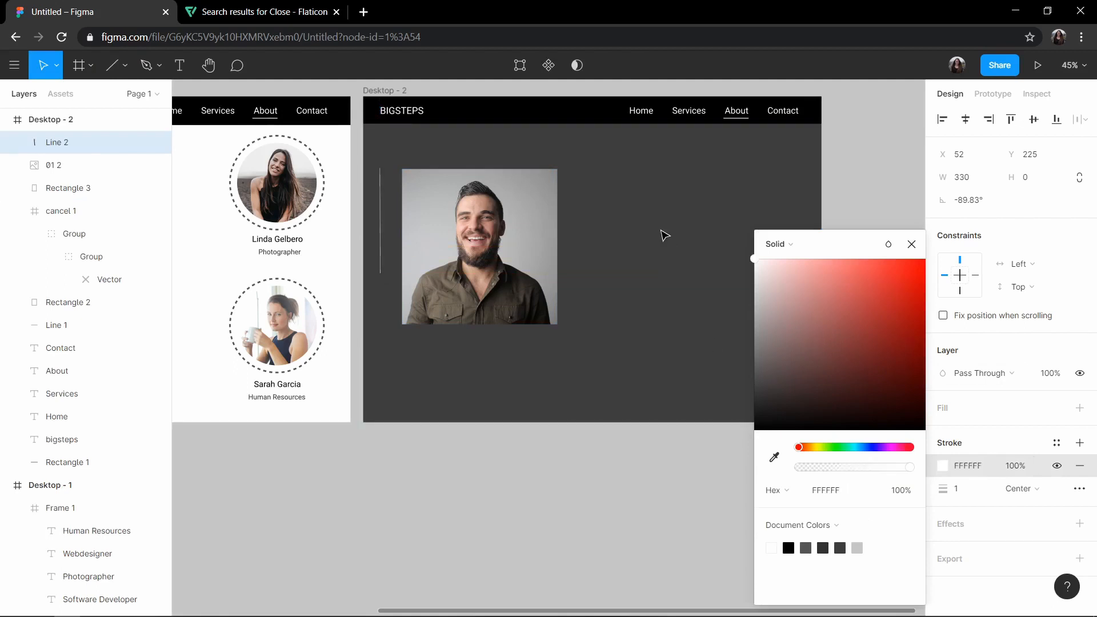
pyautogui.click(911, 244)
# - Paste a copy of the white line, place it below the photo and set its rotation to 180°
pyautogui.hotkey('ctrl', 'v')
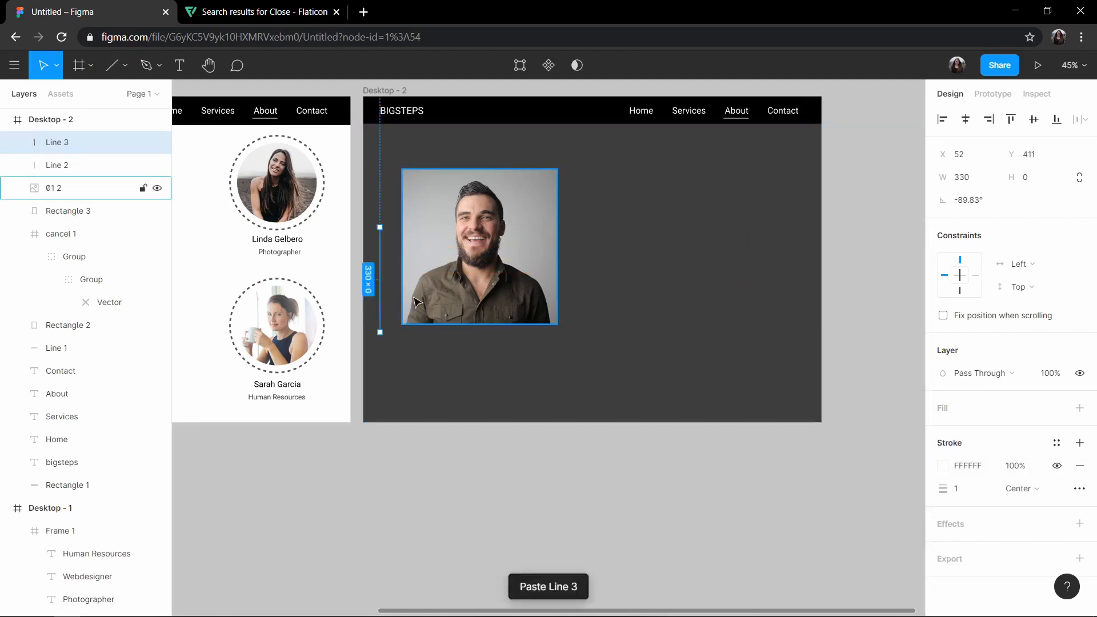
pyautogui.moveTo(381, 332); pyautogui.dragTo(402, 403)
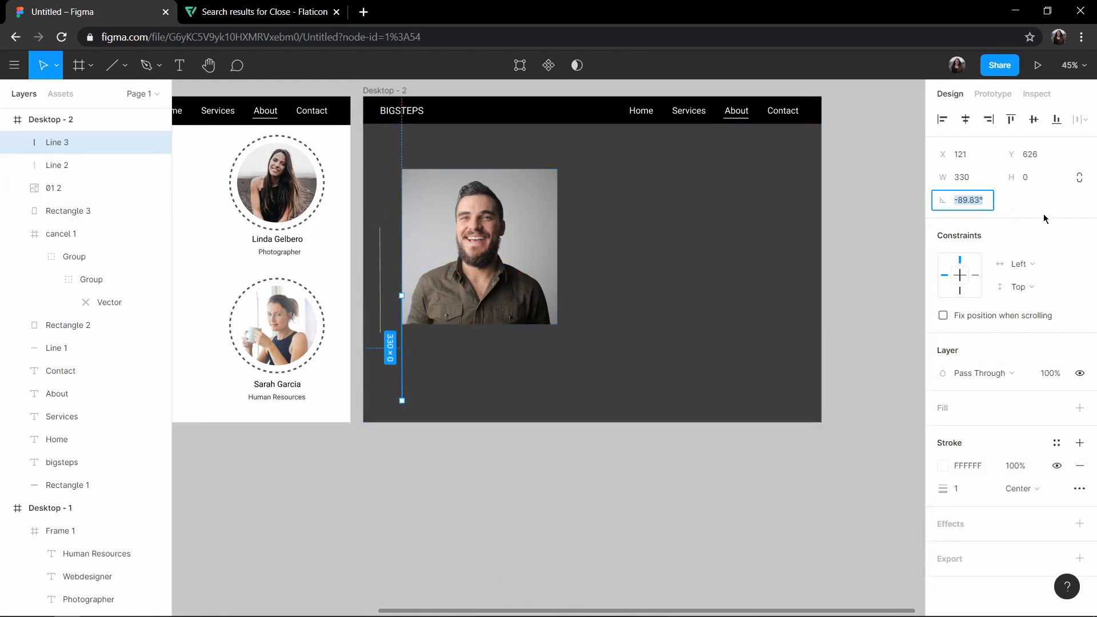
pyautogui.scroll(5, 498, 301)
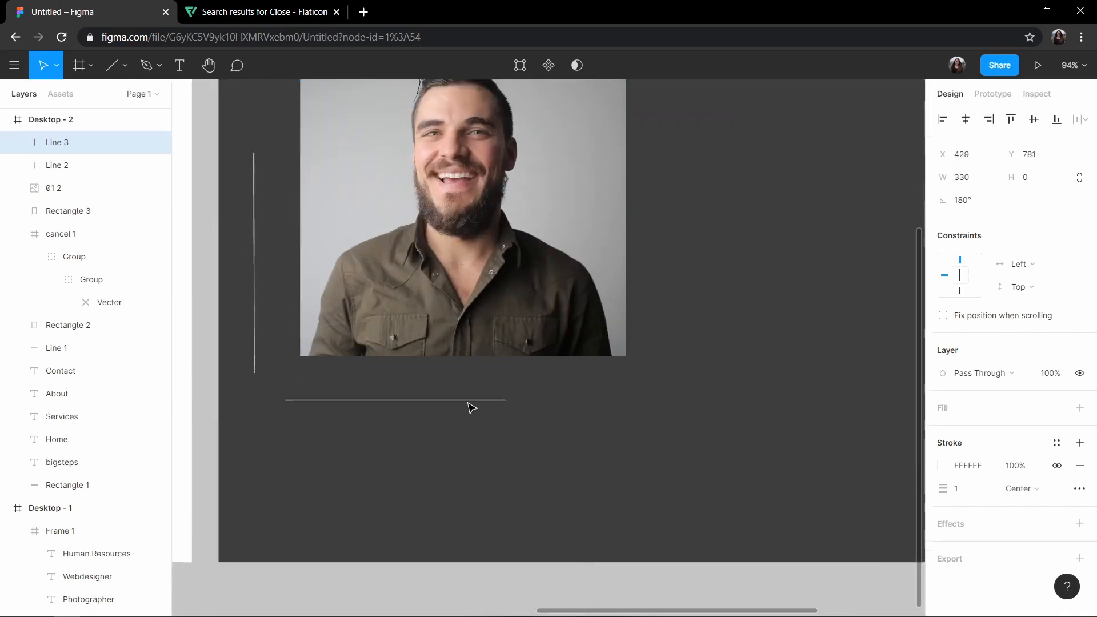
# - Set the original side line's rotation to 90° and place it vertically, close to the photo's left edge
pyautogui.click(258, 283)
pyautogui.write('90')
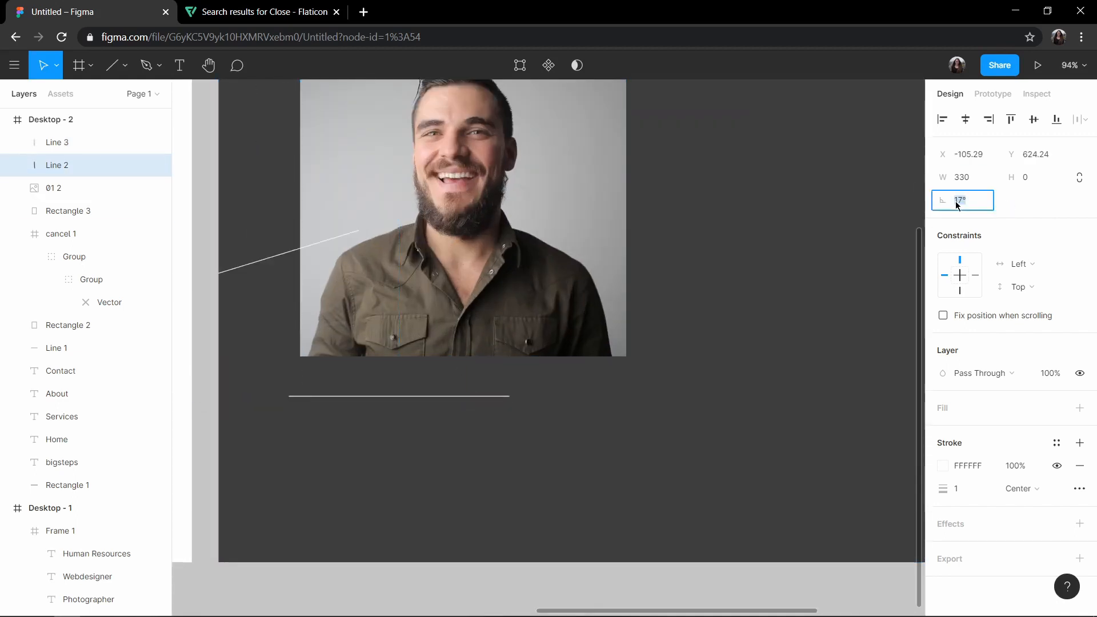
pyautogui.press('Return')
pyautogui.moveTo(271, 294); pyautogui.dragTo(275, 295)
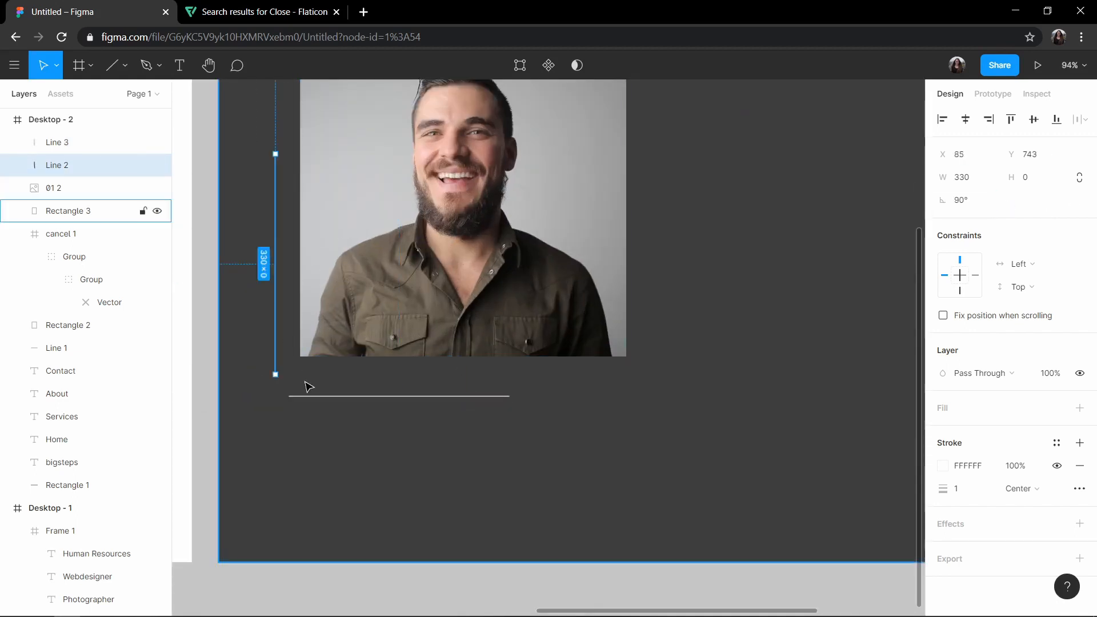
# - Move the horizontal line to meet the vertical line's lower end, group both lines, and nudge the group into place around the photo's corner
pyautogui.moveTo(321, 396); pyautogui.dragTo(307, 375)
pyautogui.keyDown('shift'); pyautogui.click(275, 349); pyautogui.keyUp('shift')
pyautogui.rightClick(289, 352)
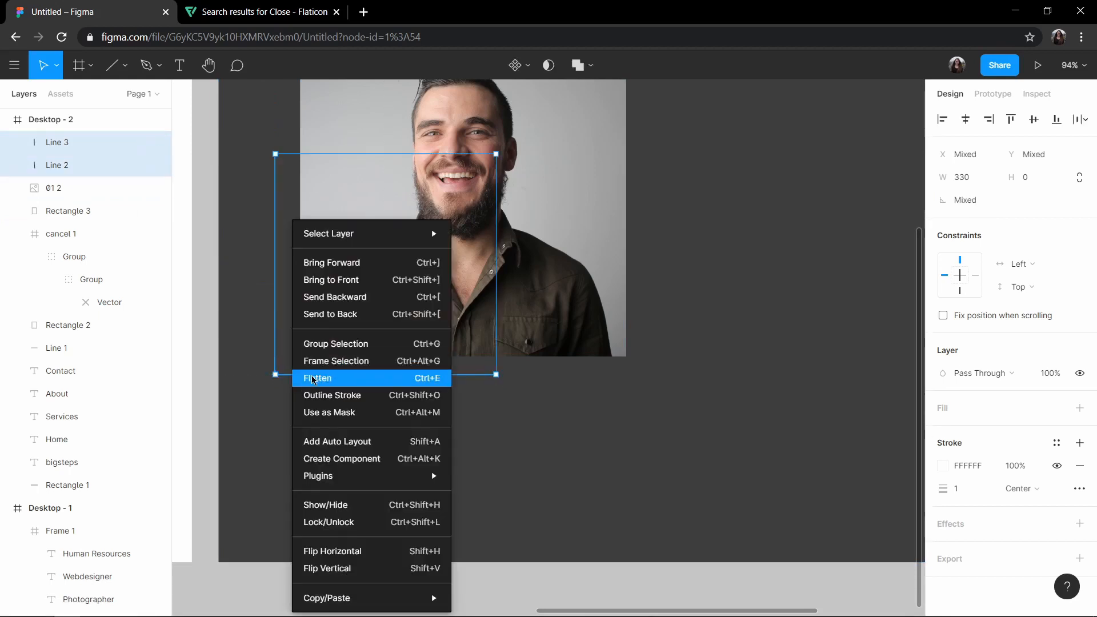
pyautogui.click(343, 329)
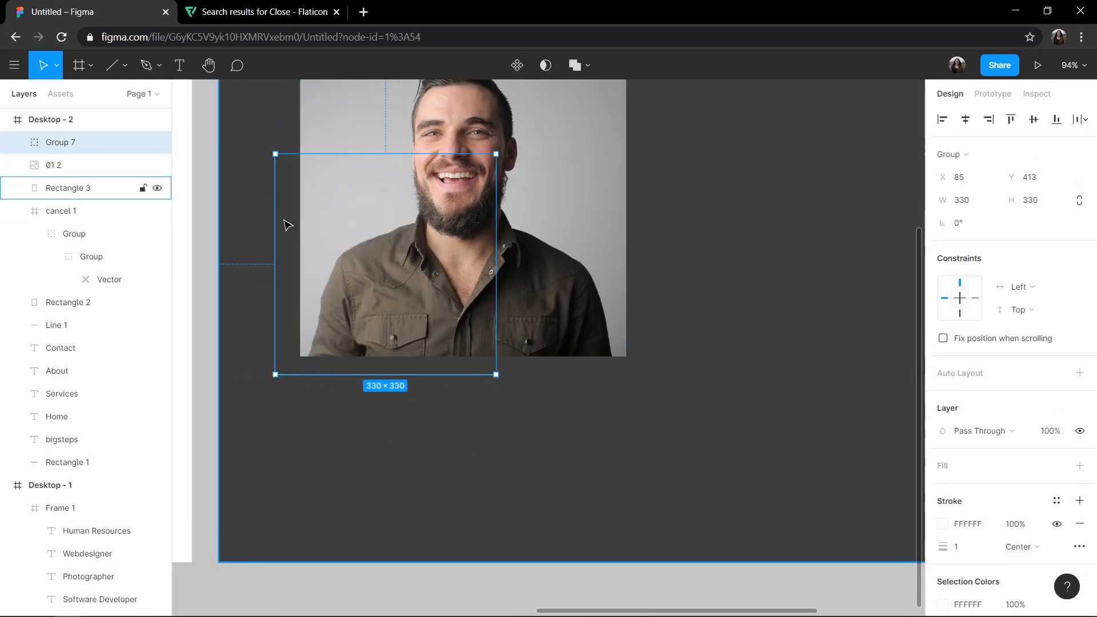
pyautogui.moveTo(285, 225); pyautogui.dragTo(287, 222)
pyautogui.click(657, 271)
pyautogui.scroll(-5, 657, 266)
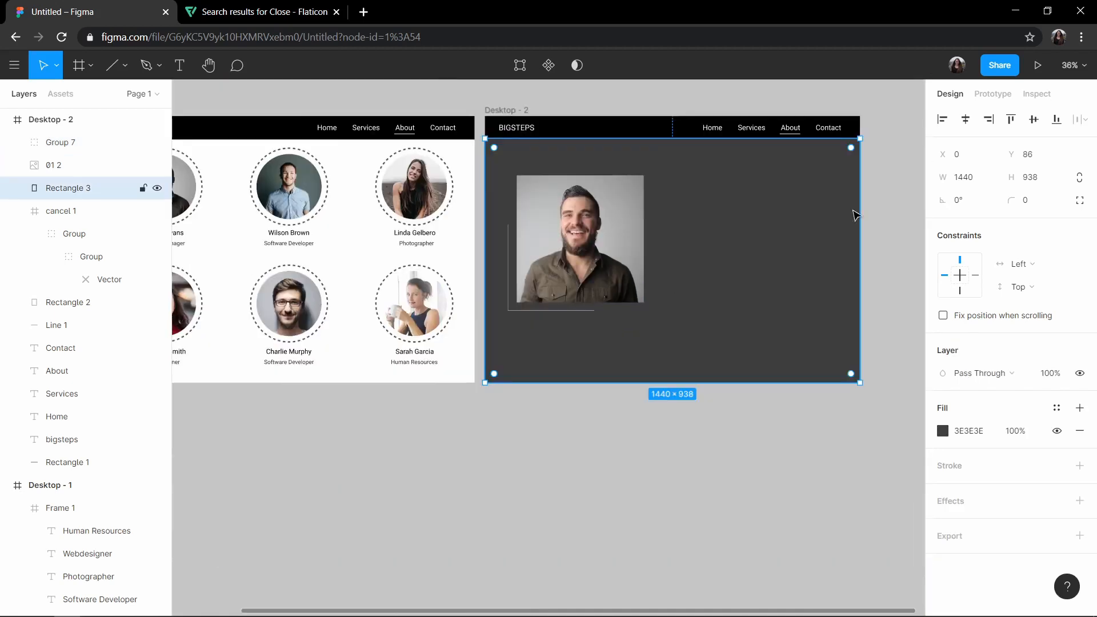
pyautogui.hscroll(2, 859, 221)
pyautogui.scroll(2, 634, 234)
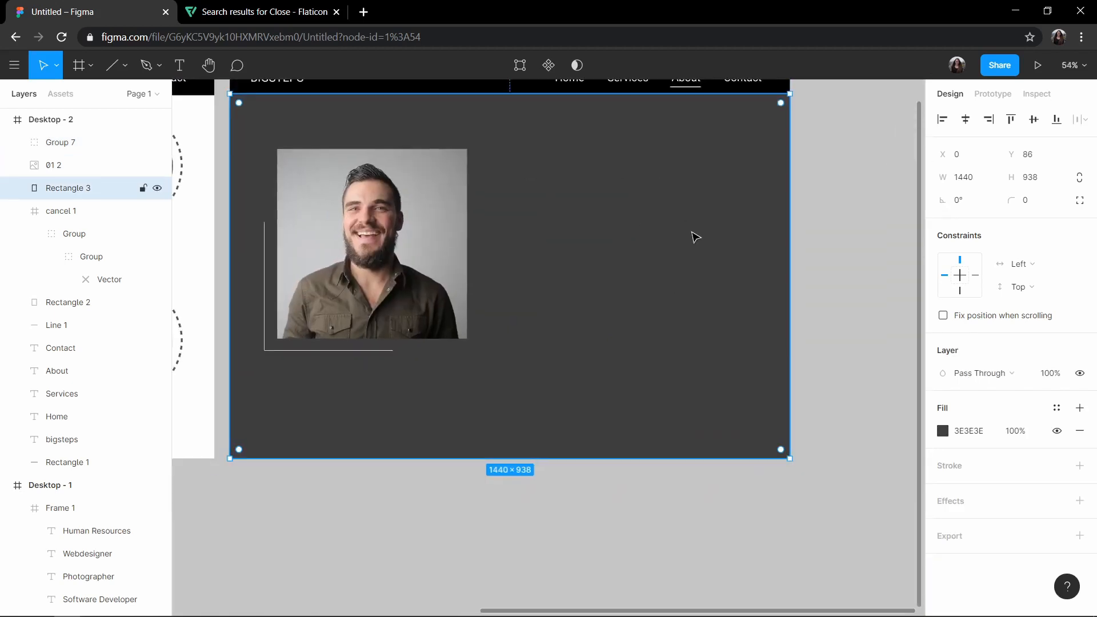
pyautogui.click(339, 349)
pyautogui.click(428, 387)
pyautogui.scroll(1, 566, 216)
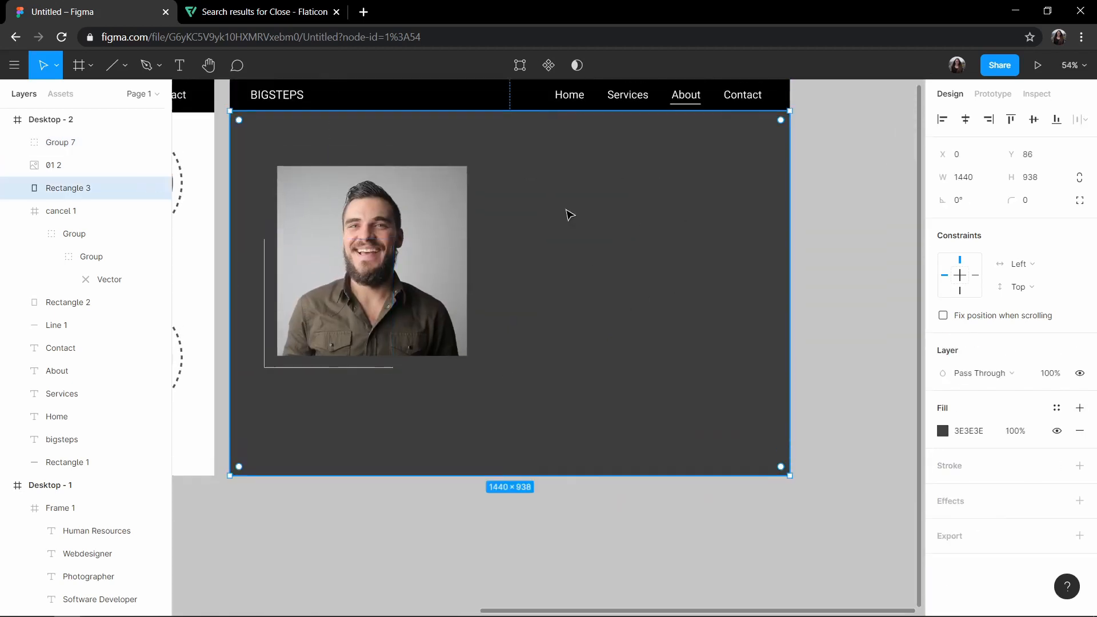
# - Copy the first portrait's name and General Manager labels from the About page and place the copies on the dark page, right of the photo
pyautogui.hscroll(-5, 569, 245)
pyautogui.click(335, 261)
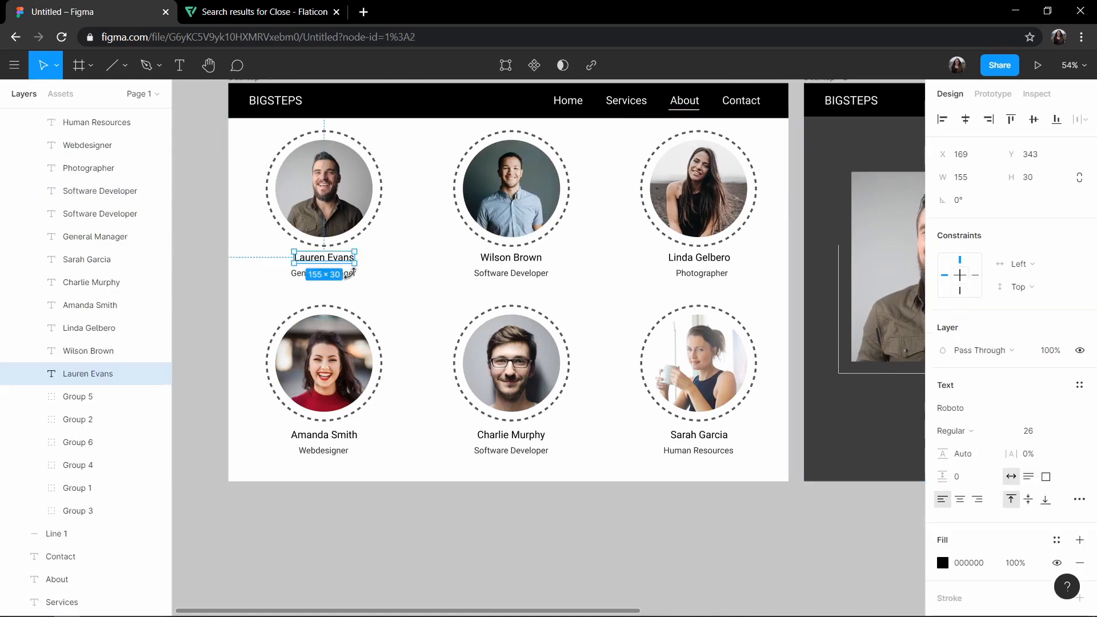
pyautogui.doubleClick(345, 275)
pyautogui.click(341, 261)
pyautogui.keyDown('shift'); pyautogui.click(351, 275); pyautogui.keyUp('shift')
pyautogui.hotkey('ctrl', 'c')
pyautogui.hotkey('ctrl', 'v')
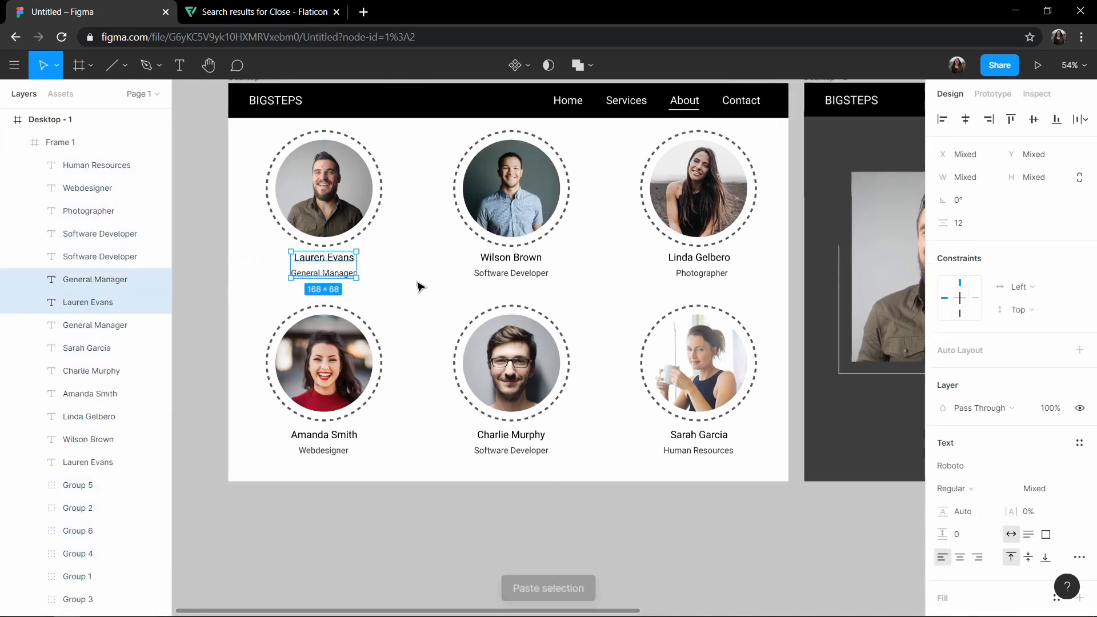
pyautogui.moveTo(347, 269); pyautogui.dragTo(571, 187)
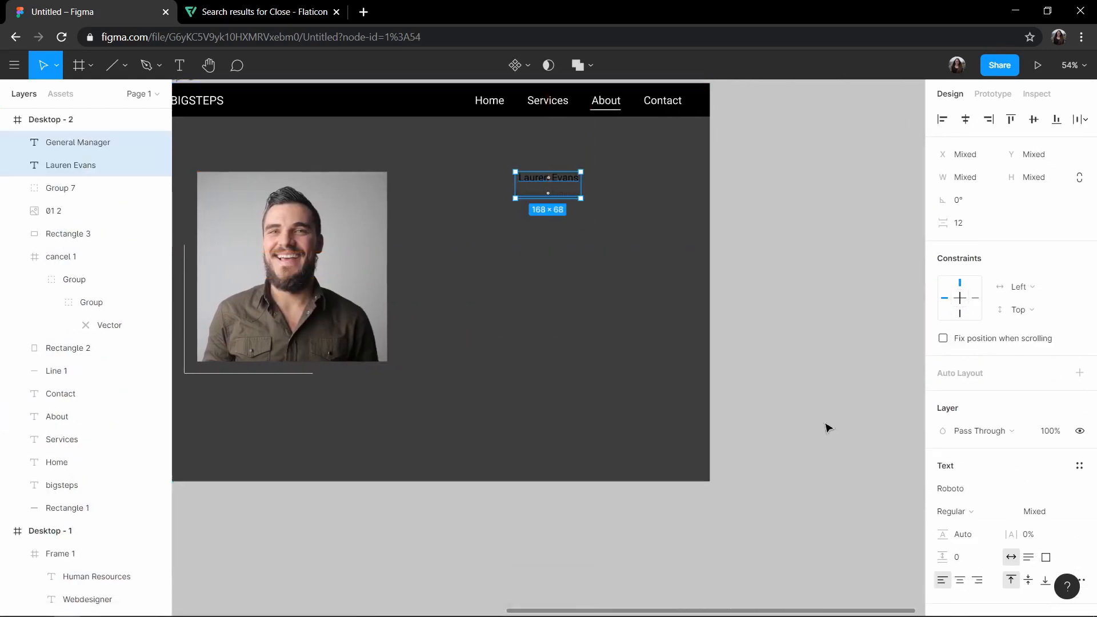
# - Set the copied name label's fill to FFFFFF and its font size to 36
pyautogui.click(640, 264)
pyautogui.doubleClick(550, 181)
pyautogui.click(943, 585)
pyautogui.moveTo(755, 429); pyautogui.dragTo(657, 179)
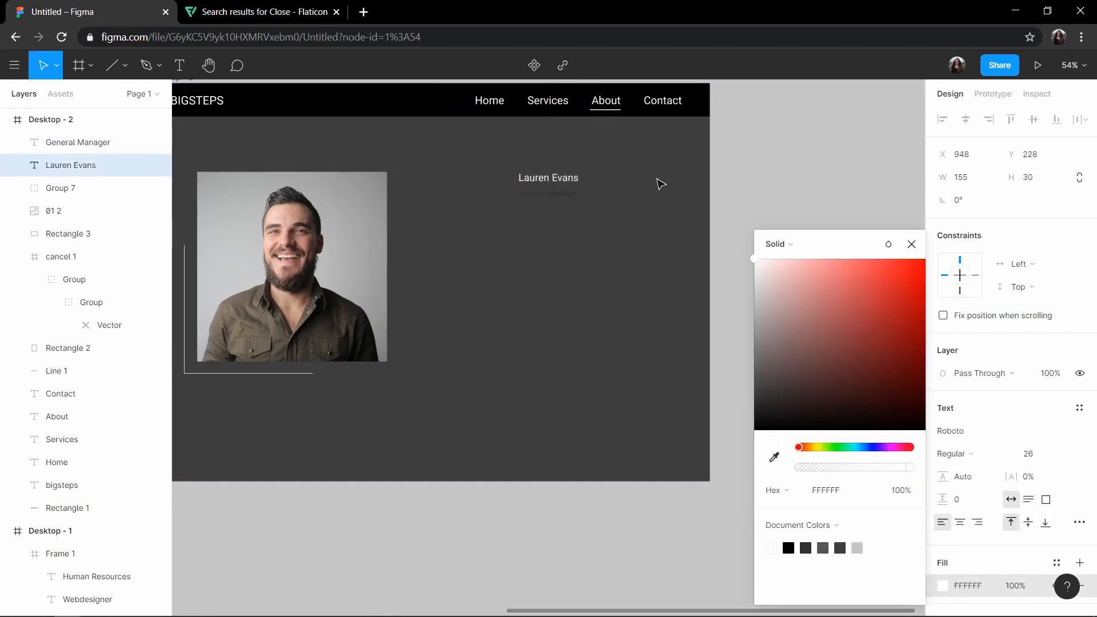
pyautogui.click(1066, 454)
pyautogui.click(1048, 493)
pyautogui.scroll(1, 508, 210)
# - Set the General Manager label's font size to 24 and its fill to FFFFFF
pyautogui.click(577, 212)
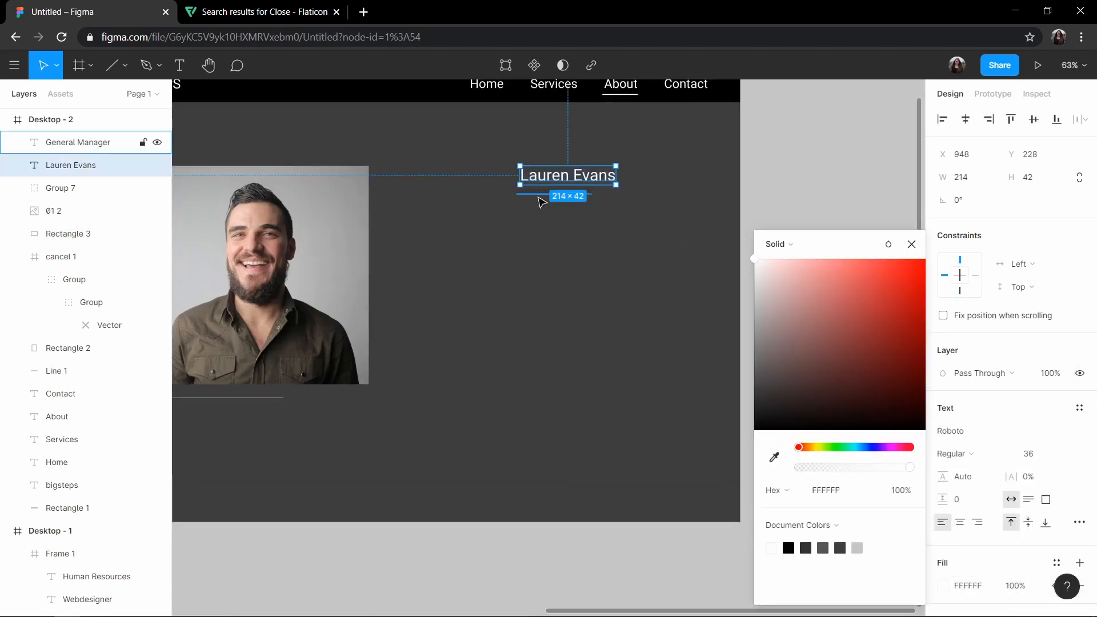
pyautogui.click(542, 201)
pyautogui.click(1066, 454)
pyautogui.click(1048, 490)
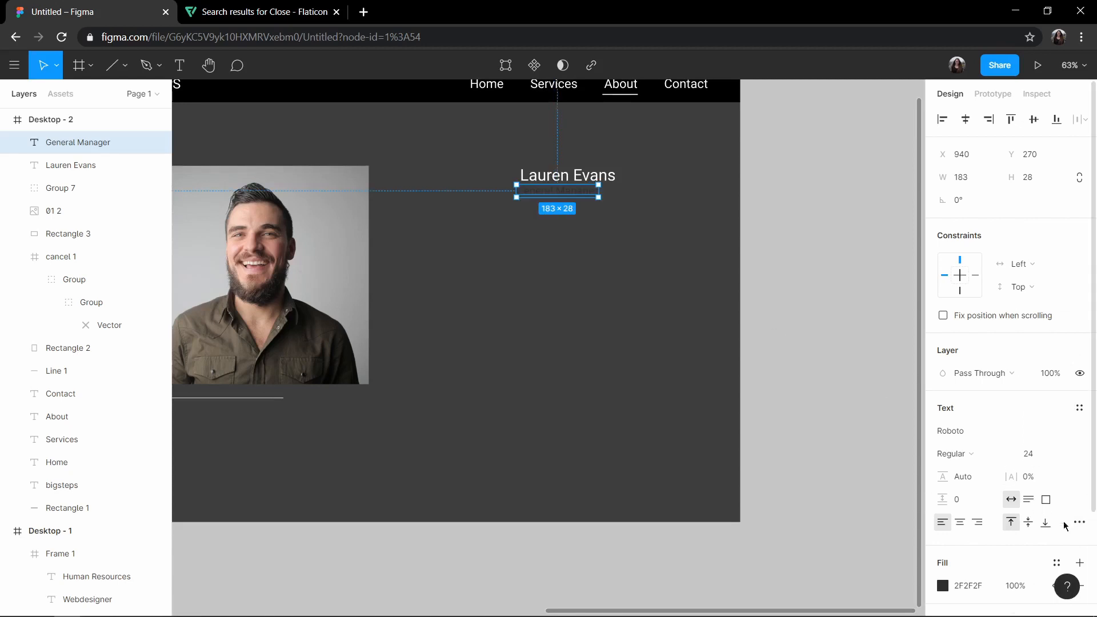
pyautogui.click(942, 586)
pyautogui.write('FFFFFF')
pyautogui.press('Return')
# - Increase the General Manager label's font size to 26 and move the name slightly up and left to line up above it
pyautogui.click(1034, 453)
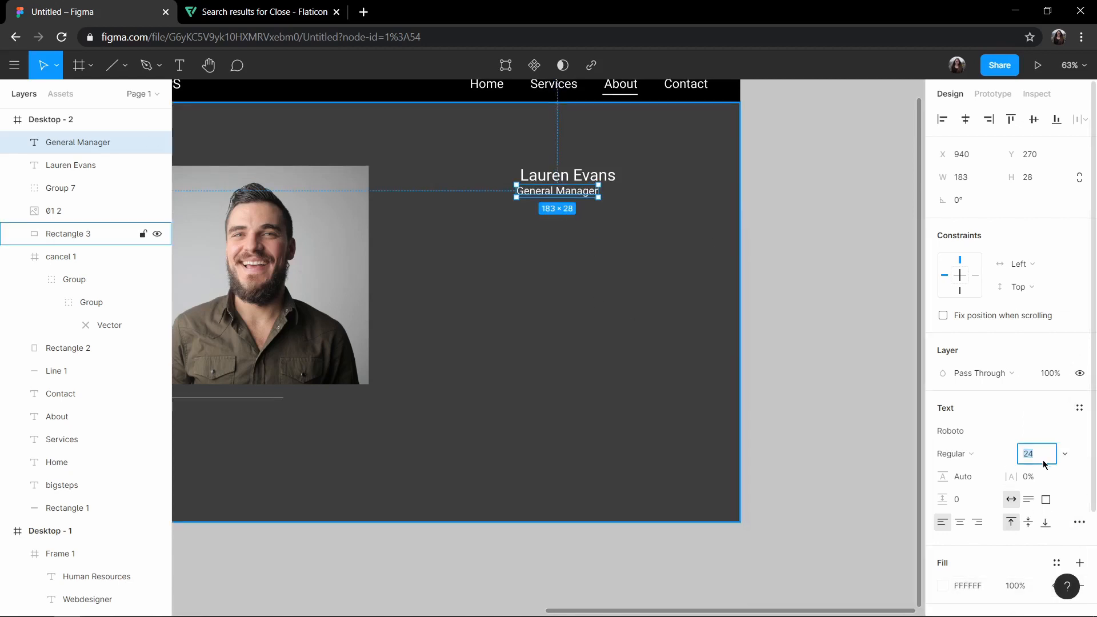
pyautogui.moveTo(576, 177); pyautogui.dragTo(569, 171)
pyautogui.click(579, 194)
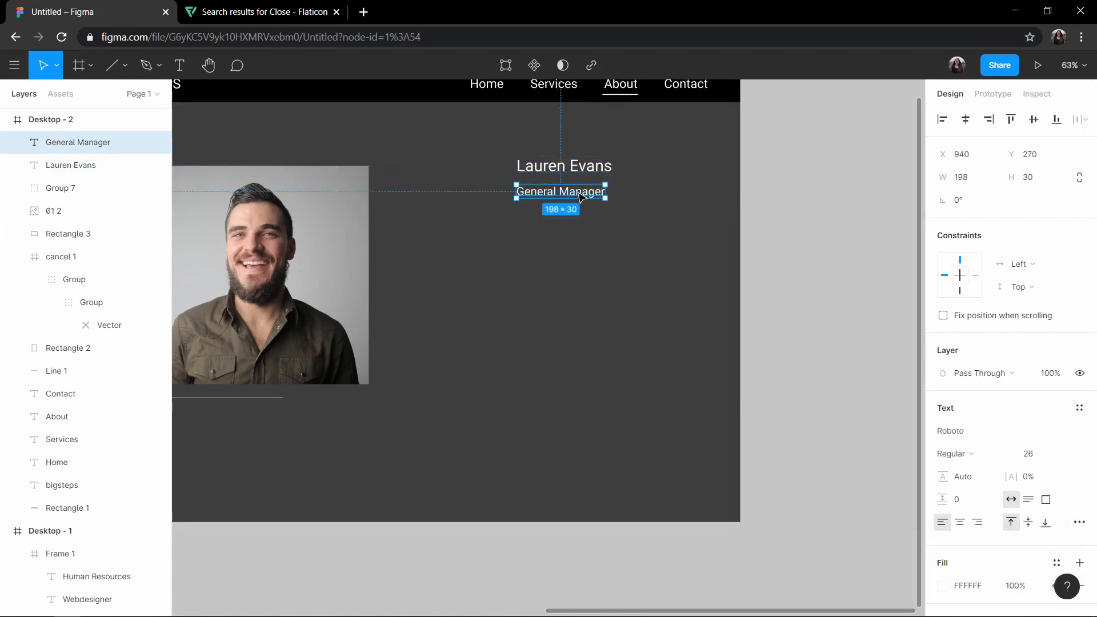
pyautogui.click(598, 314)
# - Search the web for a lorem ipsum generator in a new browser tab and open the loremipsum.io result
pyautogui.hotkey('ctrl', 't')
pyautogui.write('lor')
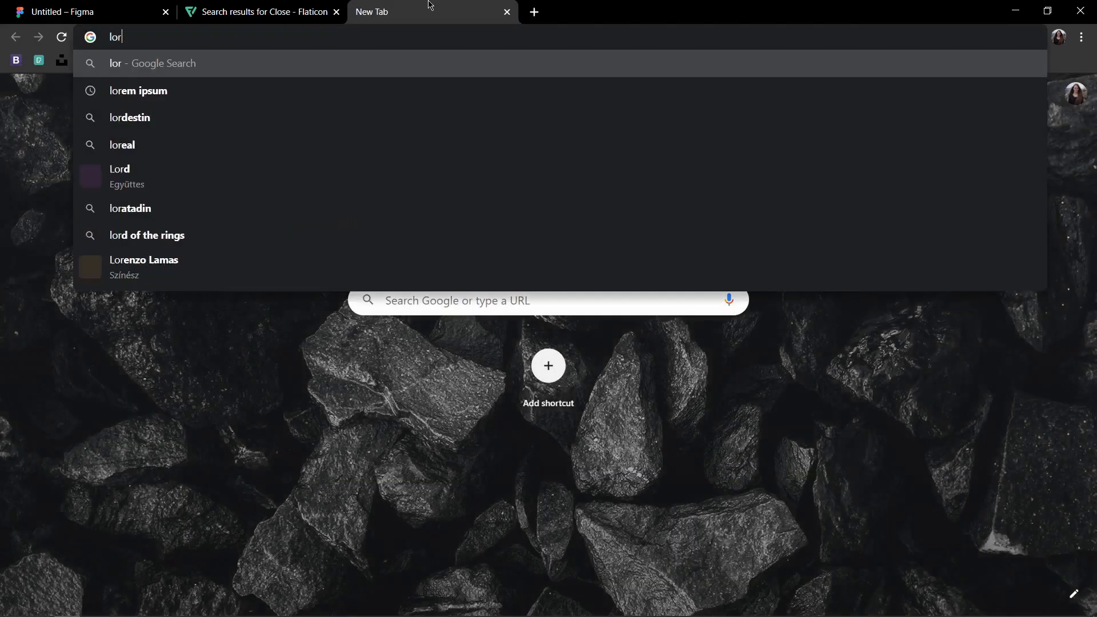
pyautogui.write('em ipsum')
pyautogui.click(321, 87)
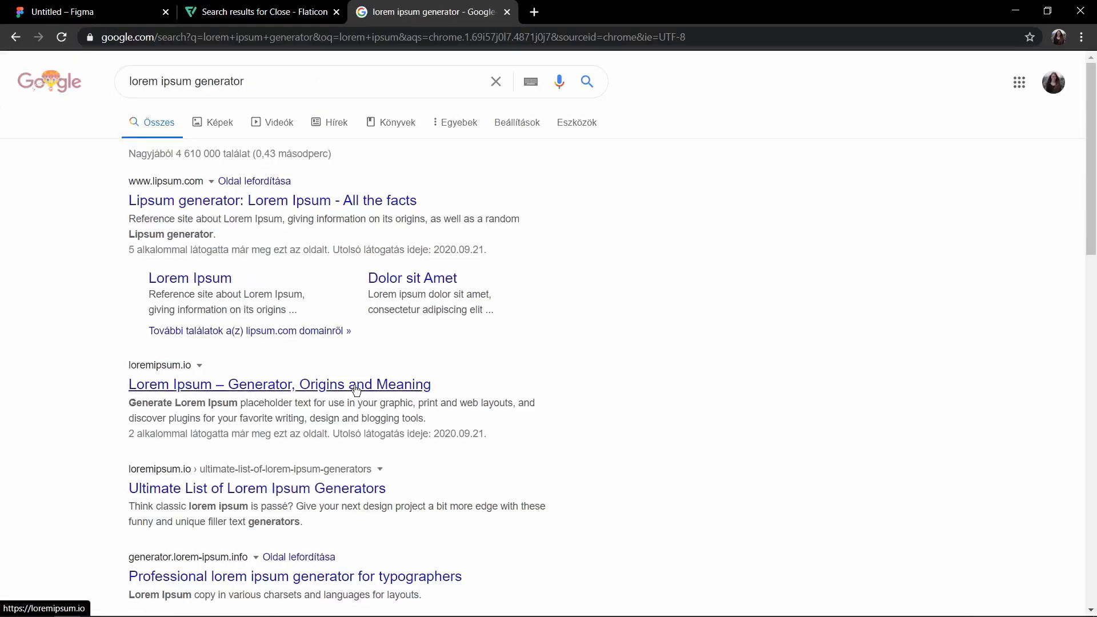
pyautogui.click(239, 384)
pyautogui.click(742, 445)
# - Select the full lorem ipsum paragraph on the generator page for copying and return to the Figma design
pyautogui.scroll(-5, 205, 226)
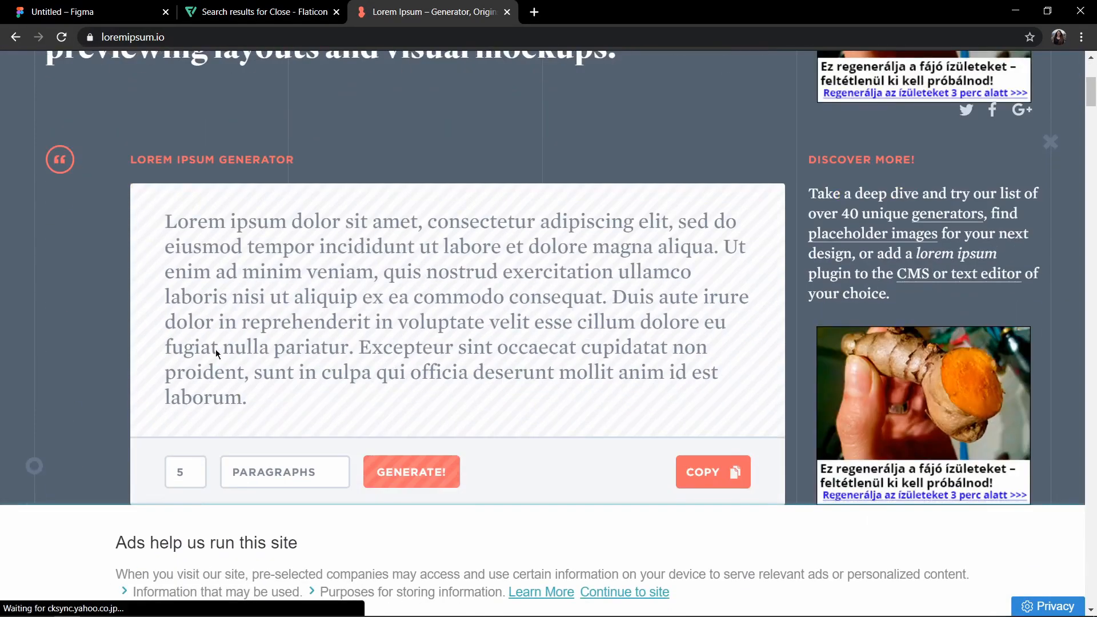
pyautogui.moveTo(250, 399); pyautogui.dragTo(131, 230)
pyautogui.hotkey('ctrl', 'shift', 'Tab')
pyautogui.hotkey('ctrl', 'shift', 'Tab')
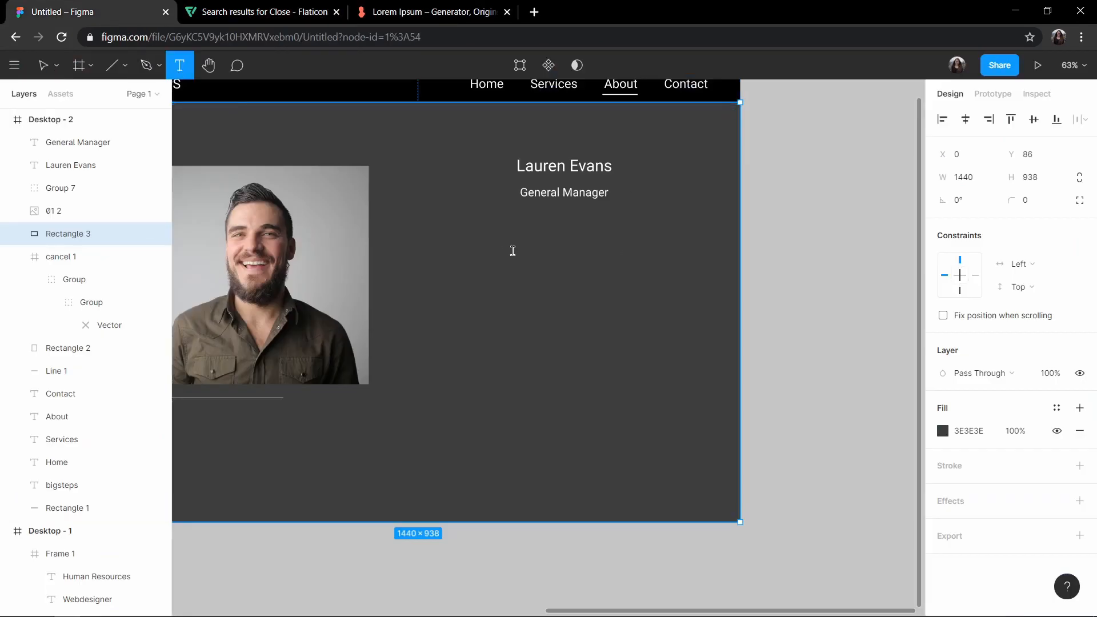
# - Paste the copied lorem ipsum paragraph below the General Manager label and set its fill to FFFFFF
pyautogui.hotkey('ctrl', 'v')
pyautogui.click(941, 585)
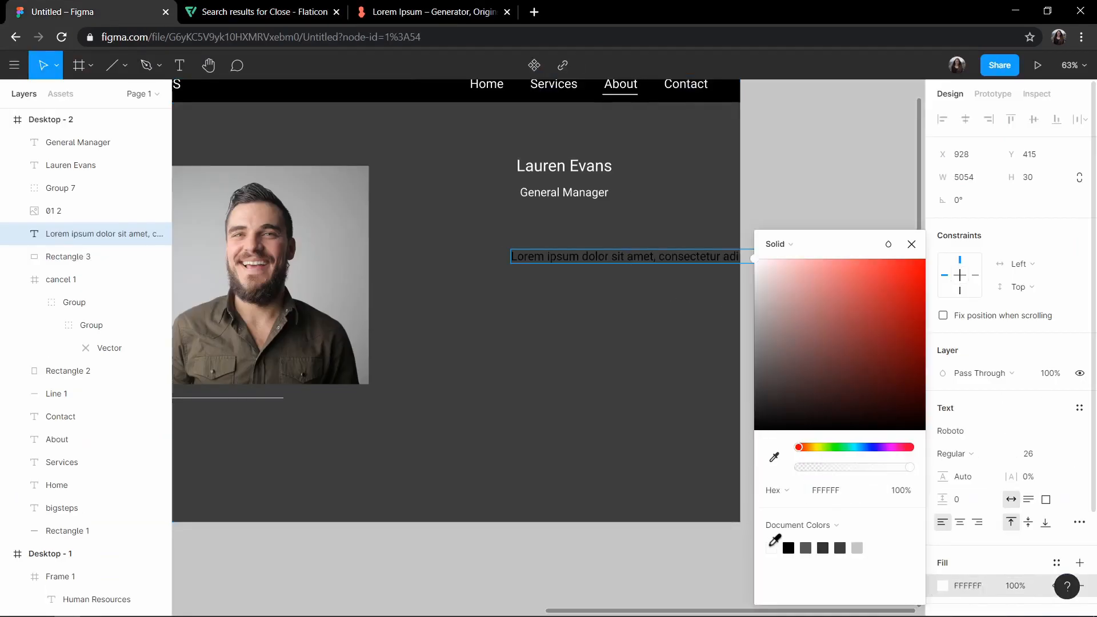
pyautogui.click(771, 548)
pyautogui.click(709, 376)
# - Narrow the lorem ipsum text box to 557 px wide so it wraps, positioning it below the General Manager label
pyautogui.scroll(-3, 718, 301)
pyautogui.click(811, 288)
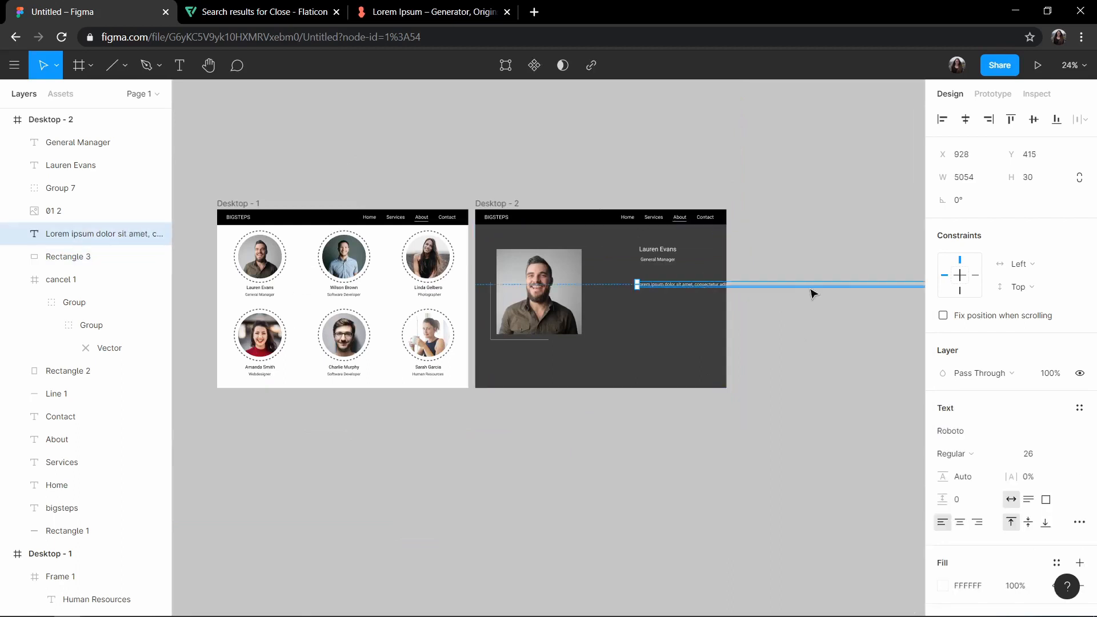
pyautogui.hscroll(12, 814, 294)
pyautogui.moveTo(693, 287); pyautogui.dragTo(495, 299)
pyautogui.moveTo(418, 307); pyautogui.dragTo(403, 298)
pyautogui.scroll(3, 403, 297)
pyautogui.moveTo(494, 306); pyautogui.dragTo(489, 297)
pyautogui.moveTo(558, 301); pyautogui.dragTo(588, 301)
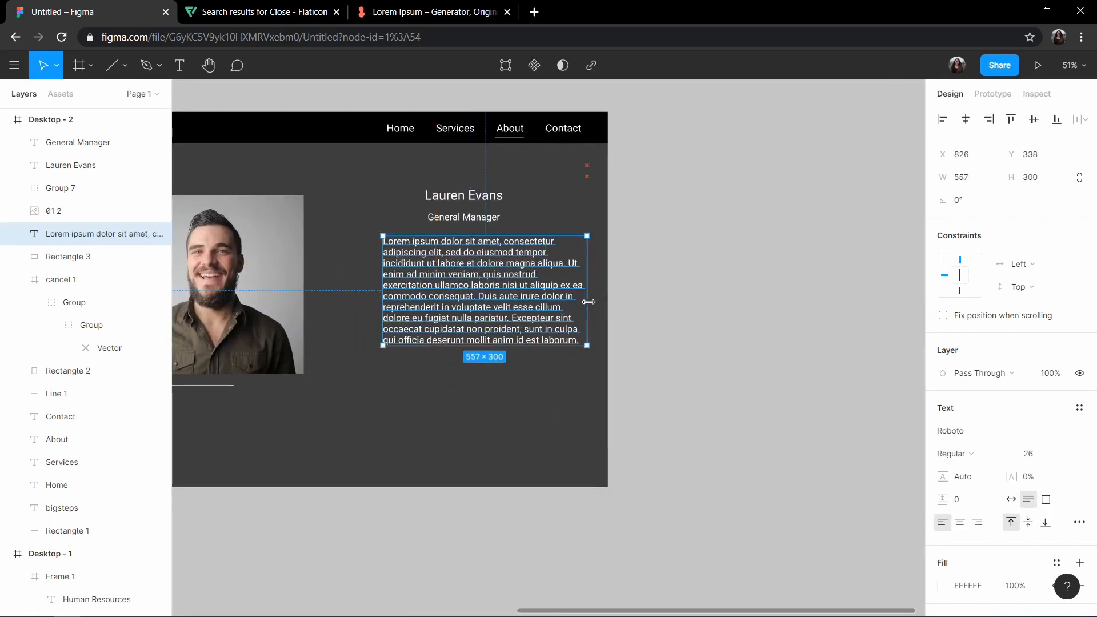
# - Set the description paragraph's alignment to justified
pyautogui.click(1079, 522)
pyautogui.click(906, 367)
pyautogui.click(683, 381)
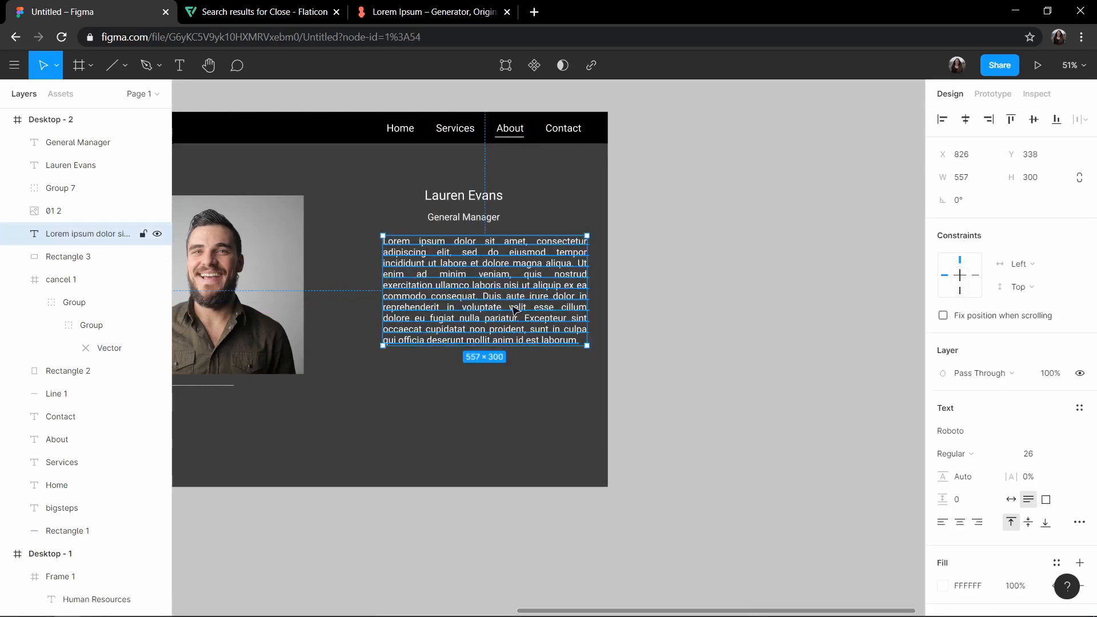
# - Move the name and General Manager label up, closer together, and reposition the description so it is centred beneath them
pyautogui.moveTo(514, 306); pyautogui.dragTo(492, 310)
pyautogui.click(474, 200)
pyautogui.moveTo(489, 223); pyautogui.dragTo(468, 215)
pyautogui.hotkey('ctrl', 'z')
pyautogui.click(469, 200)
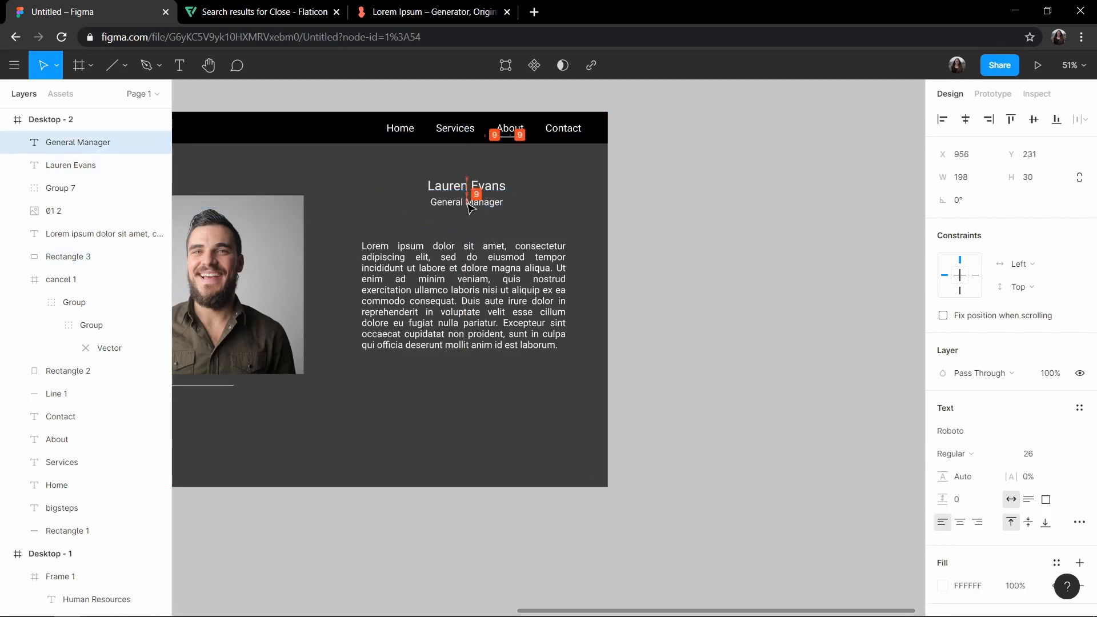
pyautogui.moveTo(487, 301); pyautogui.dragTo(492, 292)
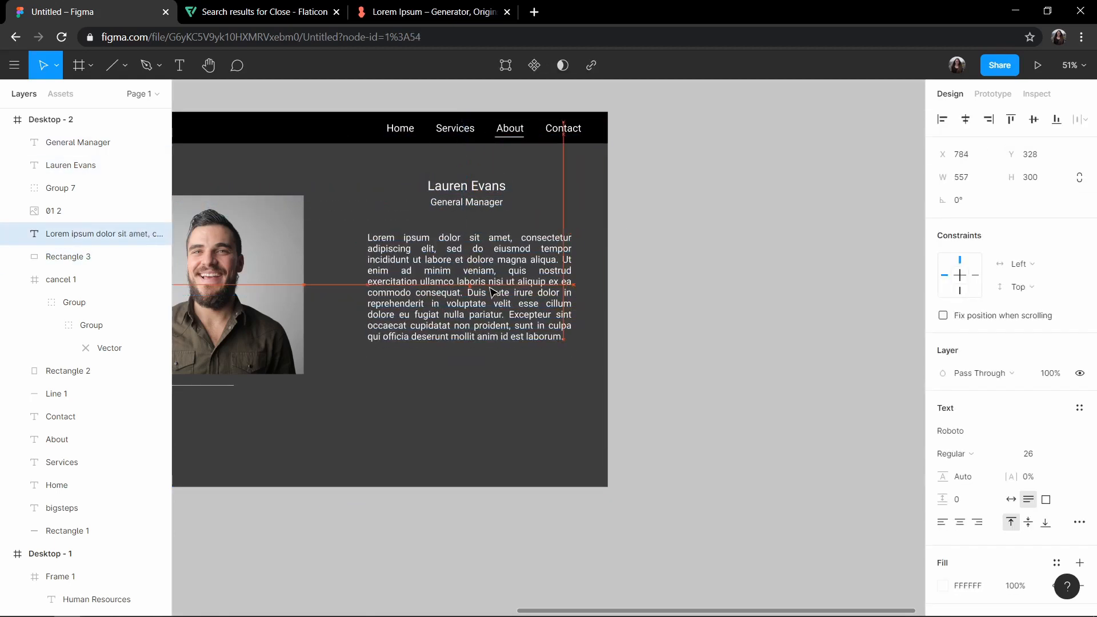
# - Extend the description by adding its last sentence, "Excepteur sint occaecat ... id est laborum.", a second time
pyautogui.doubleClick(563, 339)
pyautogui.click(569, 333)
pyautogui.write('Excepteur sint occaecat cupidatat non proident, sunt in culpa qui officia deserunt mollit anim id est laborum.')
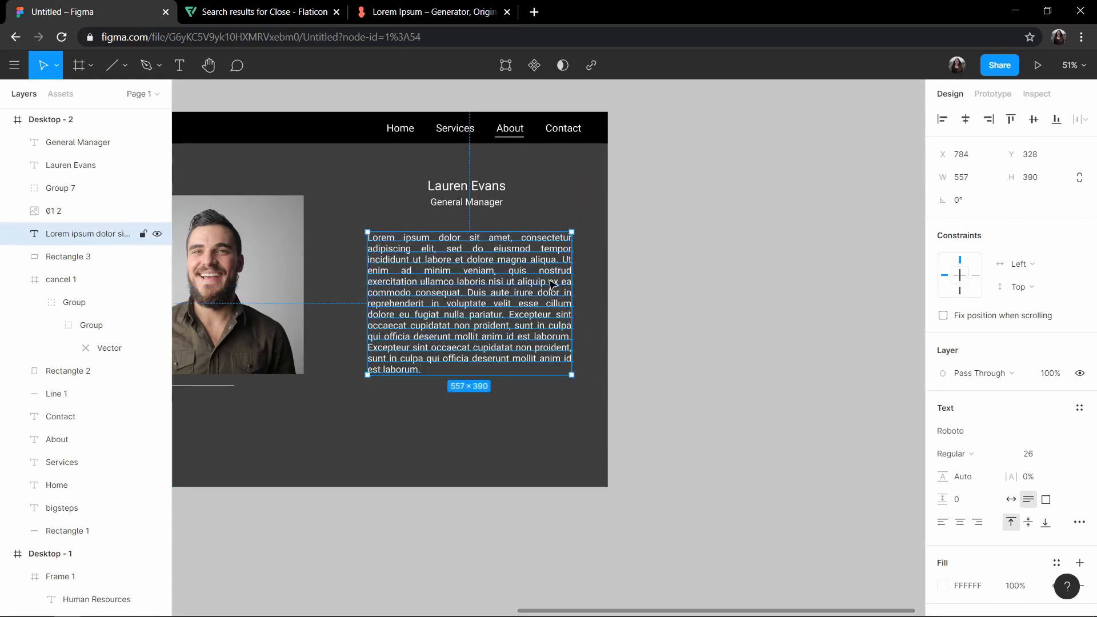
# - Widen the description text box slightly and centre it beneath the General Manager label
pyautogui.moveTo(571, 285); pyautogui.dragTo(592, 287)
pyautogui.moveTo(514, 289); pyautogui.dragTo(499, 286)
pyautogui.click(432, 366)
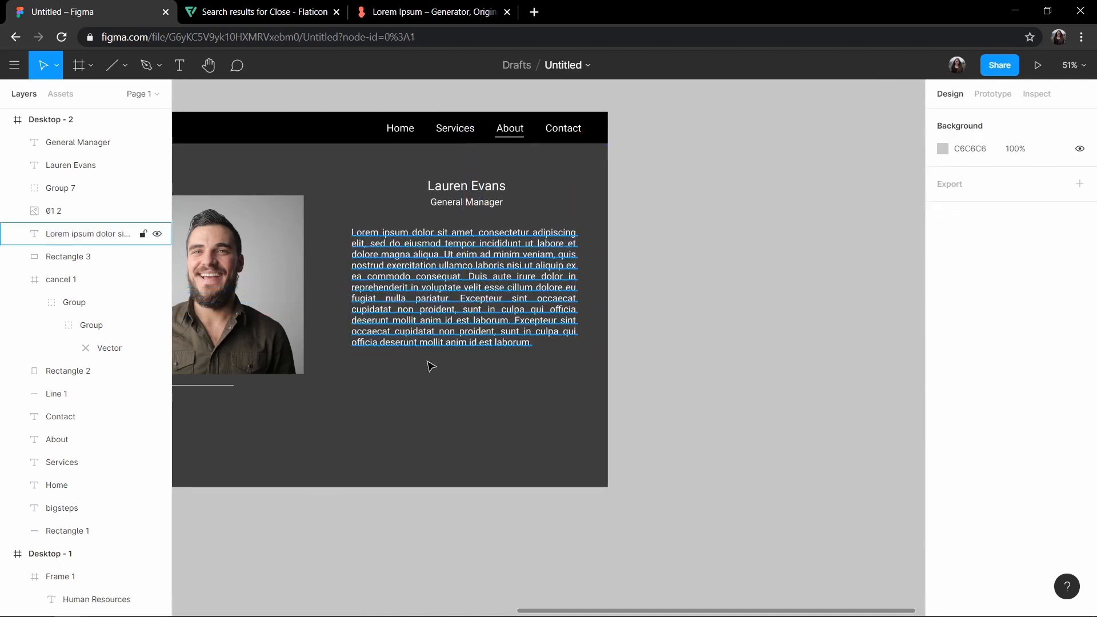
# - Switch to Flaticon, search for facebook, and download the plain black Facebook "f" icon as an SVG
pyautogui.hscroll(-5, 437, 206)
pyautogui.hotkey('ctrl', 'Tab')
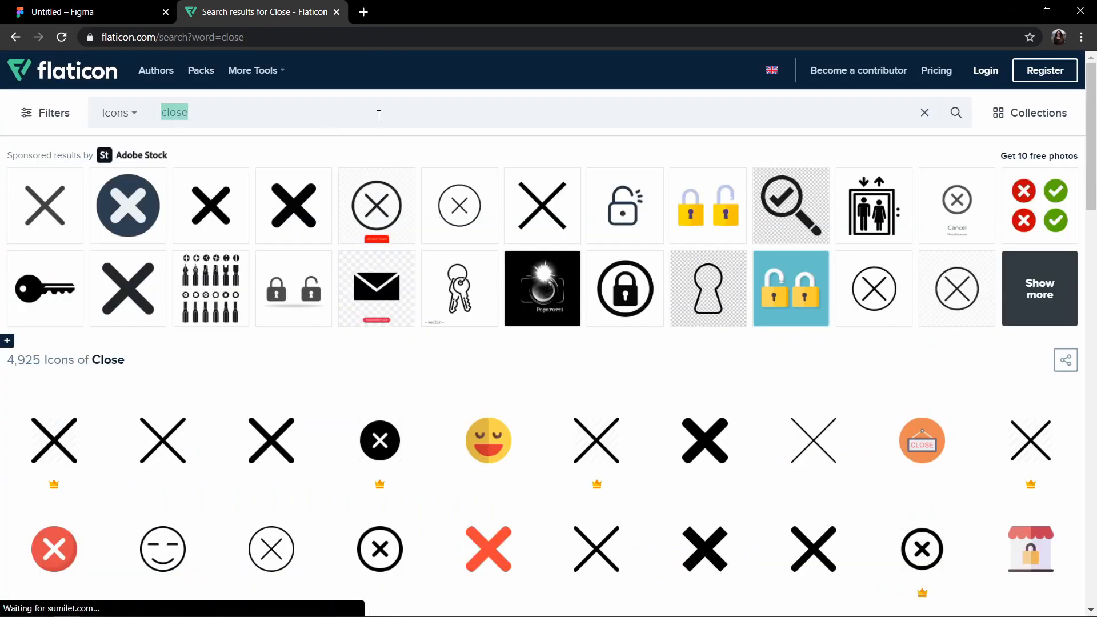
pyautogui.click(379, 115)
pyautogui.write('facebook')
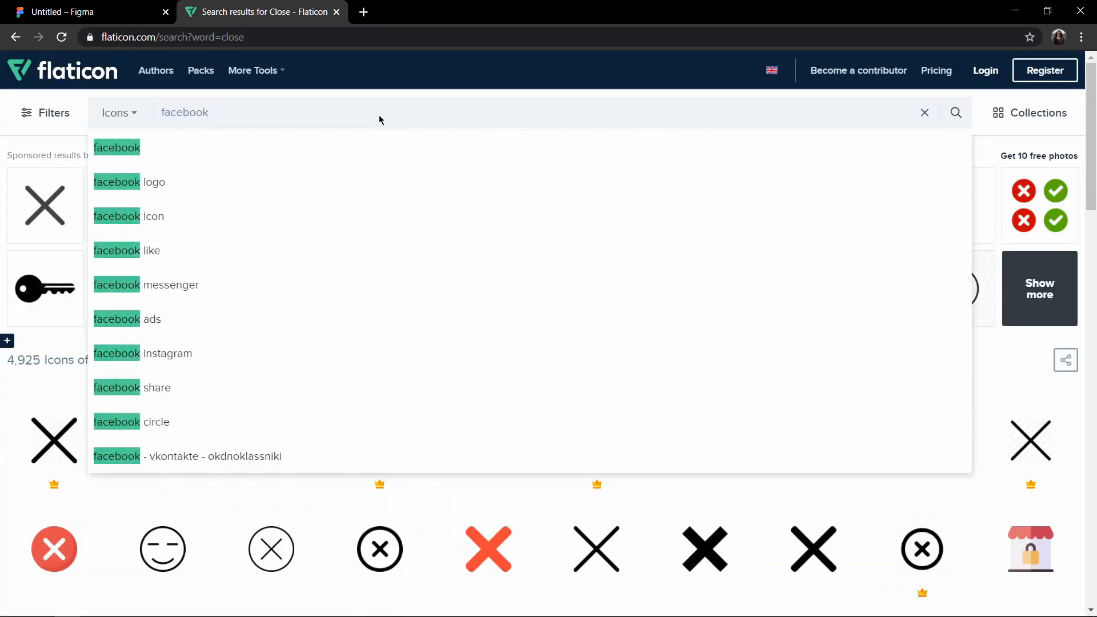
pyautogui.press('Return')
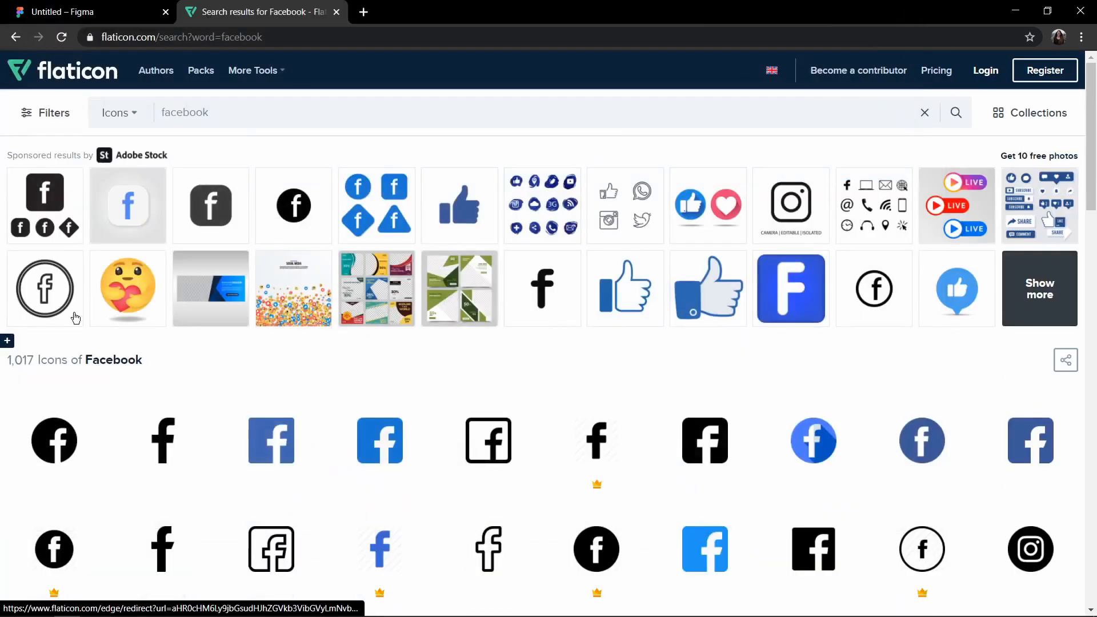
pyautogui.click(163, 440)
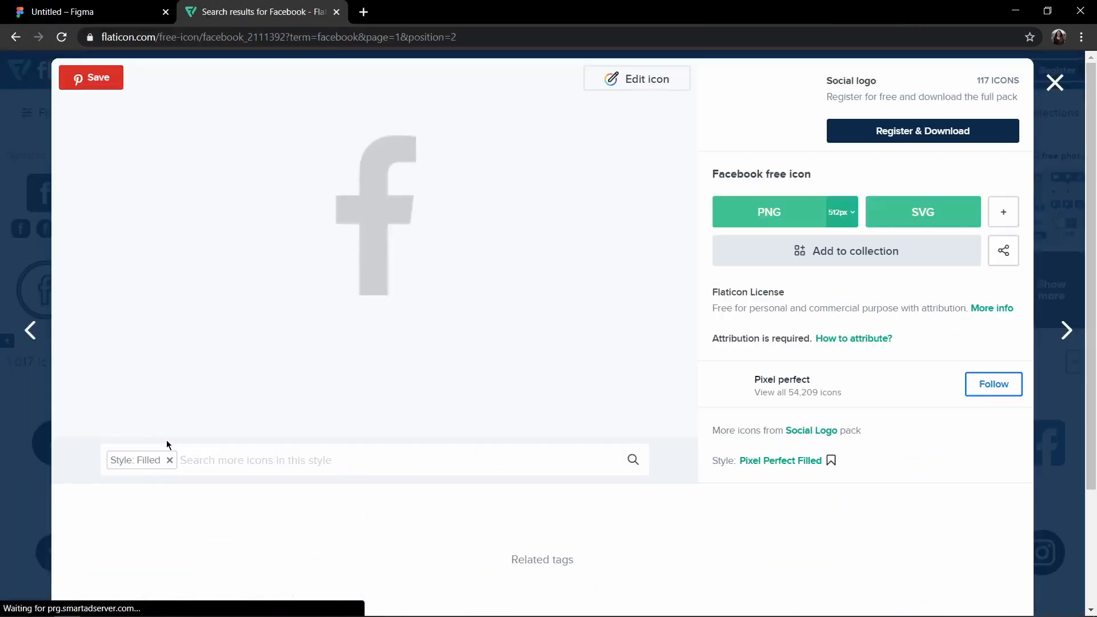
pyautogui.click(772, 211)
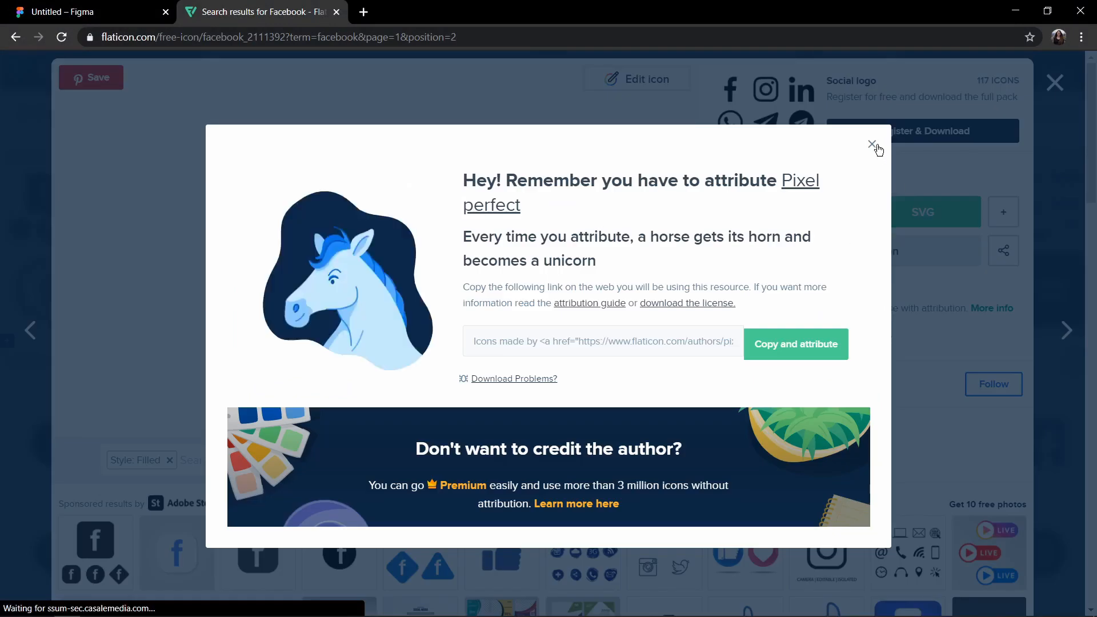
pyautogui.click(875, 145)
pyautogui.click(1055, 84)
# - Search Flaticon for linkedin and download the plain black "in" icon as an SVG
pyautogui.write('linked')
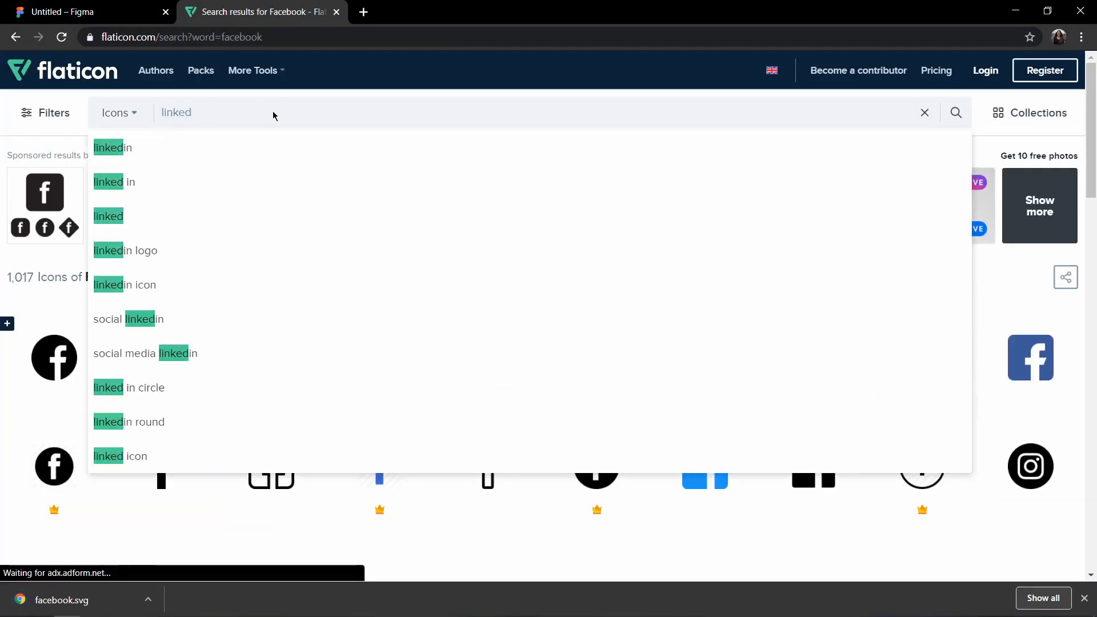
pyautogui.press('Return')
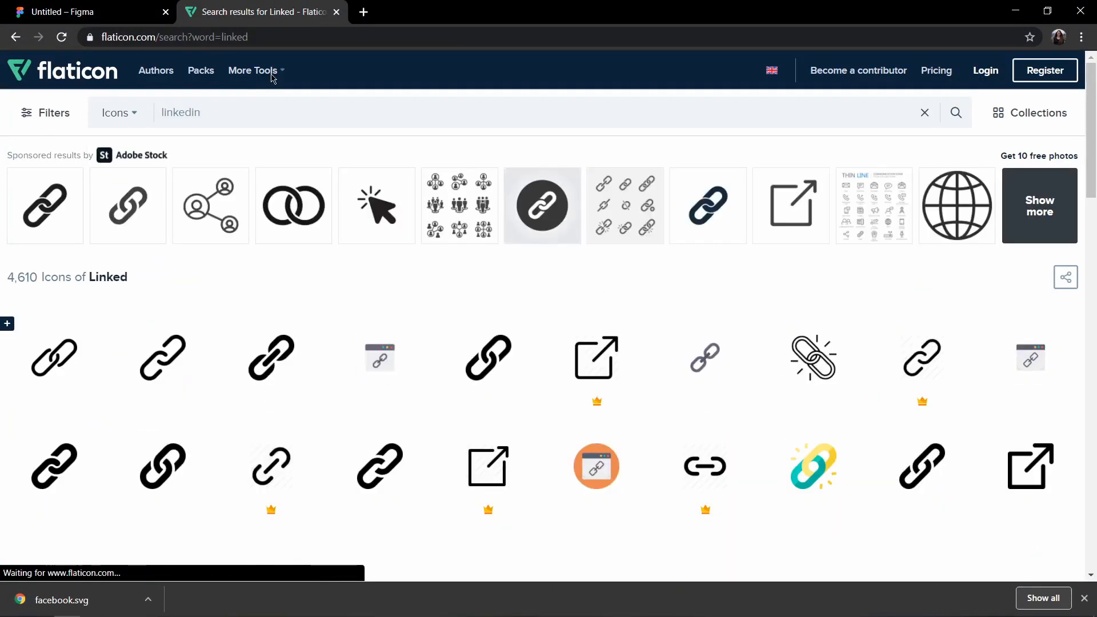
pyautogui.write('in')
pyautogui.press('Return')
pyautogui.click(187, 357)
pyautogui.click(923, 212)
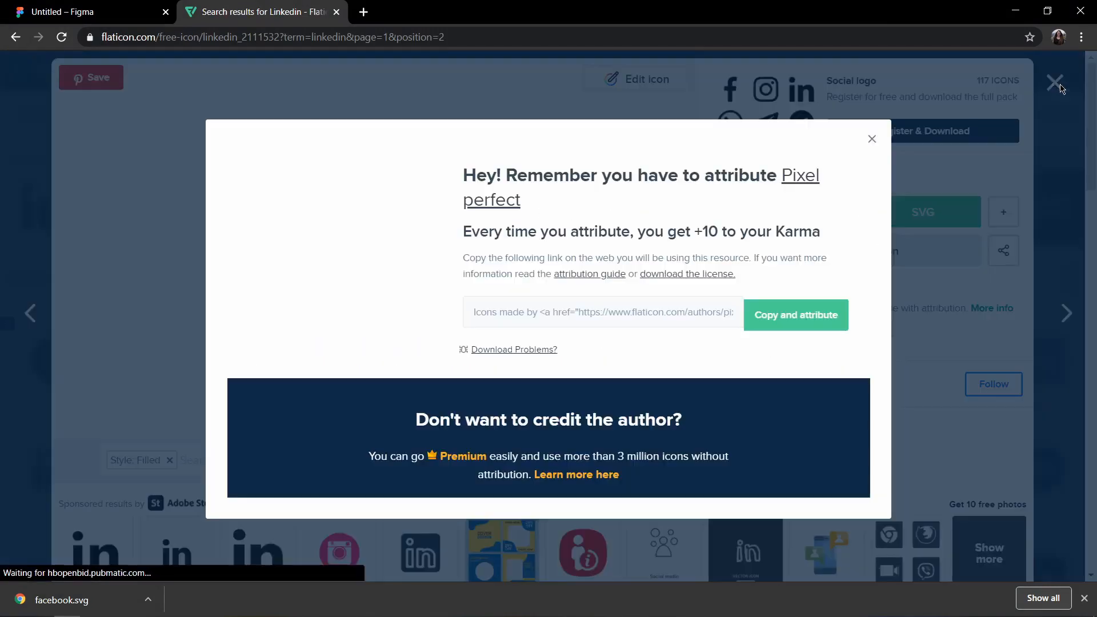
pyautogui.click(1058, 87)
pyautogui.click(1055, 83)
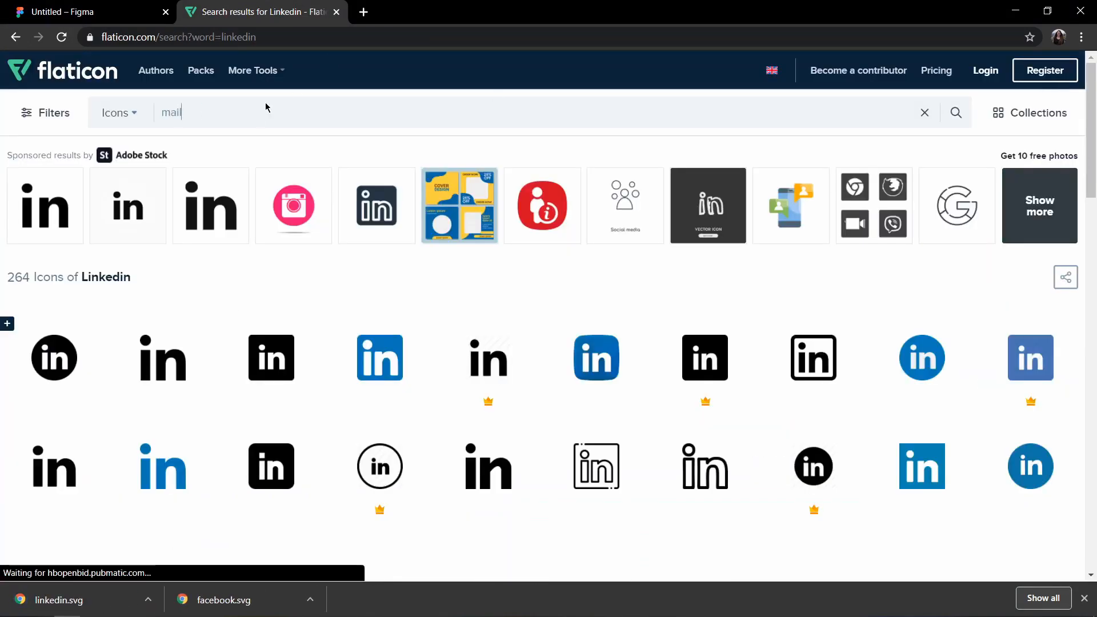
# - Search Flaticon for mail and download the outlined paper-plane icon as an SVG
pyautogui.press('Return')
pyautogui.scroll(-9, 217, 362)
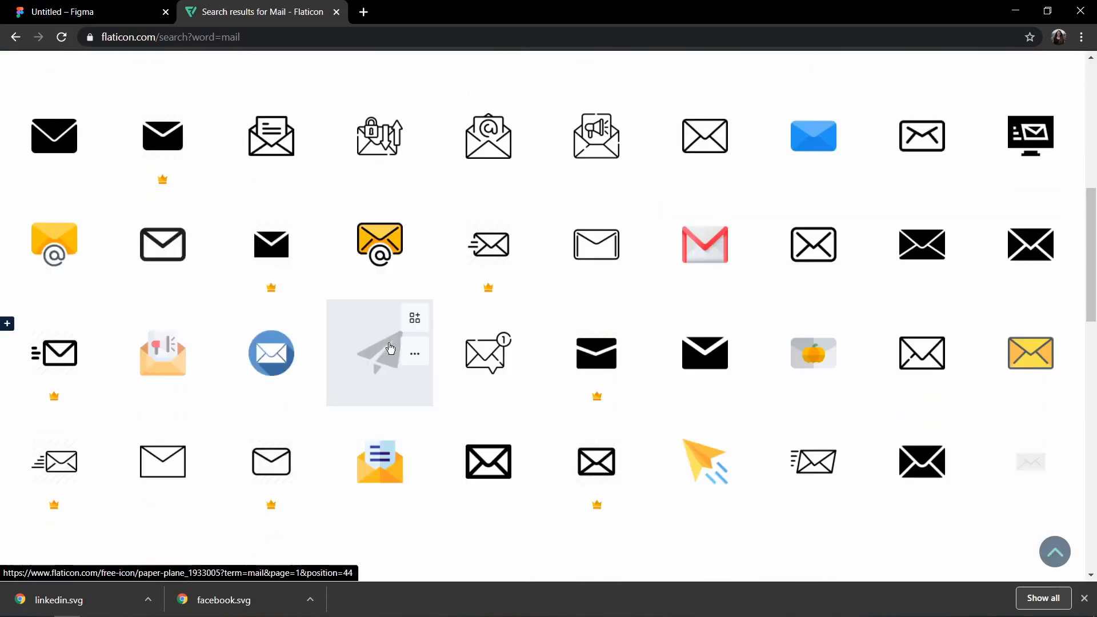
pyautogui.click(390, 348)
pyautogui.click(318, 402)
pyautogui.click(937, 216)
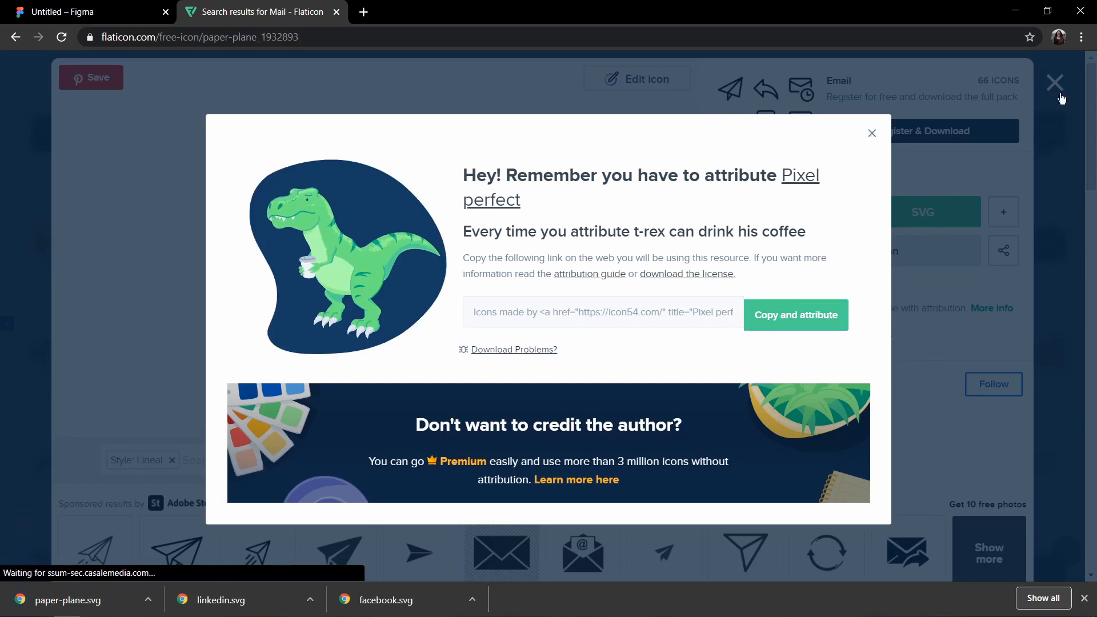
pyautogui.click(1061, 99)
# - Close Flaticon, import facebook.svg into the Desktop - 2 frame, and scale it down below the description's left part
pyautogui.click(336, 11)
pyautogui.moveTo(377, 599); pyautogui.dragTo(507, 448)
pyautogui.moveTo(452, 508); pyautogui.dragTo(529, 423)
pyautogui.moveTo(580, 362); pyautogui.dragTo(491, 462)
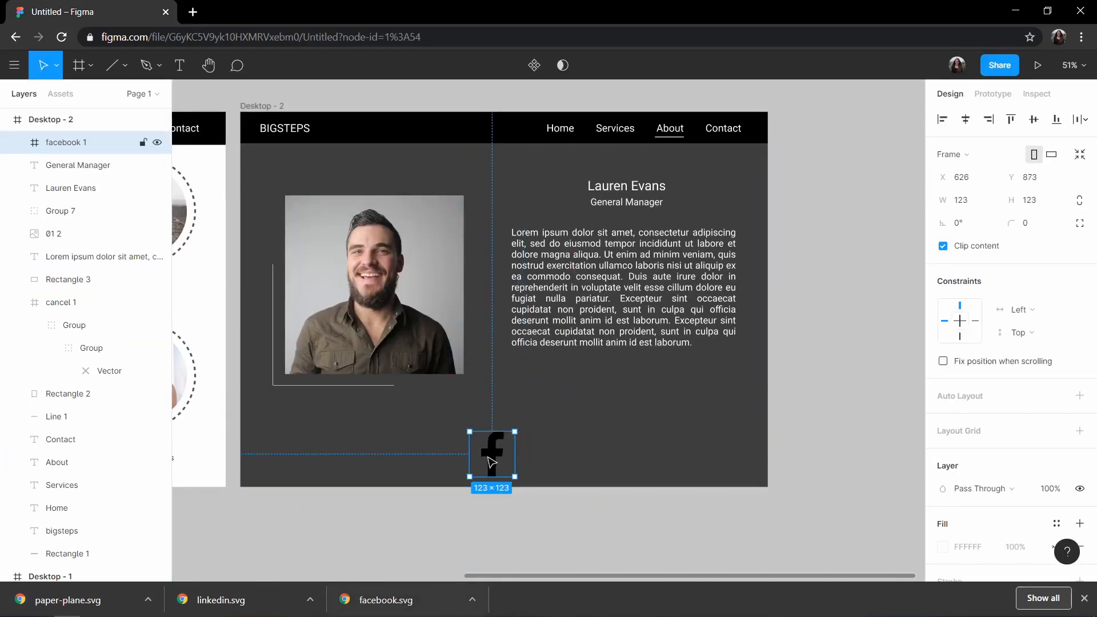
pyautogui.moveTo(576, 368); pyautogui.dragTo(535, 391)
# - Change the Facebook icon's vector fill to white
pyautogui.scroll(2, 611, 386)
pyautogui.doubleClick(539, 392)
pyautogui.click(943, 409)
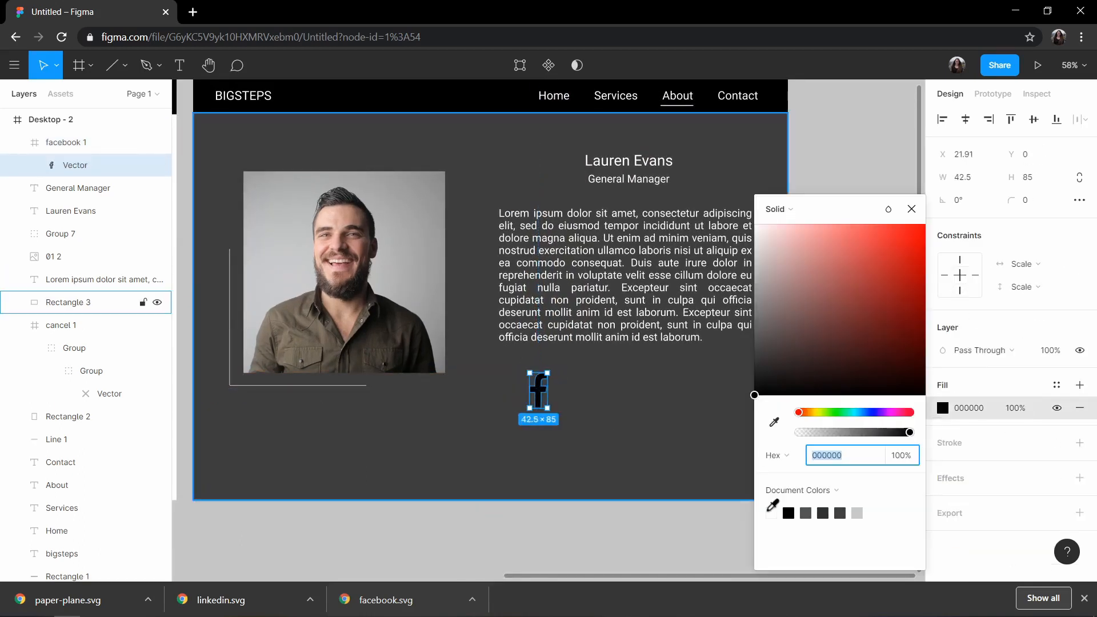
pyautogui.click(769, 510)
pyautogui.click(635, 457)
# - Place paper-plane.svg scaled down to the right of the Facebook icon and set both of its vectors' fill to FFFFFF
pyautogui.moveTo(643, 420); pyautogui.dragTo(645, 421)
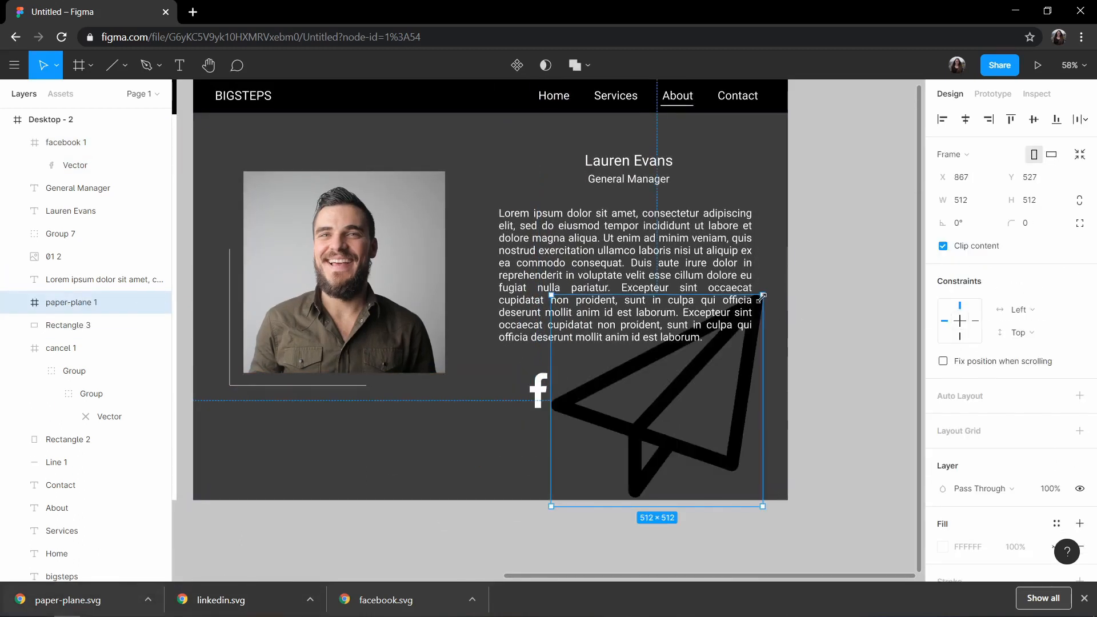
pyautogui.moveTo(764, 305); pyautogui.dragTo(640, 381)
pyautogui.doubleClick(627, 390)
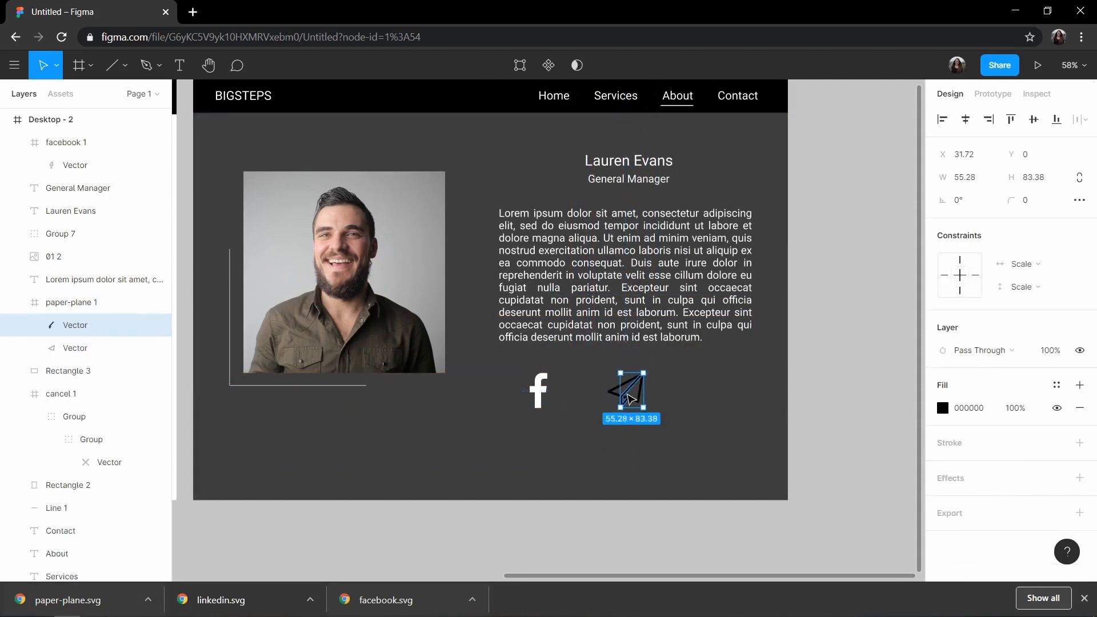
pyautogui.press('Escape')
pyautogui.press('Return')
pyautogui.click(943, 407)
pyautogui.click(832, 453)
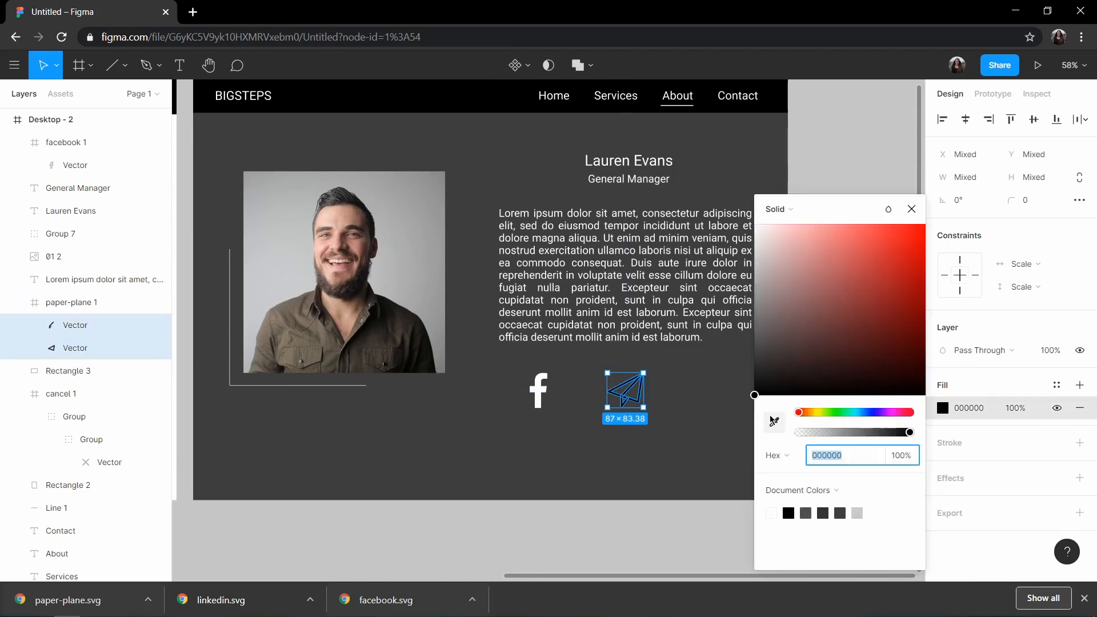
pyautogui.write('ffffff')
pyautogui.press('Return')
pyautogui.click(674, 447)
# - Import linkedin.svg, scale it to 80 × 80, and place it to the right of the paper-plane icon
pyautogui.moveTo(214, 605); pyautogui.dragTo(732, 431)
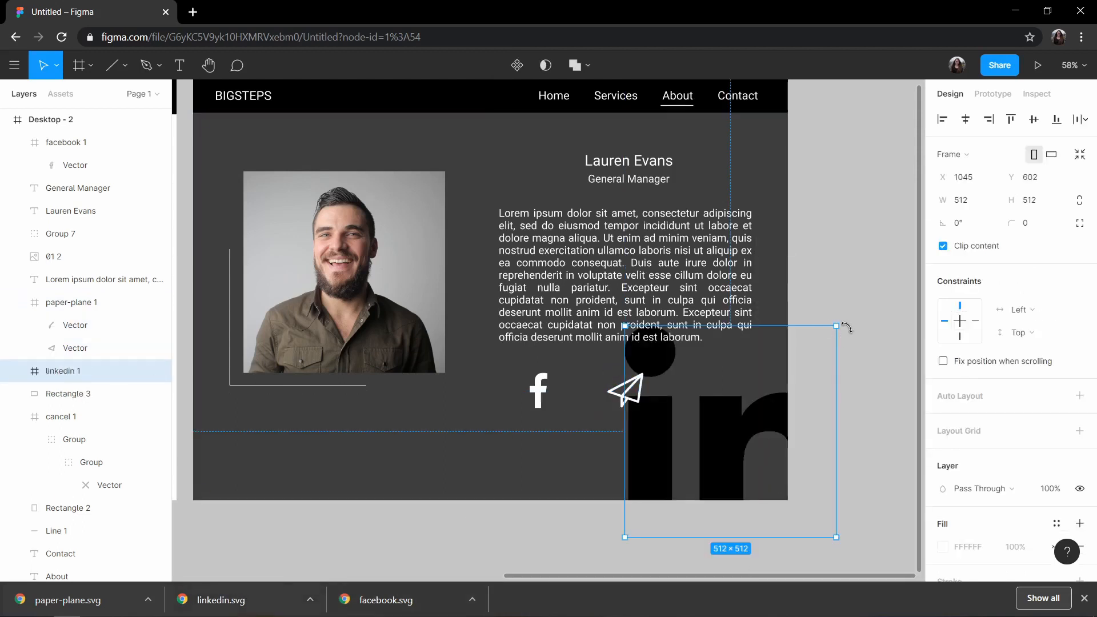
pyautogui.moveTo(837, 326); pyautogui.dragTo(679, 489)
pyautogui.moveTo(654, 510); pyautogui.dragTo(742, 366)
# - Change the fill of the LinkedIn icon's "n" vector to white
pyautogui.doubleClick(729, 394)
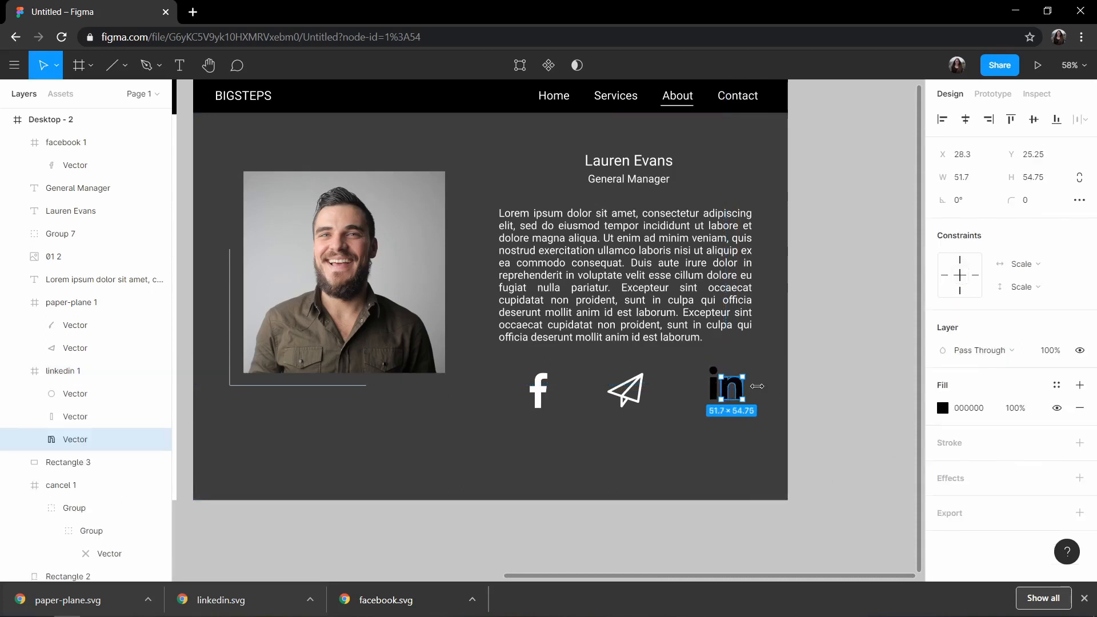
pyautogui.keyDown('shift'); pyautogui.click(711, 385); pyautogui.keyUp('shift')
pyautogui.press('Escape')
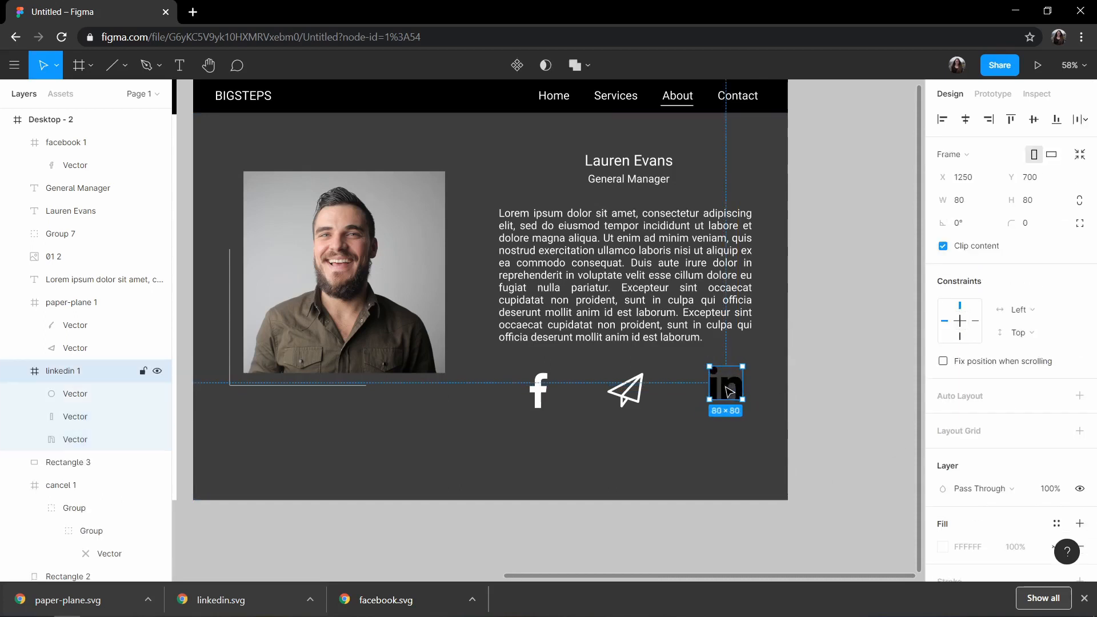
pyautogui.doubleClick(729, 392)
pyautogui.click(941, 408)
pyautogui.click(773, 511)
pyautogui.click(719, 437)
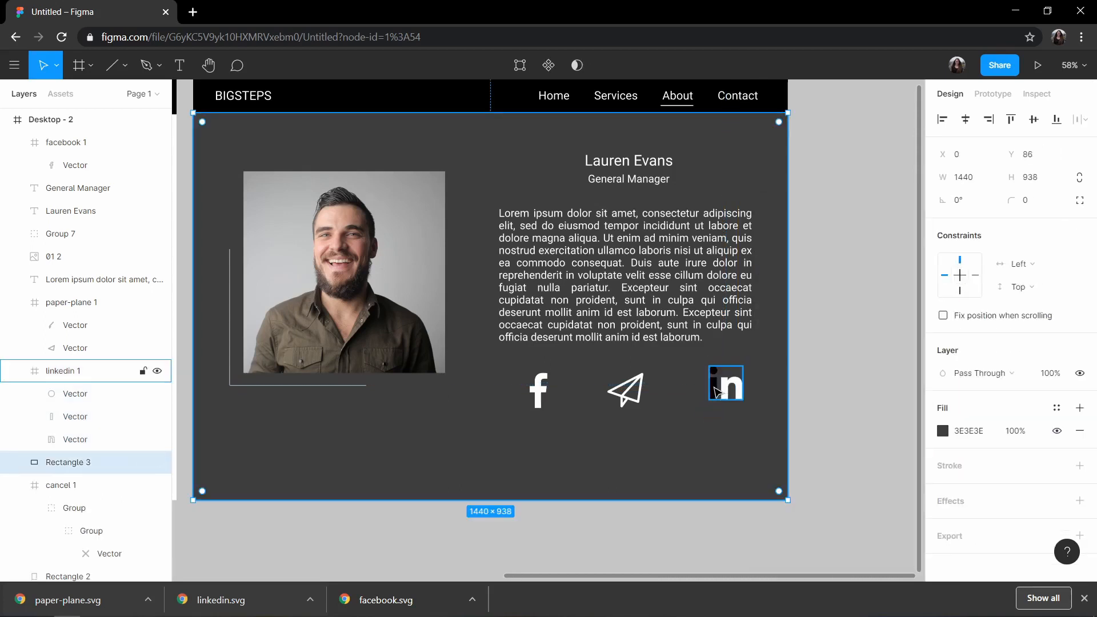
# - Select the dot and stem of the LinkedIn icon's "i" together and change their fill to white
pyautogui.click(716, 392)
pyautogui.click(715, 391)
pyautogui.scroll(5, 714, 394)
pyautogui.keyDown('shift'); pyautogui.click(702, 366); pyautogui.keyUp('shift')
pyautogui.click(942, 465)
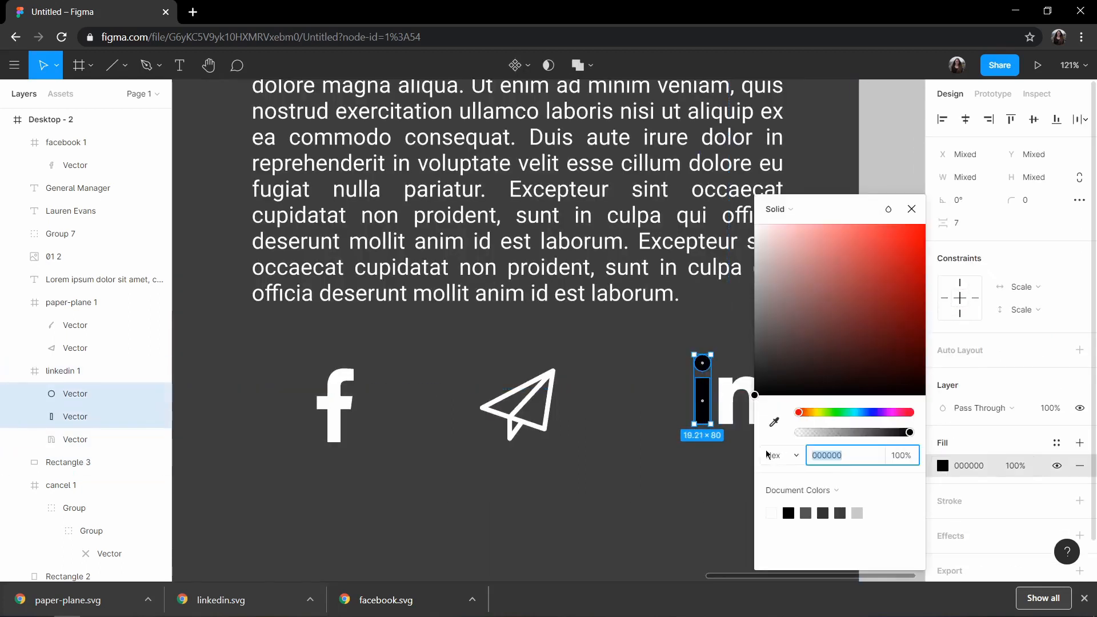
pyautogui.click(777, 507)
pyautogui.click(720, 457)
# - Shrink the LinkedIn icon to 61 × 61, then scale down the Facebook icon and shift it slightly up and left
pyautogui.click(726, 400)
pyautogui.click(1082, 598)
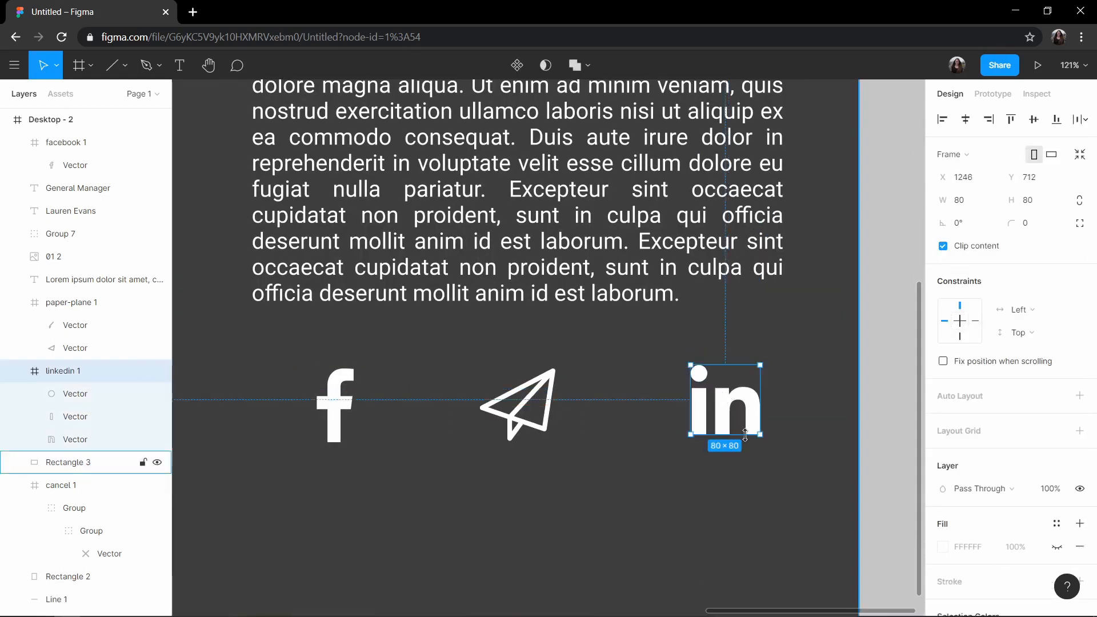
pyautogui.scroll(-3, 726, 400)
pyautogui.click(597, 403)
pyautogui.click(409, 383)
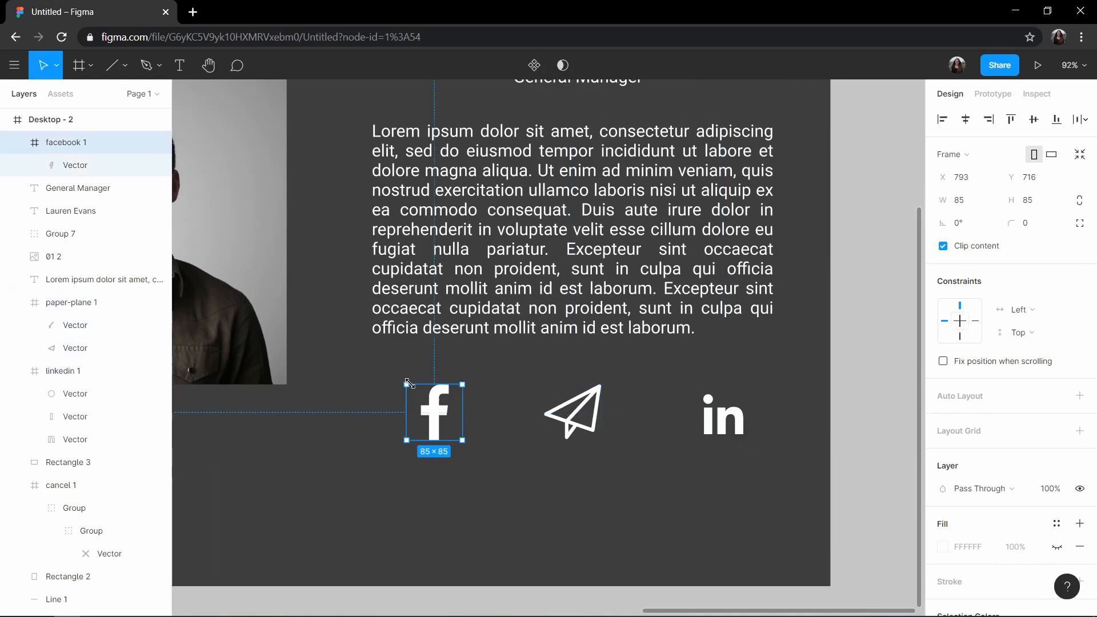
pyautogui.click(722, 414)
pyautogui.click(434, 411)
pyautogui.moveTo(407, 385); pyautogui.dragTo(415, 413)
# - Shrink the paper-plane icon to 73 × 73 and move it up level with the Facebook icon
pyautogui.click(571, 412)
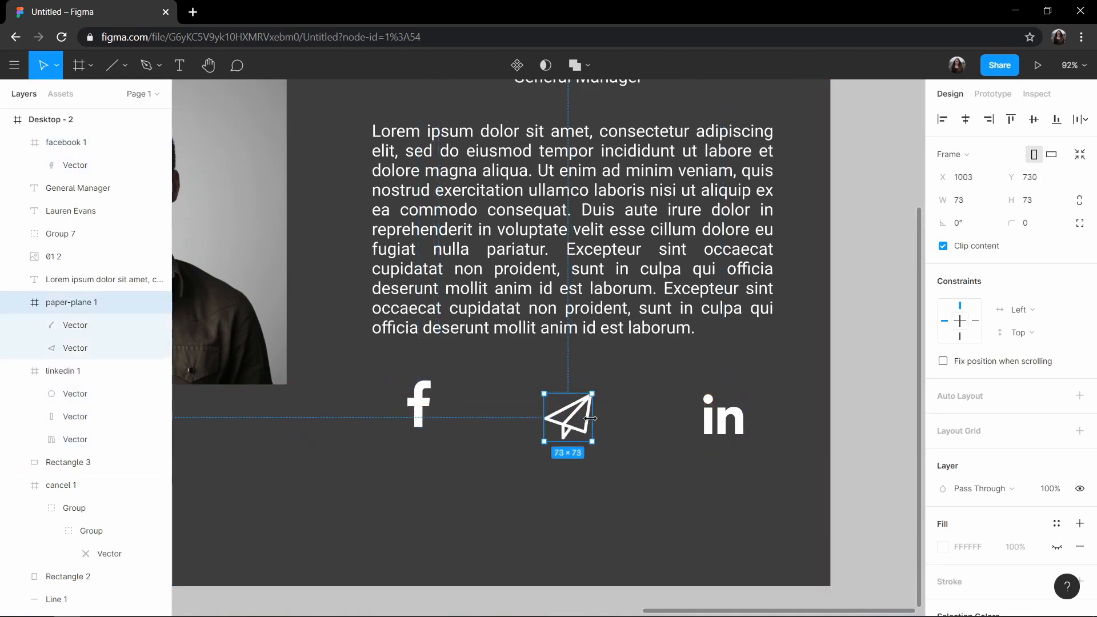
pyautogui.moveTo(577, 416); pyautogui.dragTo(579, 407)
pyautogui.keyDown('ctrl'); pyautogui.scroll(-5, 579, 409); pyautogui.keyUp('ctrl')
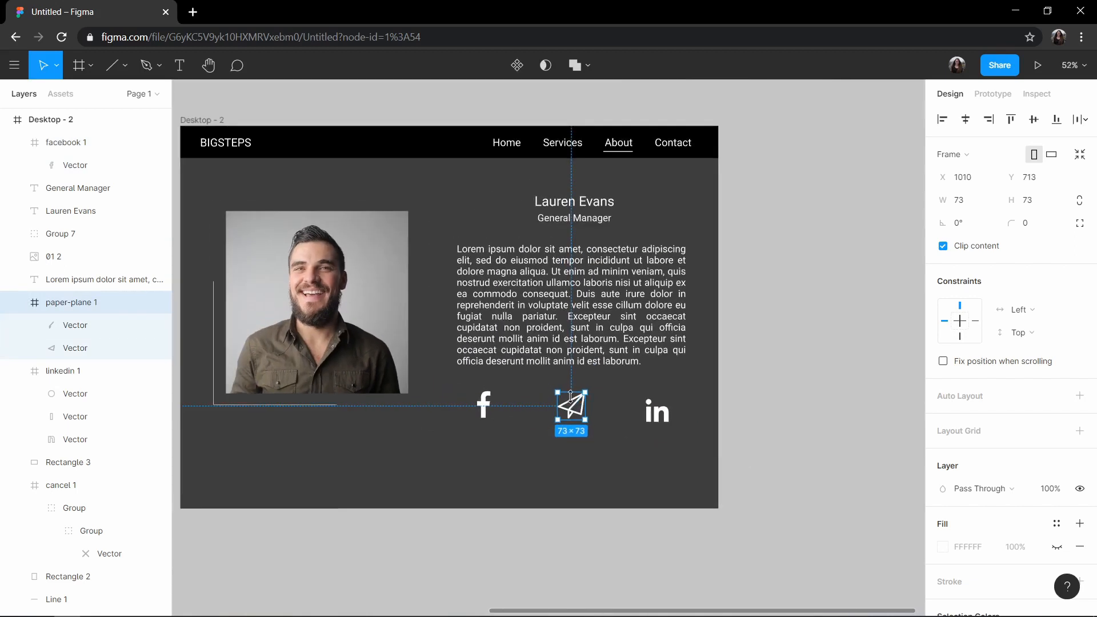
# - Raise the paper-plane icon slightly and move the LinkedIn icon up level with it beneath the description
pyautogui.click(582, 413)
pyautogui.click(575, 411)
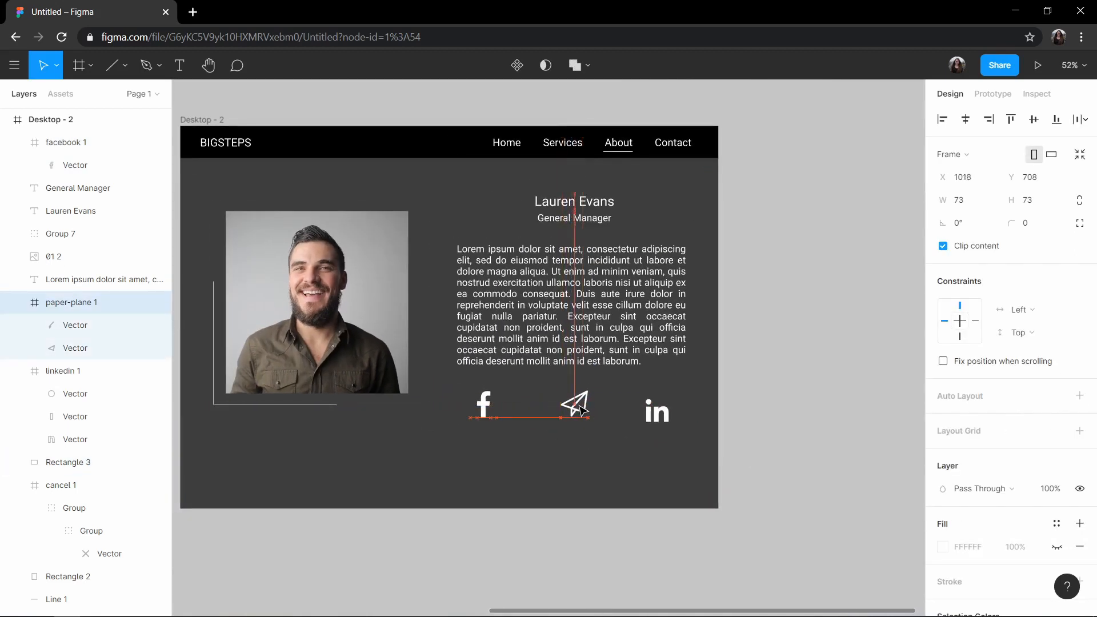
pyautogui.moveTo(577, 407); pyautogui.dragTo(577, 407)
pyautogui.click(662, 414)
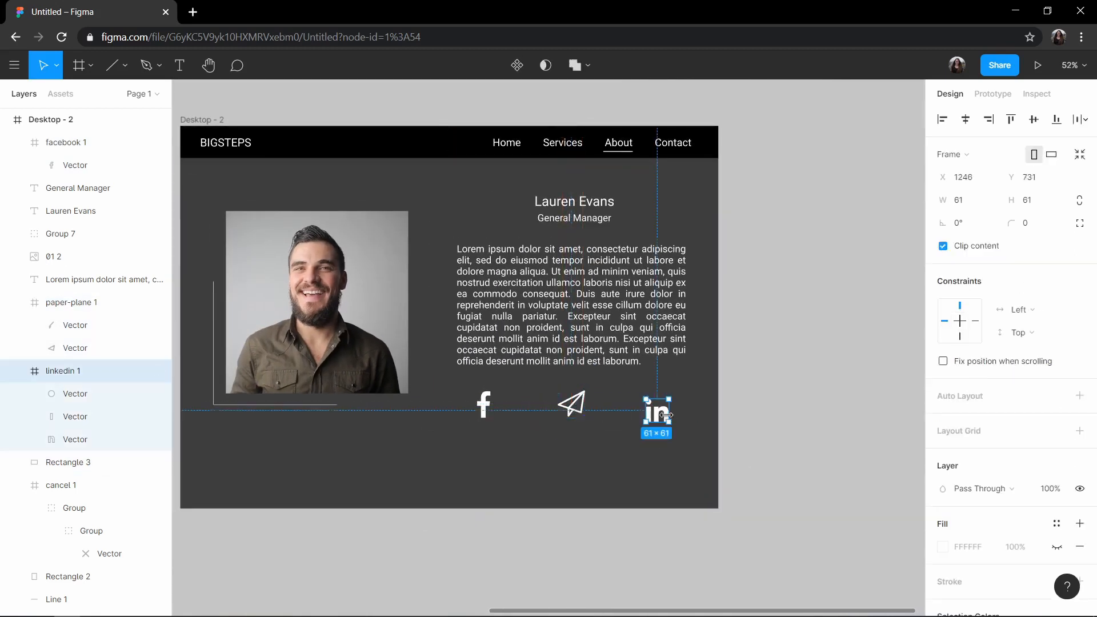
pyautogui.moveTo(661, 411); pyautogui.dragTo(661, 412)
pyautogui.click(507, 416)
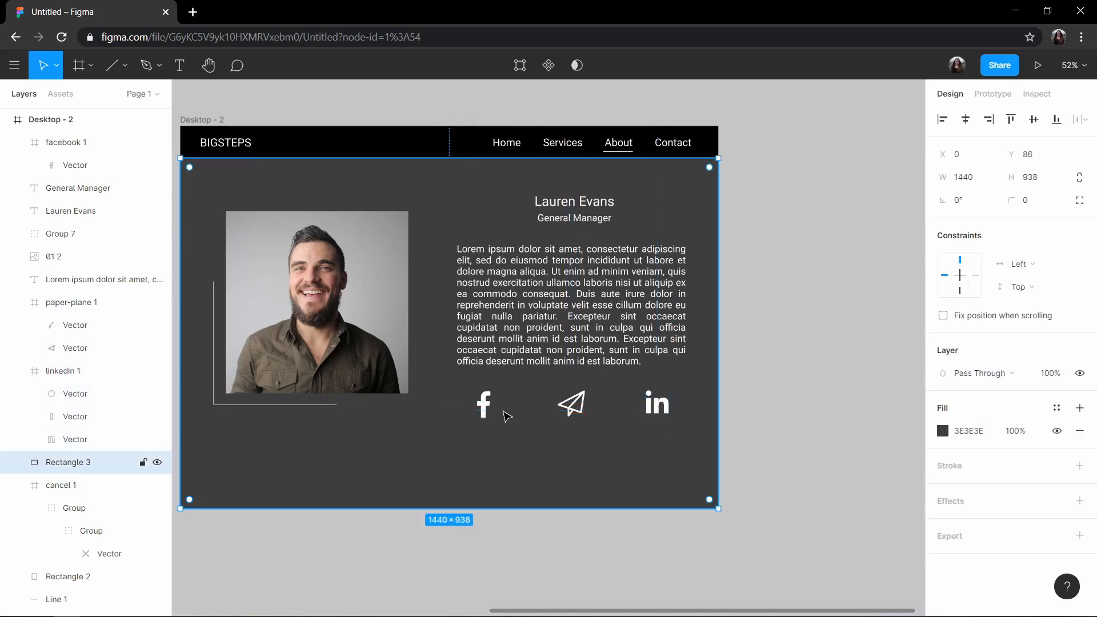
# - Move the Facebook and LinkedIn icons inward toward the paper plane, keeping all three level and roughly evenly spaced
pyautogui.click(489, 405)
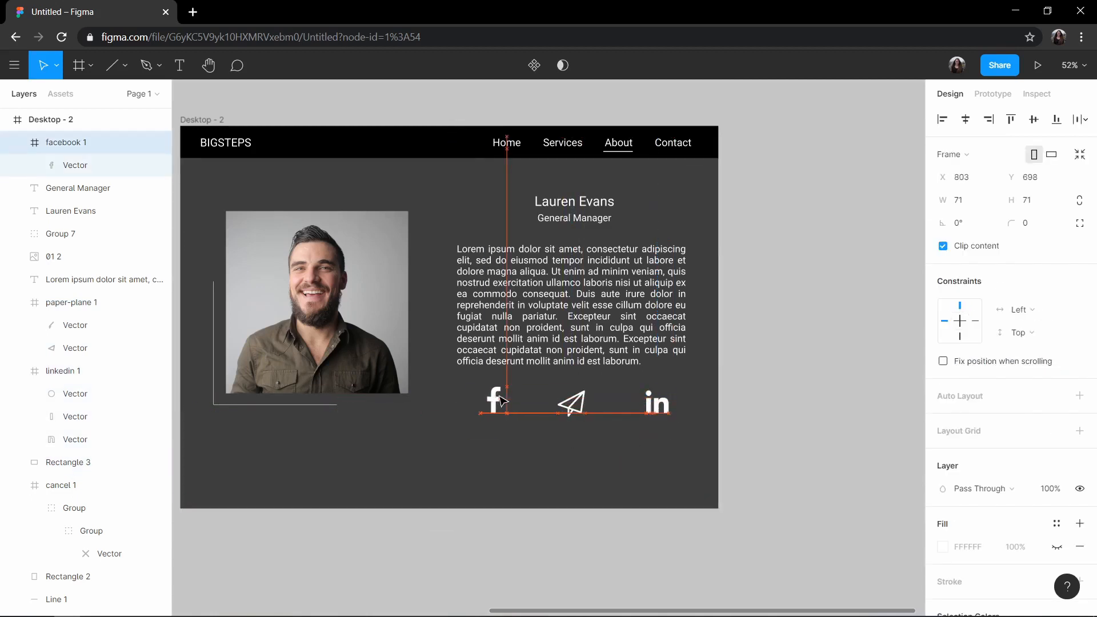
pyautogui.moveTo(660, 407); pyautogui.dragTo(664, 411)
pyautogui.click(658, 407)
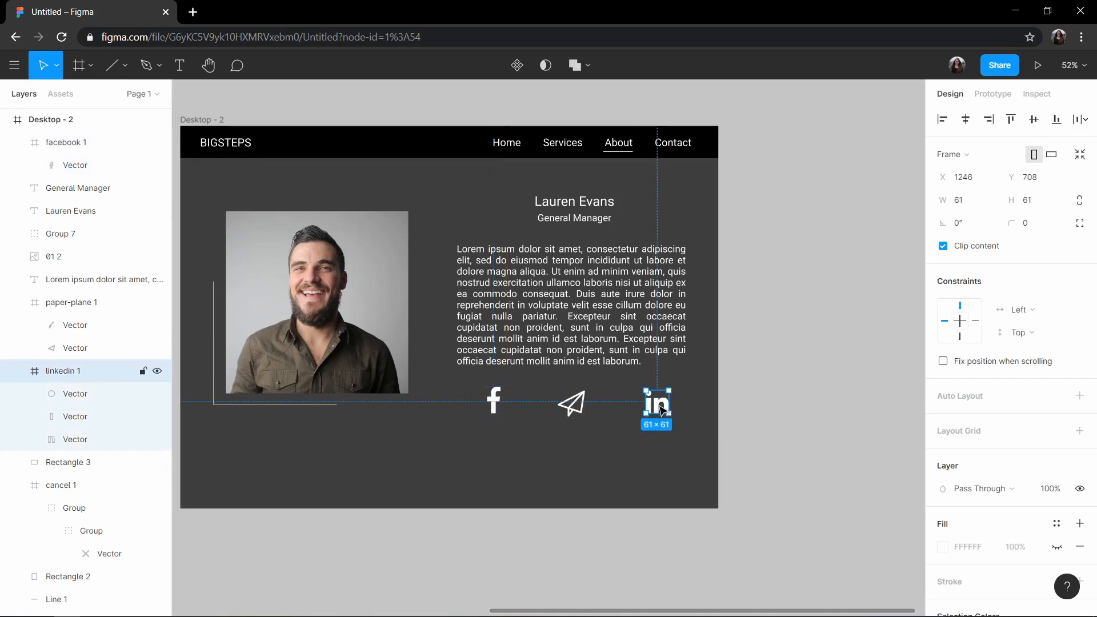
pyautogui.click(492, 398)
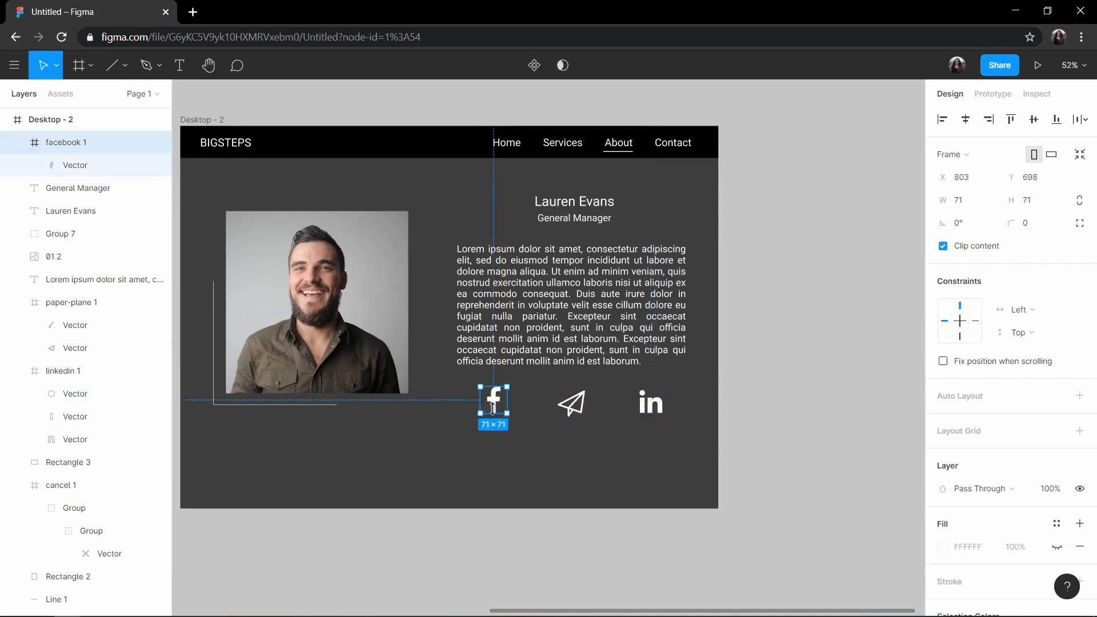
pyautogui.click(531, 436)
pyautogui.moveTo(493, 400); pyautogui.dragTo(510, 407)
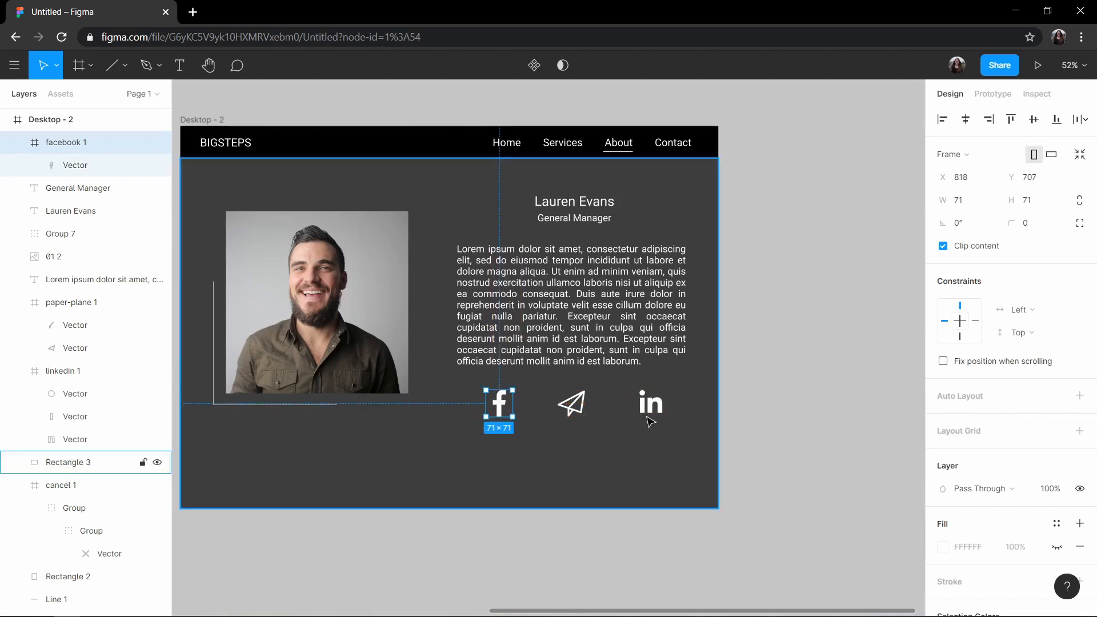
pyautogui.moveTo(657, 406)
pyautogui.mouseDown()
pyautogui.moveTo(649, 416)
pyautogui.moveTo(643, 407)
pyautogui.mouseUp()
pyautogui.click(704, 444)
pyautogui.click(860, 435)
# - Link the General Manager's portrait on Desktop - 1 to Desktop - 2 on click, with Smart Animate and Ease In And Out
pyautogui.scroll(-2, 395, 402)
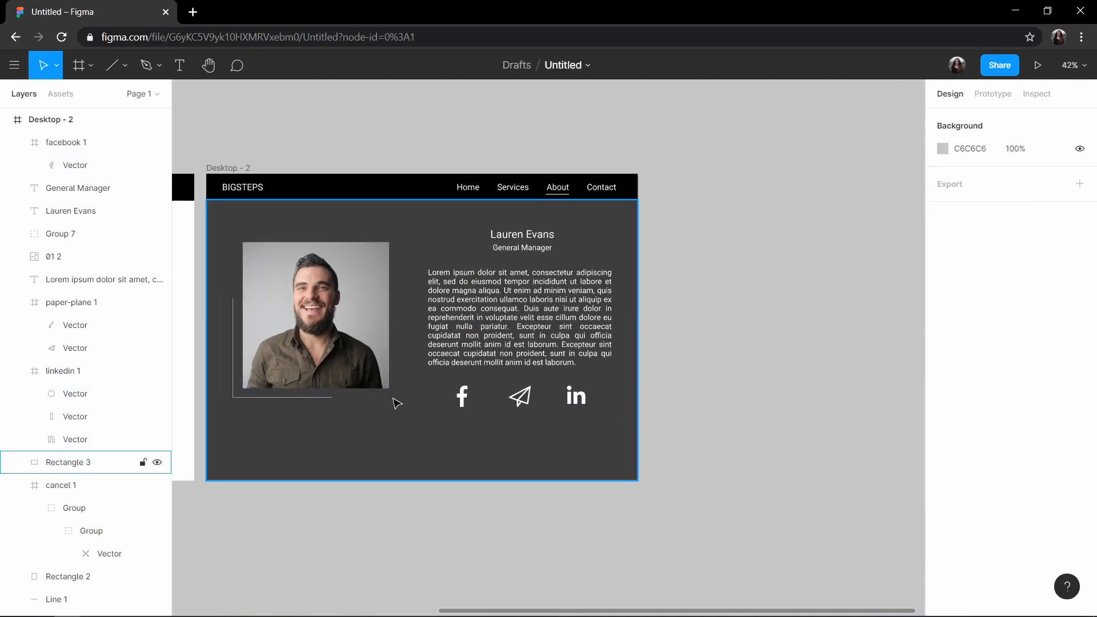
pyautogui.hscroll(-1, 797, 379)
pyautogui.scroll(-2, 836, 399)
pyautogui.scroll(2, 450, 304)
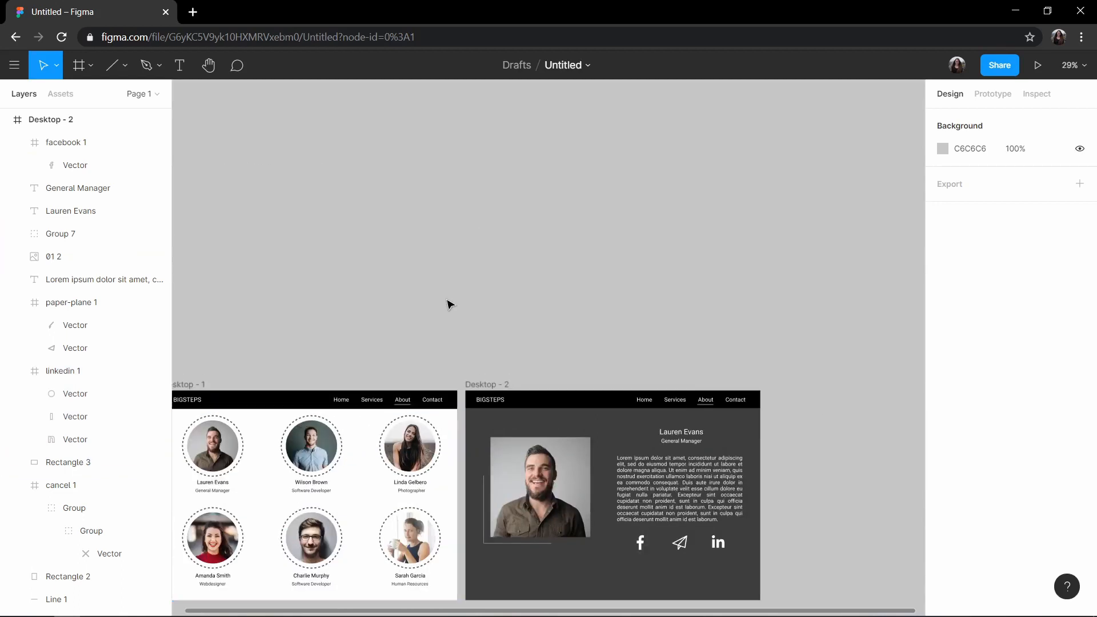
pyautogui.scroll(-3, 450, 304)
pyautogui.click(992, 94)
pyautogui.click(188, 157)
pyautogui.click(212, 218)
pyautogui.moveTo(244, 219); pyautogui.dragTo(693, 314)
pyautogui.click(799, 264)
pyautogui.click(810, 296)
pyautogui.click(803, 287)
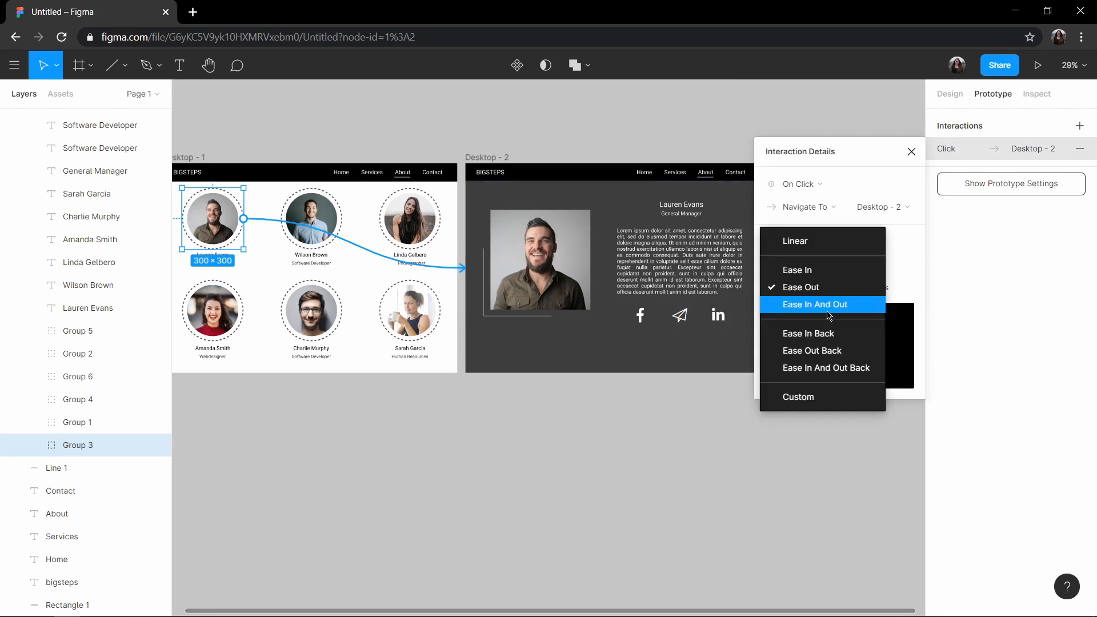
pyautogui.click(811, 304)
pyautogui.click(912, 153)
# - Open flaticon.com in a new browser tab and search its icons for "close"
pyautogui.scroll(3, 796, 208)
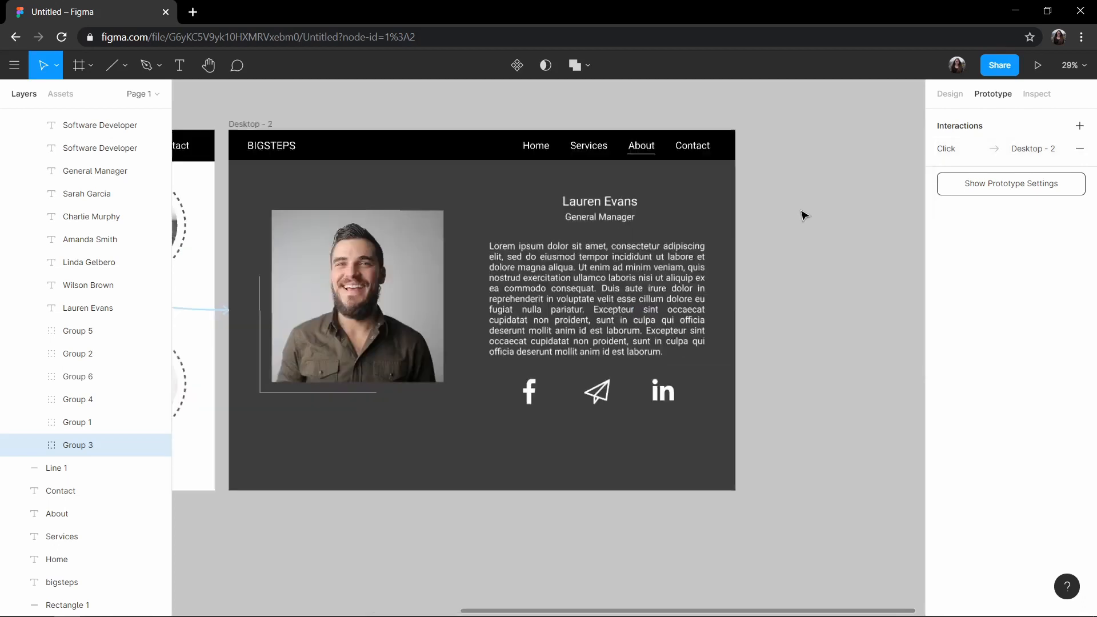
pyautogui.click(717, 205)
pyautogui.click(823, 207)
pyautogui.click(192, 11)
pyautogui.write('flaticon.com')
pyautogui.press('Return')
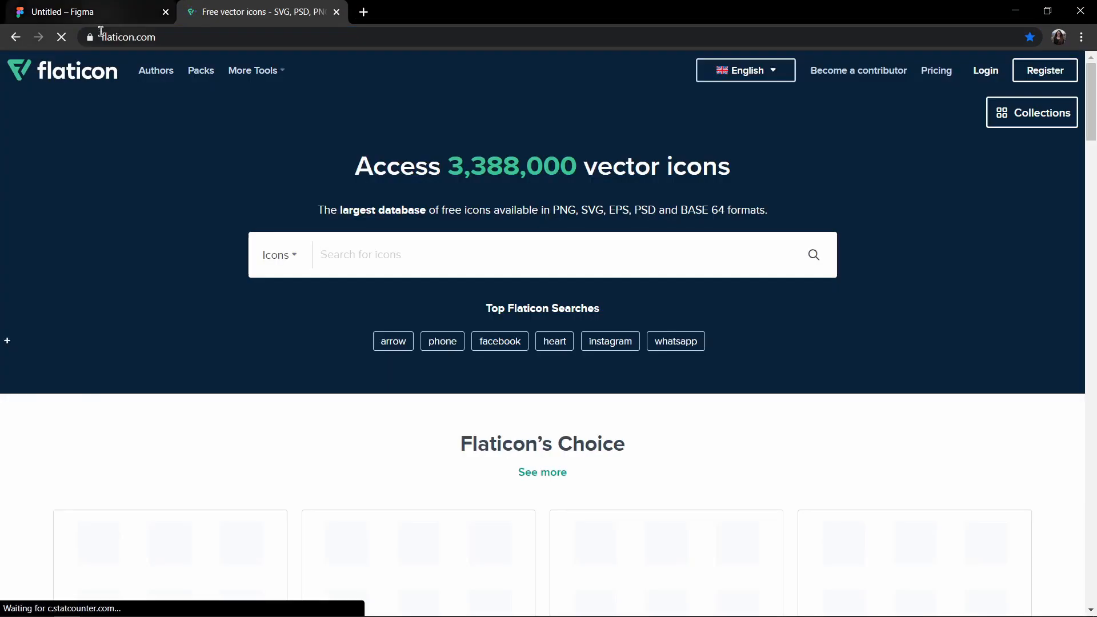
pyautogui.click(345, 252)
pyautogui.write('close')
pyautogui.press('Return')
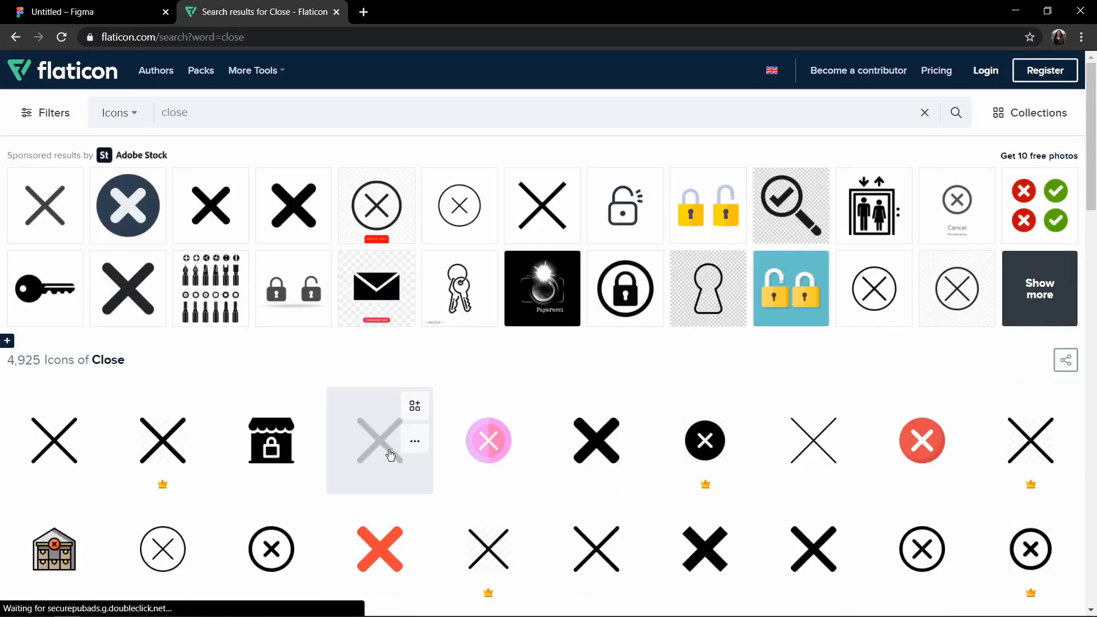
# - Download a simple X icon as close.svg and import it onto the Figma canvas beside Desktop - 2
pyautogui.click(389, 452)
pyautogui.click(922, 219)
pyautogui.click(800, 287)
pyautogui.click(92, 11)
pyautogui.moveTo(34, 599); pyautogui.dragTo(815, 322)
# - Change the fill of the imported close icon's vector to white (FFFFFF)
pyautogui.doubleClick(815, 322)
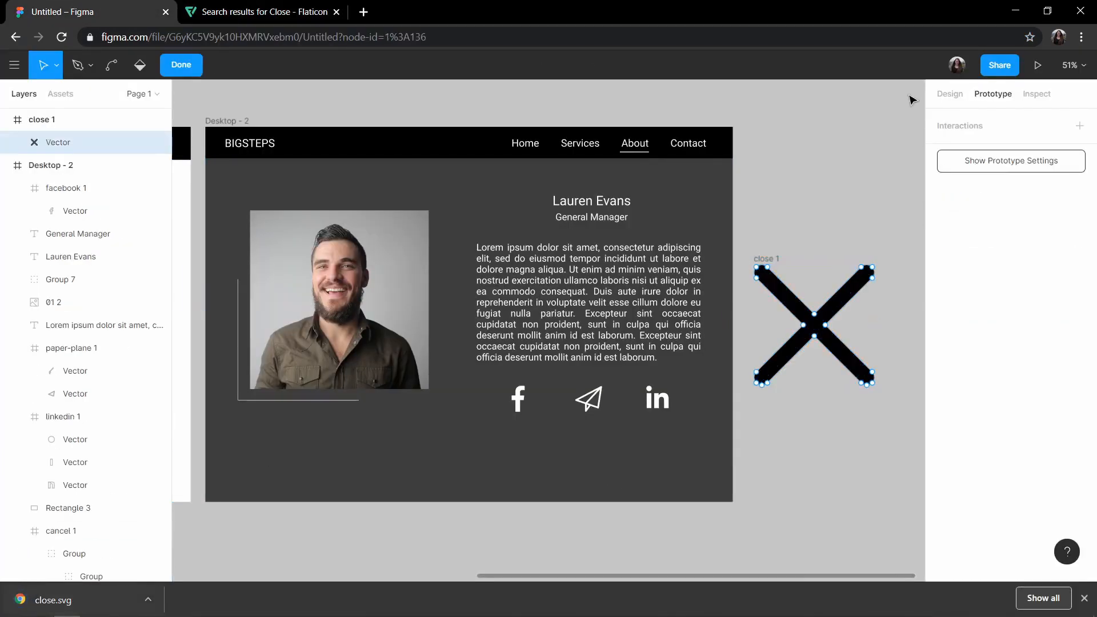
pyautogui.click(942, 339)
pyautogui.click(911, 210)
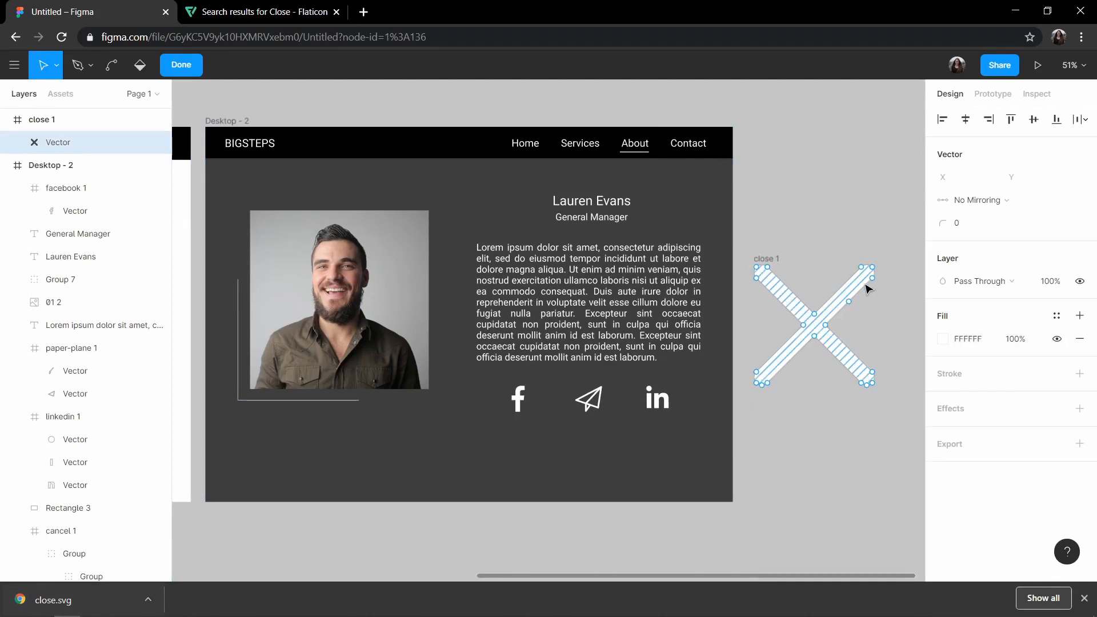
pyautogui.press('Escape')
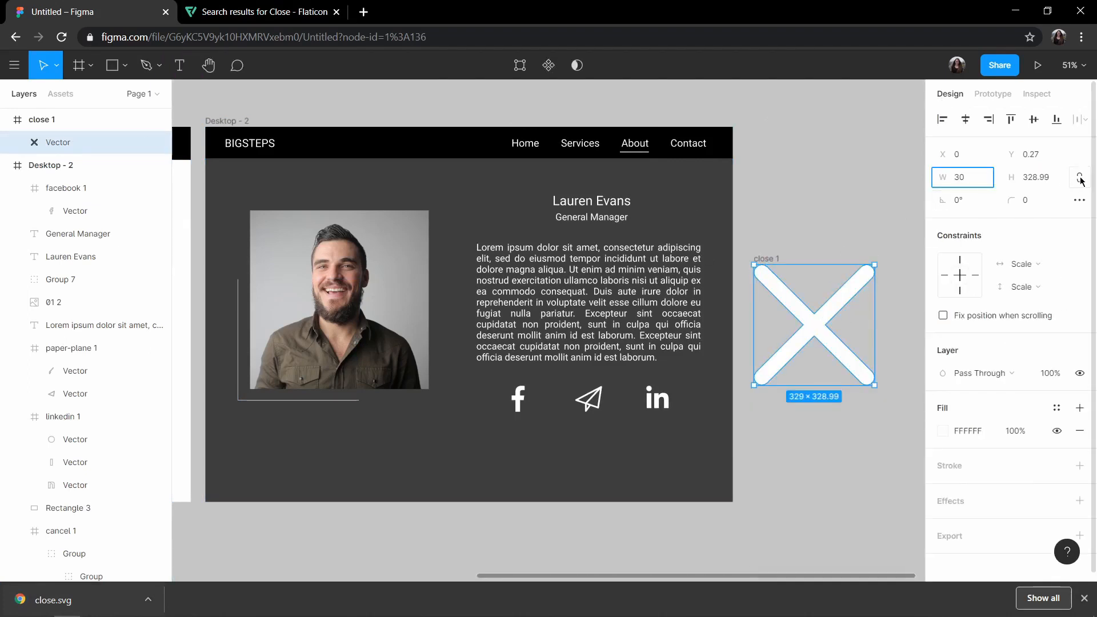
# - Resize the close icon's vector to 40 × 40 and place it in the upper-right corner of Desktop - 2's dark area
pyautogui.click(1080, 179)
pyautogui.click(967, 178)
pyautogui.write('40')
pyautogui.click(1079, 178)
pyautogui.click(1037, 178)
pyautogui.write('40')
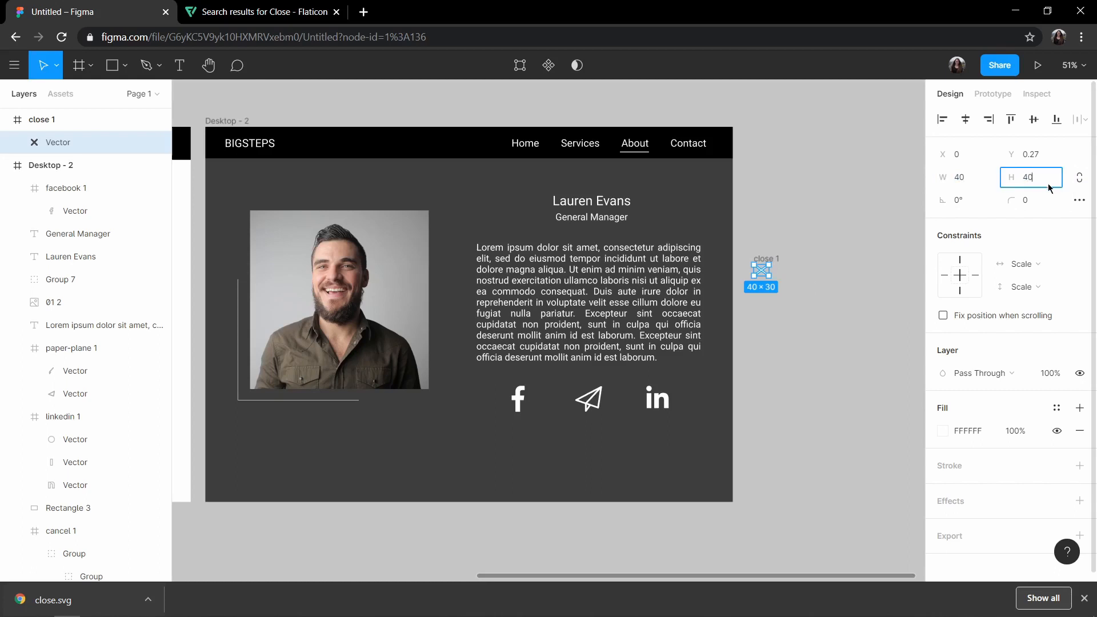
pyautogui.press('Return')
pyautogui.moveTo(773, 303); pyautogui.dragTo(705, 184)
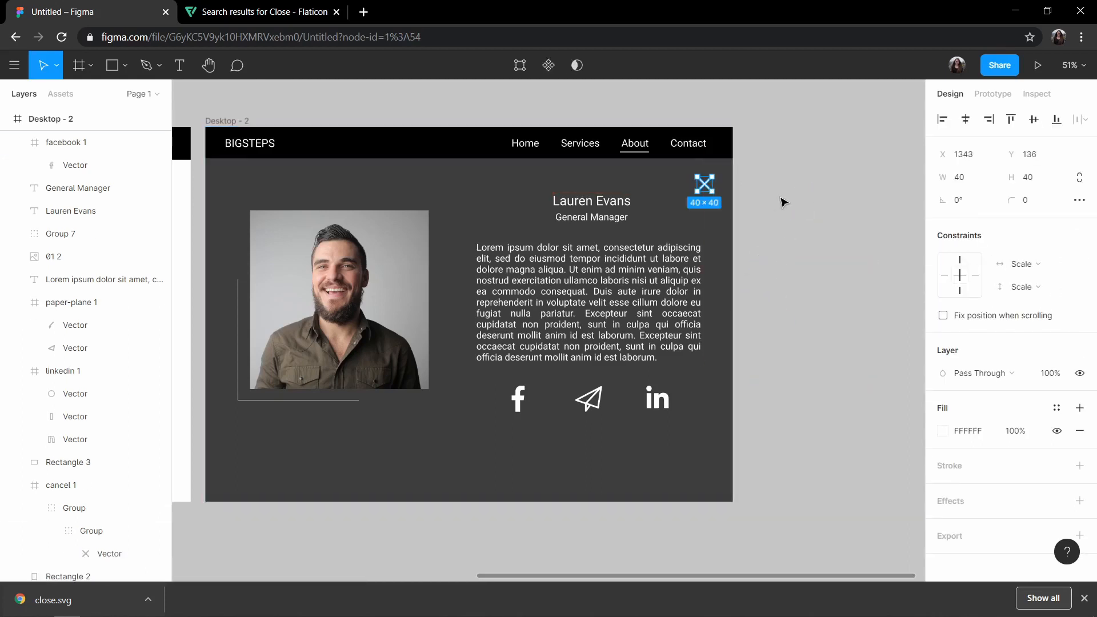
pyautogui.click(797, 215)
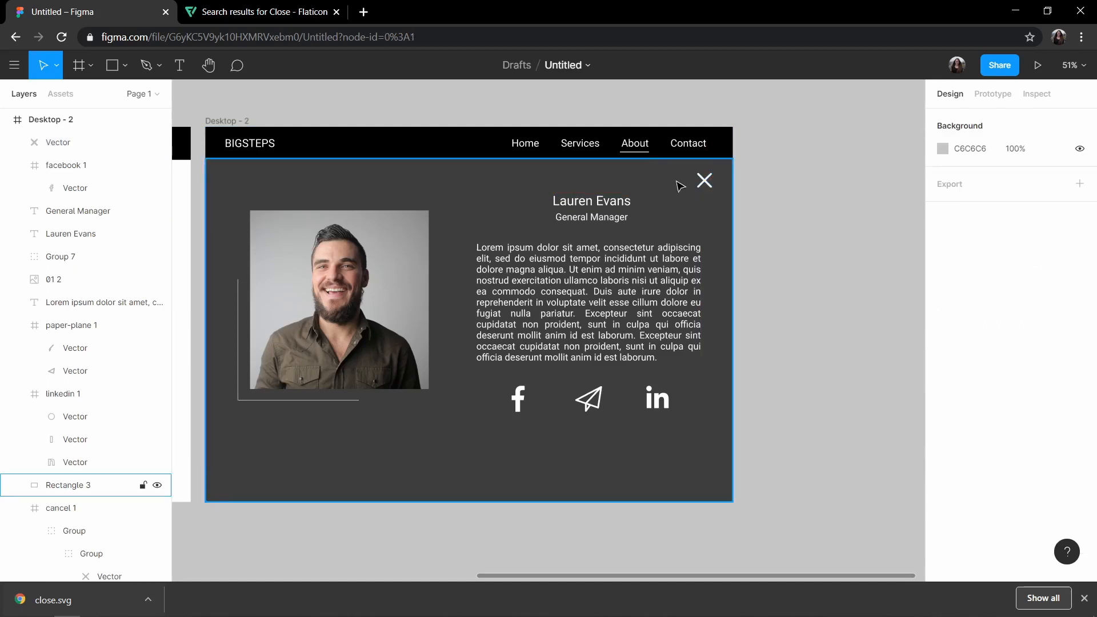
# - Reduce the close icon to 35 × 35 with proportions constrained and shift it slightly toward the frame's right edge
pyautogui.click(704, 181)
pyautogui.write('35')
pyautogui.click(1079, 177)
pyautogui.click(866, 225)
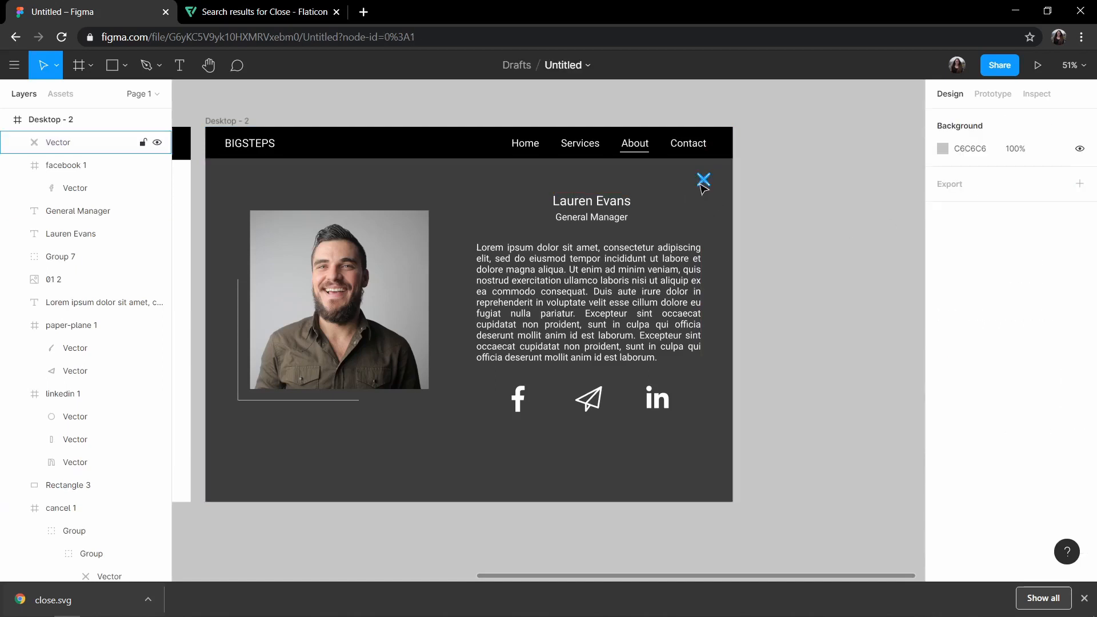
pyautogui.click(706, 186)
pyautogui.click(788, 251)
pyautogui.click(708, 185)
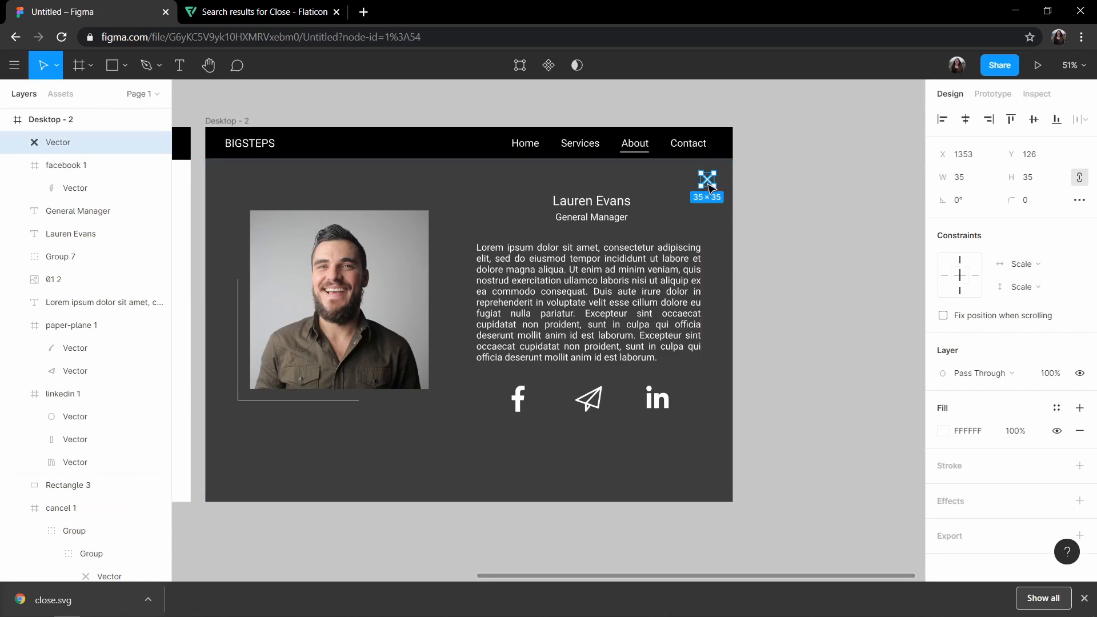
pyautogui.click(848, 206)
# - Select the Facebook, paper-plane and LinkedIn icons together and center them beneath the description, slightly higher
pyautogui.scroll(-2, 772, 319)
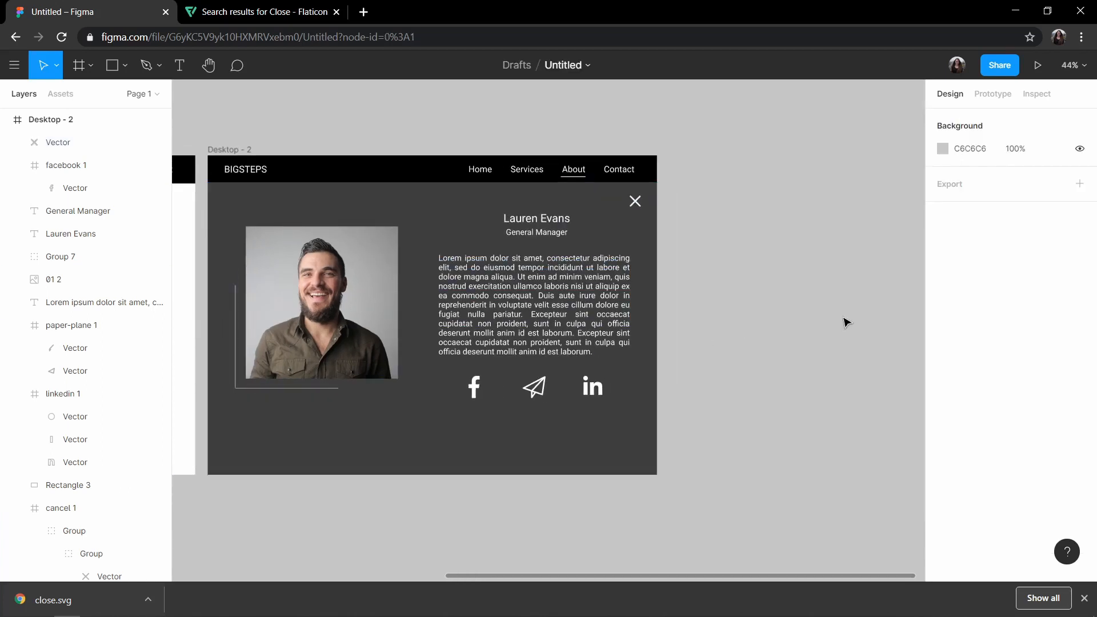
pyautogui.hscroll(-3, 806, 344)
pyautogui.click(628, 386)
pyautogui.keyDown('shift'); pyautogui.click(688, 387); pyautogui.keyUp('shift')
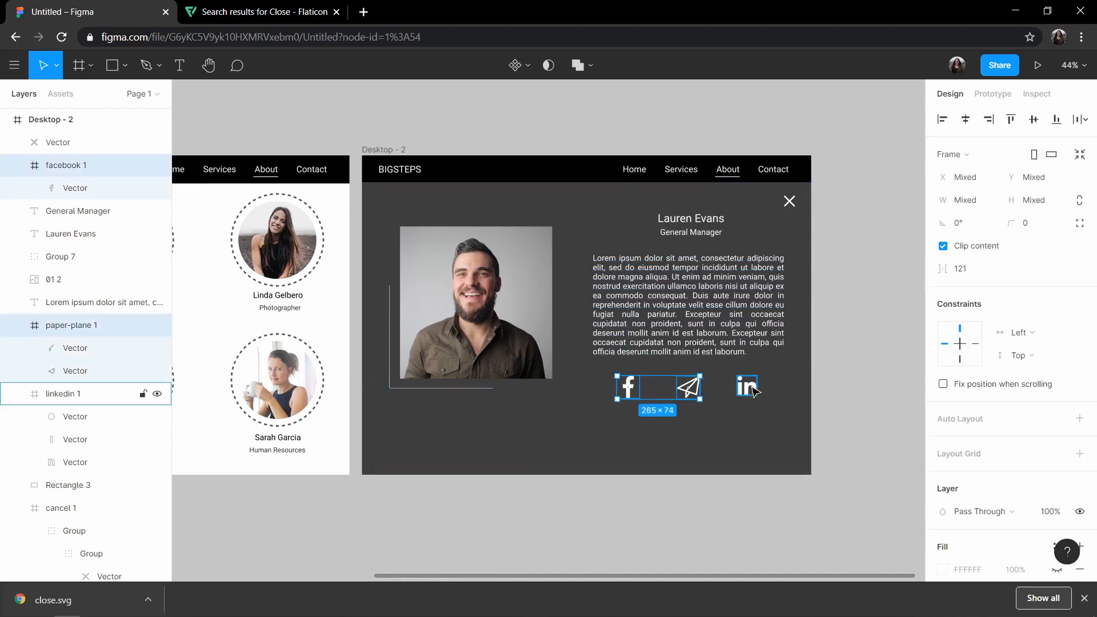
pyautogui.keyDown('shift'); pyautogui.click(746, 385); pyautogui.keyUp('shift')
pyautogui.moveTo(750, 377); pyautogui.dragTo(699, 380)
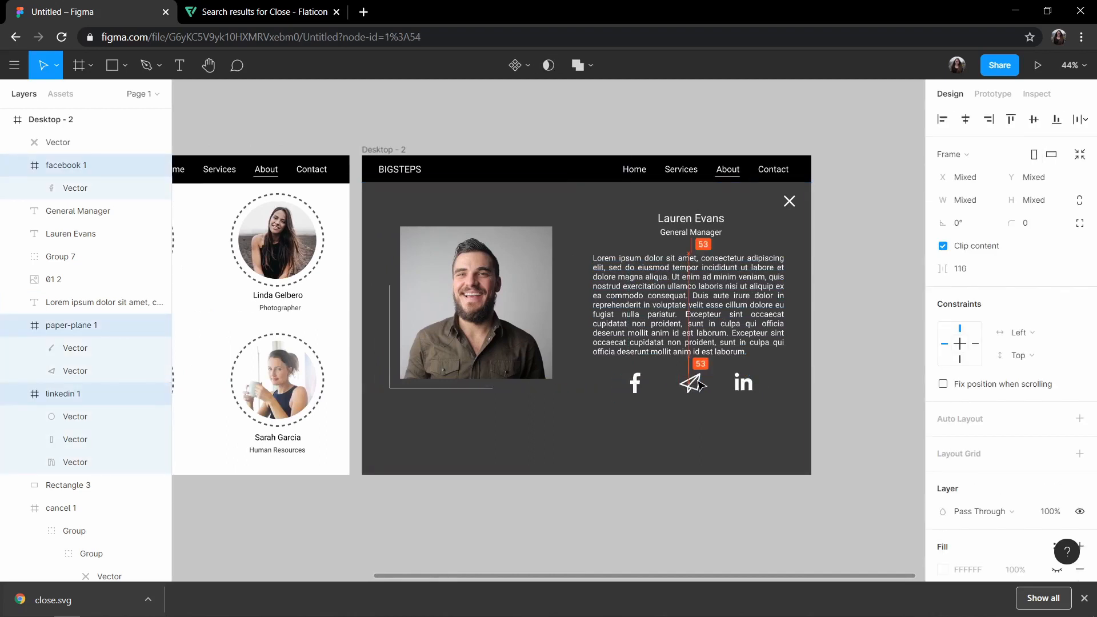
pyautogui.click(380, 380)
# - Link the close icon on Desktop - 2 back to Desktop - 1 with an on-click Smart Animate interaction
pyautogui.hscroll(-3, 371, 384)
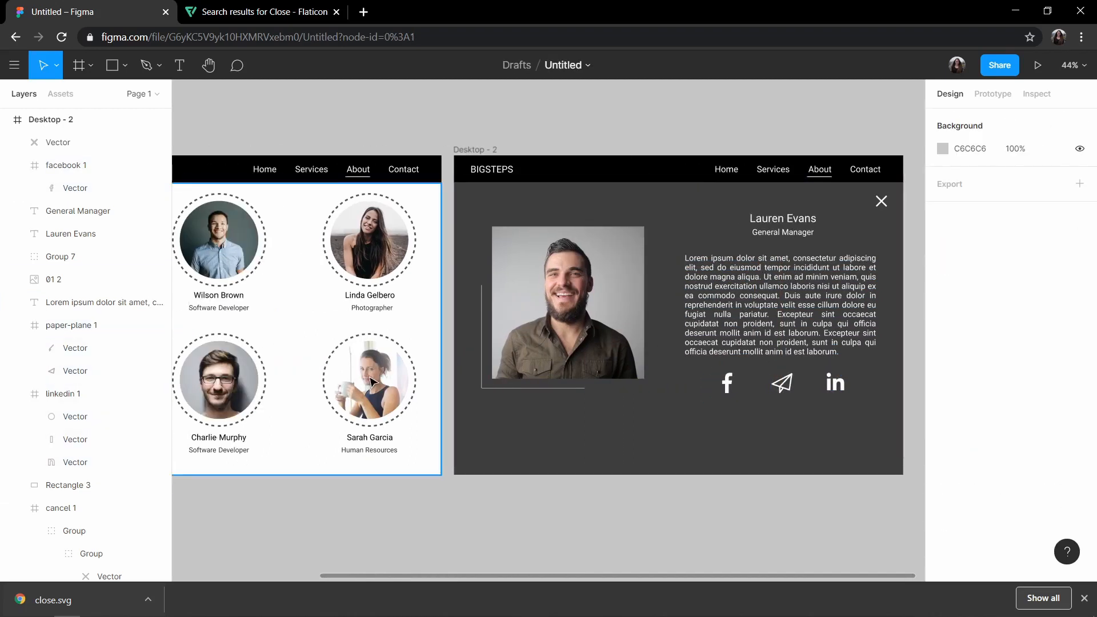
pyautogui.hscroll(-3, 861, 118)
pyautogui.hscroll(4, 861, 118)
pyautogui.click(993, 93)
pyautogui.click(798, 200)
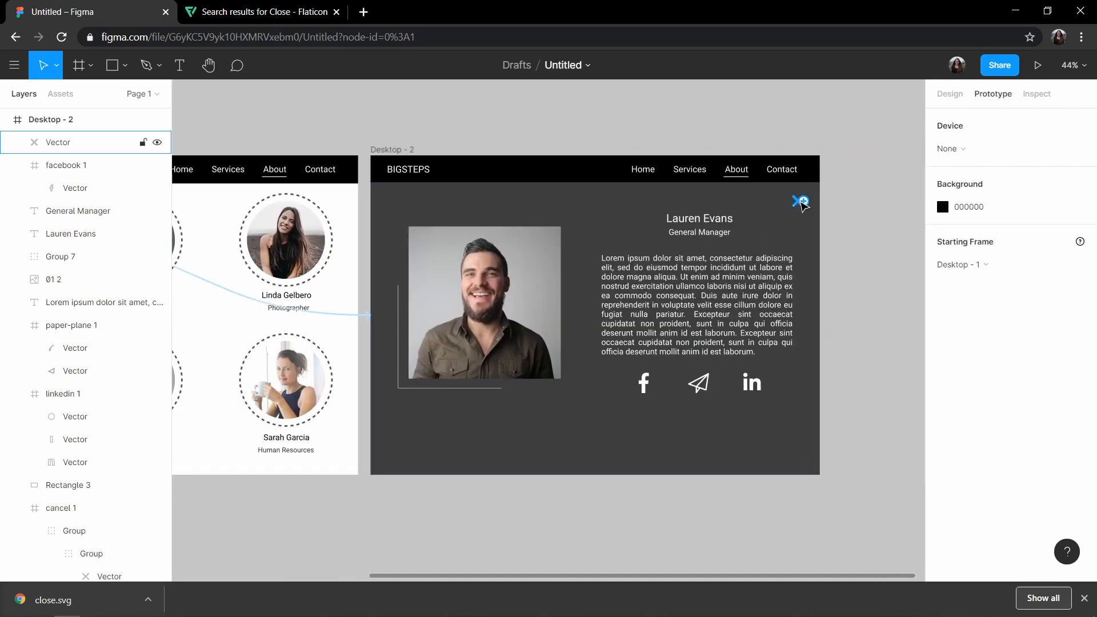
pyautogui.moveTo(804, 201); pyautogui.dragTo(297, 302)
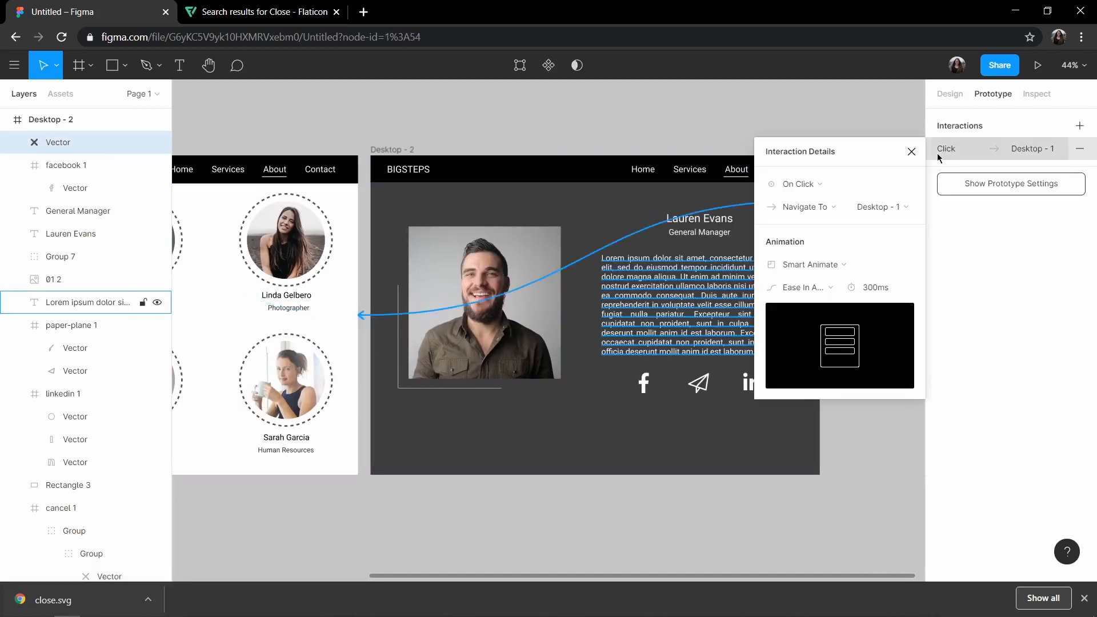
pyautogui.click(907, 150)
# - Run the prototype presentation and set its scaling to scale down to fit the window
pyautogui.click(1037, 66)
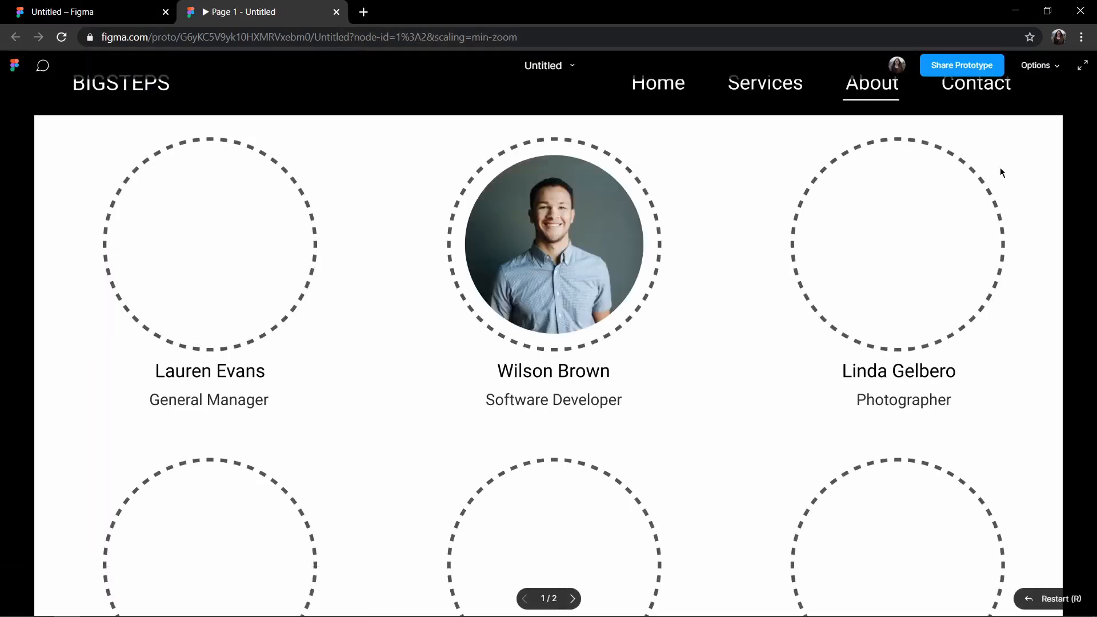
pyautogui.click(1053, 66)
pyautogui.click(1023, 119)
pyautogui.click(303, 237)
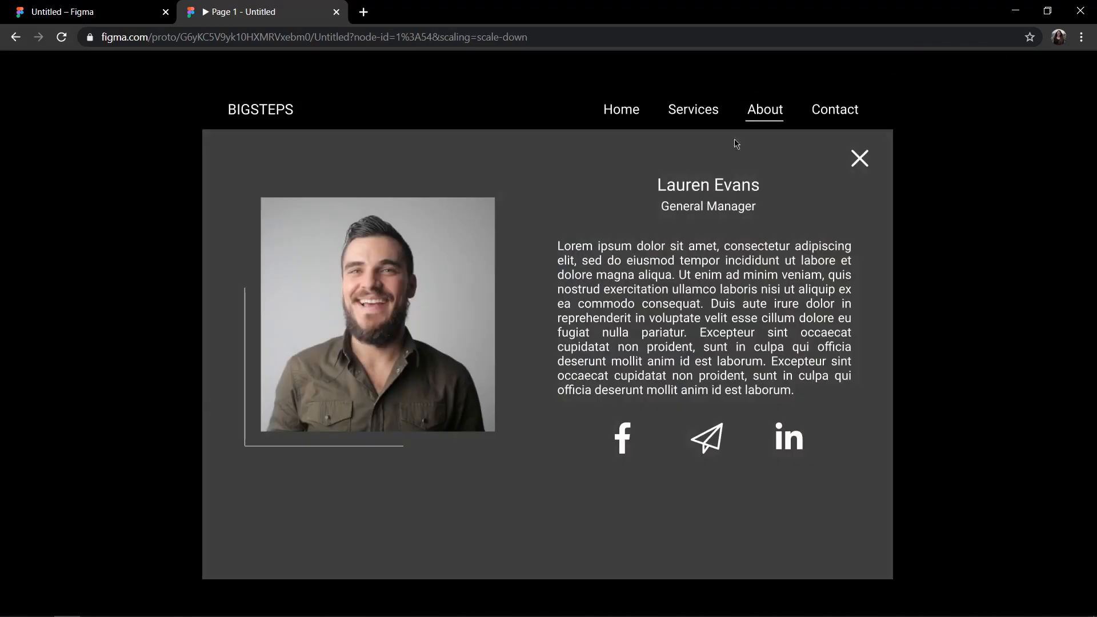
pyautogui.click(863, 160)
pyautogui.click(341, 212)
pyautogui.click(858, 160)
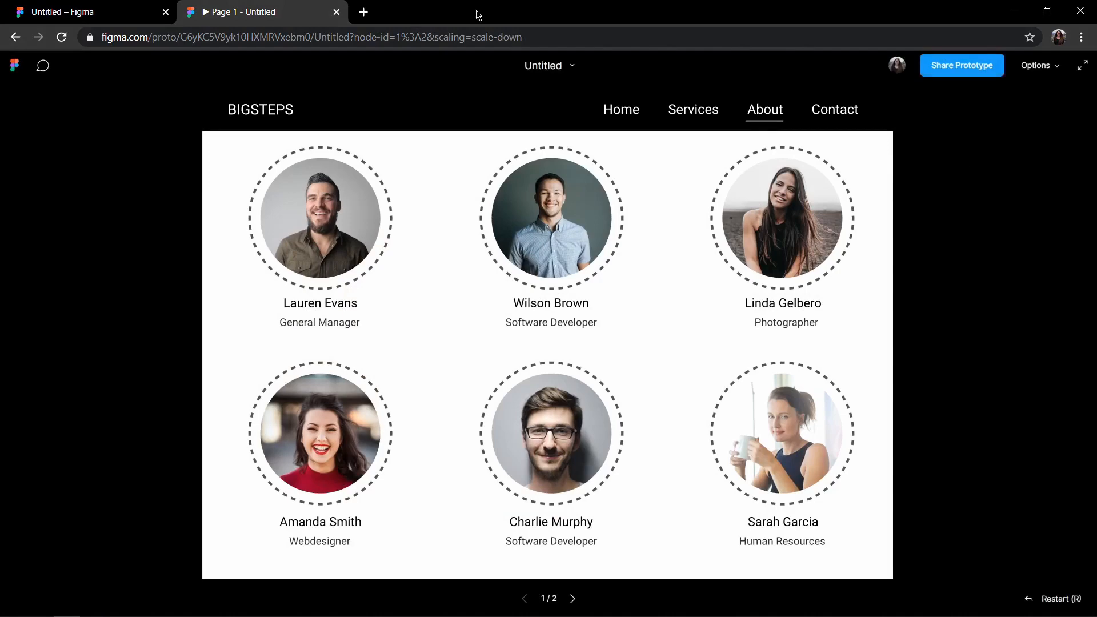